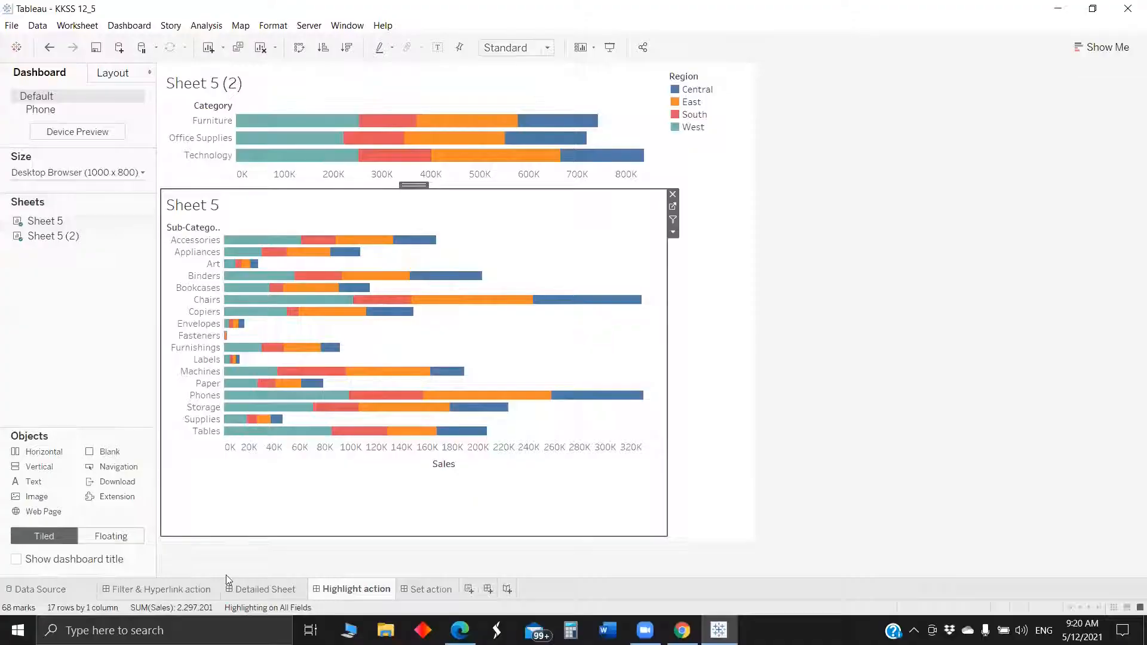
View the Filter & Hyperlink action dashboard as the reference example.
left_click(138, 588)
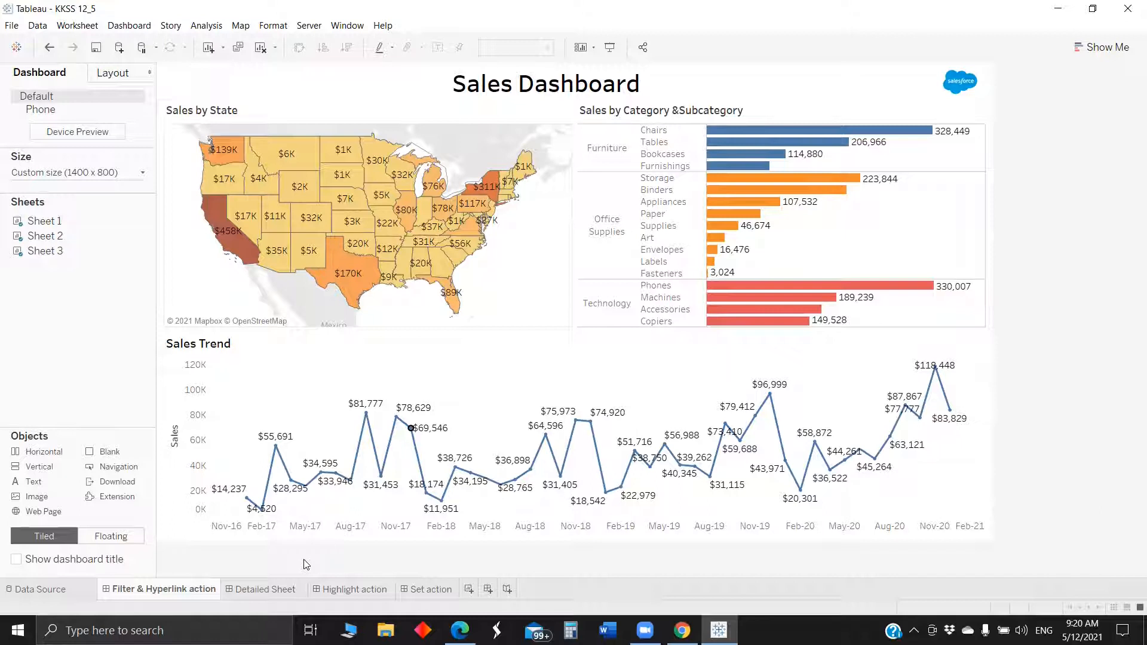
mouse_move(291, 590)
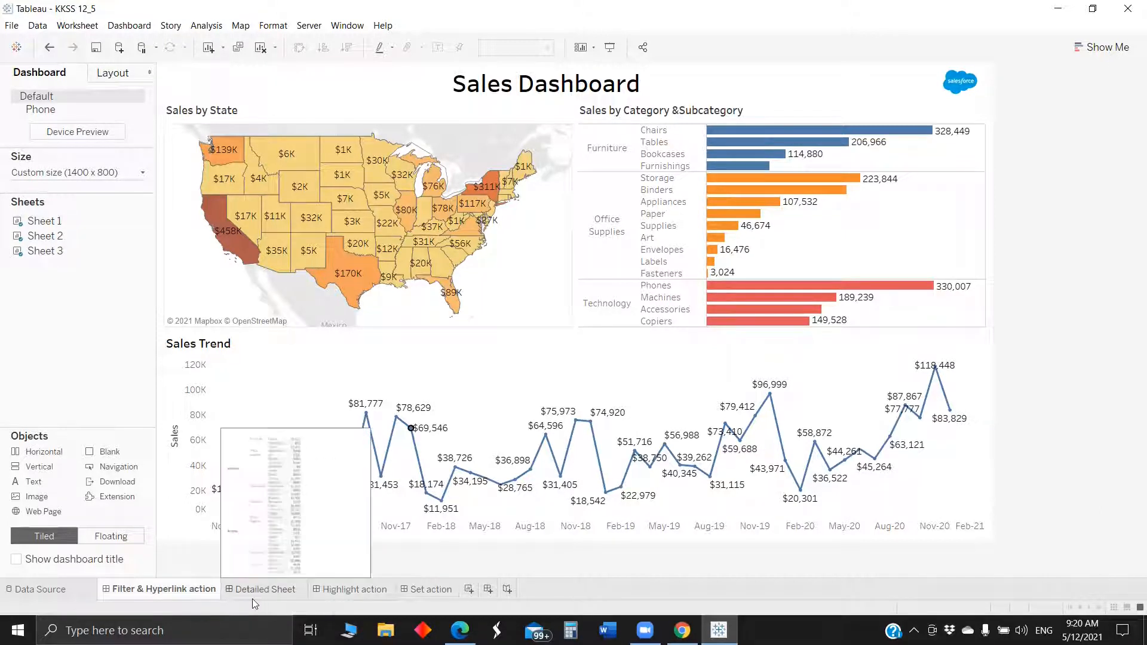
Create a new blank workbook.
left_click(12, 27)
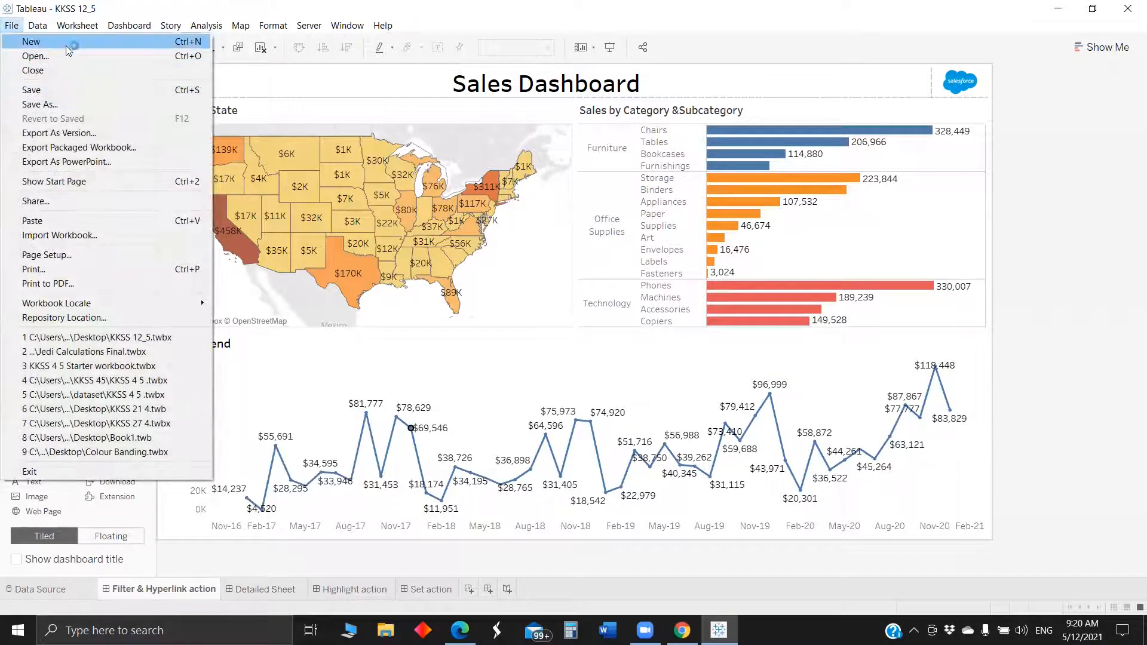
left_click(67, 47)
left_click(12, 27)
left_click(49, 43)
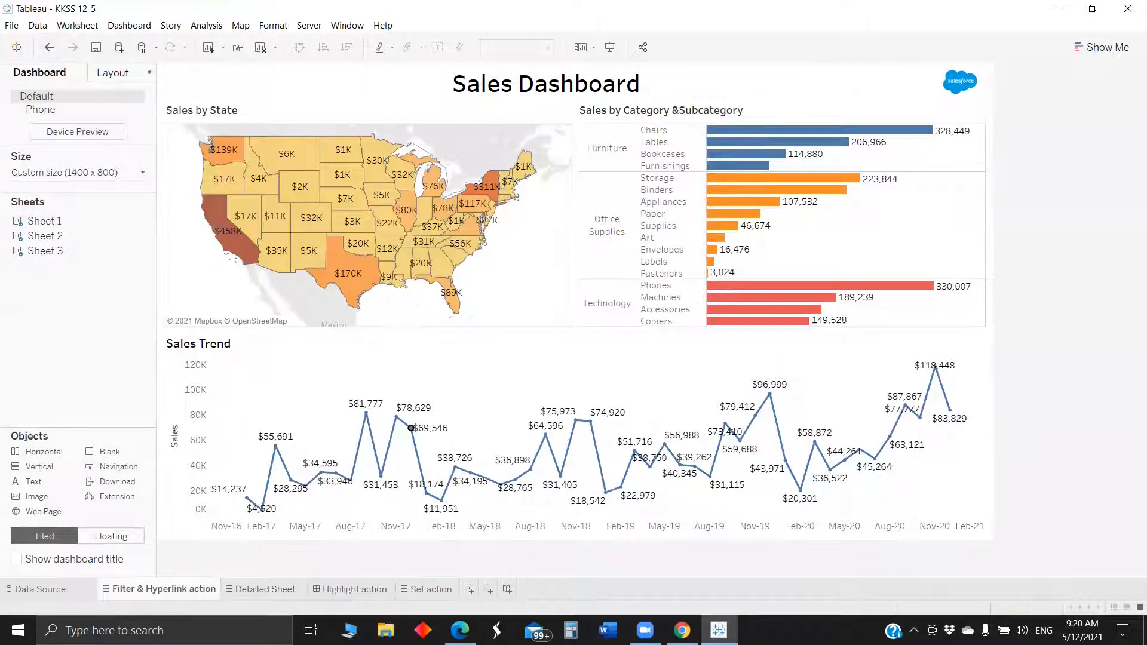
key("super+d")
key("super+d")
left_click(12, 25)
left_click(44, 46)
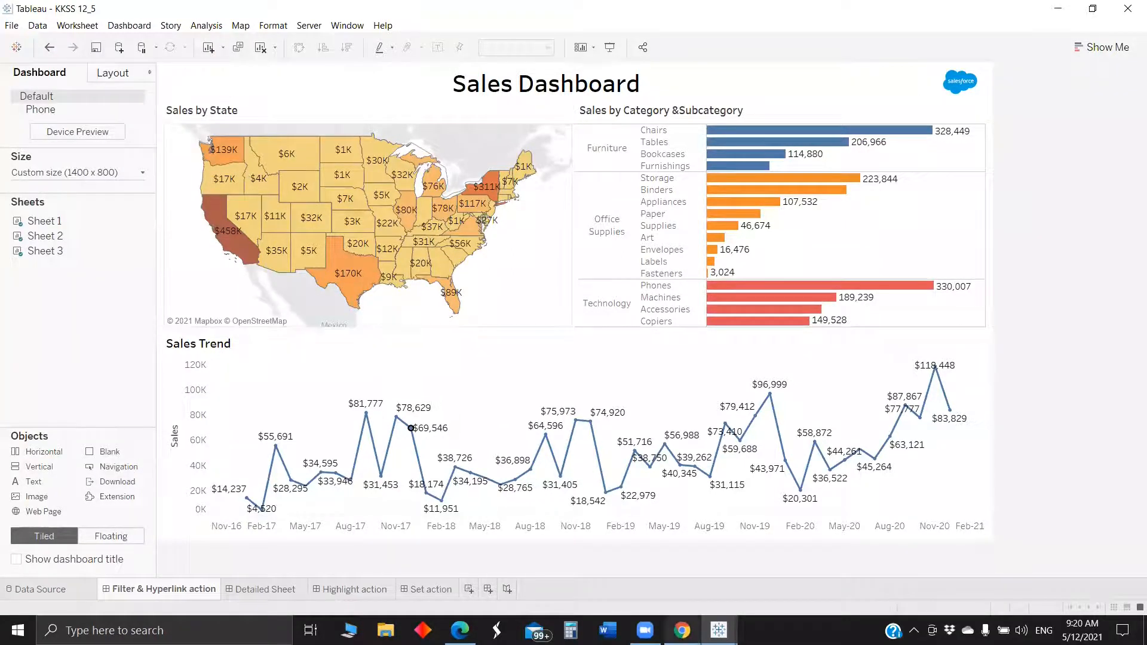
Switch to the new Book2 workbook and connect it to the saved Sample - Superstore data source.
left_click(719, 630)
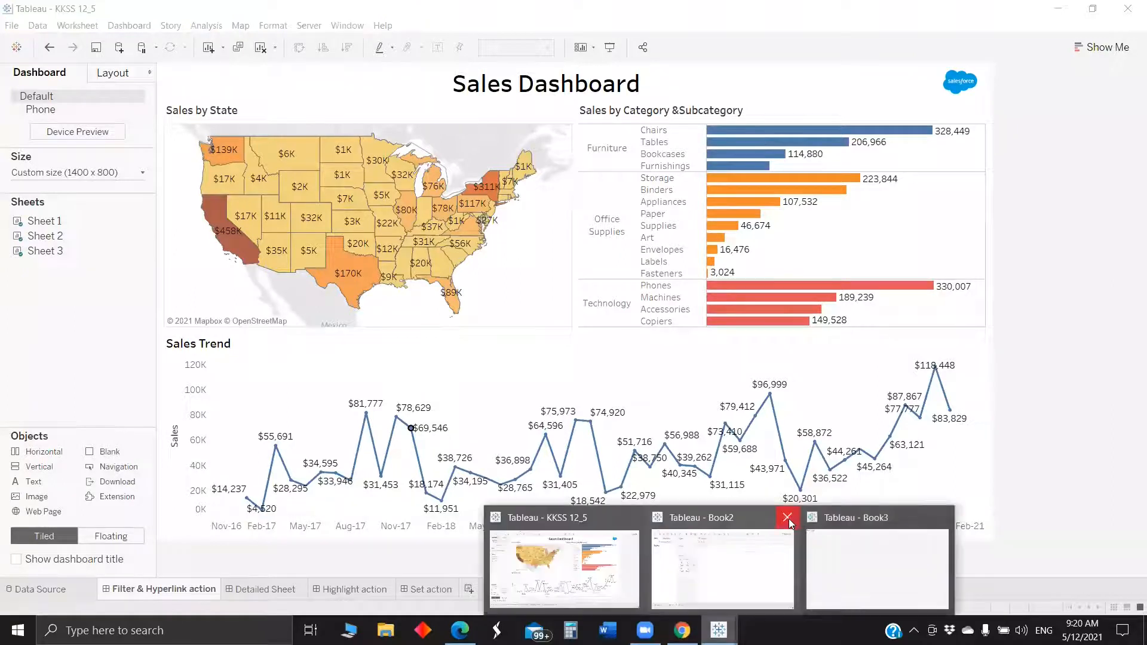
left_click(728, 559)
left_click(711, 260)
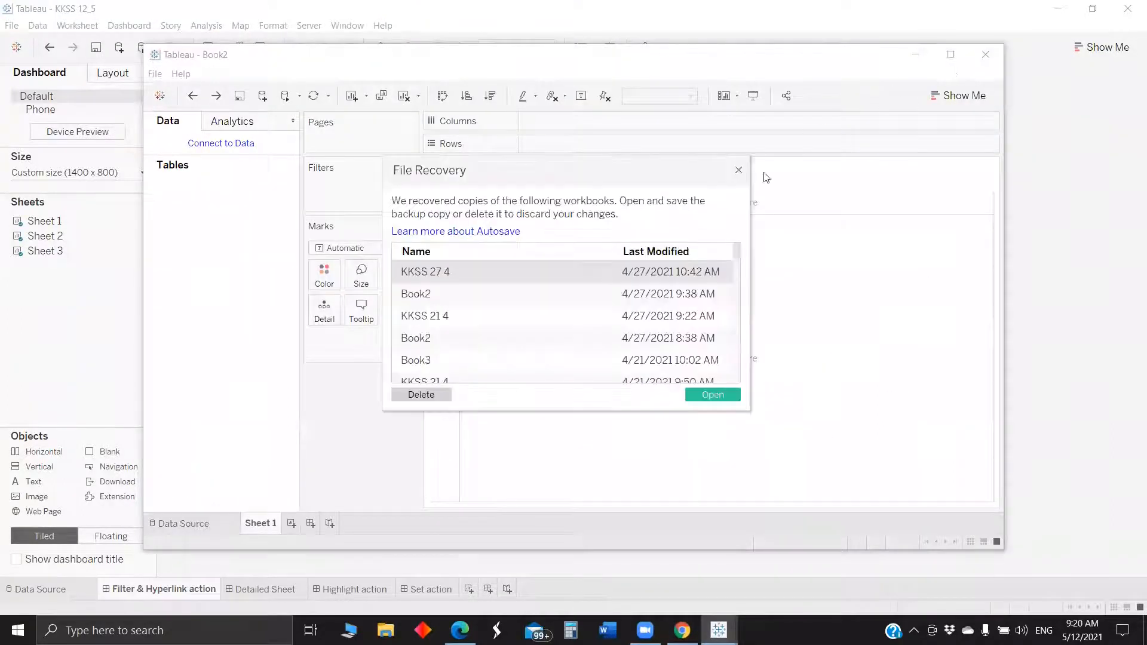
left_click(1021, 31)
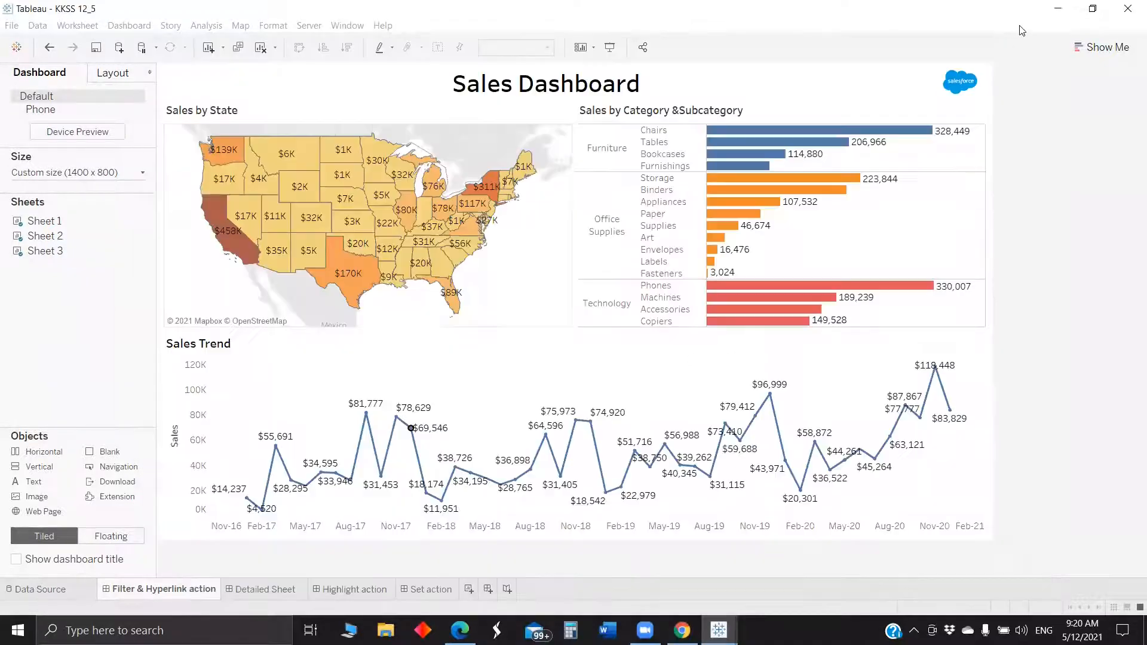
left_click(1058, 8)
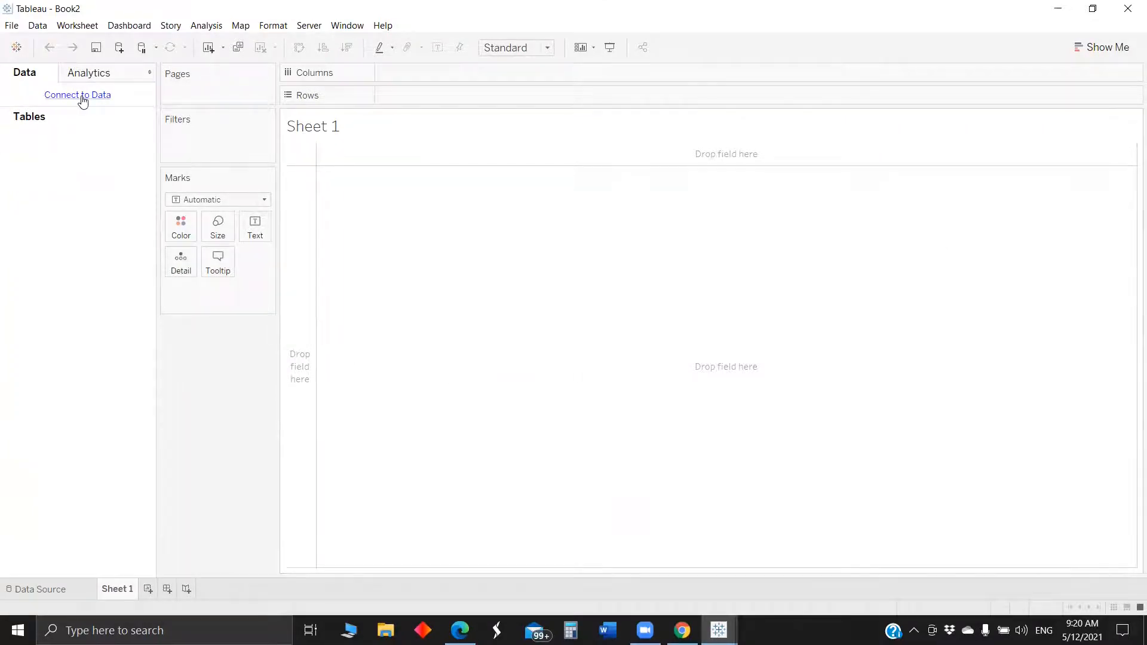
left_click(79, 99)
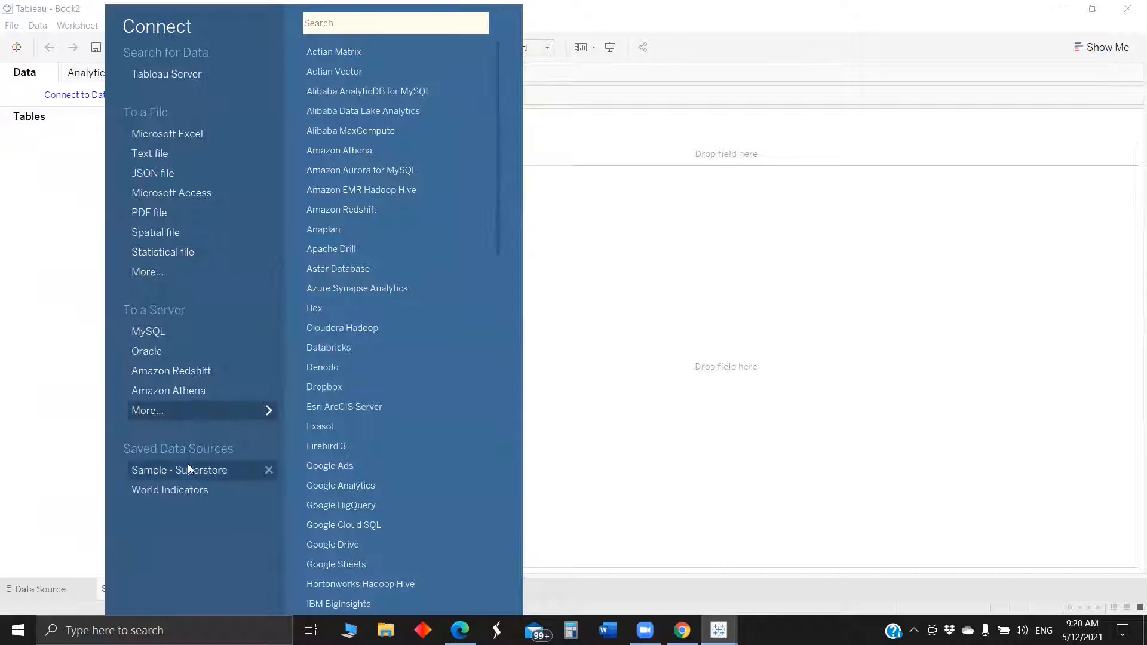
left_click(186, 469)
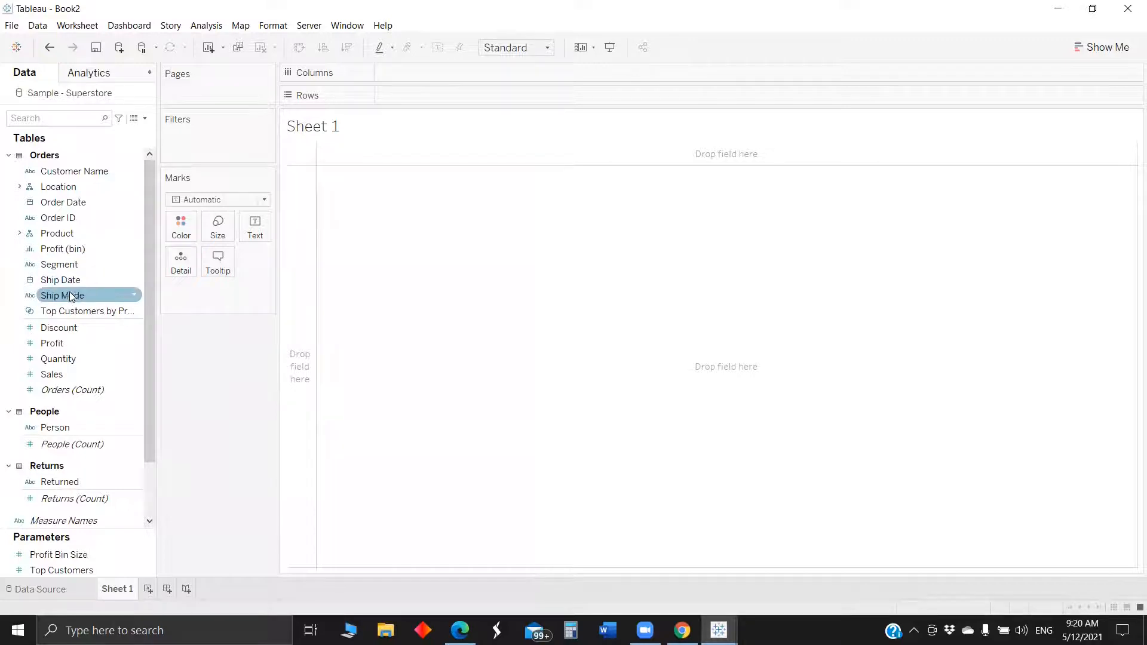
Build a filled map from the Location hierarchy with only Country/Region and State as detail, leaving out City.
left_click(19, 187)
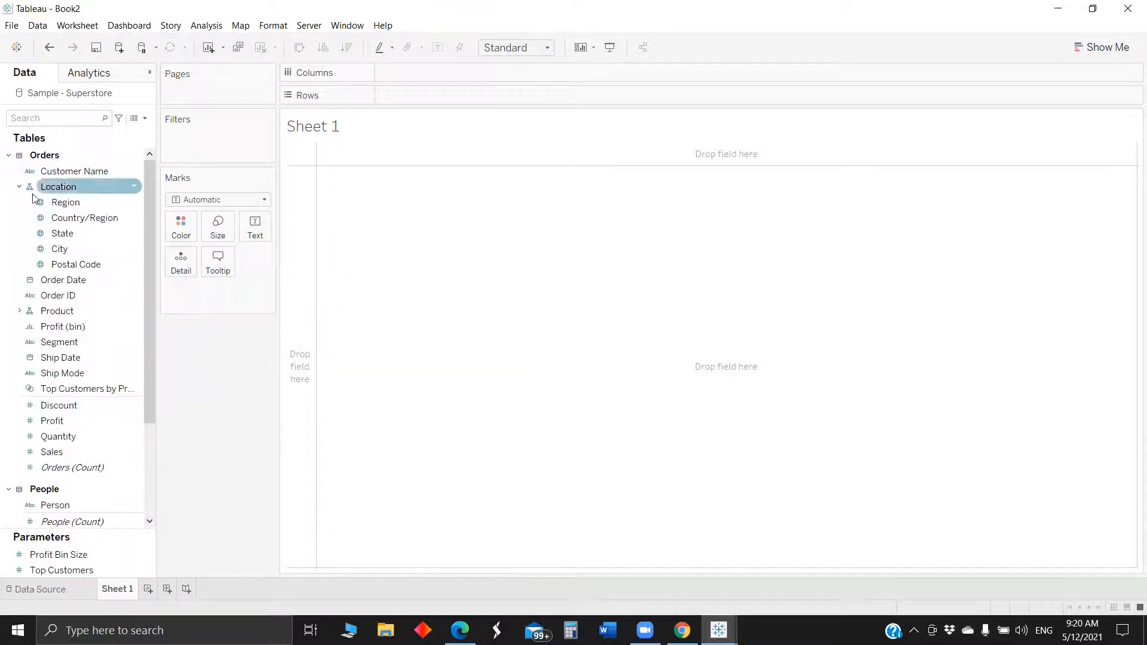
left_click(76, 251)
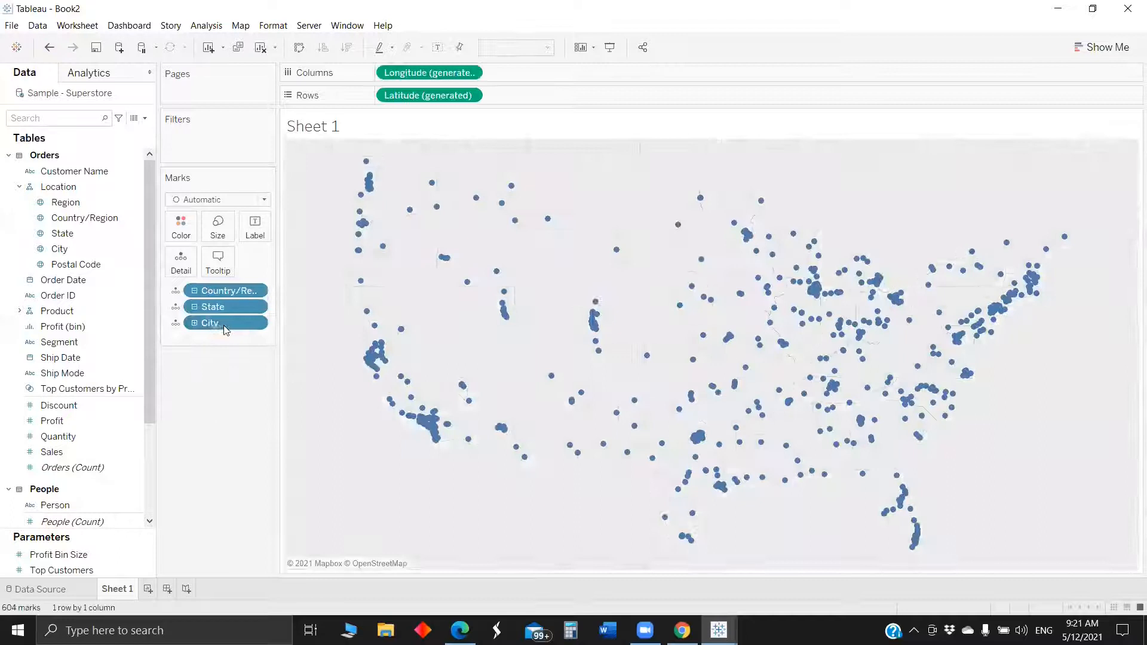
left_click_drag(222, 324, 215, 393)
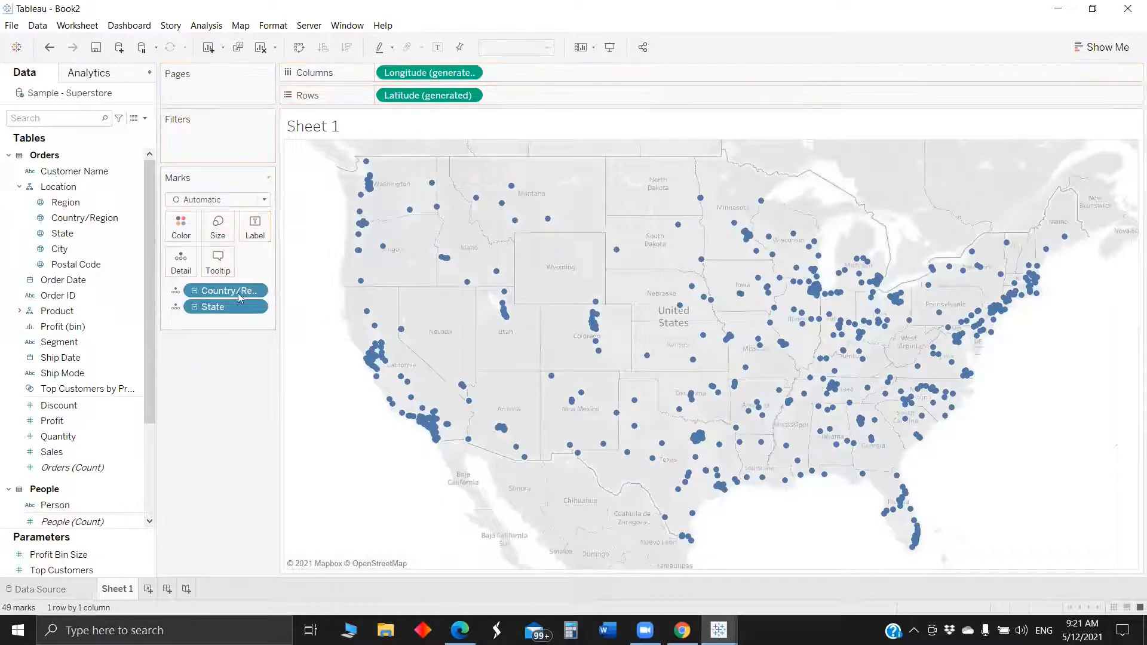
left_click(1099, 48)
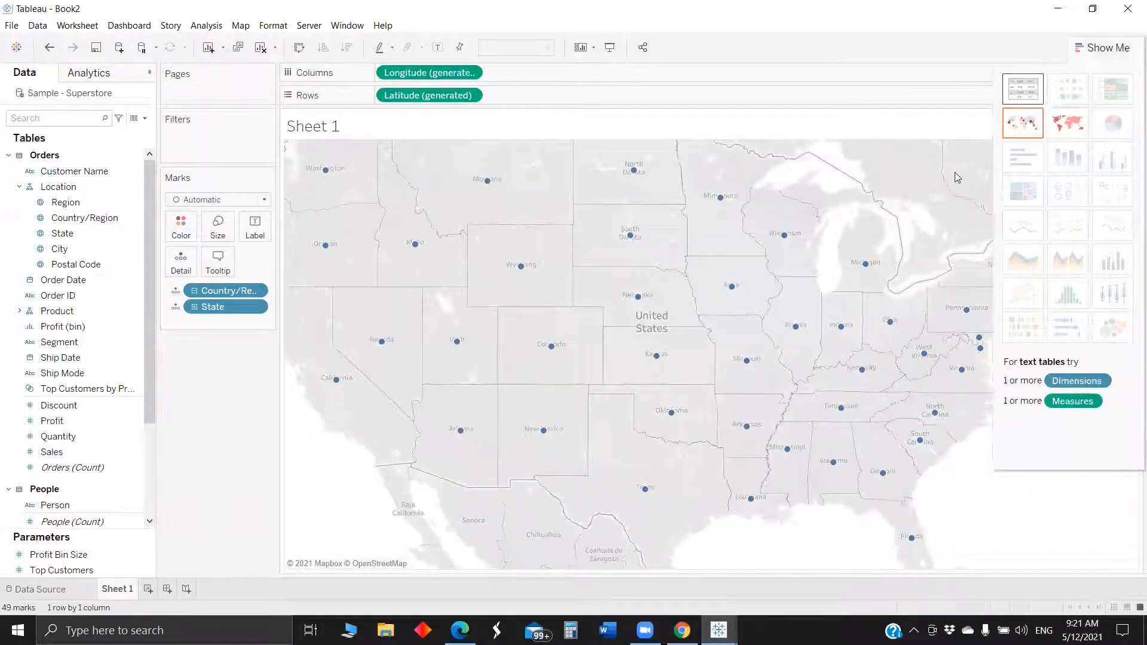
left_click(1049, 127)
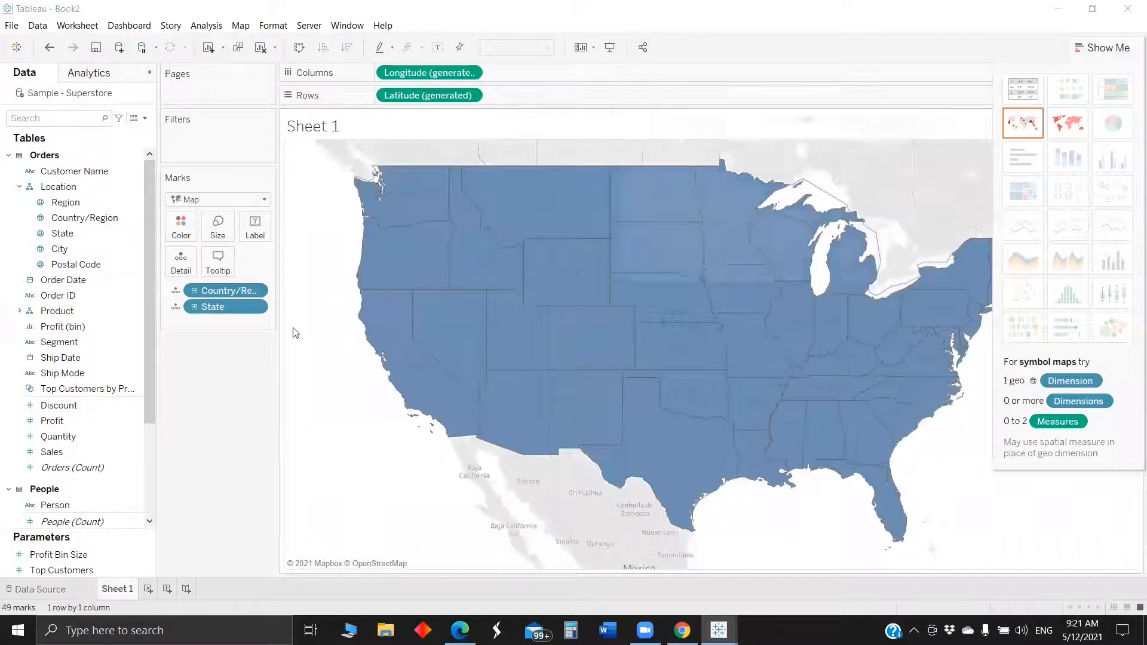
Change the worksheet's displayed title to "Sales by State".
double_click(647, 131)
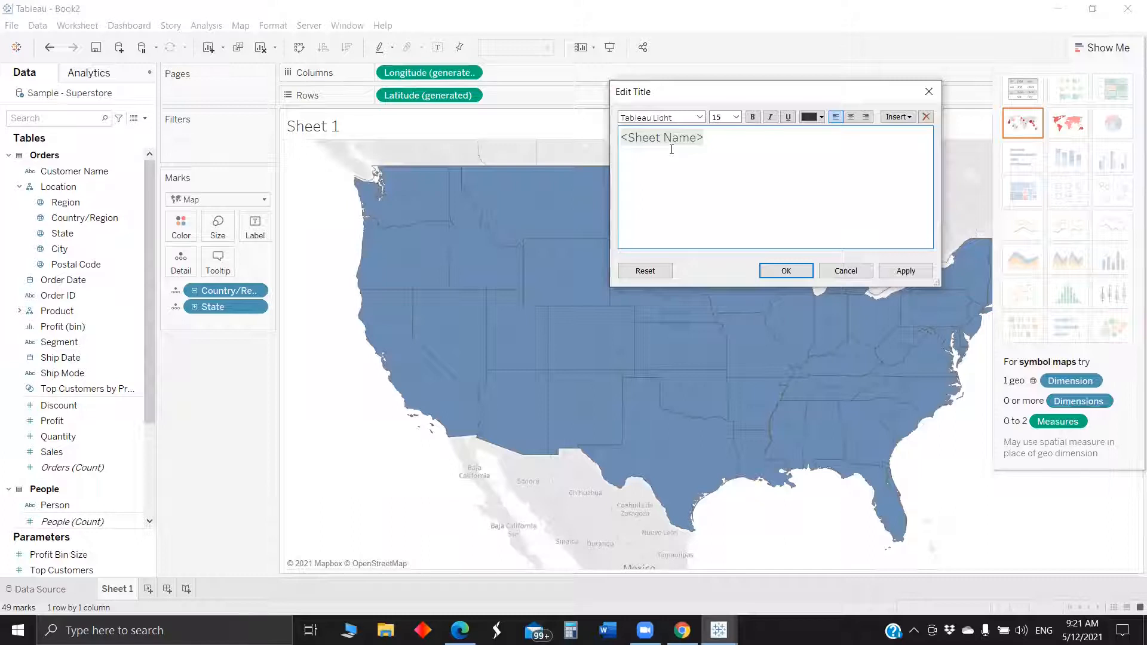
key("ctrl+a")
type("Sale")
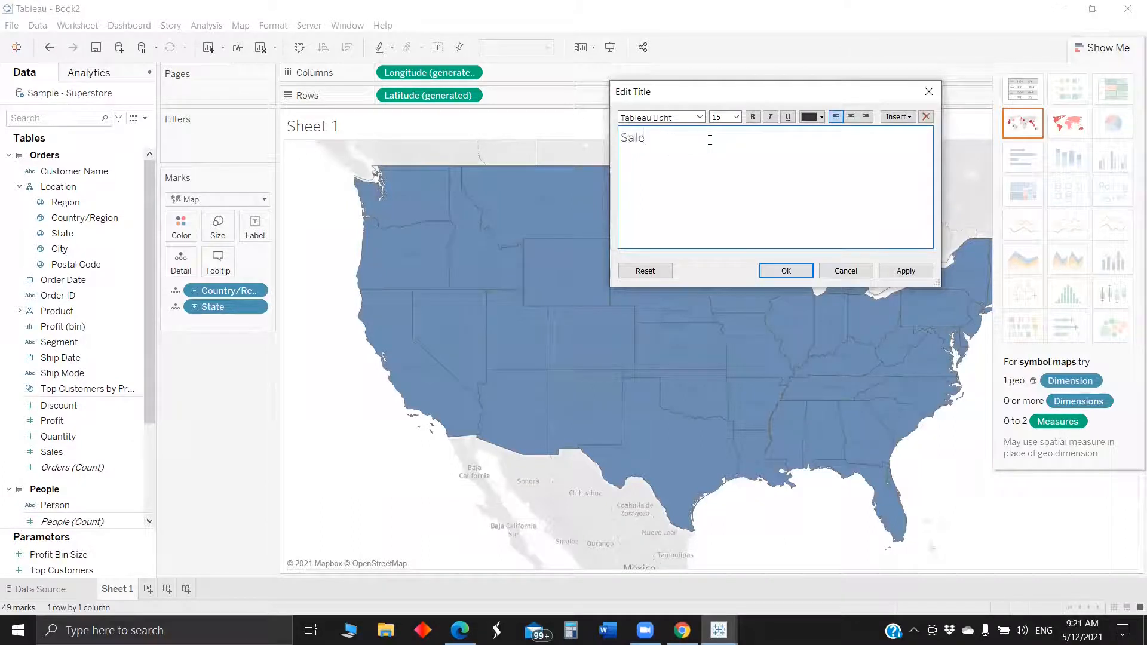
type("s by State")
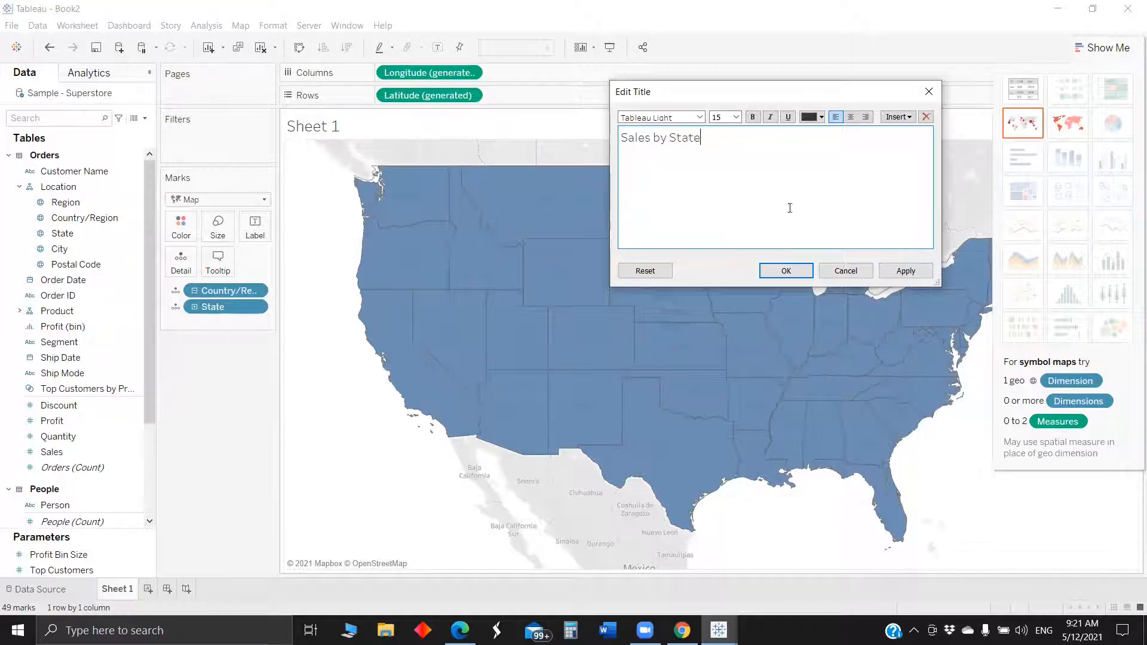
left_click(780, 272)
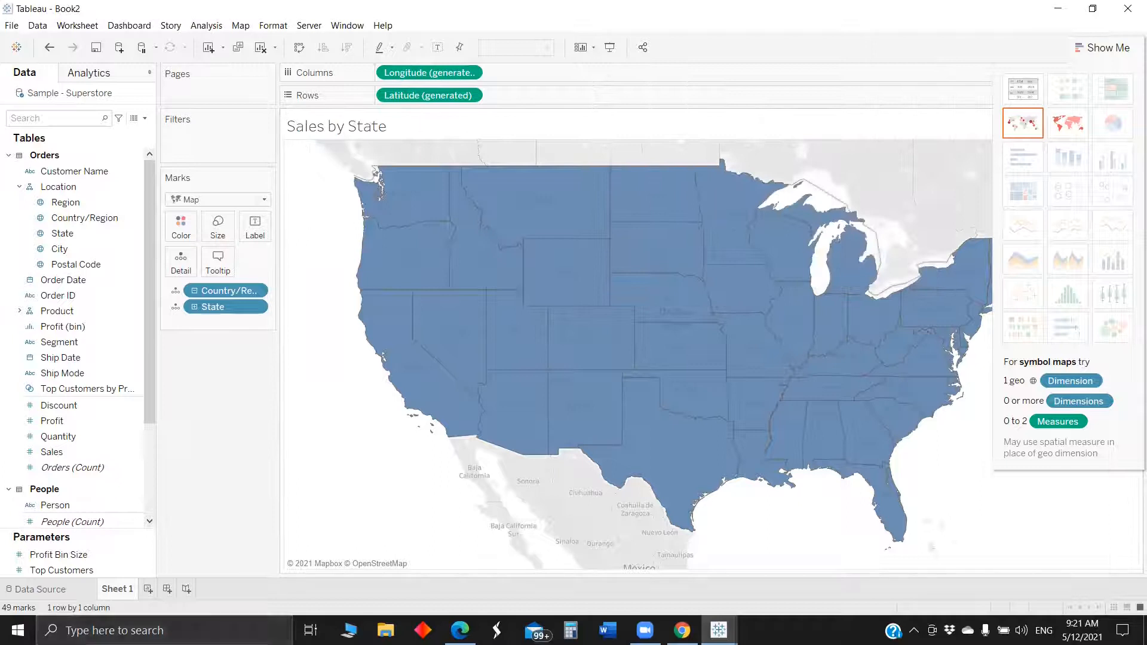
Rename the Sheet 1 worksheet as "Sales by state".
double_click(112, 590)
type("Sales by ")
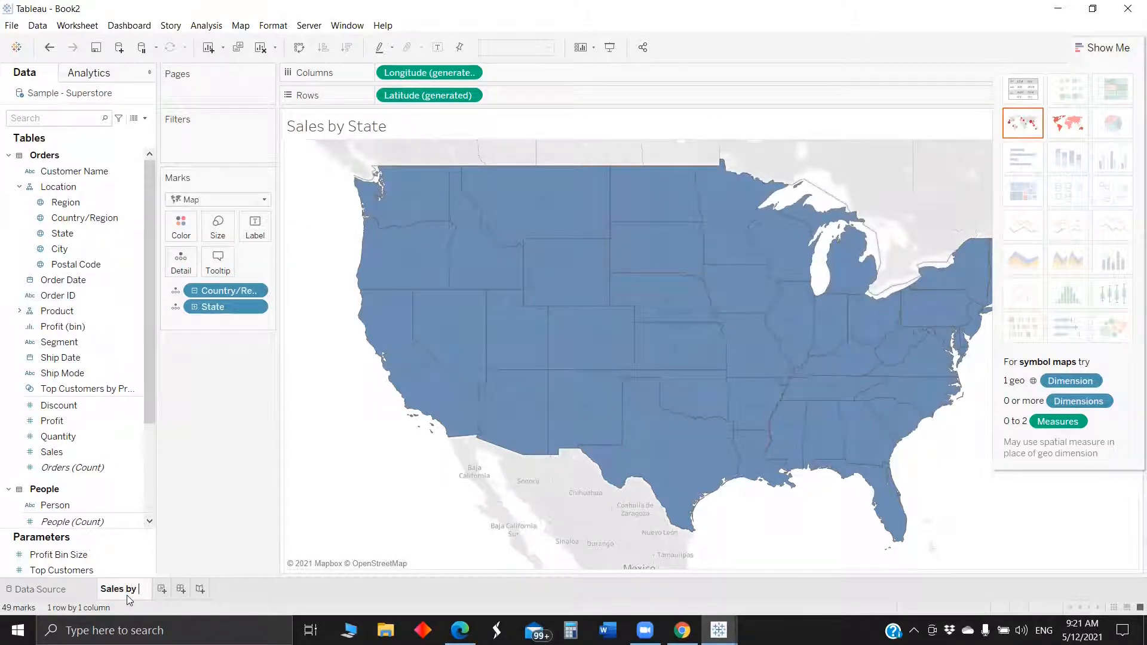
type("state")
key("Return")
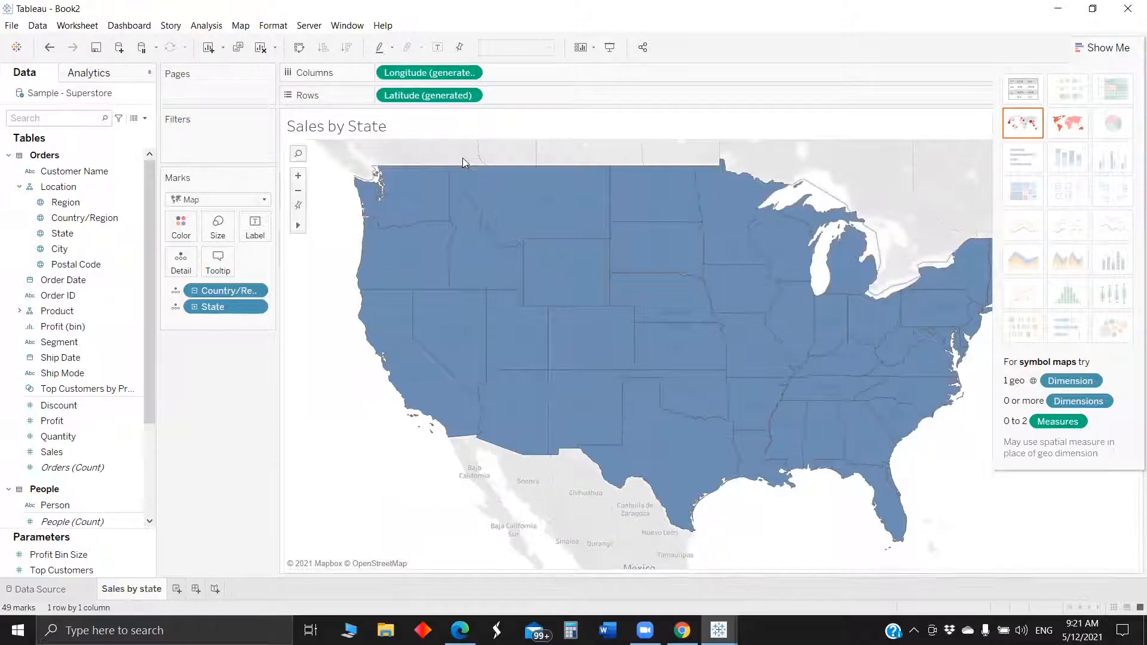
Find the Sales field and use it to color the states on the map.
type("sa")
left_click_drag(59, 181, 180, 228)
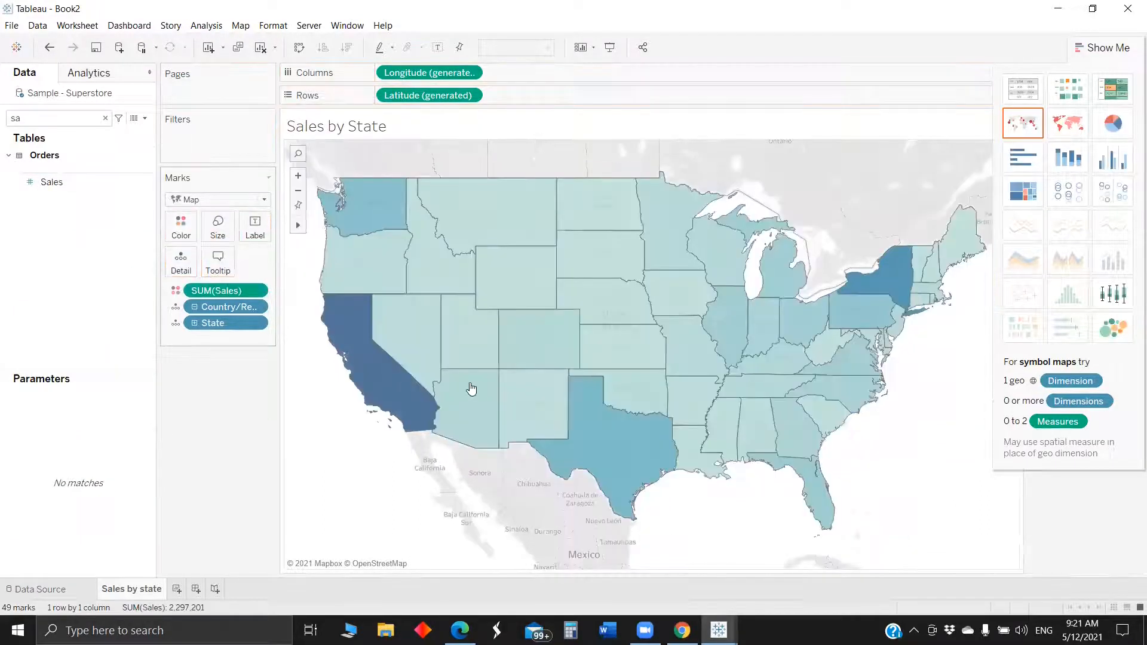
left_click(176, 290)
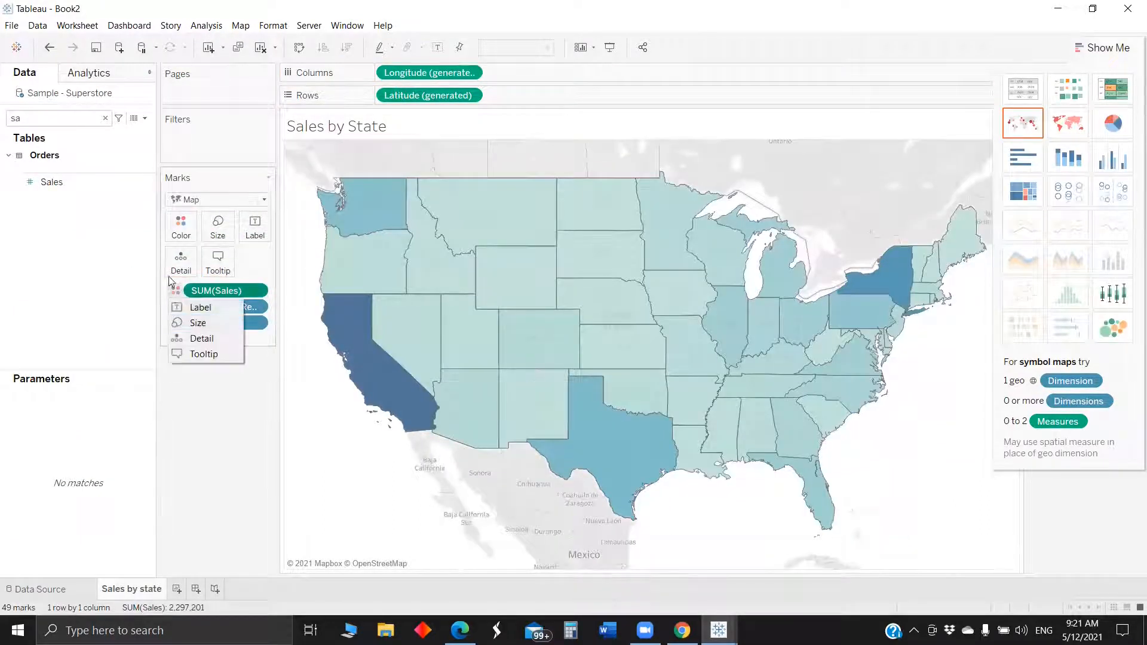
Apply the Red-Gold color palette to Sales on the map.
left_click(180, 227)
left_click(243, 276)
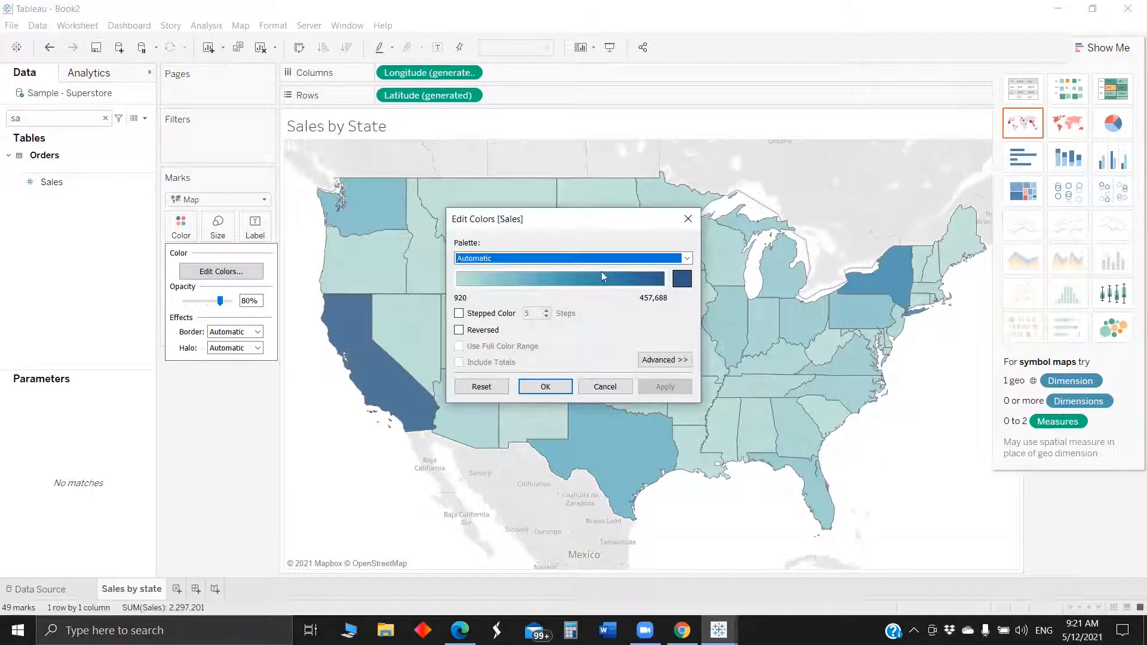
left_click(687, 258)
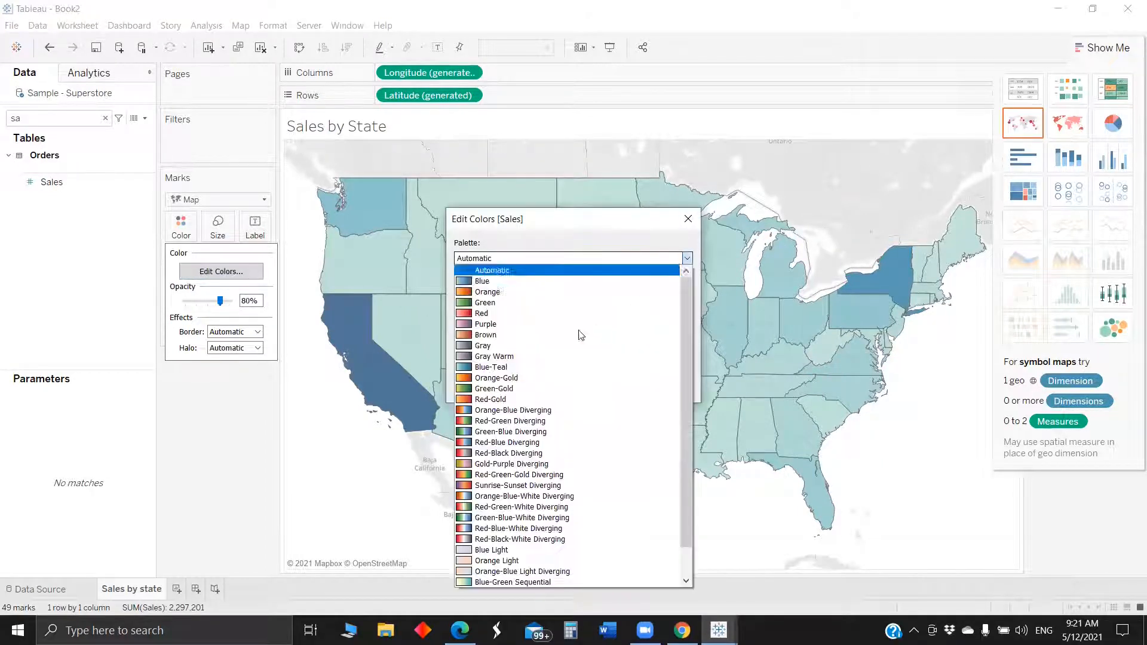
left_click(519, 396)
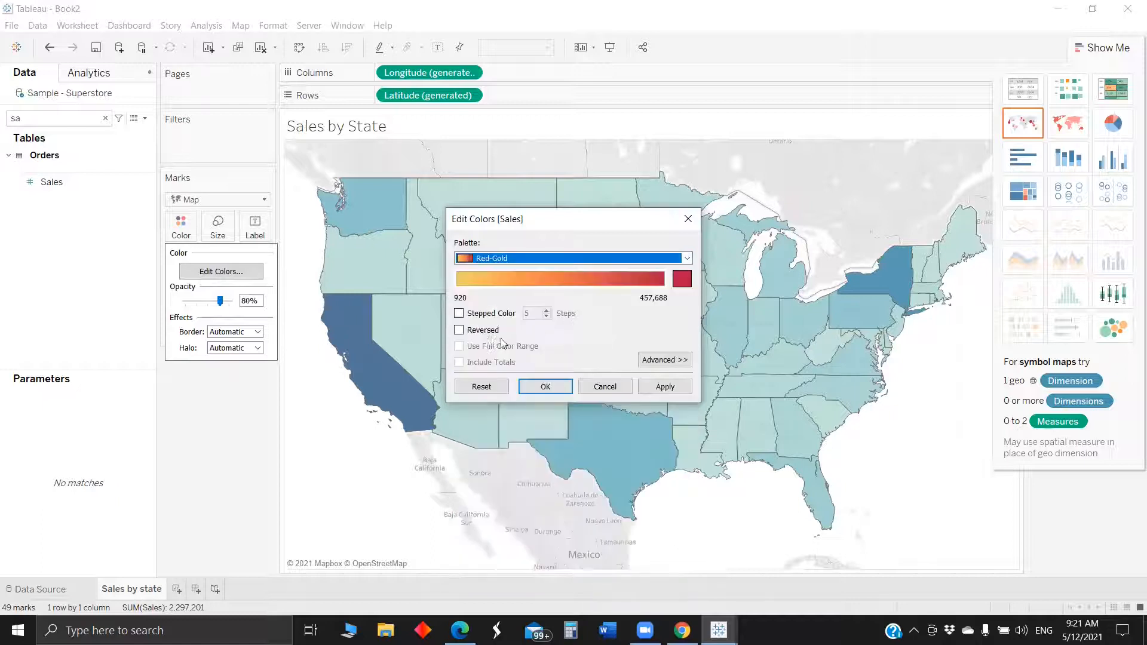
left_click(458, 314)
left_click(547, 311)
left_click(665, 387)
left_click(546, 387)
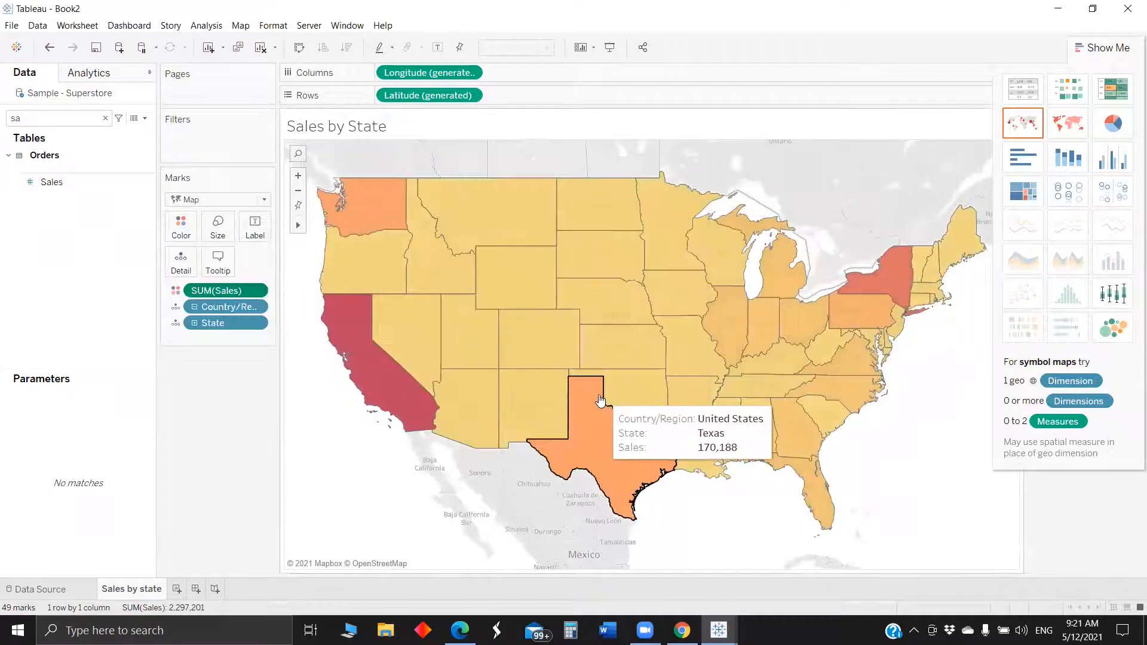
Label the states with their Sales, formatted as custom currency with 0 decimal places and Thousands (K) display units.
left_click_drag(197, 290, 255, 231)
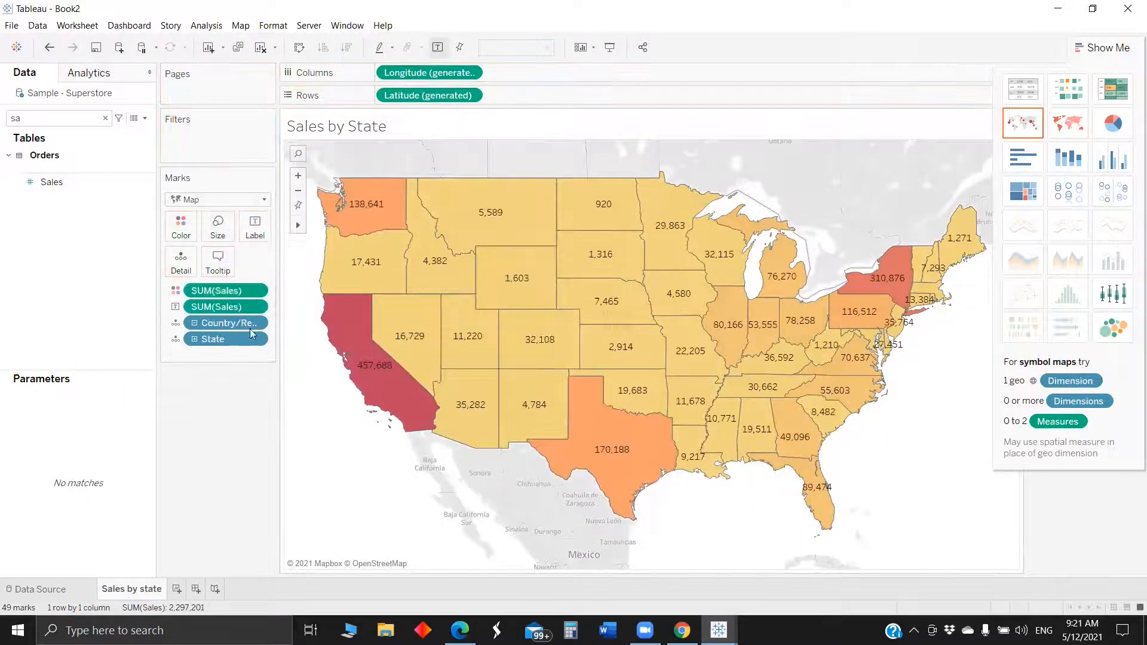
right_click(225, 291)
right_click(195, 307)
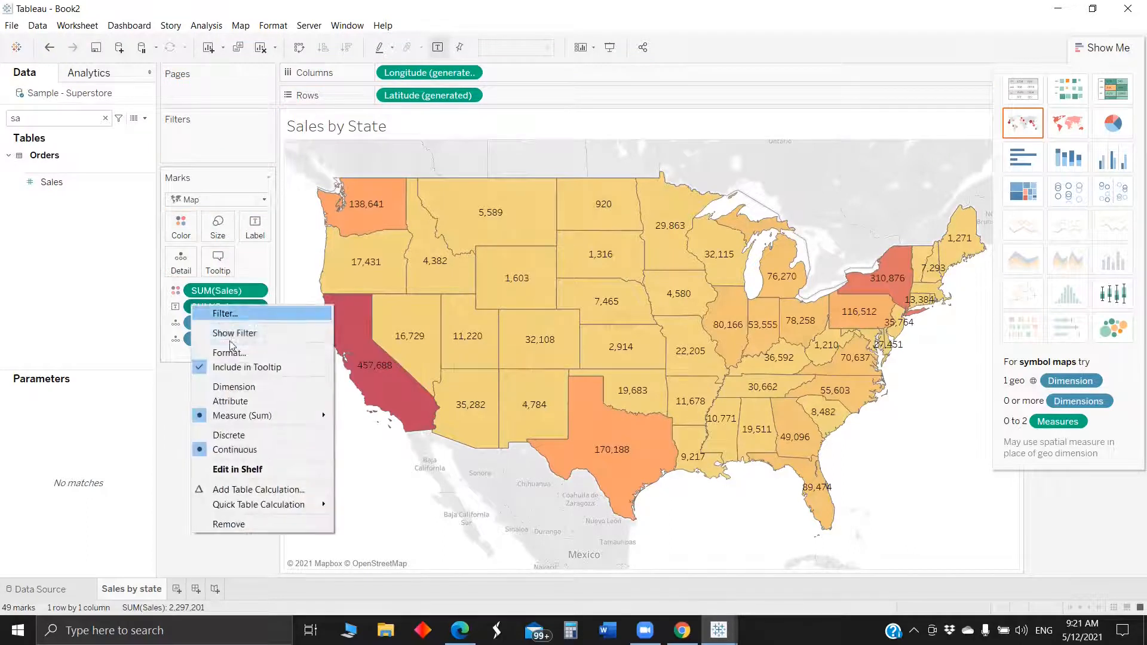
left_click(243, 354)
left_click(123, 205)
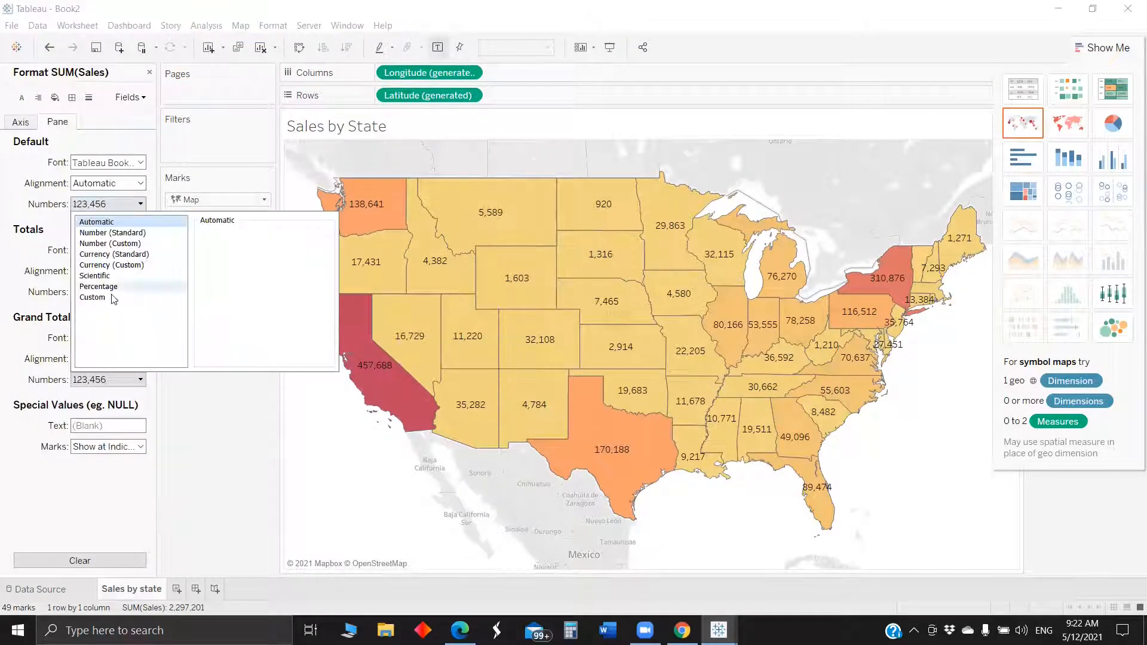
left_click(138, 265)
left_click(233, 250)
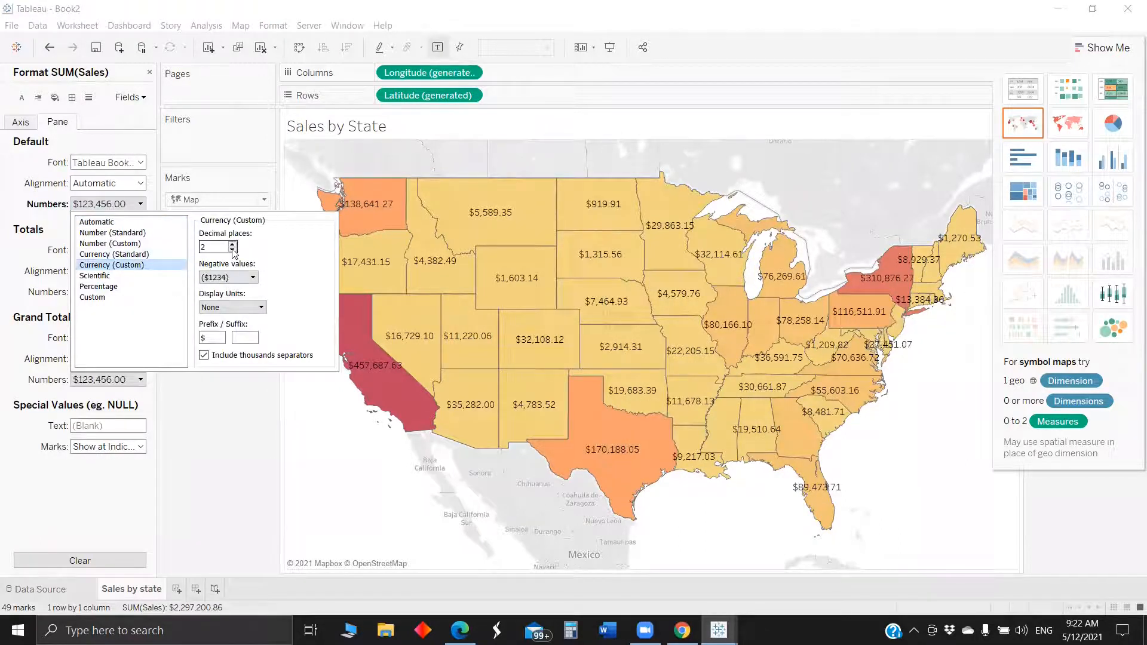
left_click(233, 249)
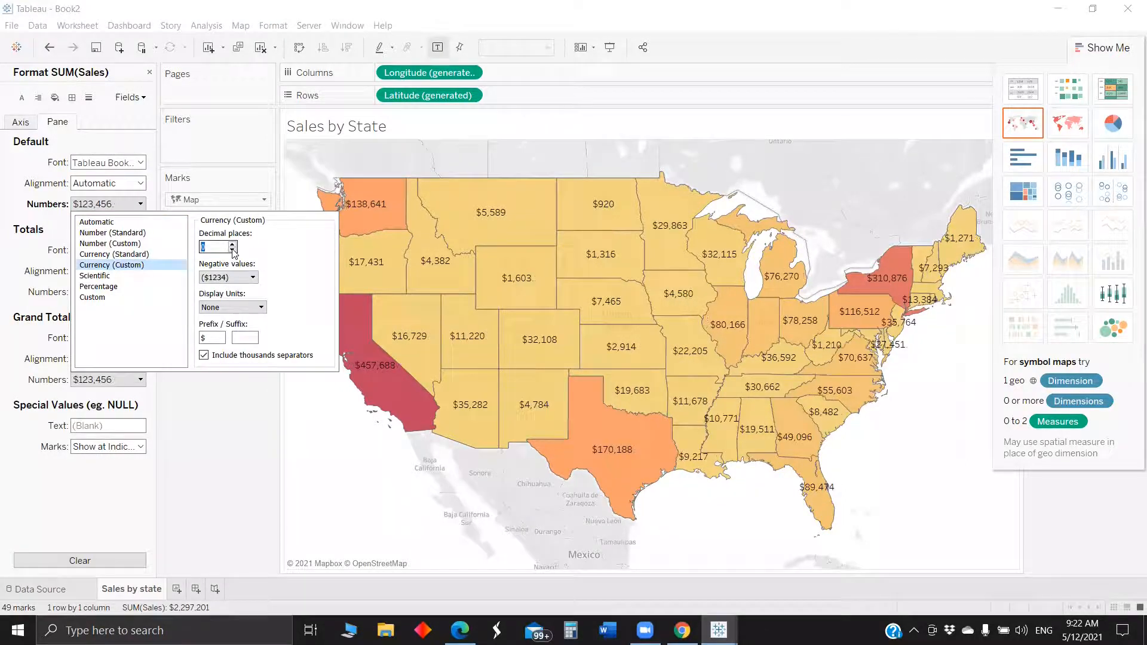
left_click(240, 308)
left_click(245, 328)
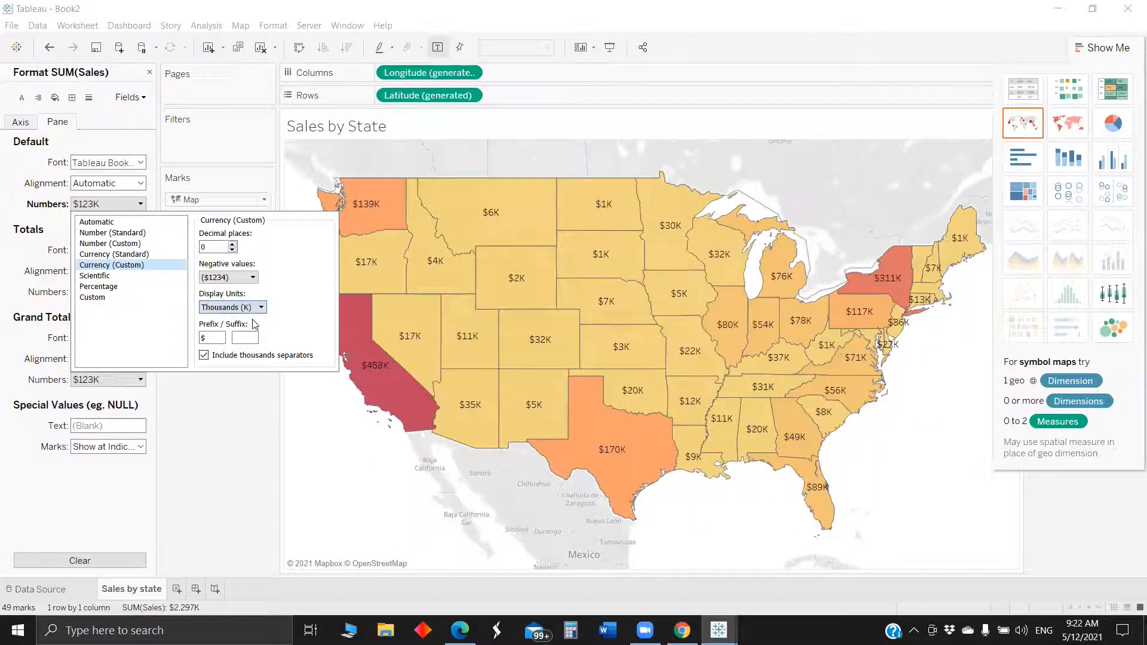
left_click(239, 429)
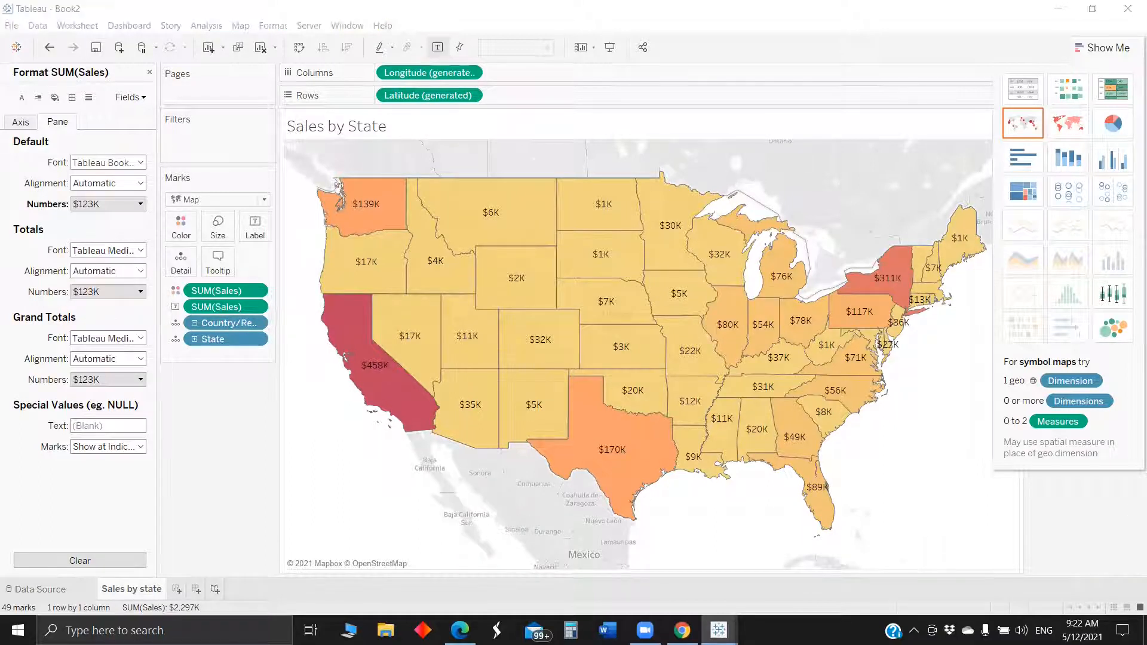
Add a new worksheet and find the Category and Sub-Category fields, placing both on Rows.
left_click(176, 589)
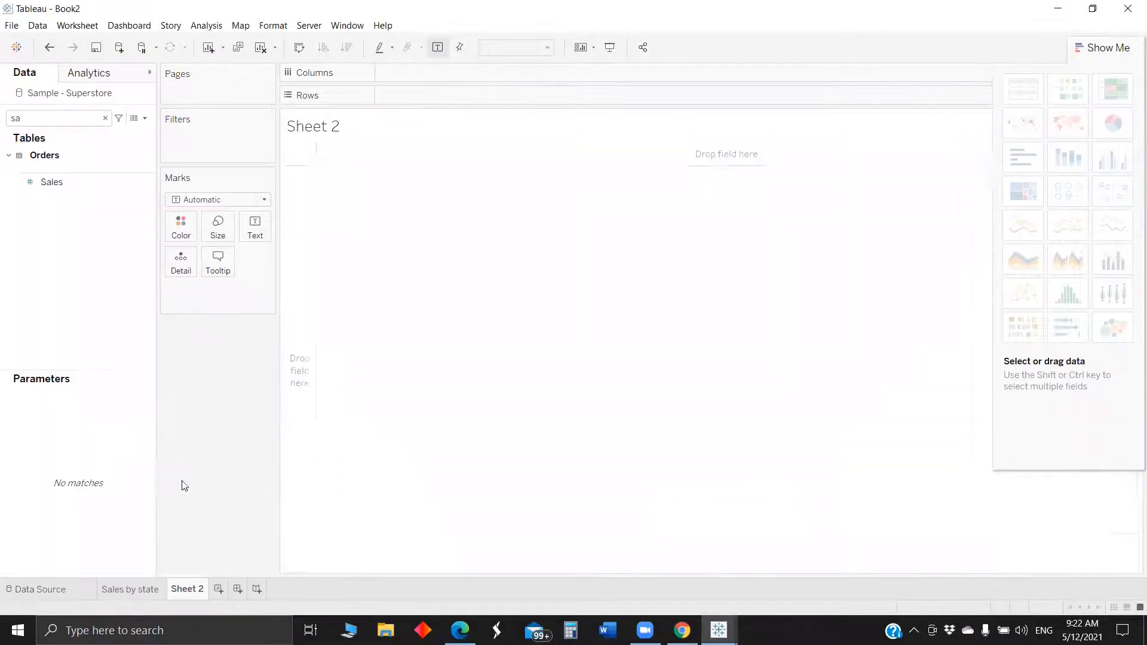
type("ca")
left_click_drag(71, 204, 425, 98)
left_click_drag(97, 218, 535, 101)
Find the Sales field and place it on Columns to chart Sales as horizontal bars per Sub-Category.
left_click(29, 120)
key("BackSpace")
key("BackSpace")
type("sa")
left_click_drag(51, 182, 458, 74)
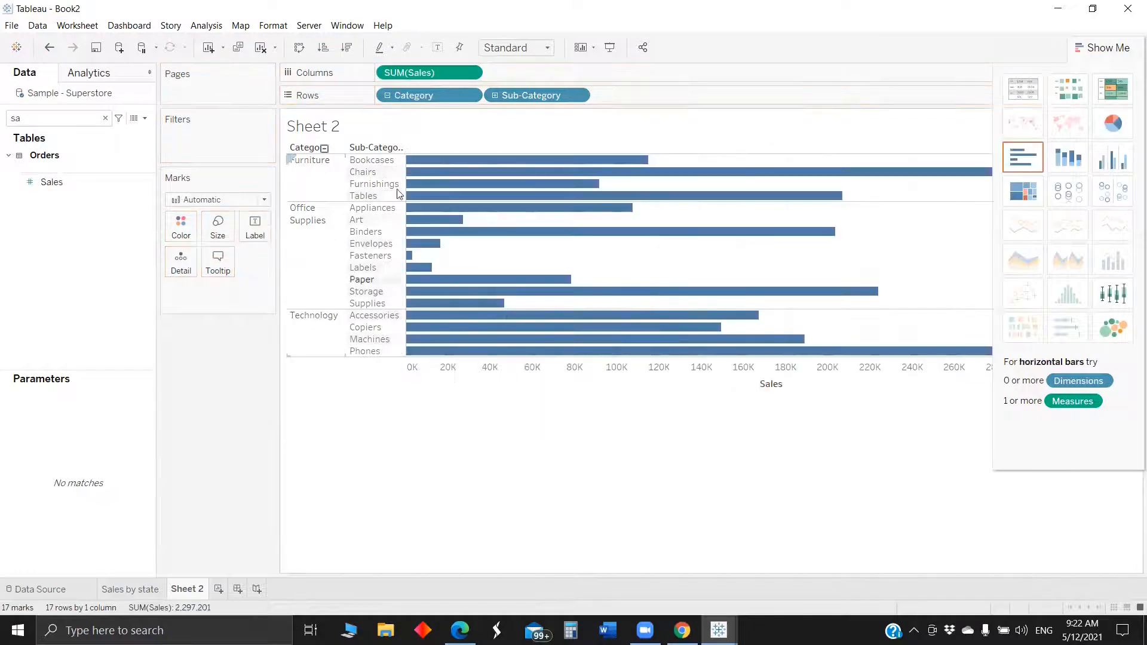
Color the bars by Category and sort the sub-categories by Sales in descending order.
left_click_drag(407, 95, 181, 227)
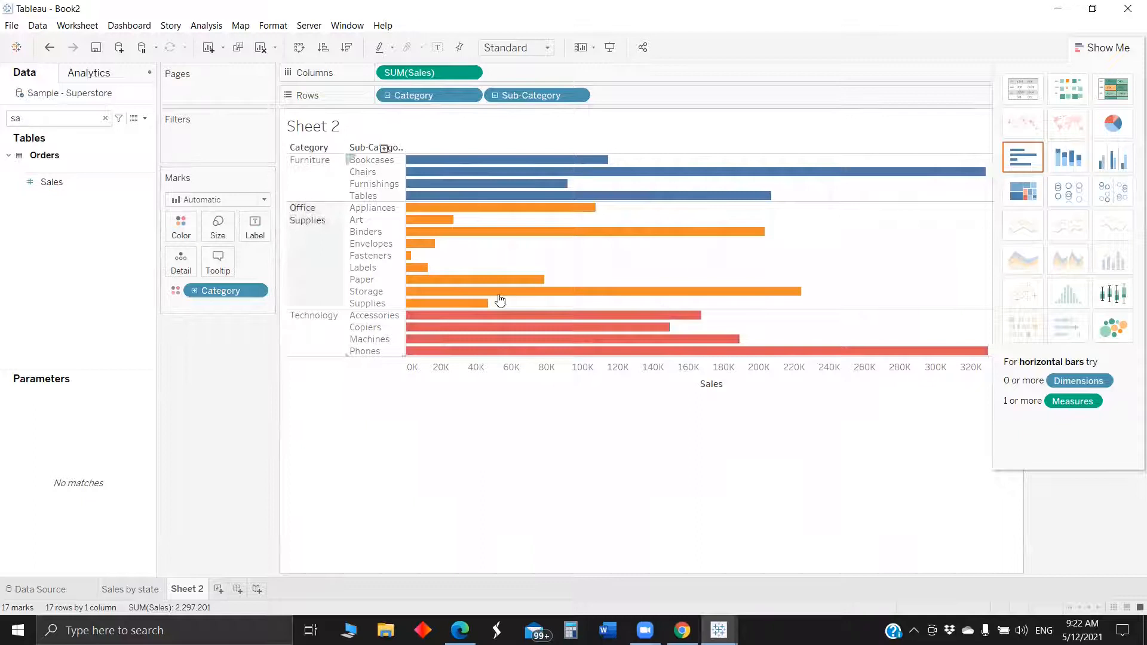
left_click(729, 385)
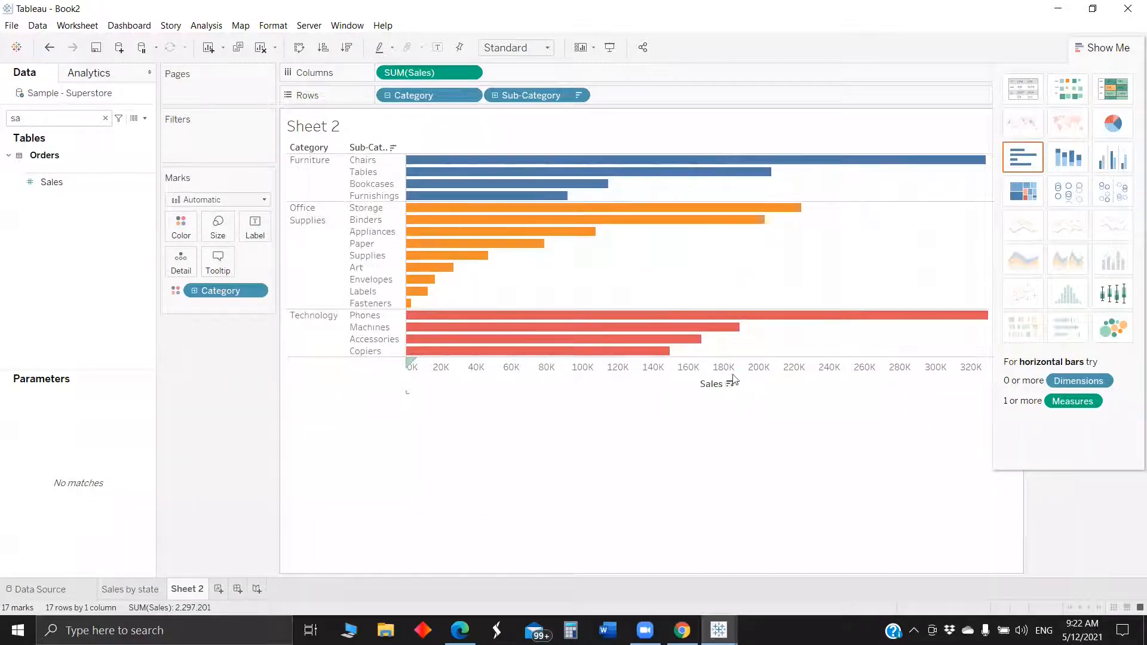
Rename the Sheet 2 worksheet as "Sales by Category & Subcategory".
double_click(182, 588)
type("Sales ")
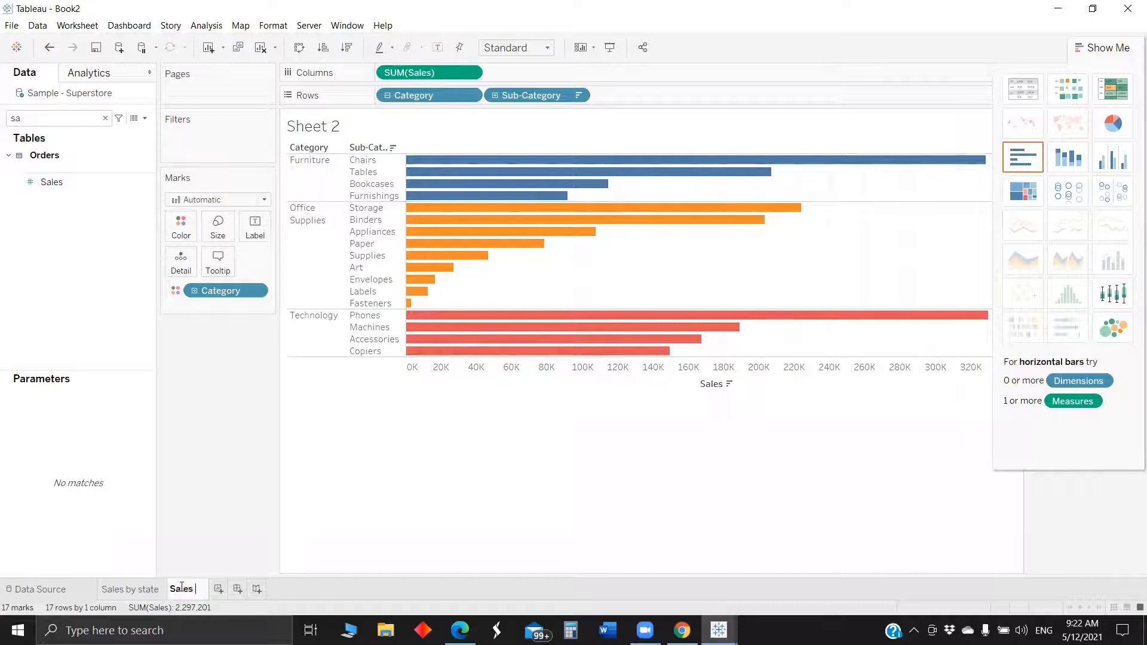
type("by Category & Subcategory")
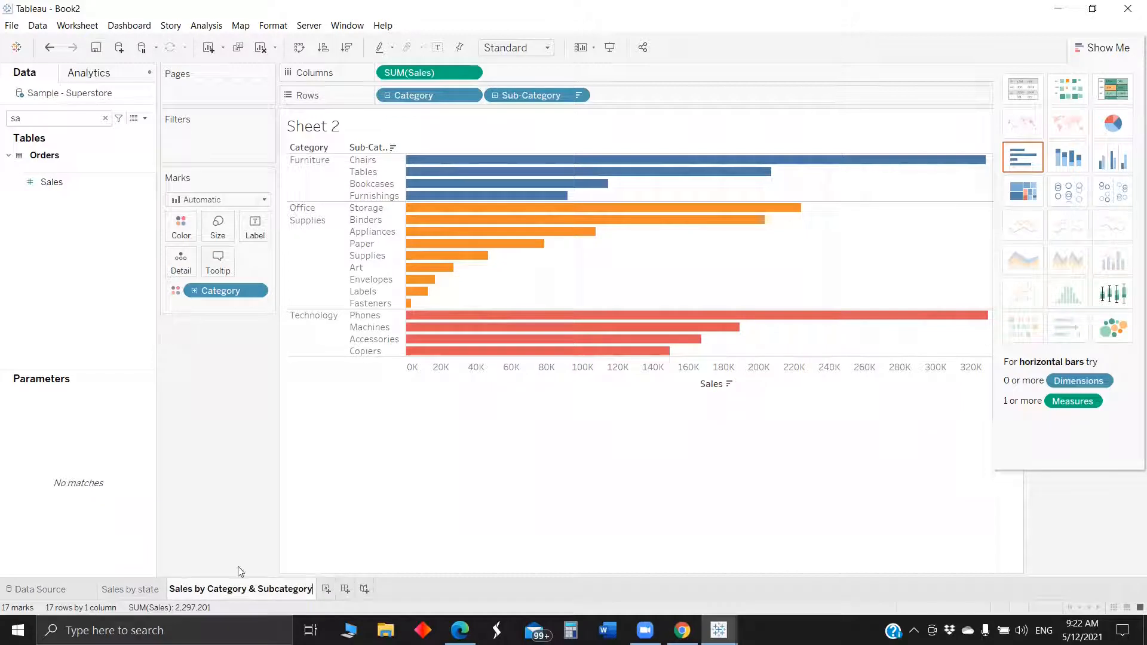
key("Return")
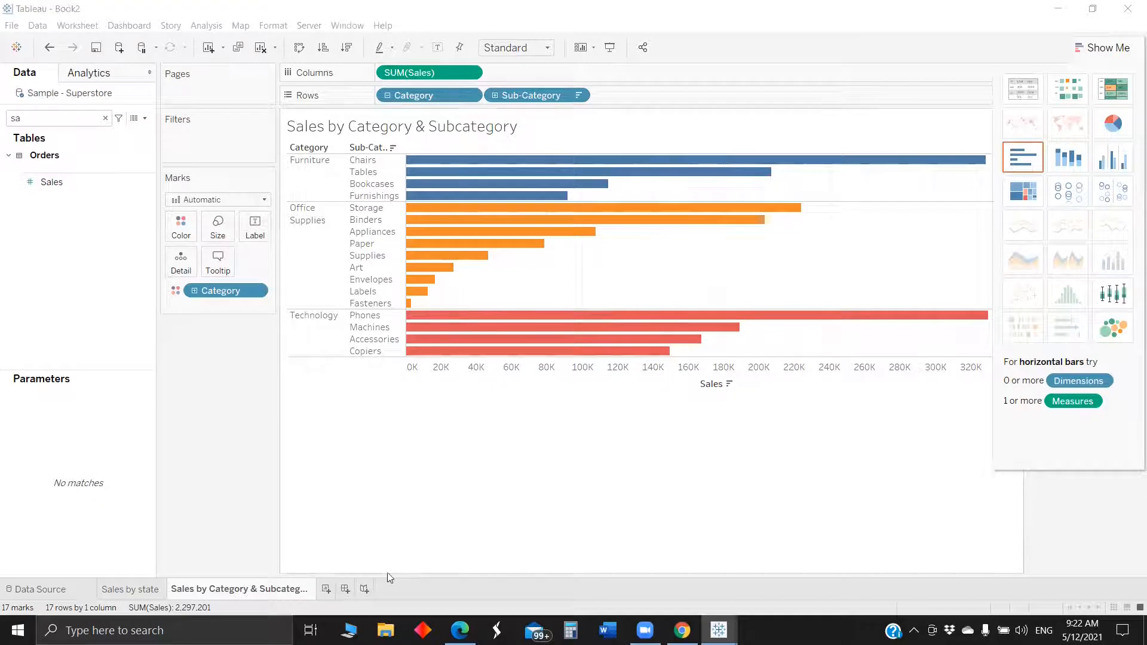
In a new worksheet, build a line chart with MY(Order Date) on Columns and Sales on Rows.
left_click(326, 588)
mouse_move(51, 181)
left_mouse_down()
mouse_move(428, 105)
mouse_move(438, 70)
mouse_move(272, 148)
mouse_move(427, 72)
left_mouse_up()
double_click(32, 118)
type("or")
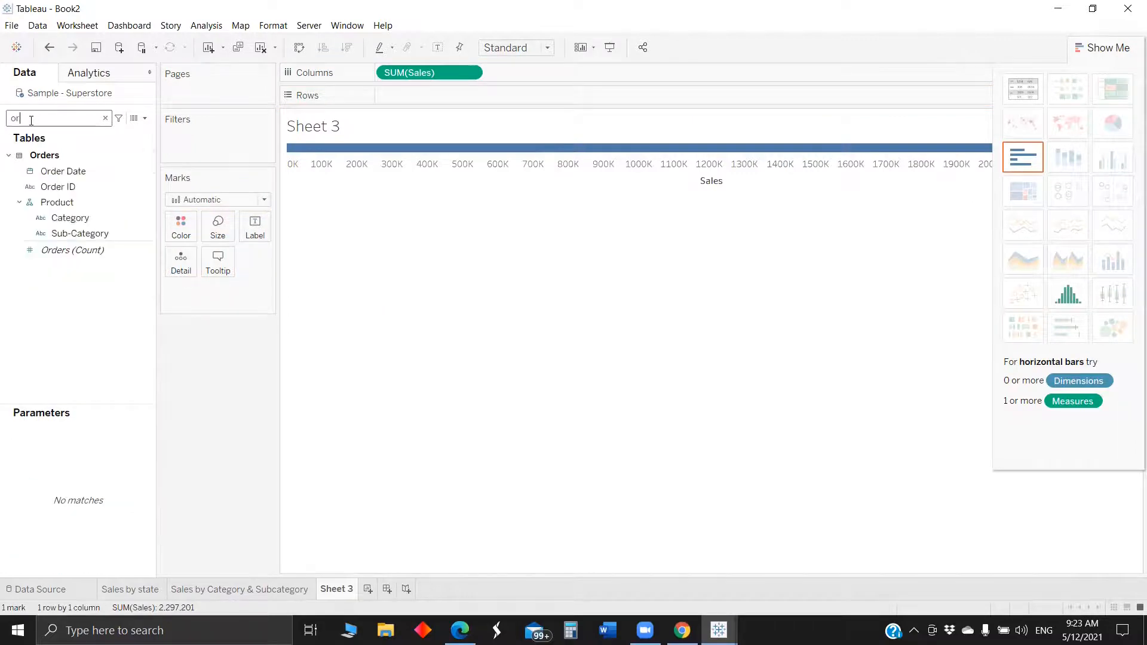
left_click_drag(62, 171, 461, 96)
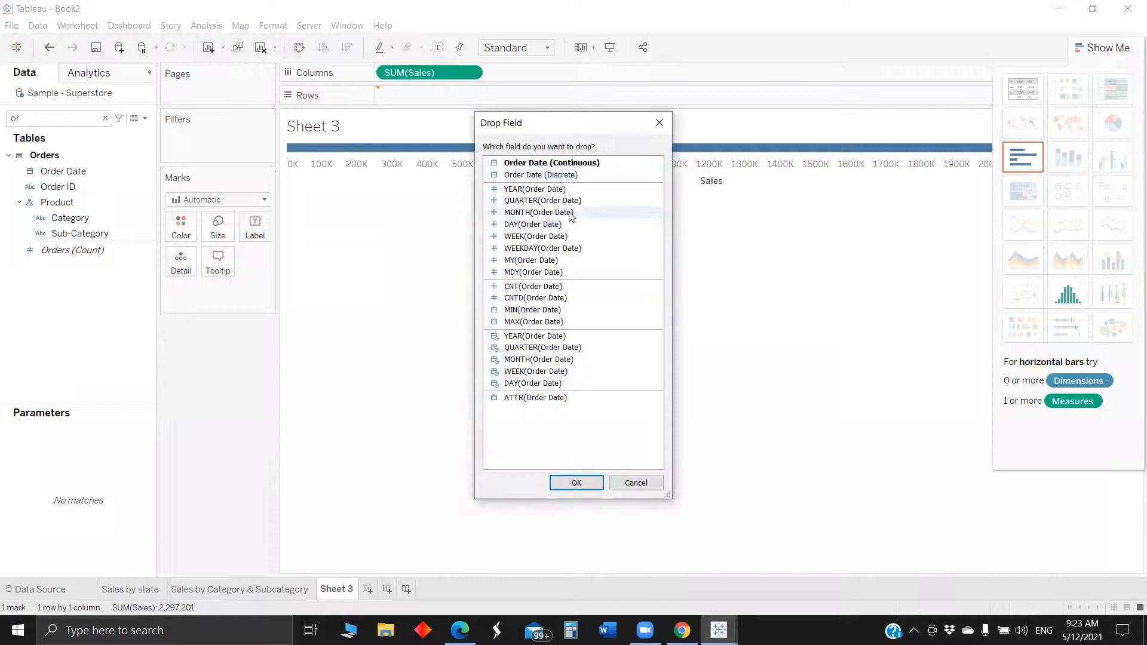
left_click(559, 260)
left_click(577, 483)
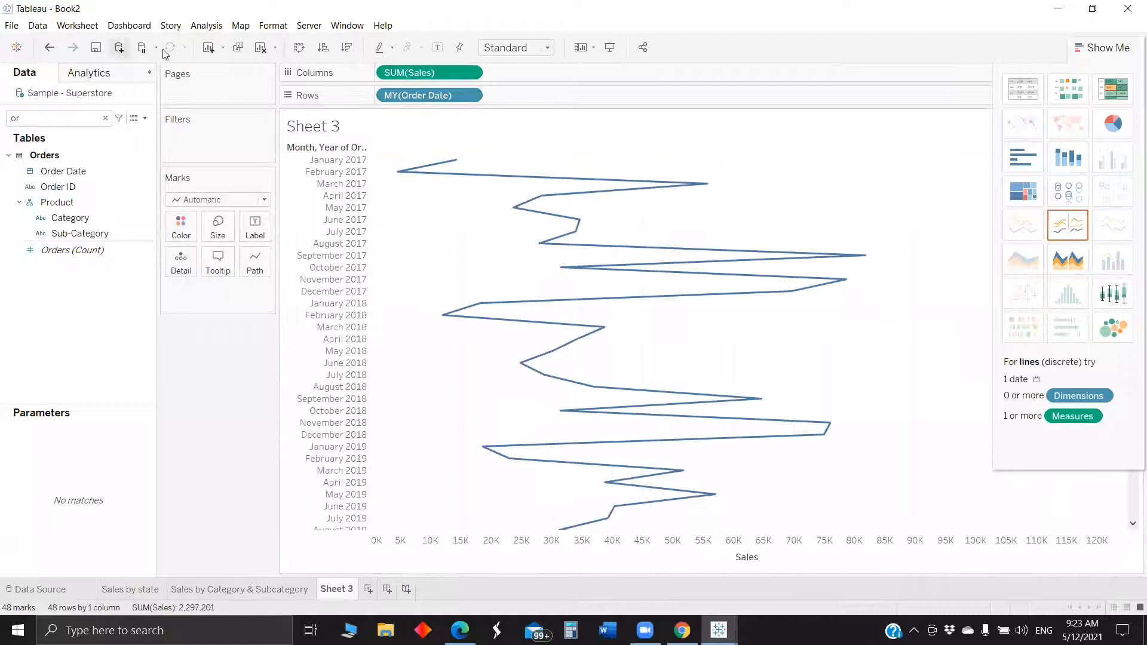
left_click(298, 49)
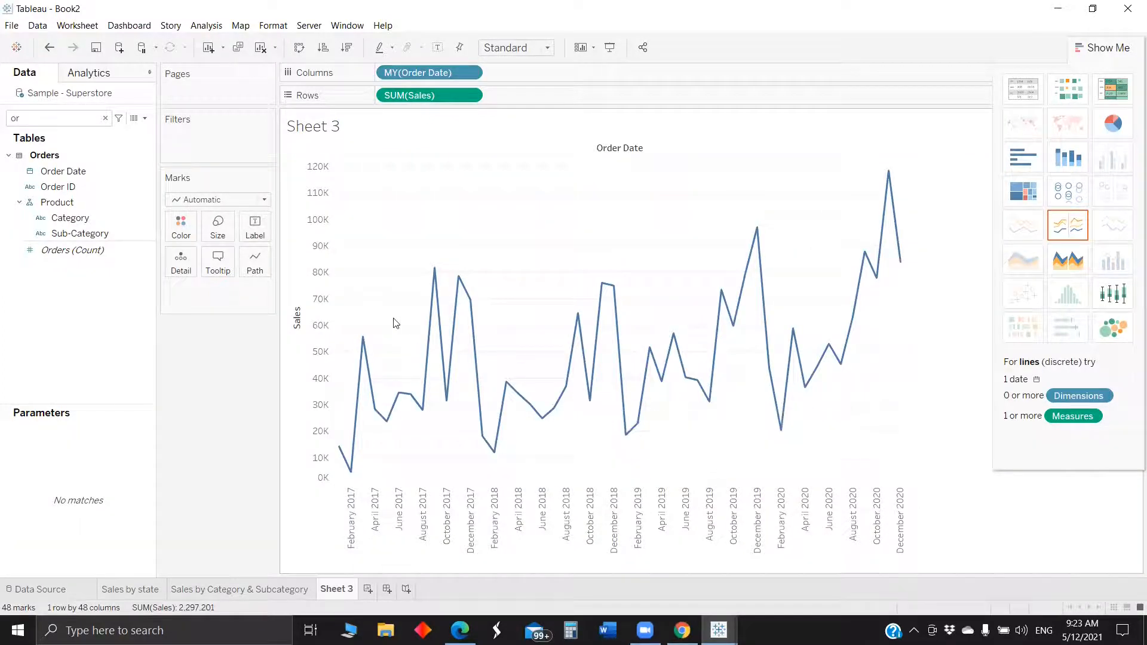
Try to change the date format of the MY(Order Date) labels in its header and pane formatting.
right_click(352, 531)
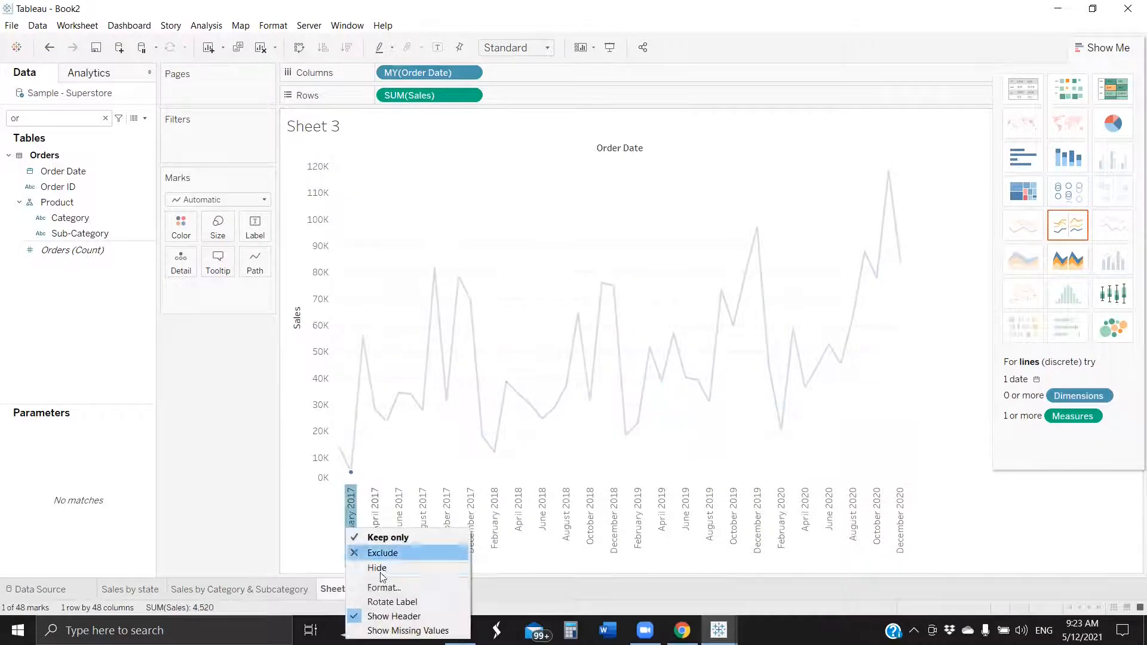
left_click(387, 588)
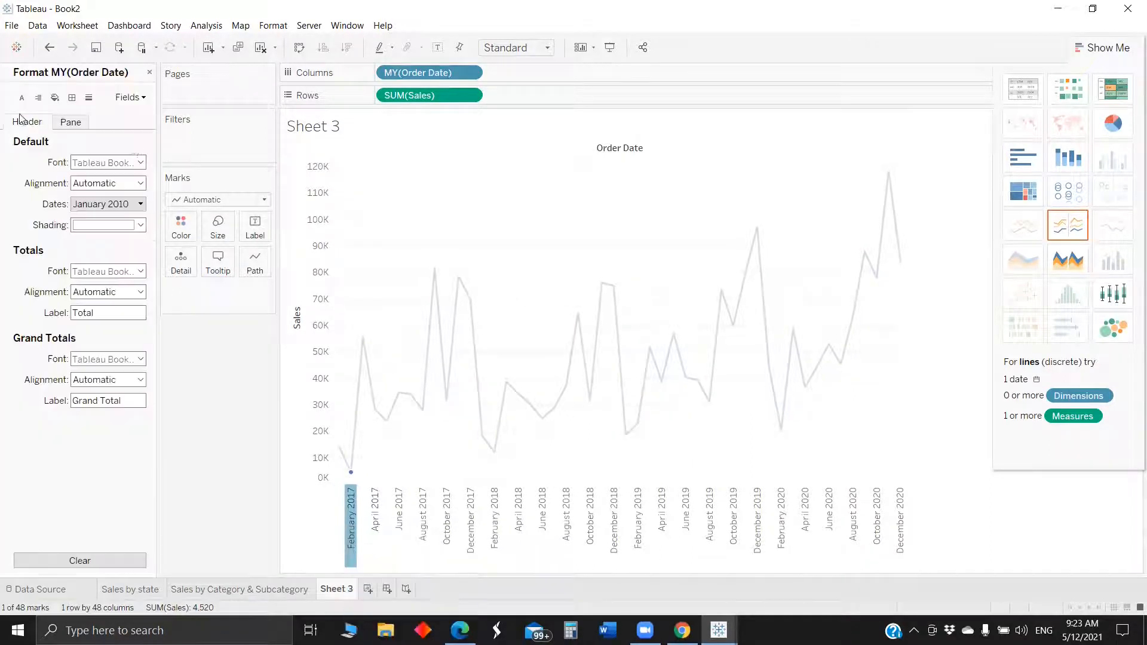
left_click(105, 206)
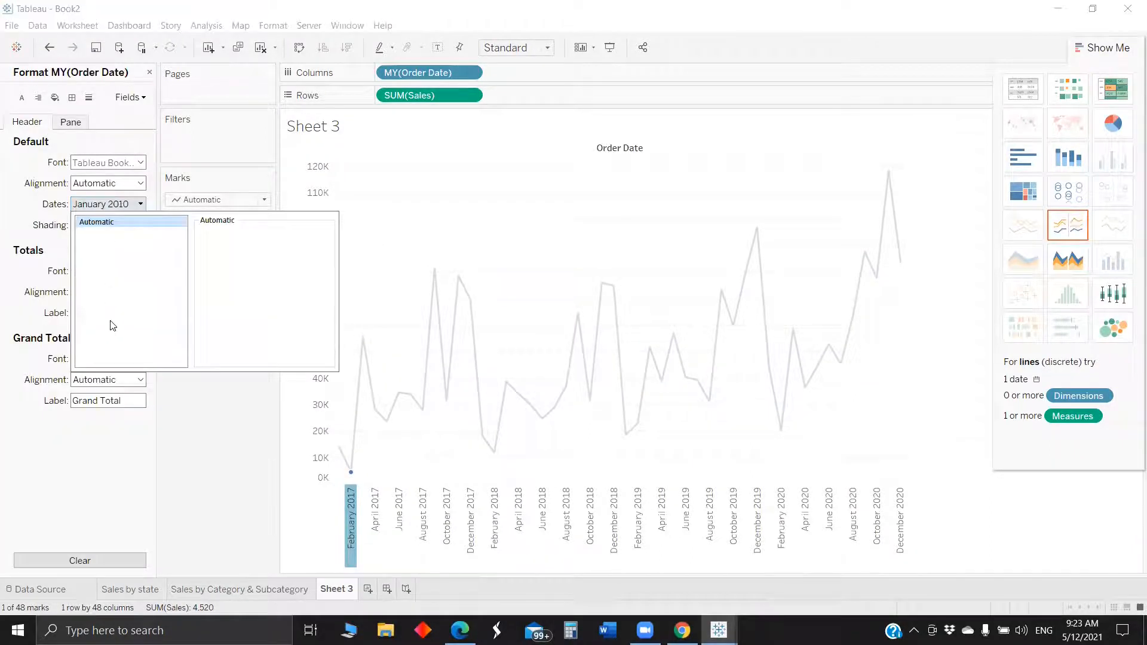
left_click(40, 215)
left_click(122, 205)
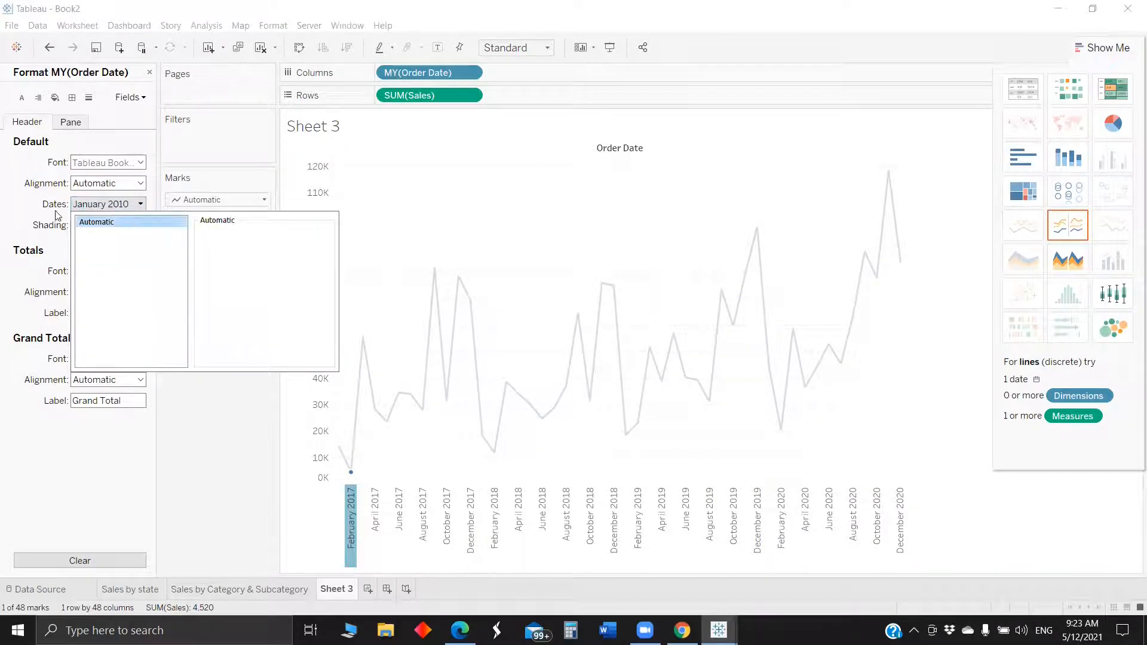
left_click(90, 222)
left_click(70, 121)
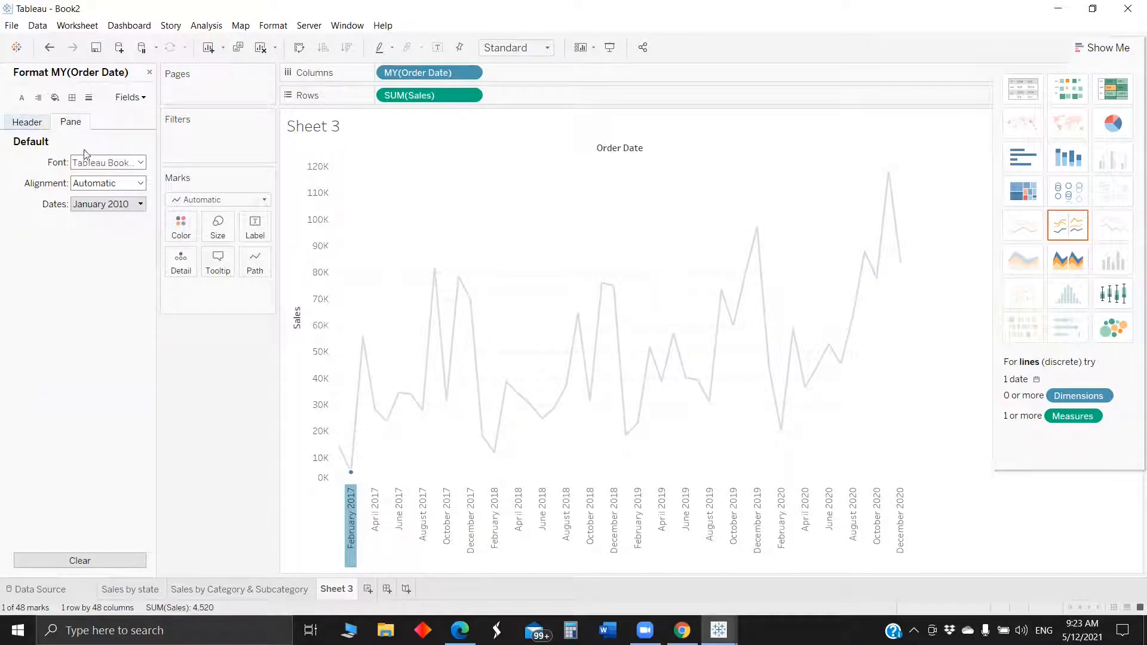
left_click(116, 206)
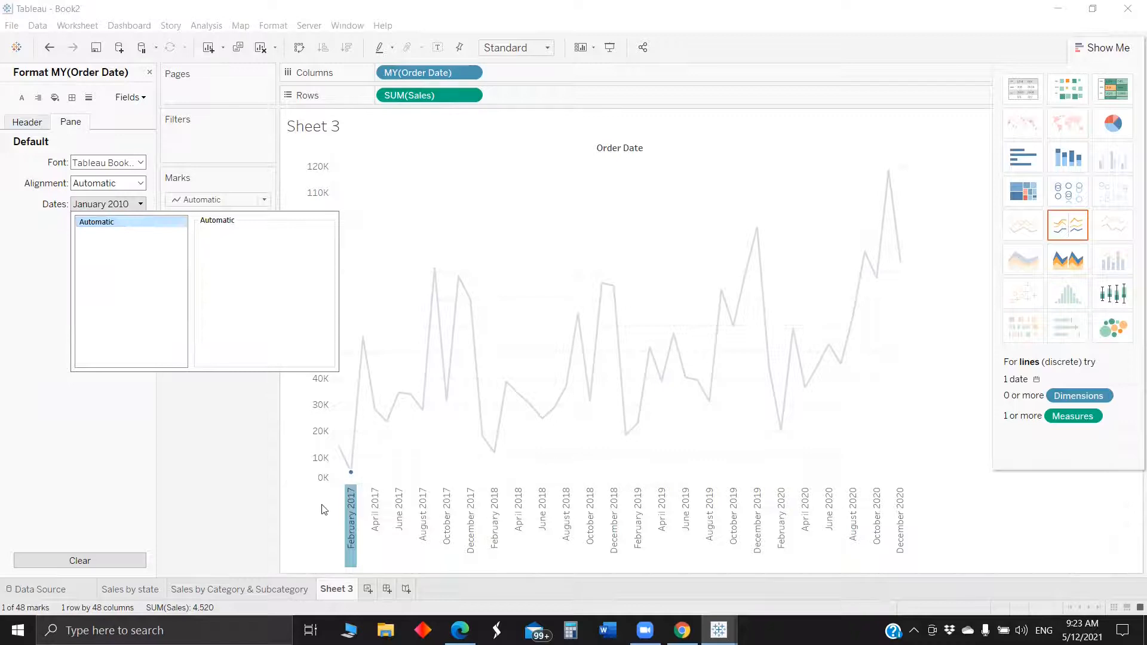
left_click(340, 506)
right_click(375, 518)
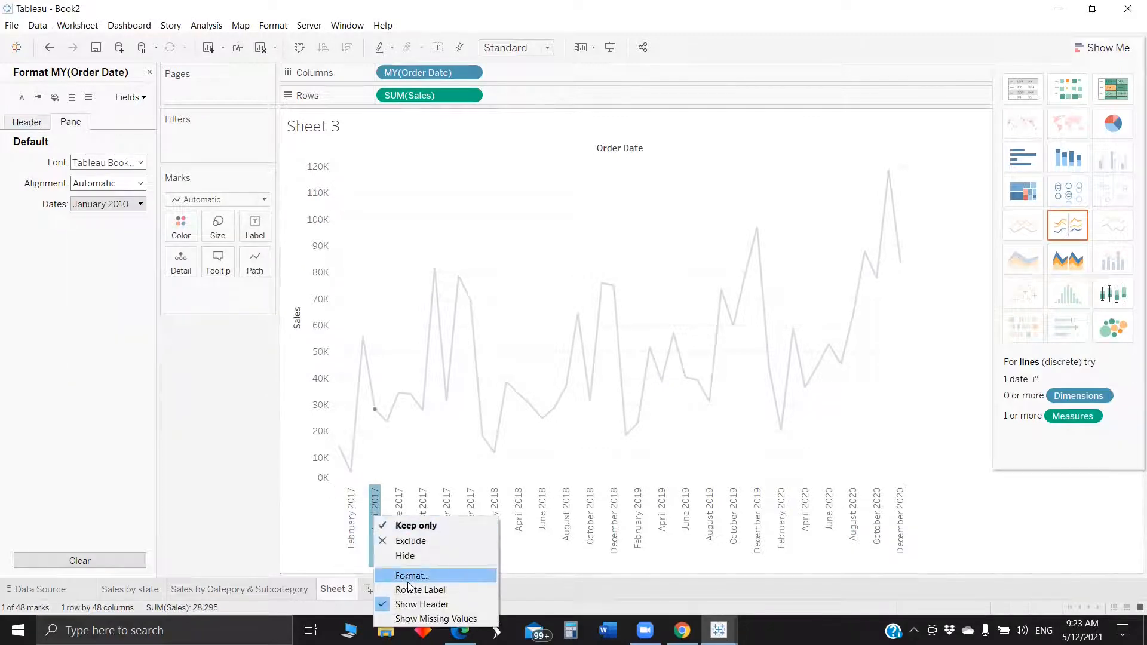
left_click(411, 575)
left_click(94, 205)
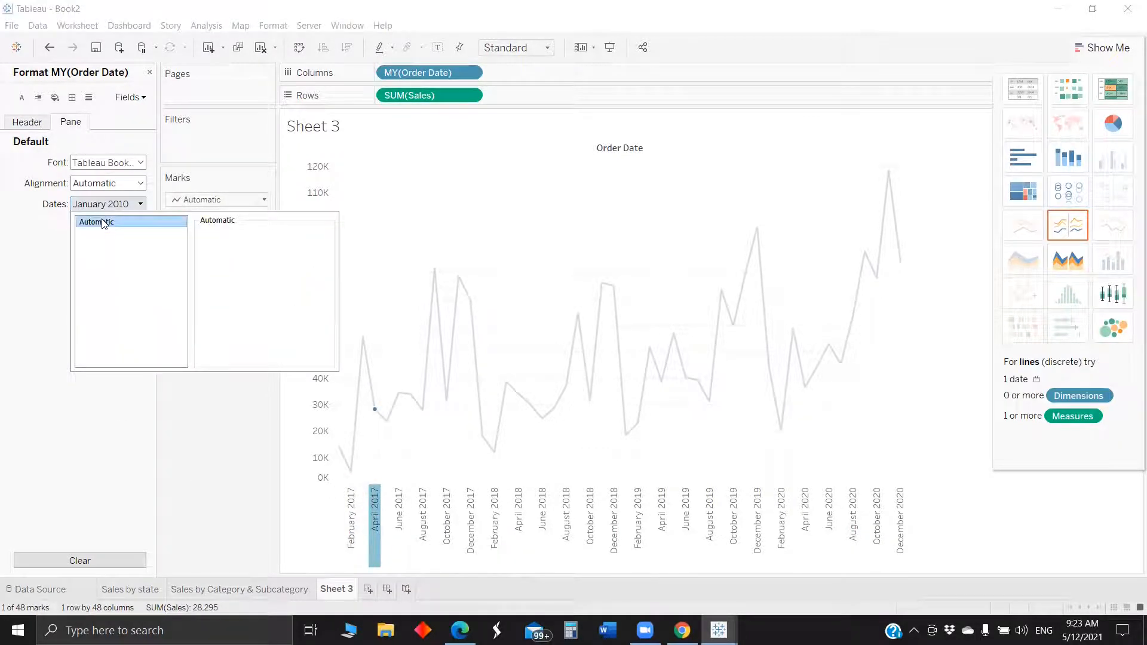
left_click(127, 226)
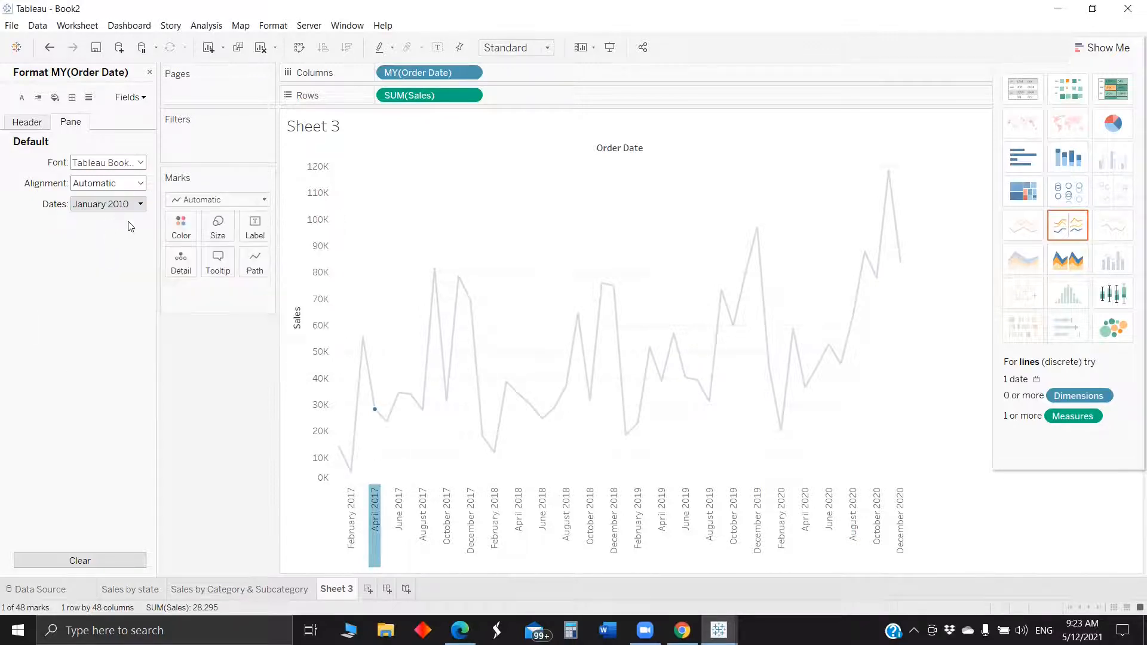
left_click(34, 124)
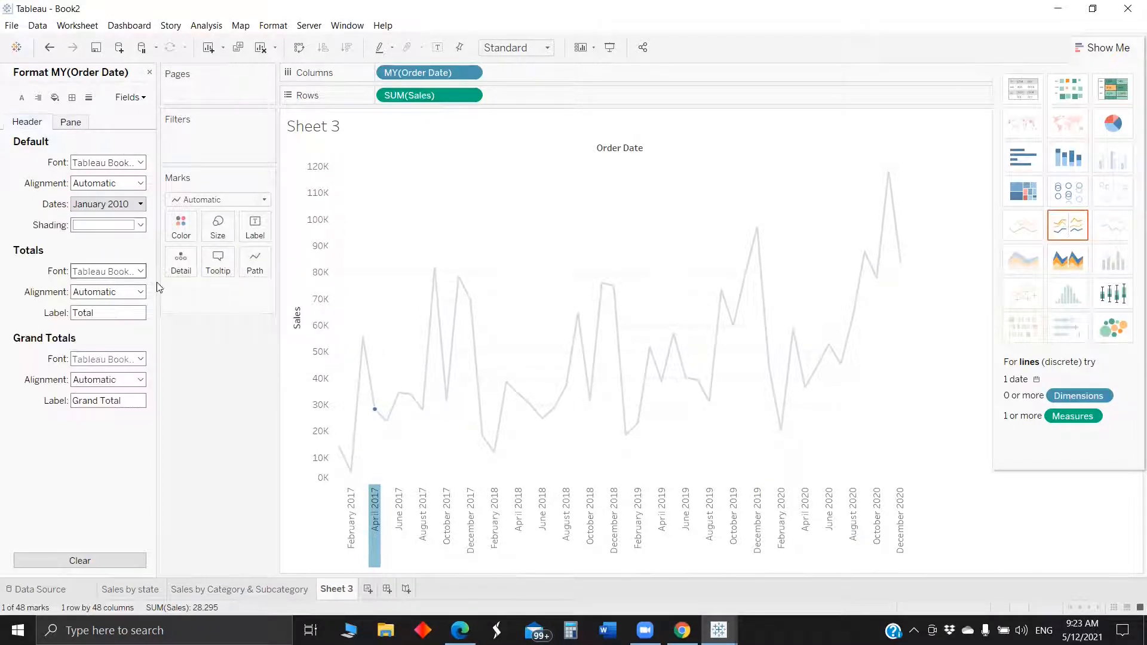
Switch Order Date on Columns to the continuous Month level.
left_click(469, 73)
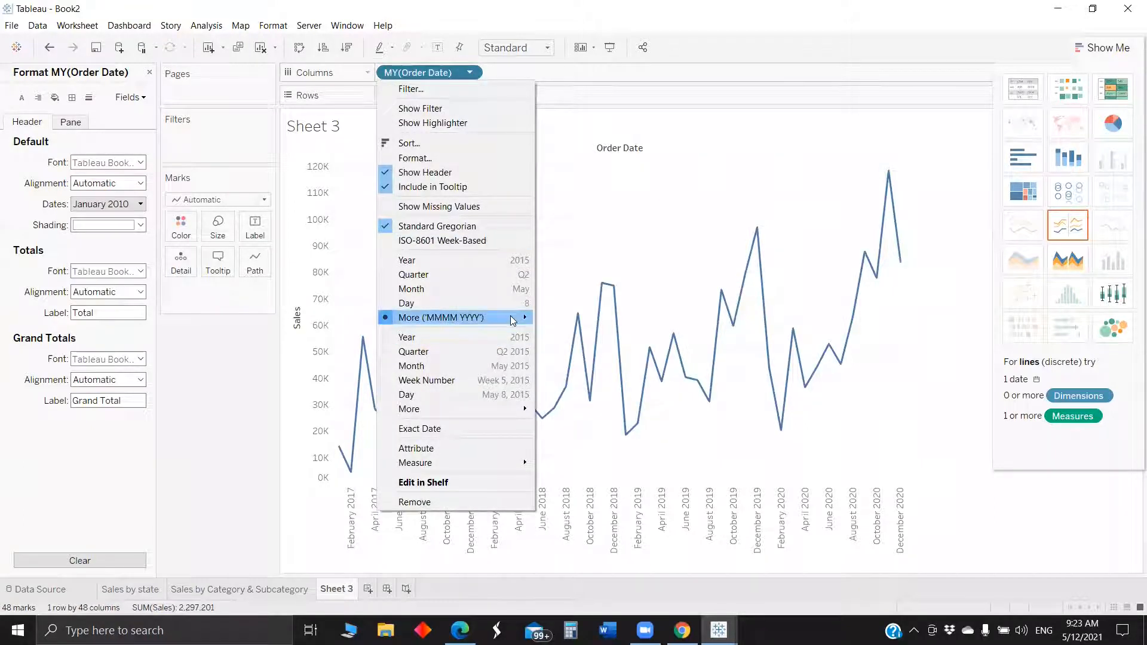
left_click(491, 366)
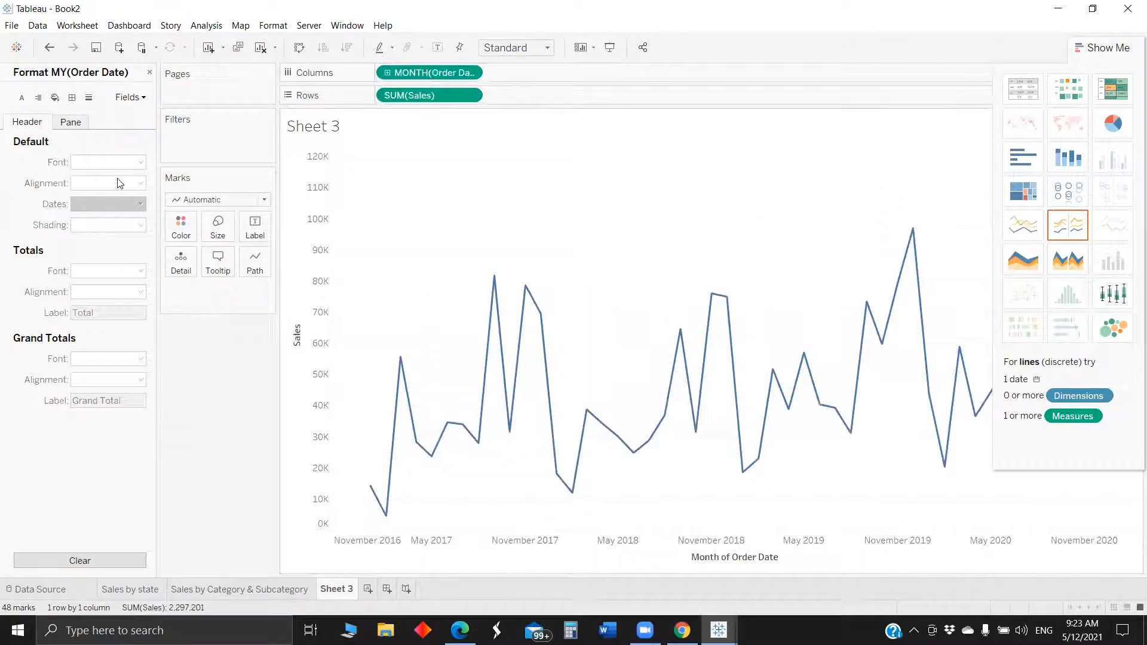
Format the Month of Order Date axis labels with the custom date format MMM YY.
right_click(366, 539)
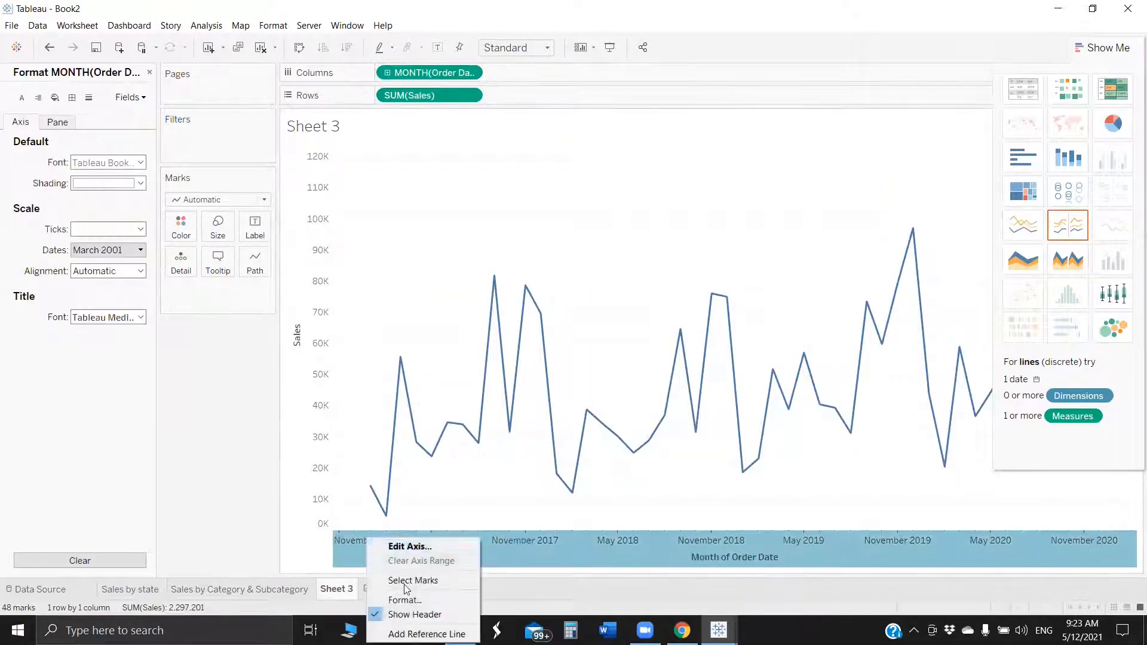
left_click(405, 600)
left_click(106, 248)
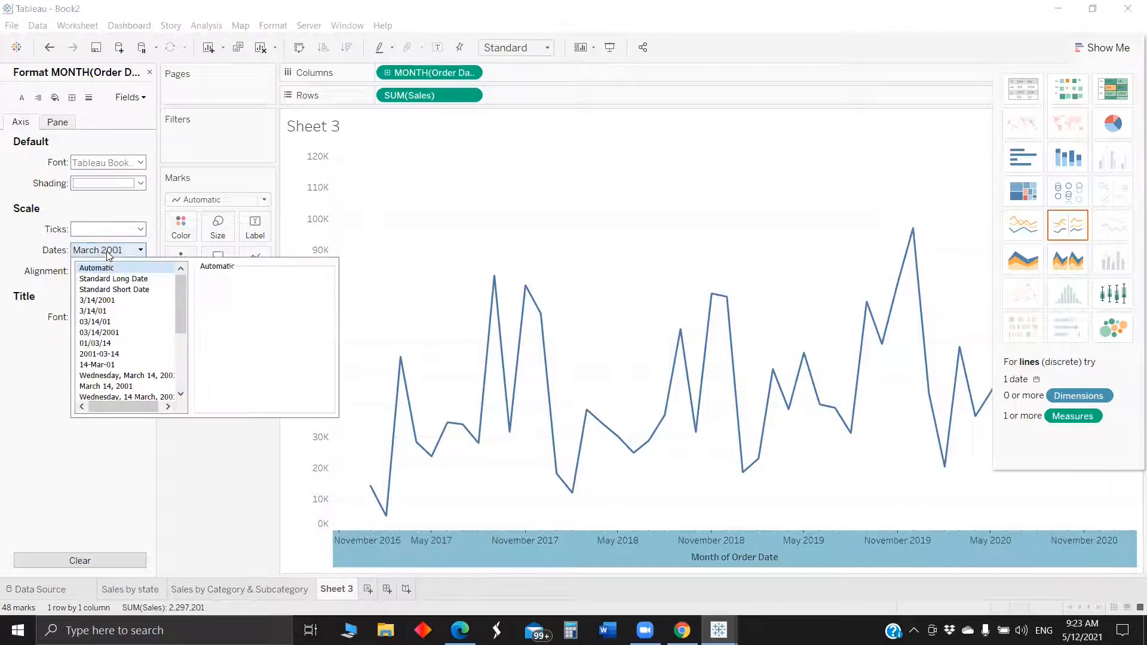
scroll(107, 335, "down", 3)
left_click(106, 386)
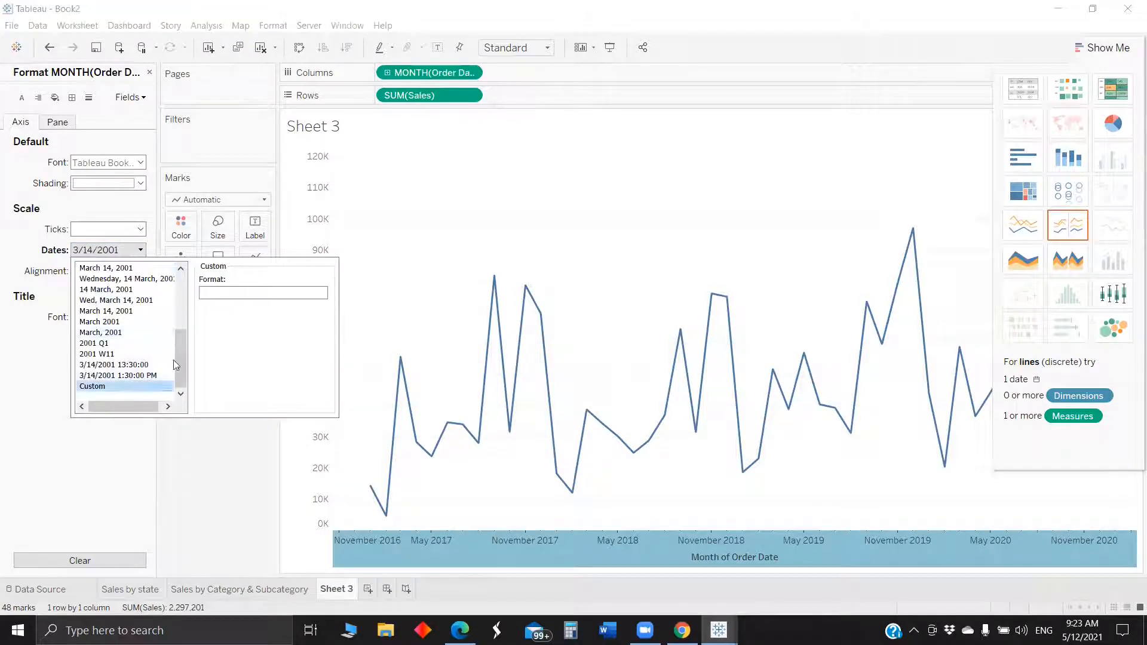
left_click(219, 294)
type("MM")
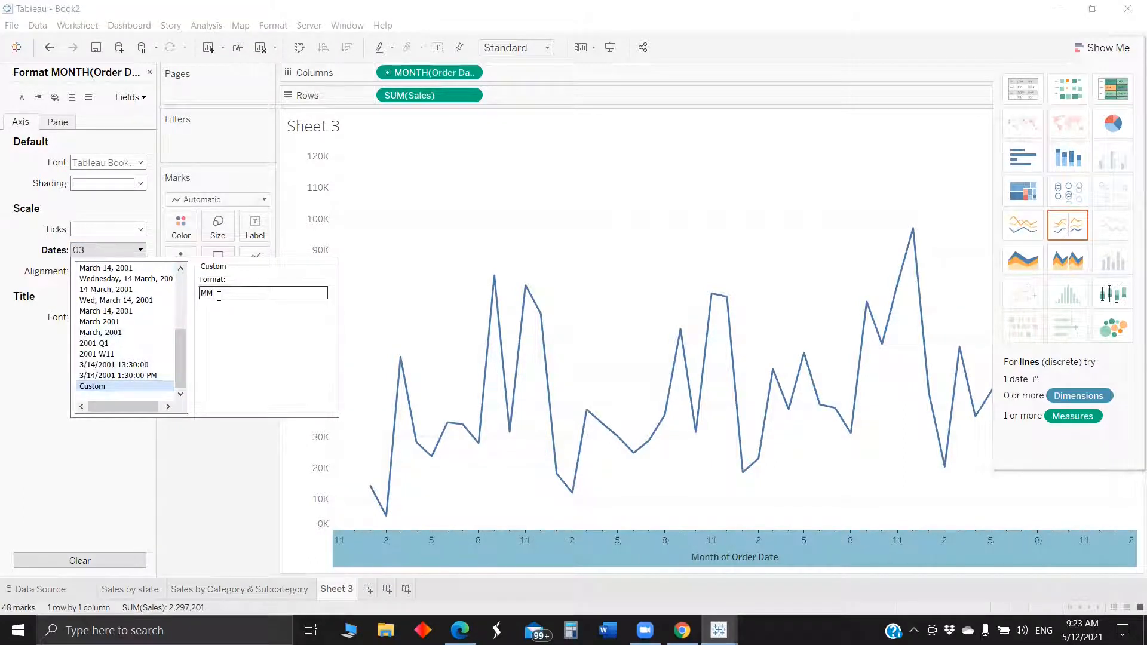
type("M_YY")
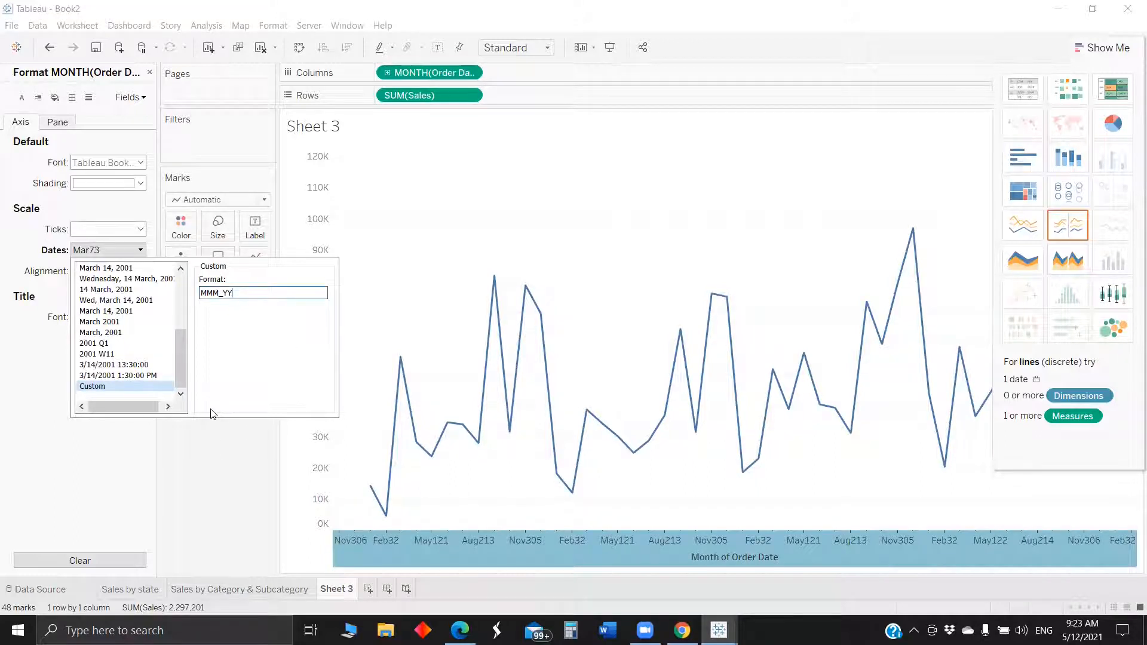
key("BackSpace")
key("BackSpace")
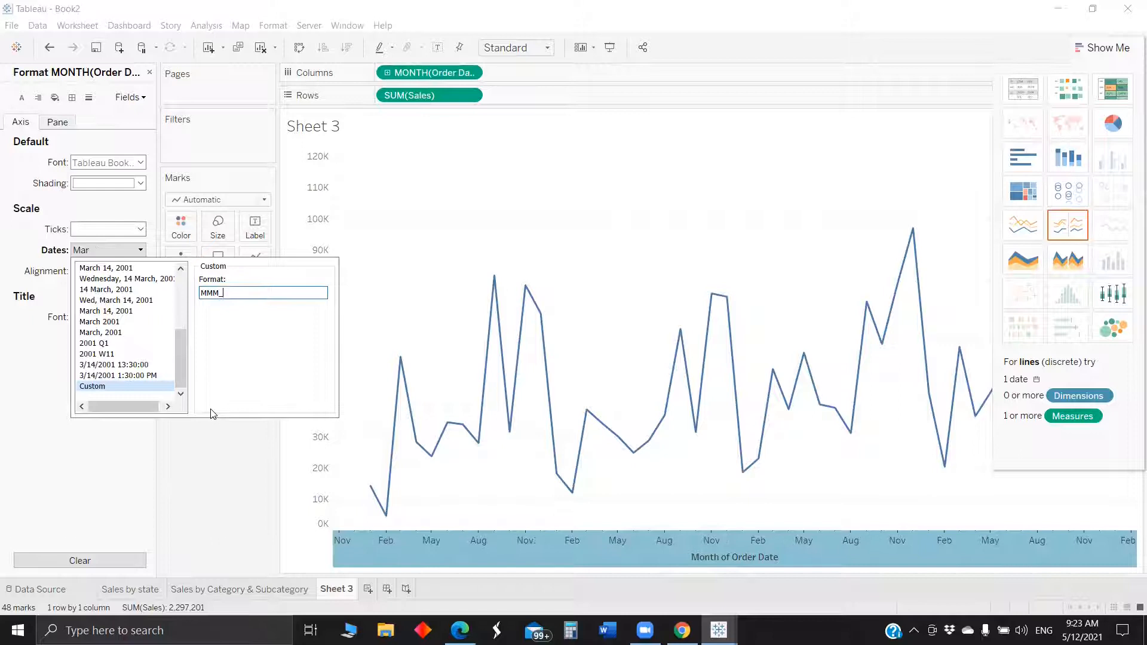
type("YY")
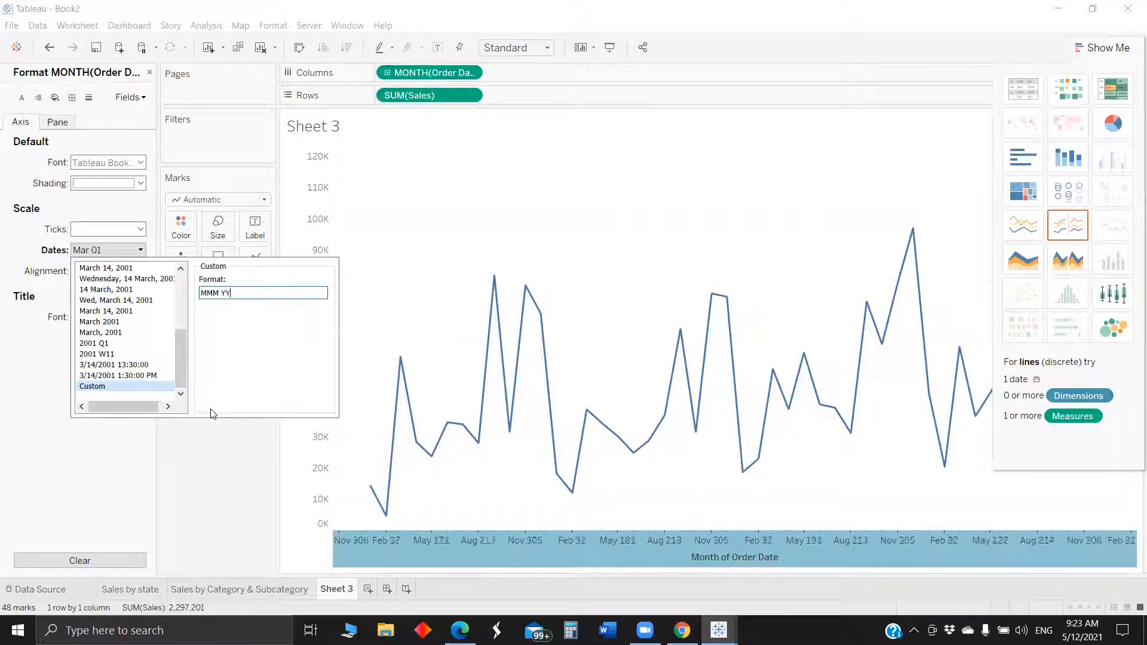
left_click(230, 500)
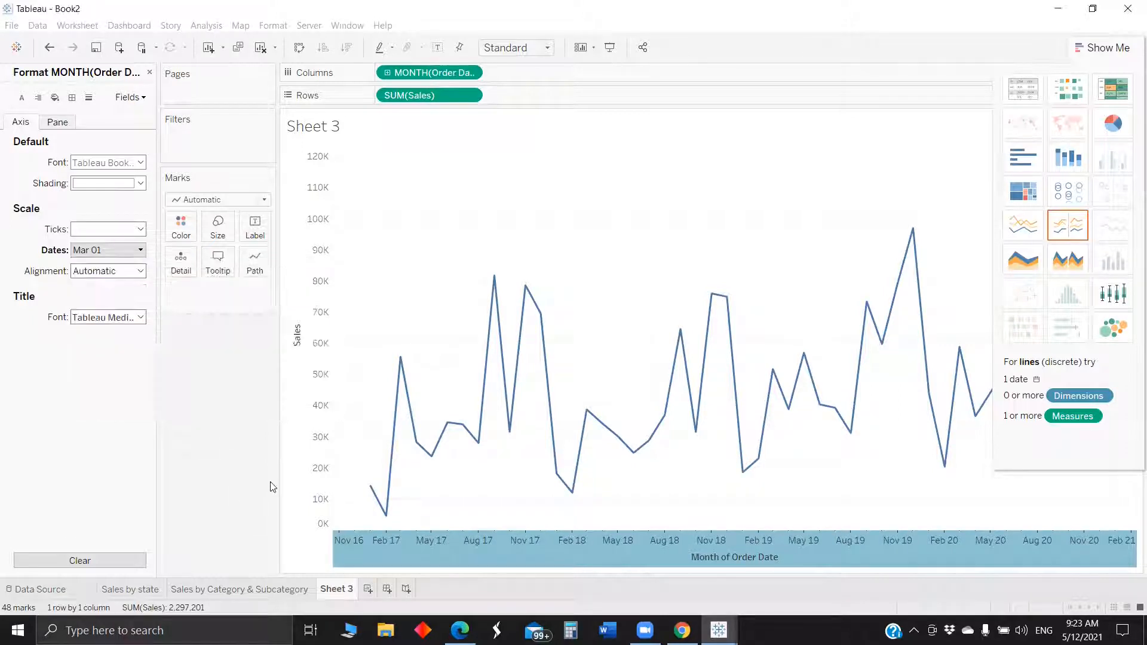
Set the row grid lines of the monthly sales line chart to None.
right_click(463, 221)
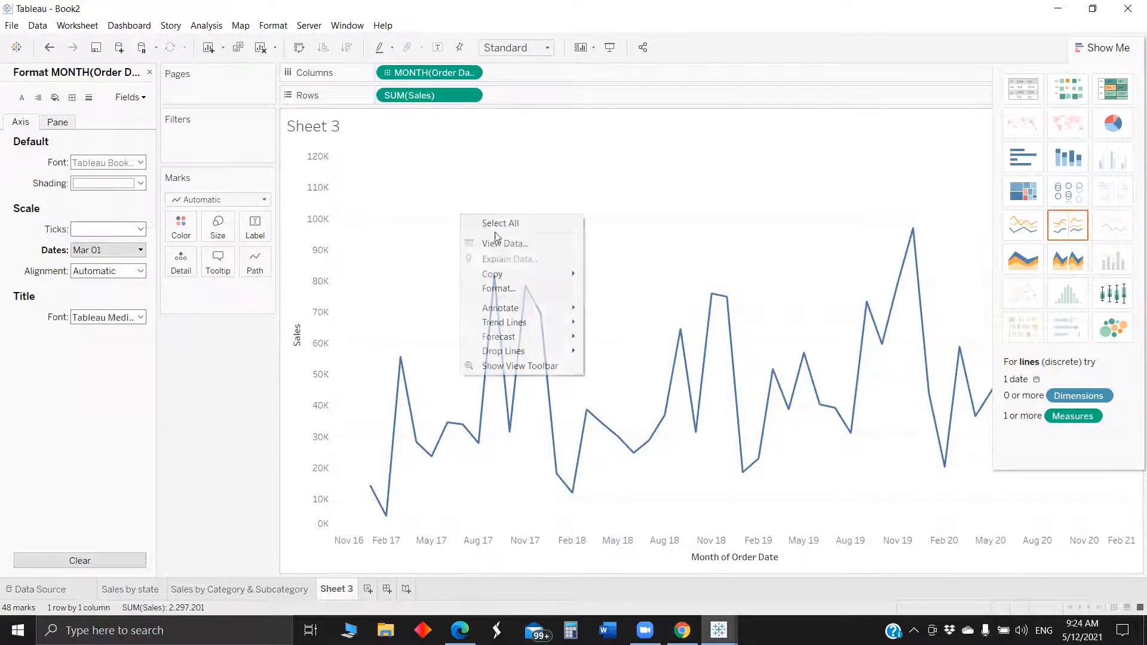
left_click(520, 286)
left_click(72, 97)
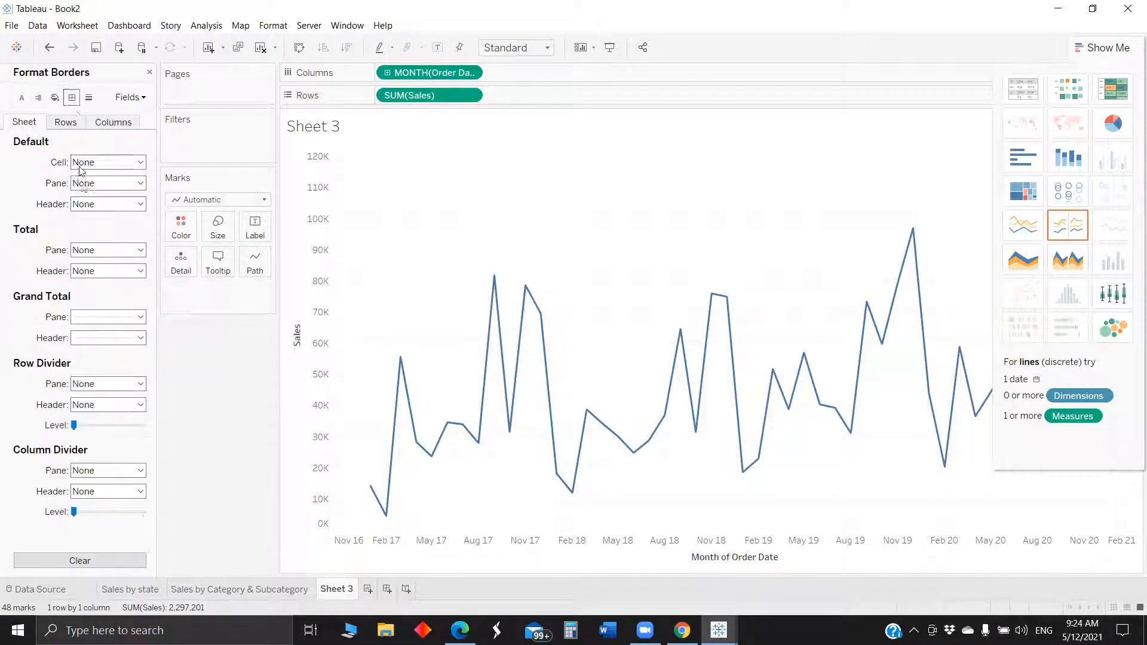
left_click(67, 123)
left_click(112, 122)
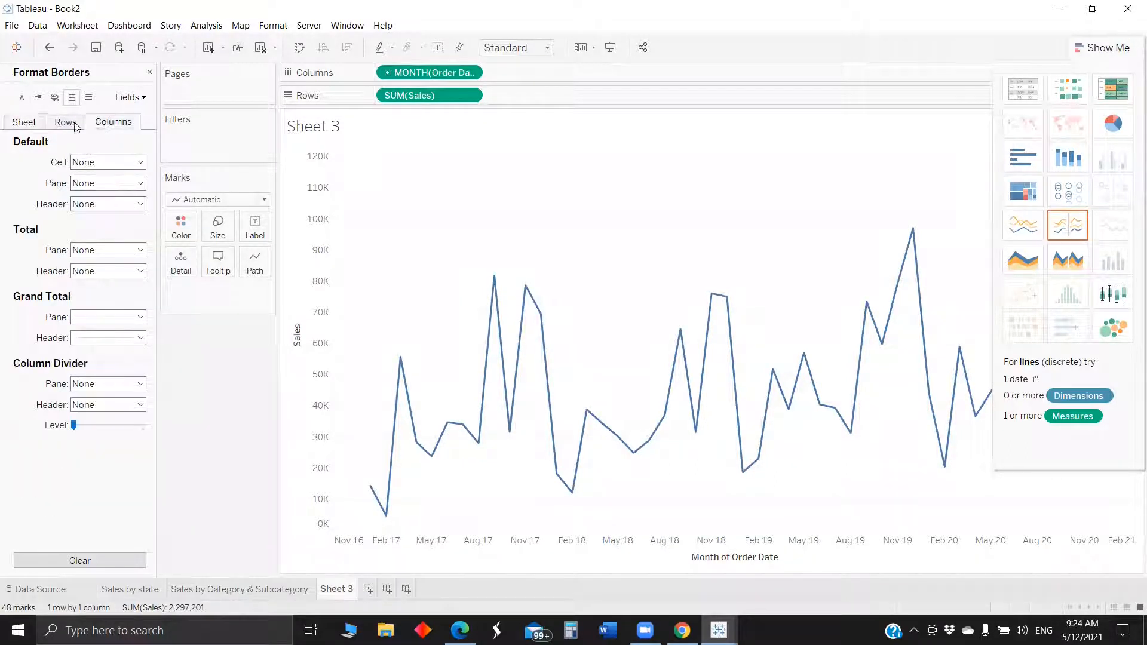
left_click(88, 98)
left_click(65, 122)
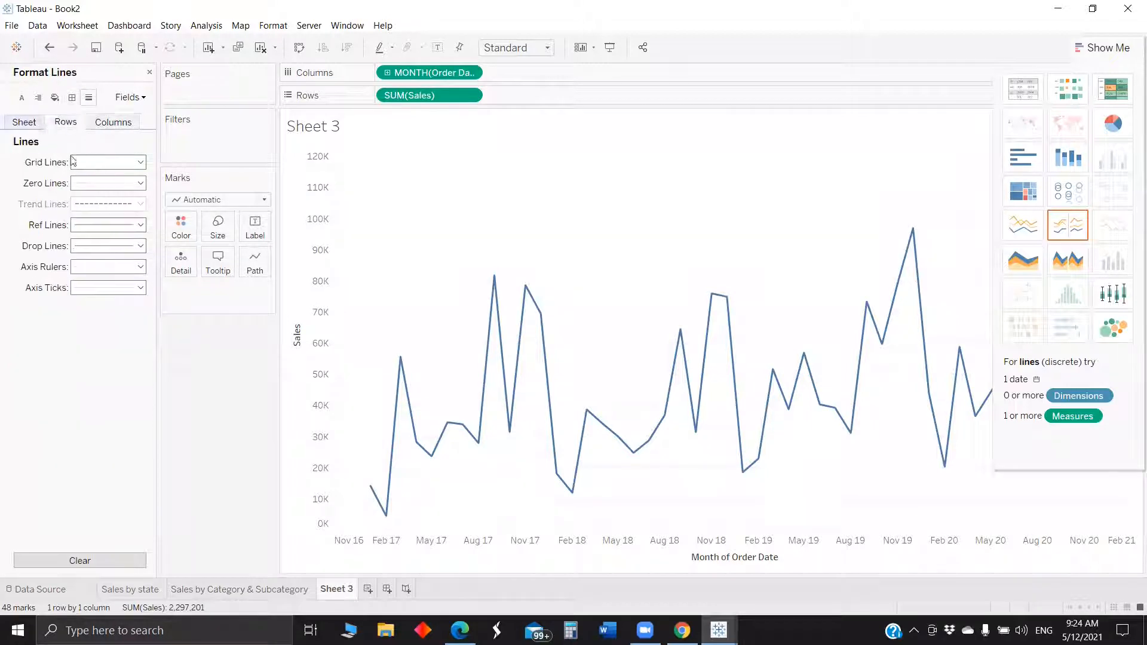
left_click(74, 162)
left_click(226, 431)
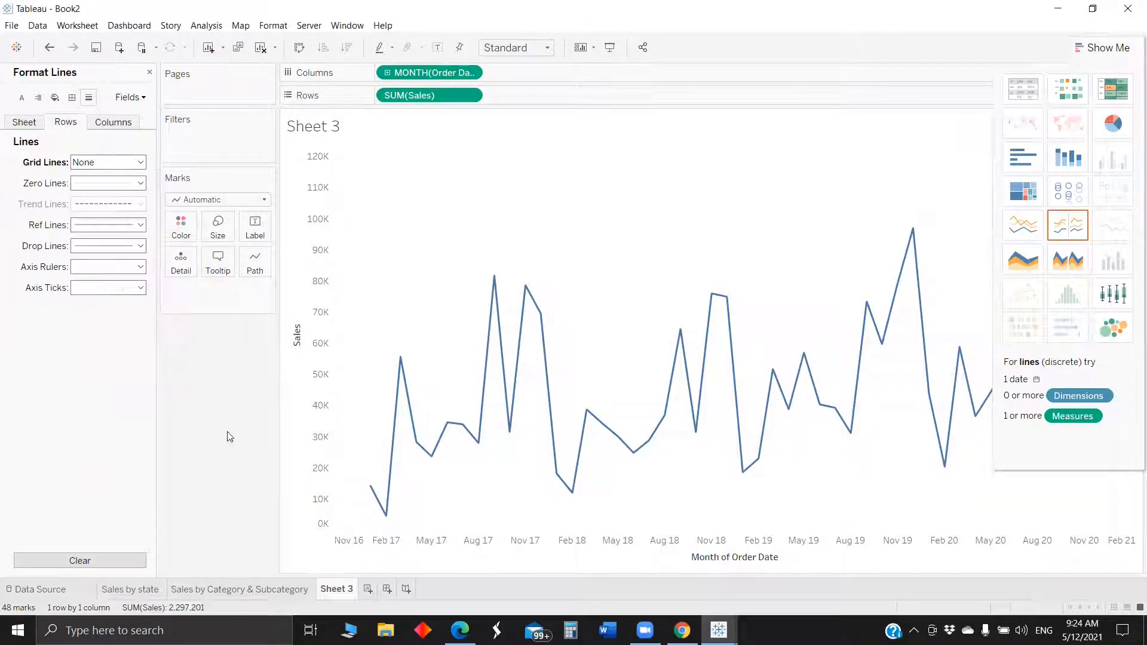
Rename the line chart worksheet as Sales Trend.
double_click(331, 591)
type("Sales Trend")
key("Return")
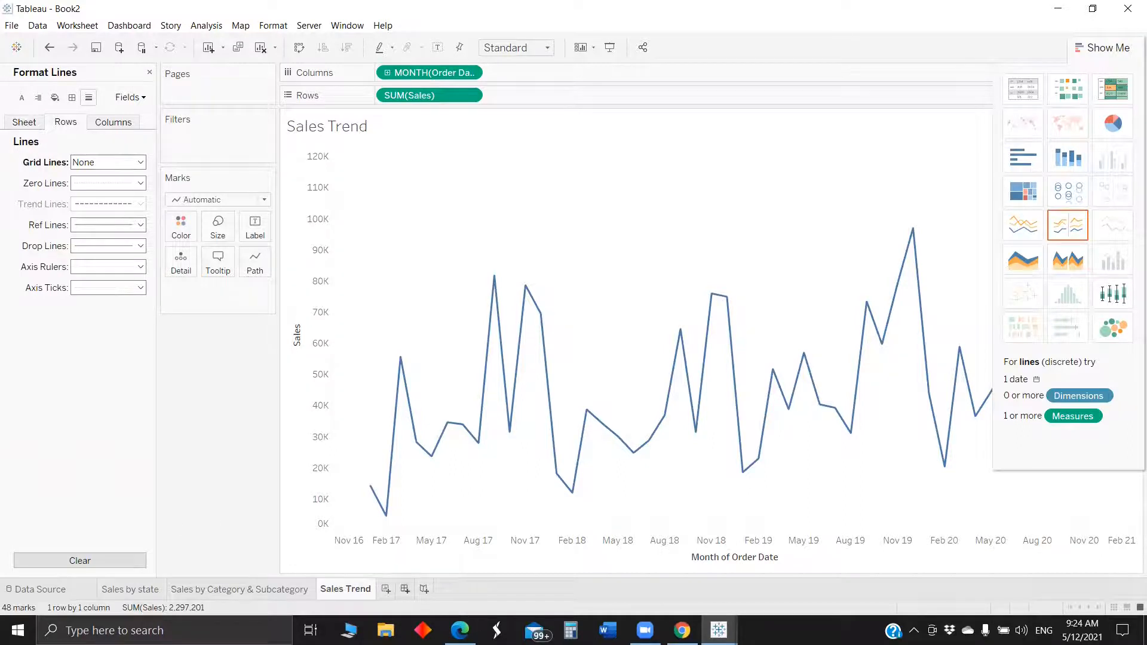
Create a new dashboard and add layout containers, shrinking the horizontal container to about the upper third of the canvas.
left_click(405, 588)
left_click_drag(72, 221, 7, 213)
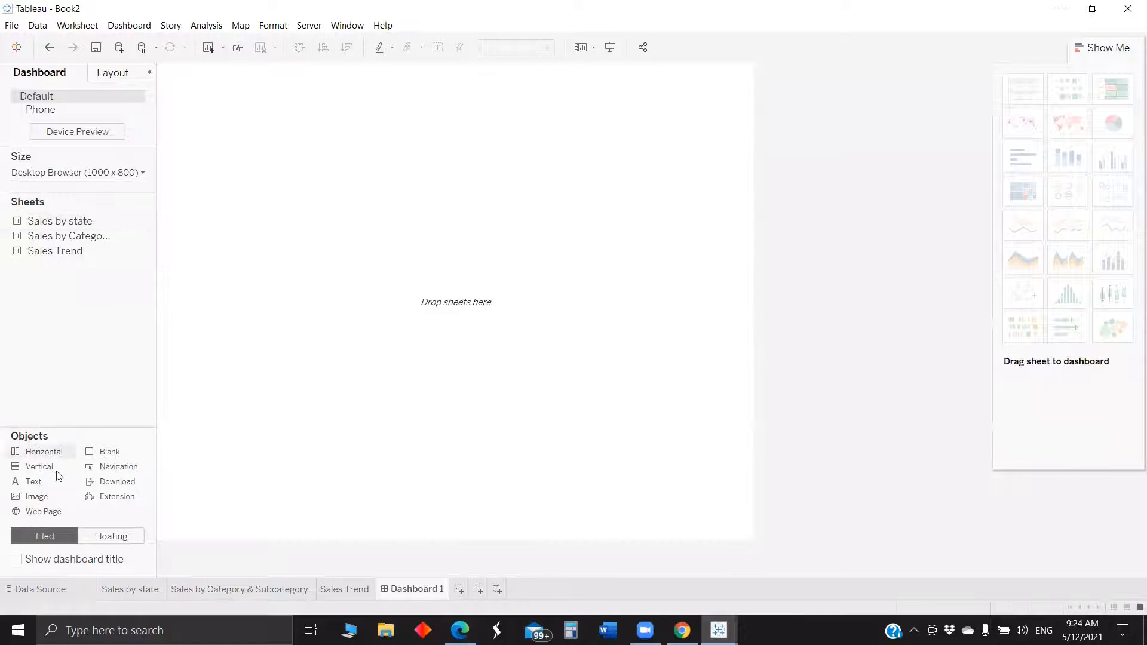
left_click_drag(299, 398, 300, 399)
left_click_drag(96, 452, 307, 422)
left_click_drag(40, 452, 400, 233)
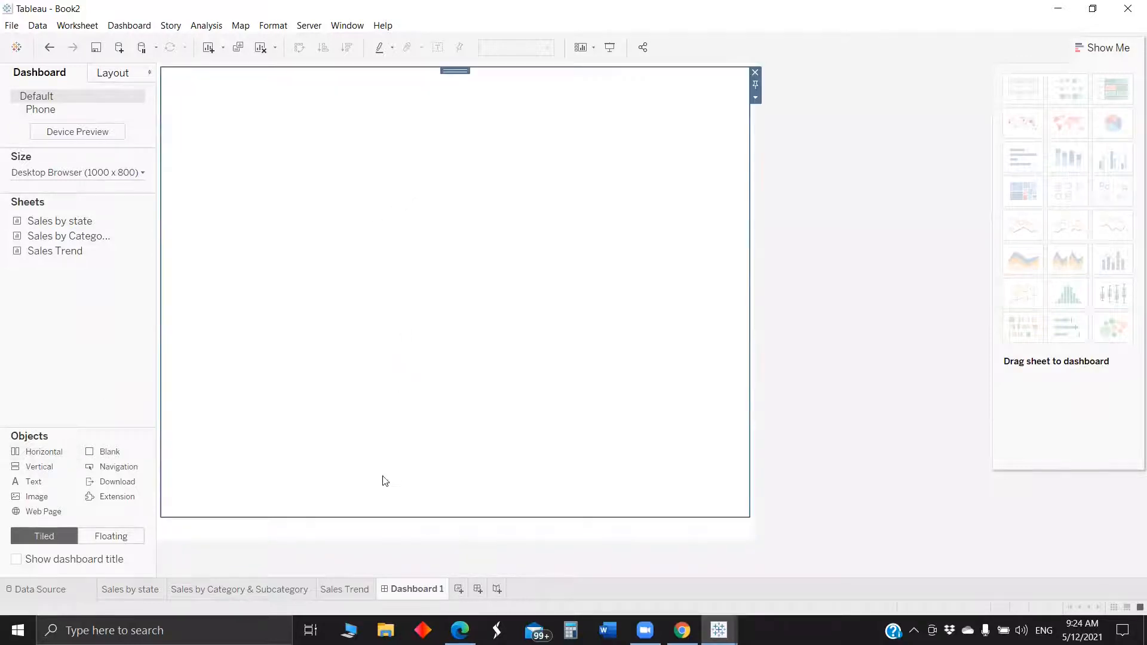
left_click_drag(404, 515, 439, 220)
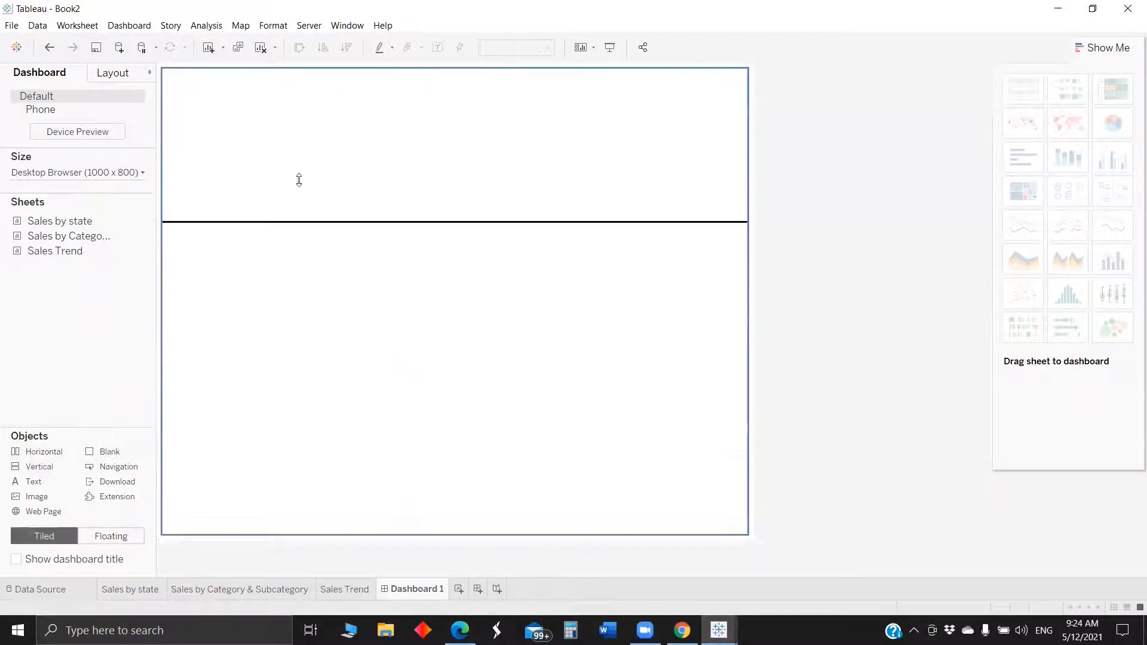
Place Sales by state and Sales by Category & Subcategory side by side on the dashboard, with Sales Trend underneath filling the remaining height.
left_click_drag(77, 214, 211, 180)
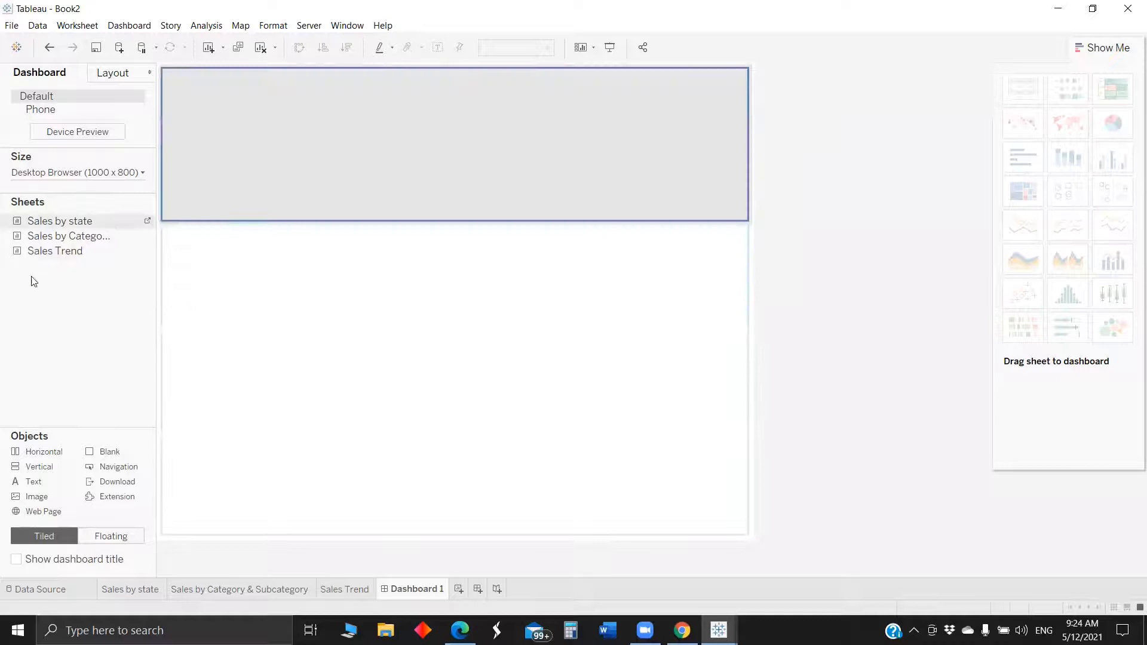
left_click_drag(67, 238, 625, 154)
left_click_drag(76, 251, 403, 404)
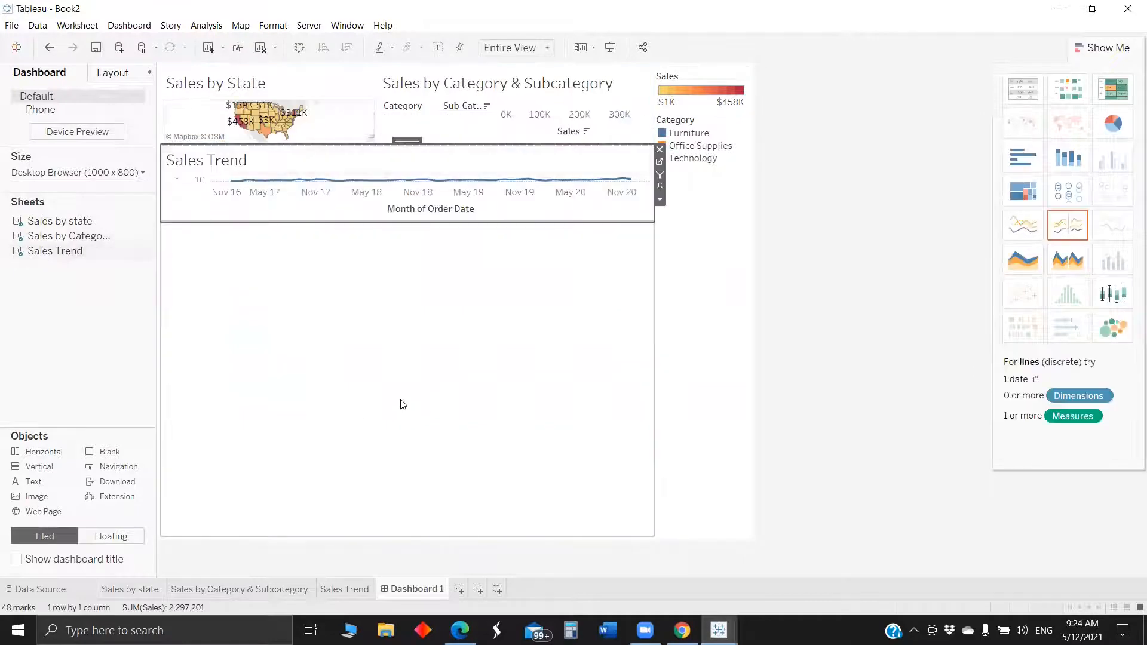
left_click(659, 227)
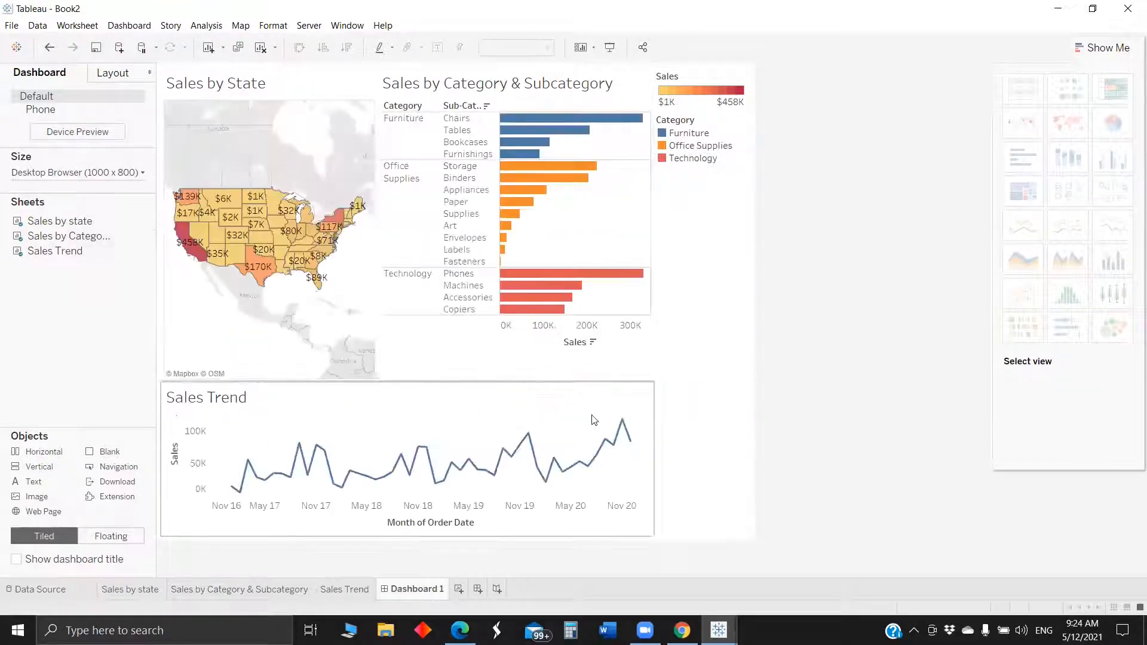
Remove the Sales and Category color legends from the dashboard.
left_click(725, 152)
left_click(754, 72)
left_click(615, 344)
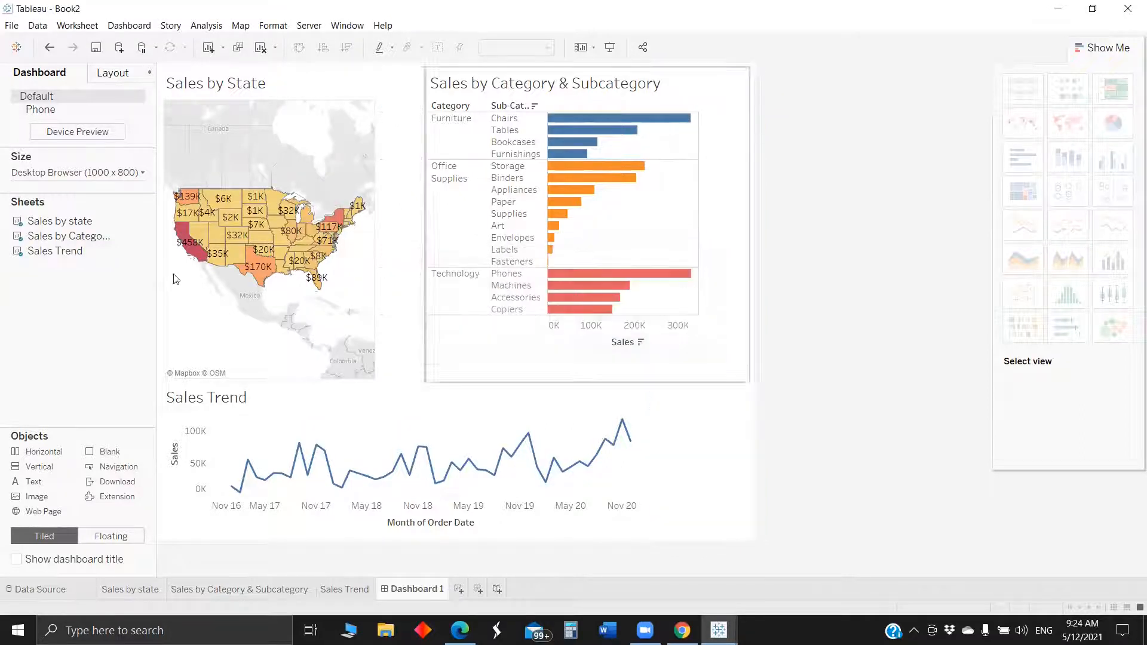
Set the dashboard's fixed width to 1400 px and enlarge the Sales Trend chart to nearly half the dashboard height.
left_click(77, 172)
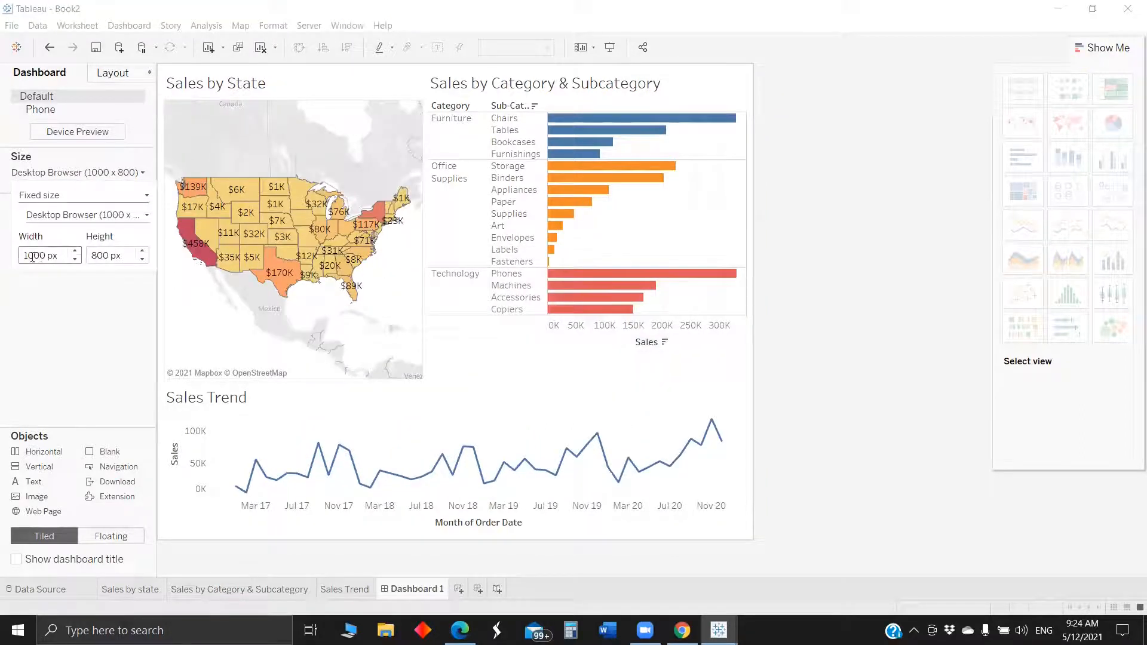
type("4")
key("Return")
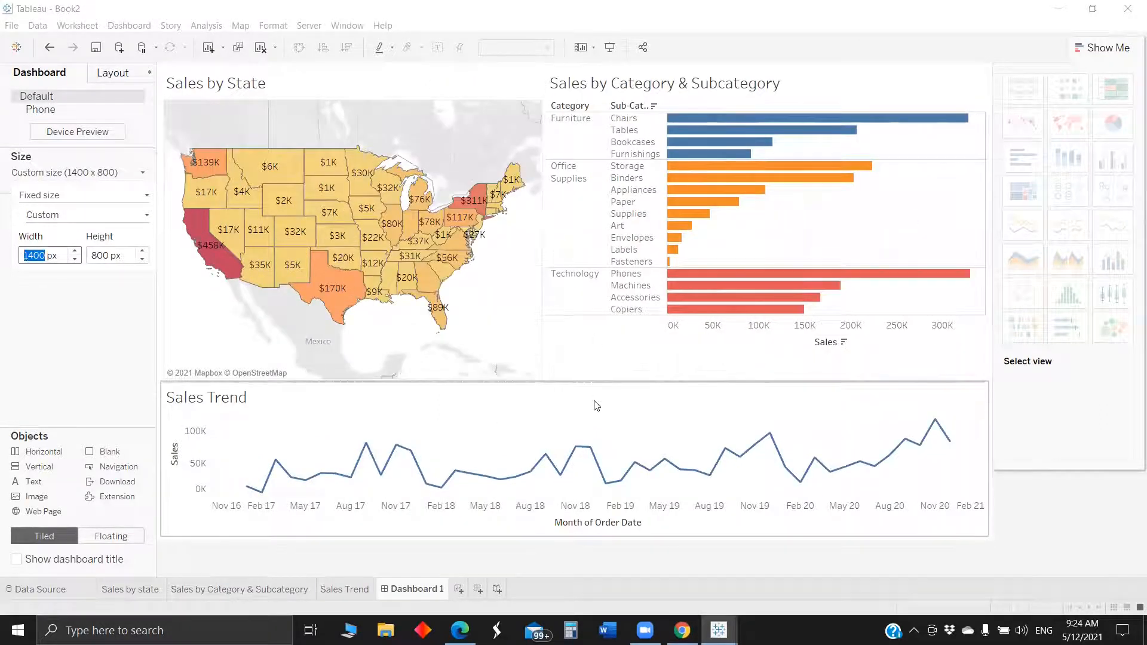
left_click_drag(608, 383, 664, 291)
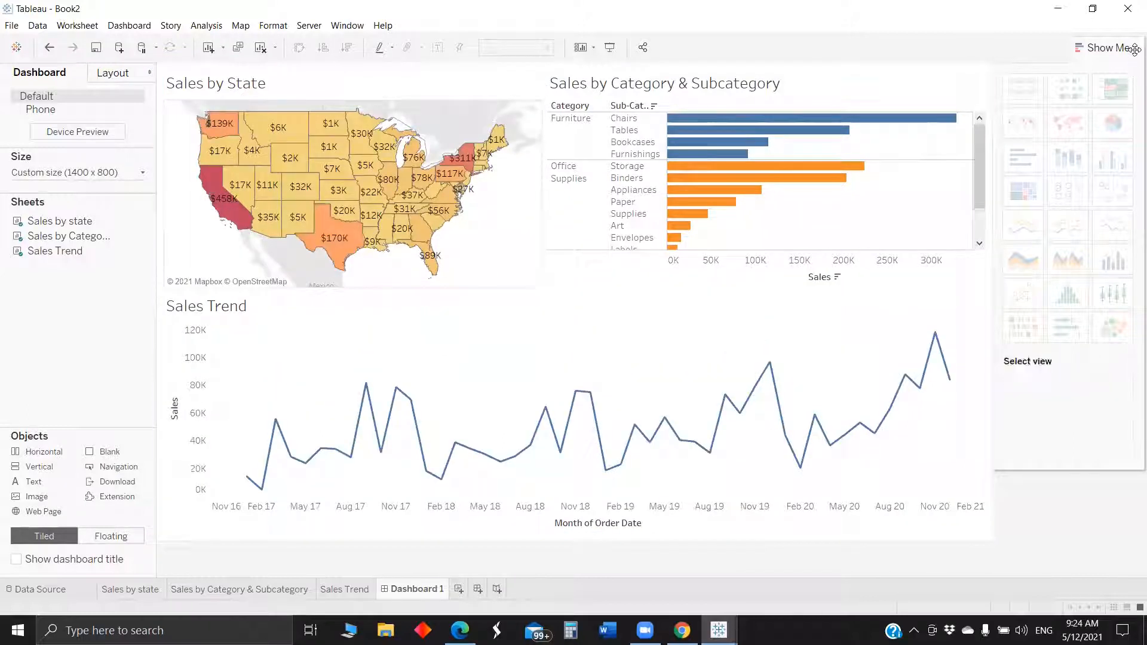
Hide the Sales axis header of the Sales by Category & Subcategory chart and close Show Me.
left_click(699, 265)
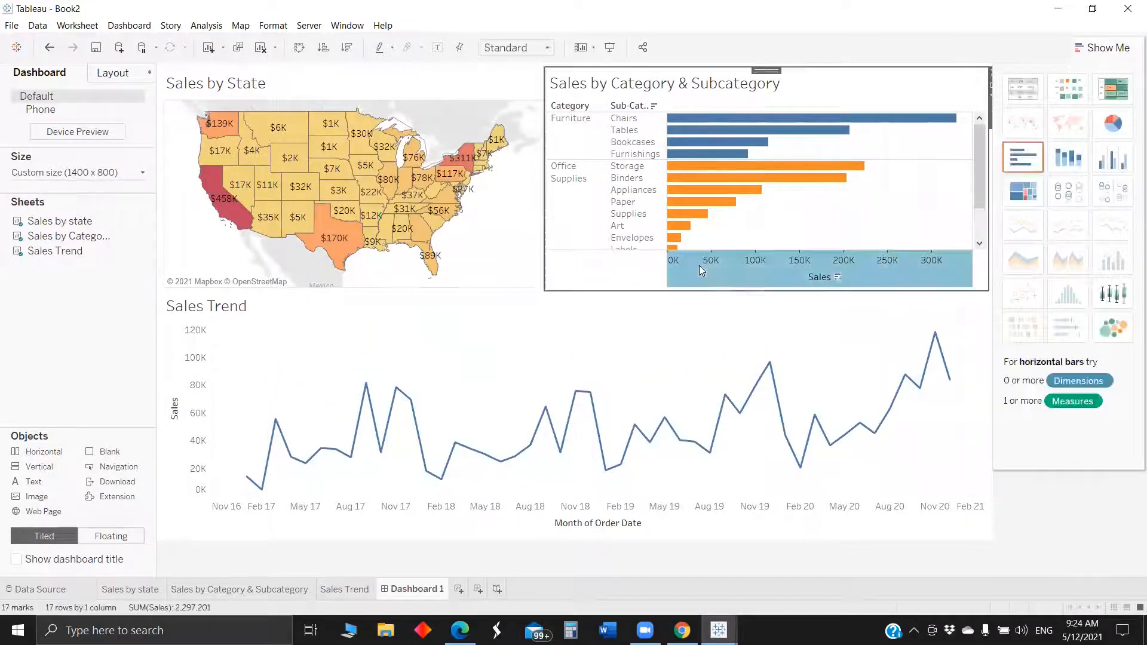
right_click(699, 265)
left_click(741, 344)
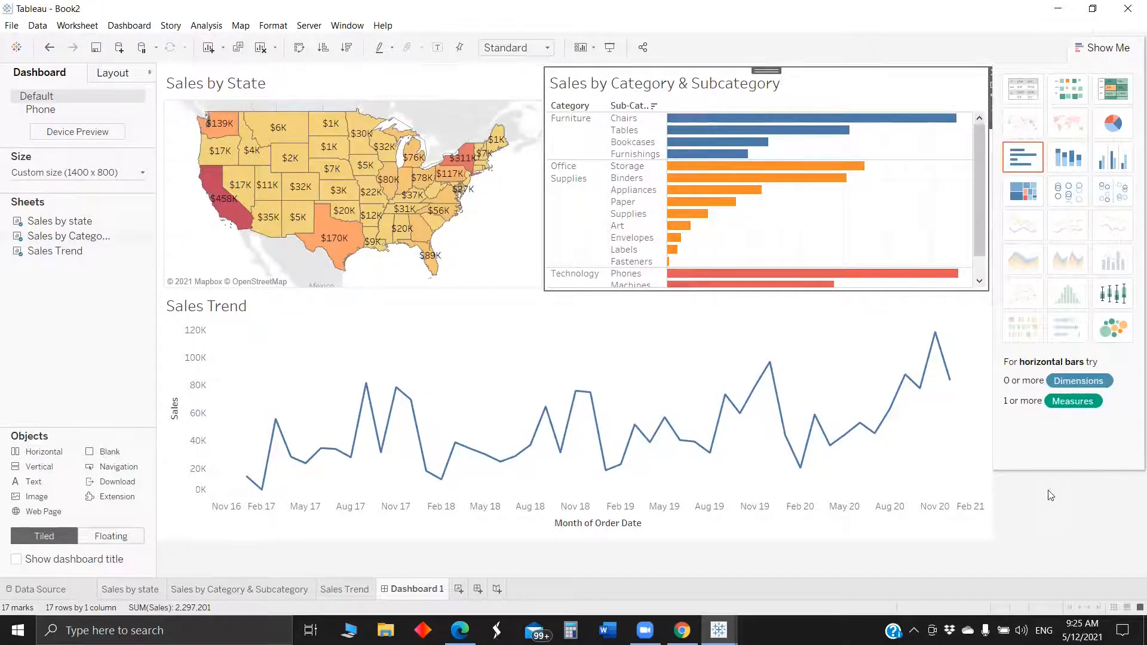
left_click(1102, 48)
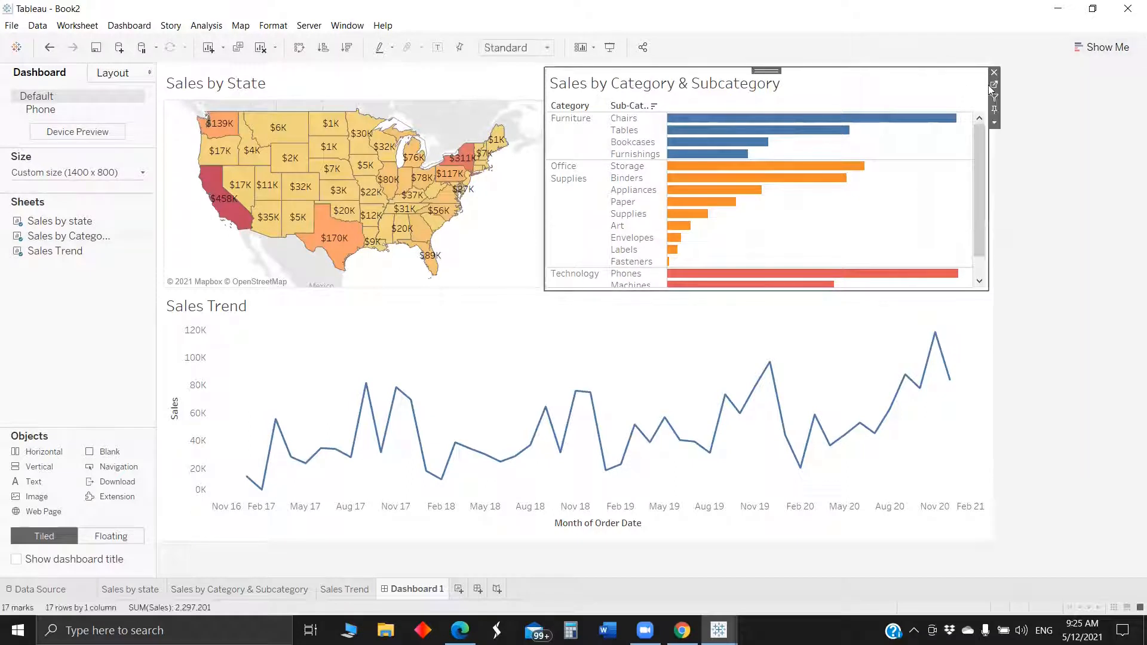
In the Sales by Category & Subcategory worksheet, label the bars with Sales and hide the row field labels.
left_click(994, 85)
left_click_drag(435, 74, 269, 228)
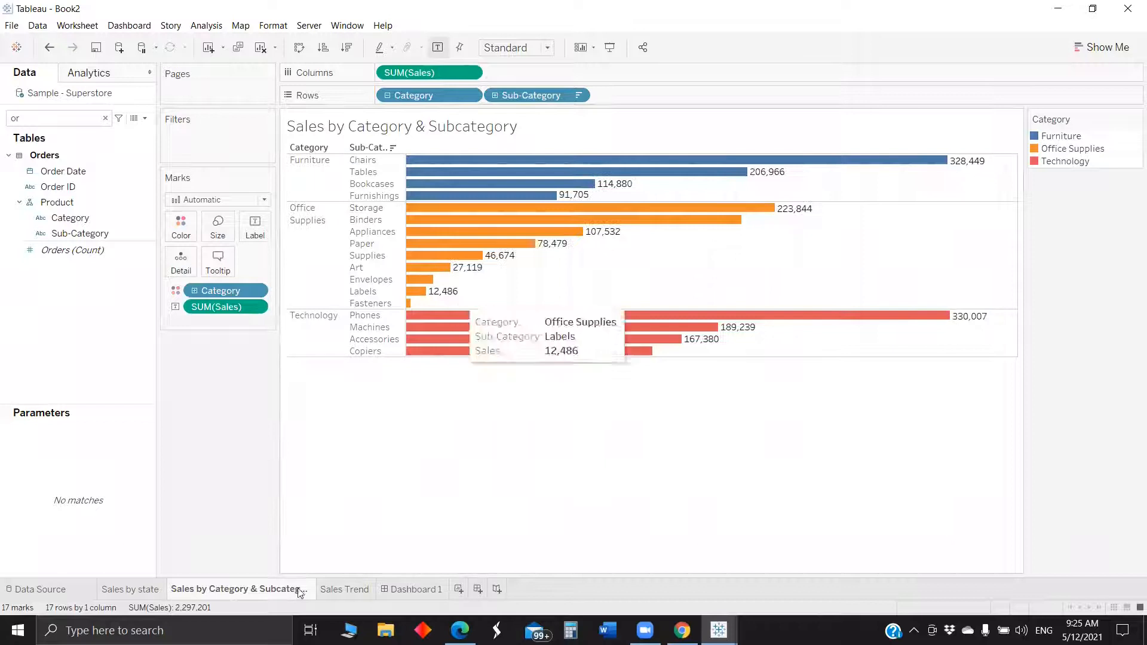
right_click(308, 147)
left_click(357, 279)
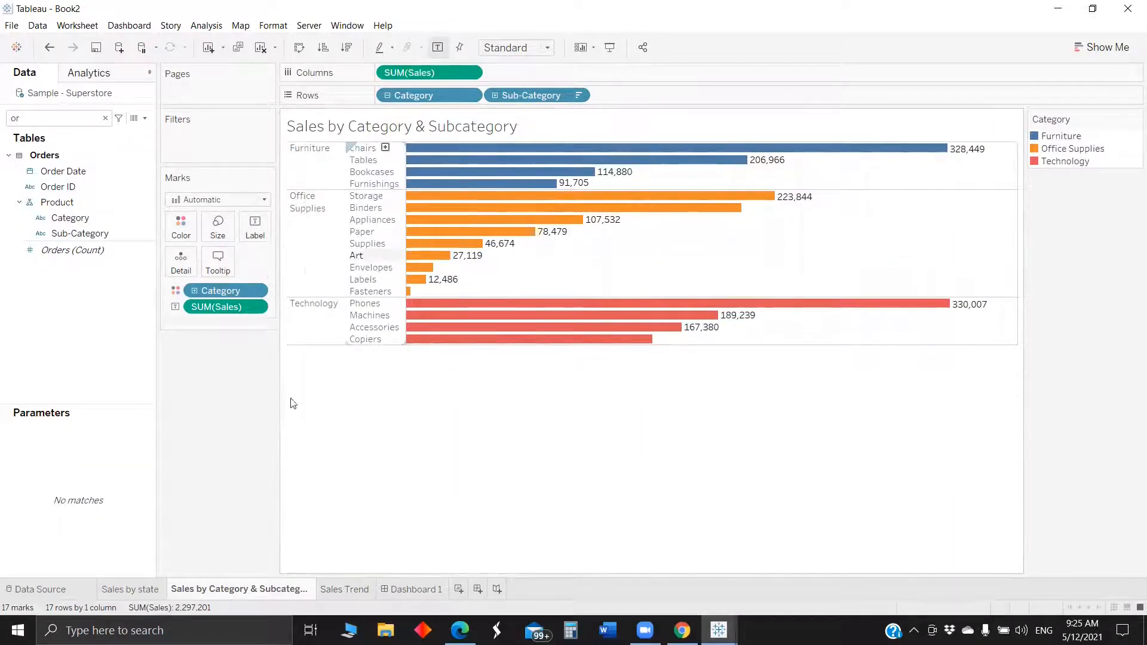
Back on Dashboard 1, fit the Sales by Category & Subcategory chart to Entire View.
left_click(413, 589)
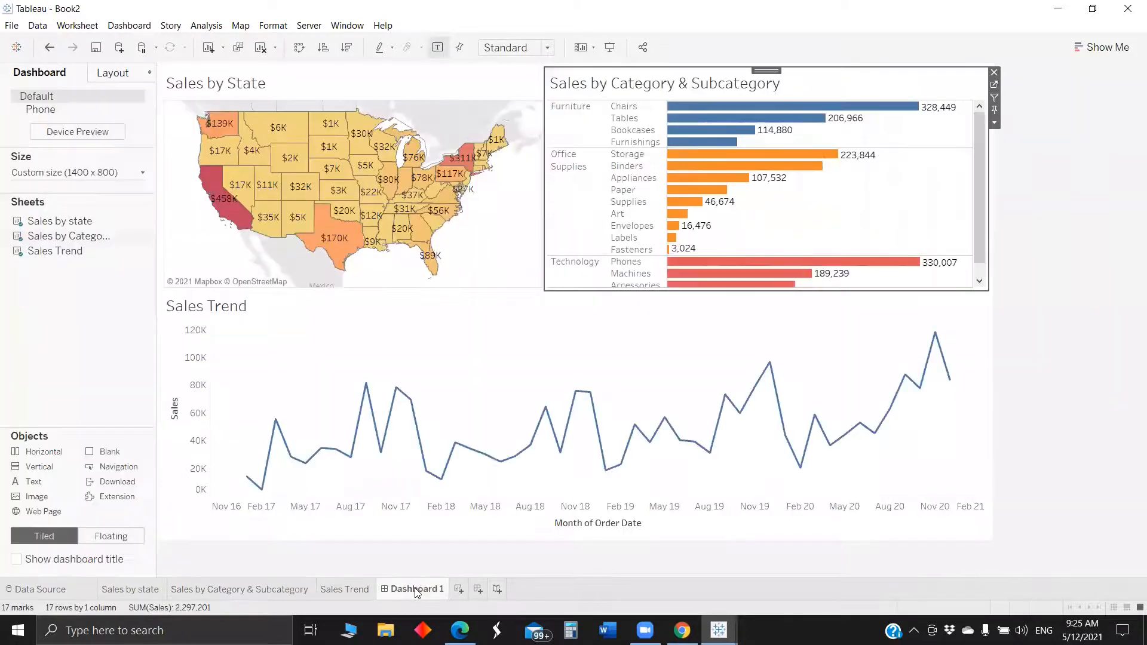
left_click(481, 53)
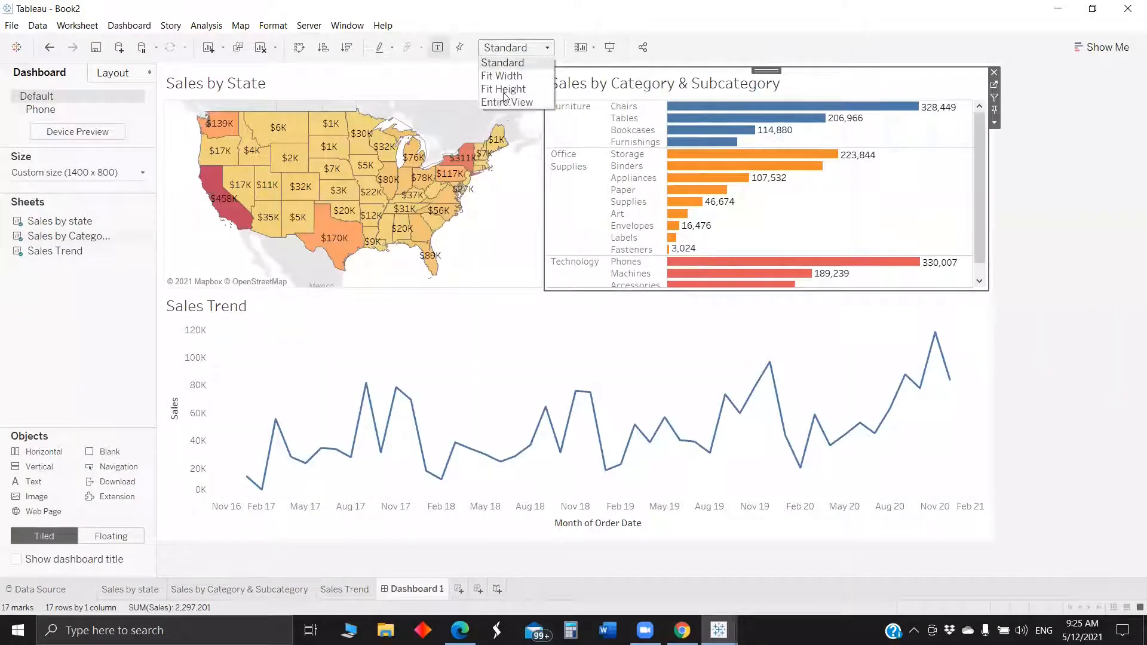
left_click(507, 99)
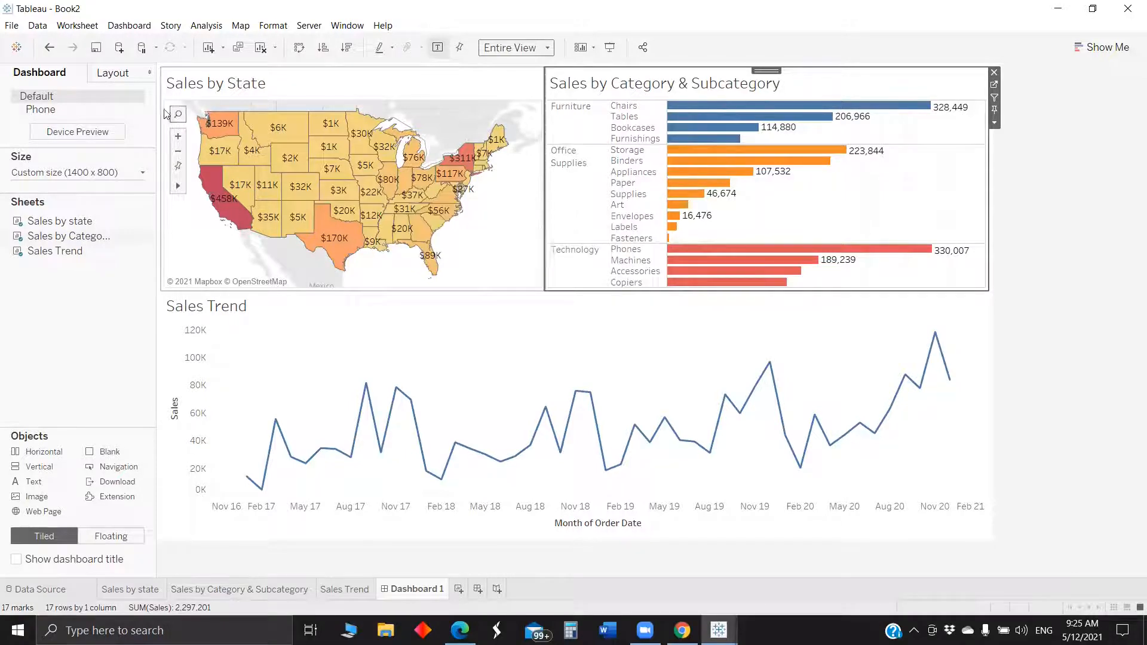
Add a menu-run dashboard filter action with Sales by state as source and Sales by Category & Subcategory and Sales Trend as targets.
left_click(128, 27)
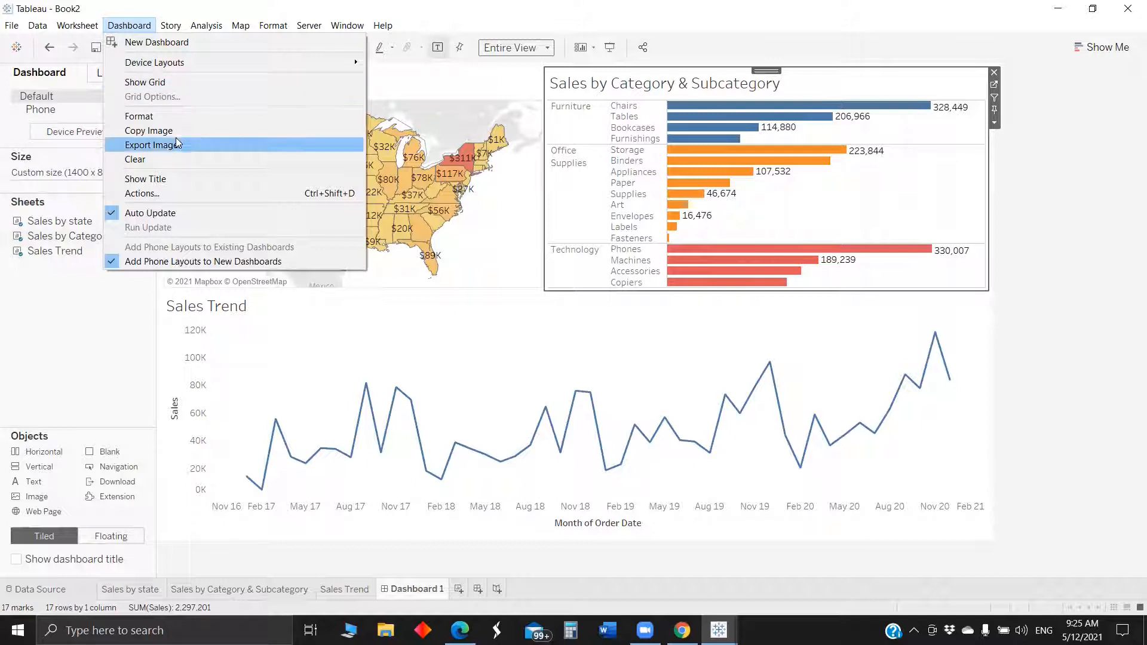
left_click(195, 194)
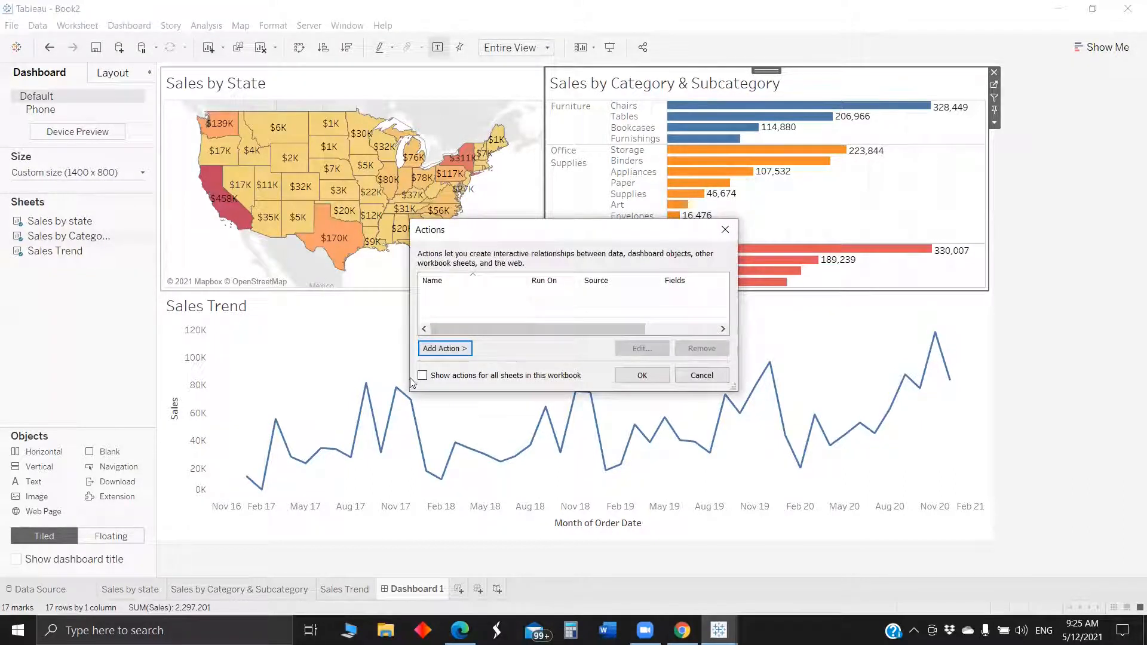
left_click(445, 348)
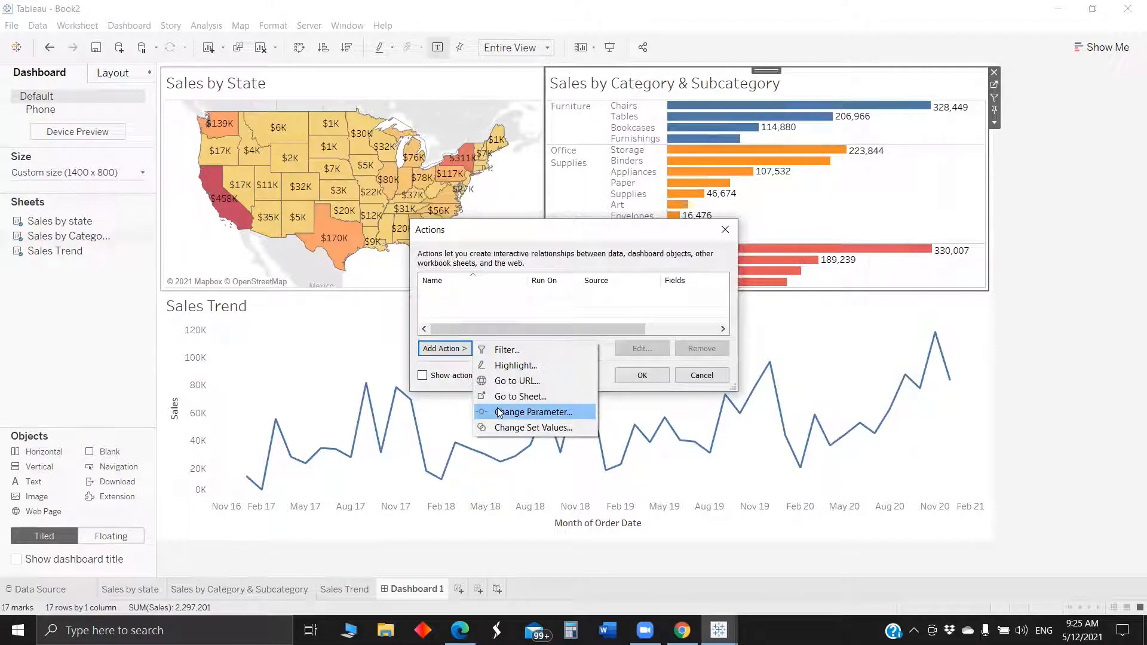
left_click(522, 353)
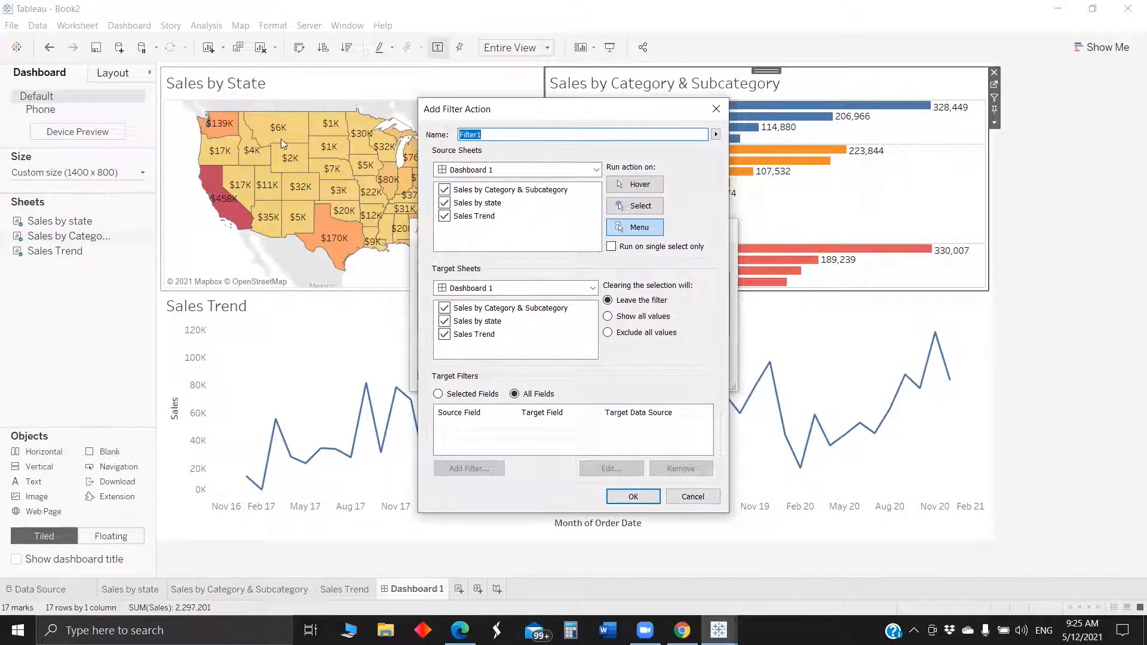
left_click(444, 215)
left_click(444, 190)
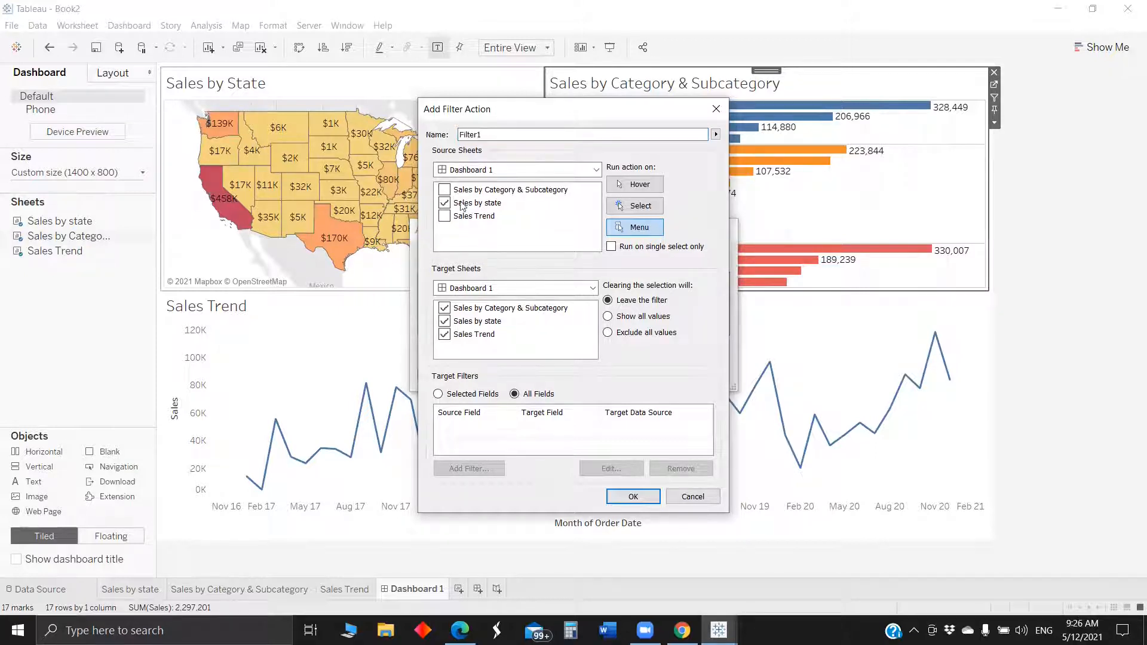
left_click(443, 323)
left_click(633, 496)
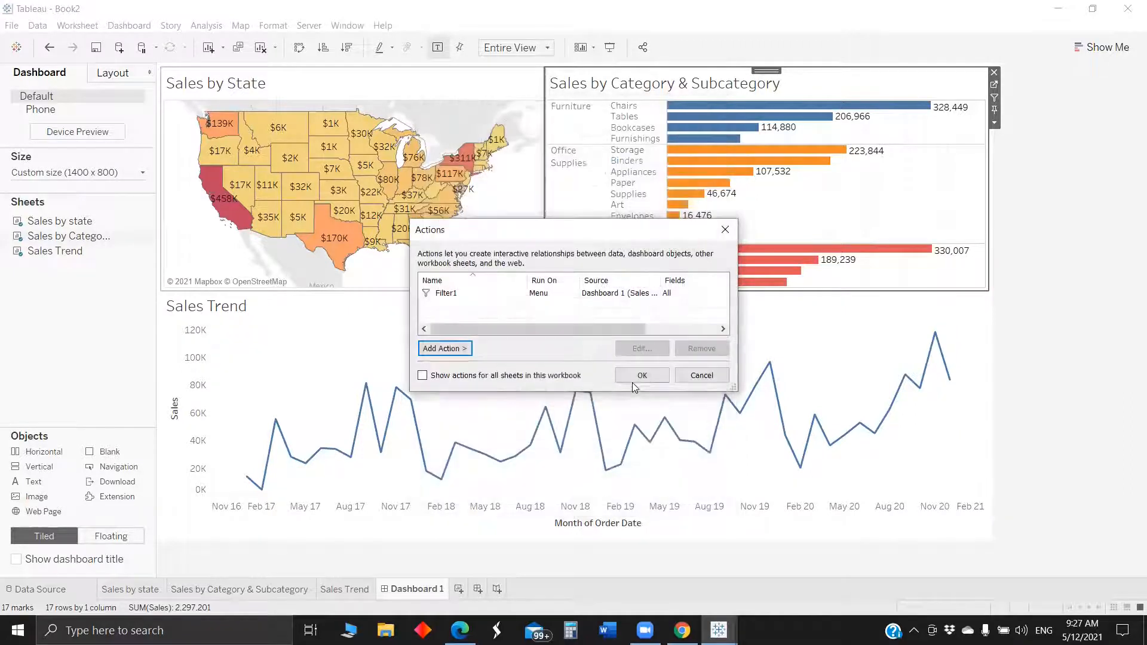
left_click(639, 376)
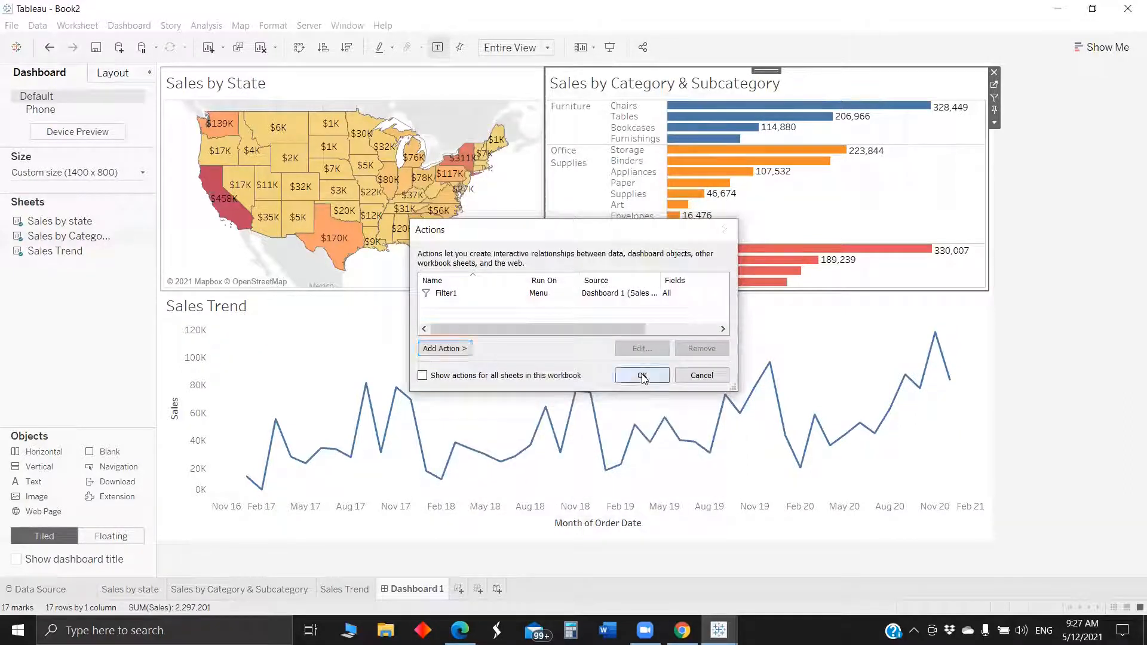
Test the filter action by running Filter1 for Arkansas on the Sales by State map.
left_click(280, 160)
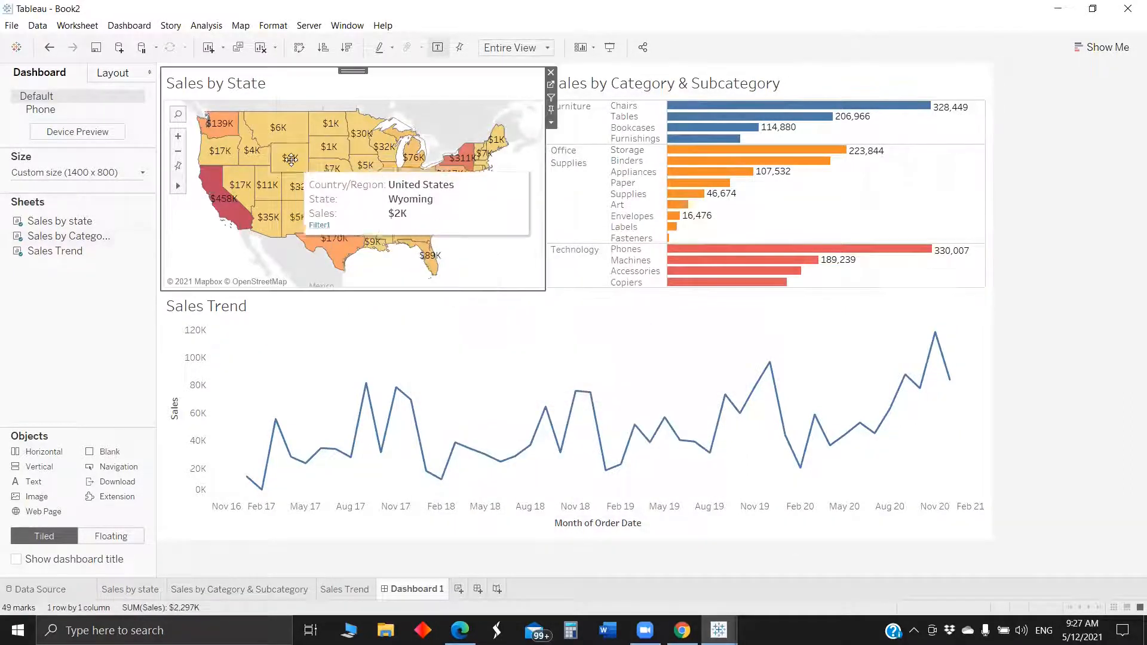
left_click(405, 270)
left_click(360, 197)
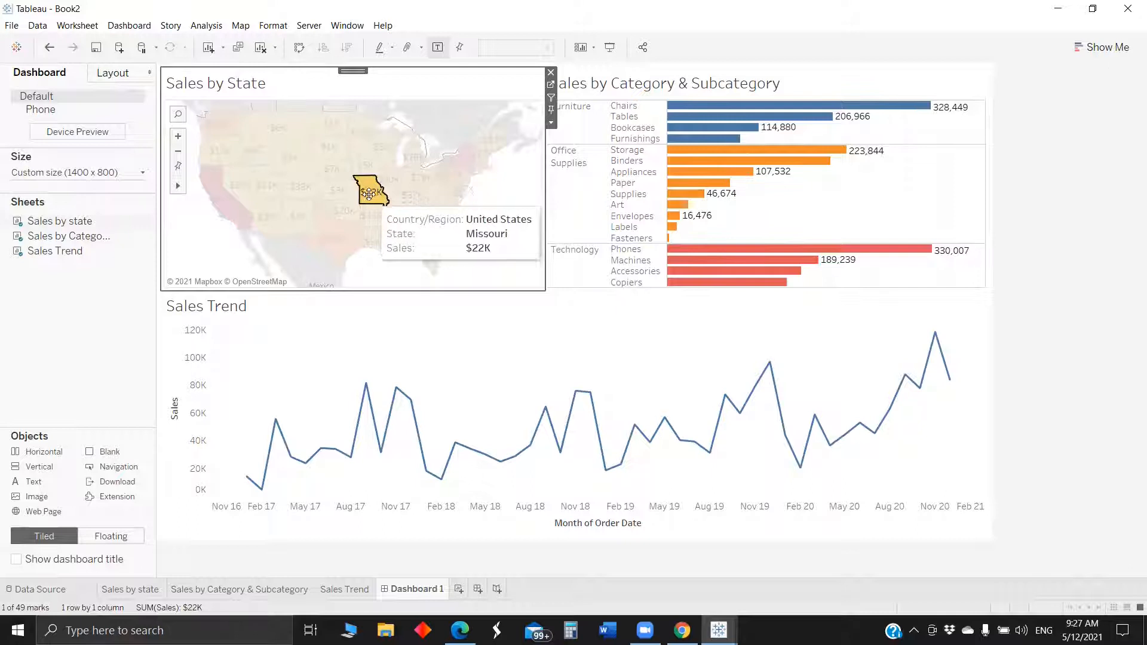
left_click(371, 213)
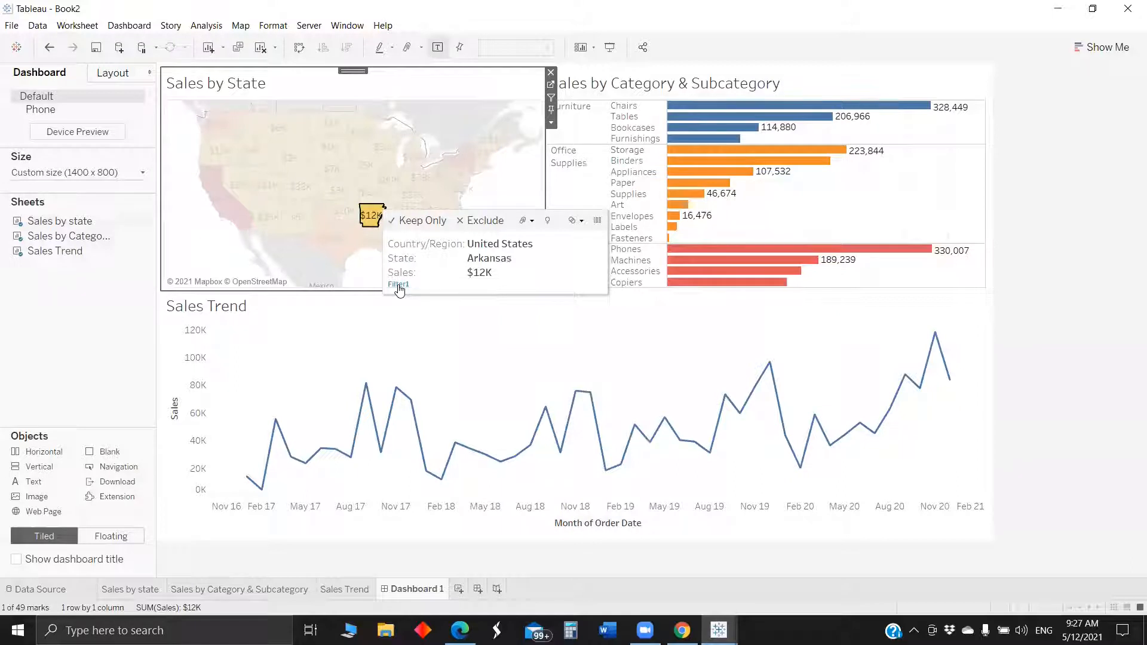
left_click(398, 285)
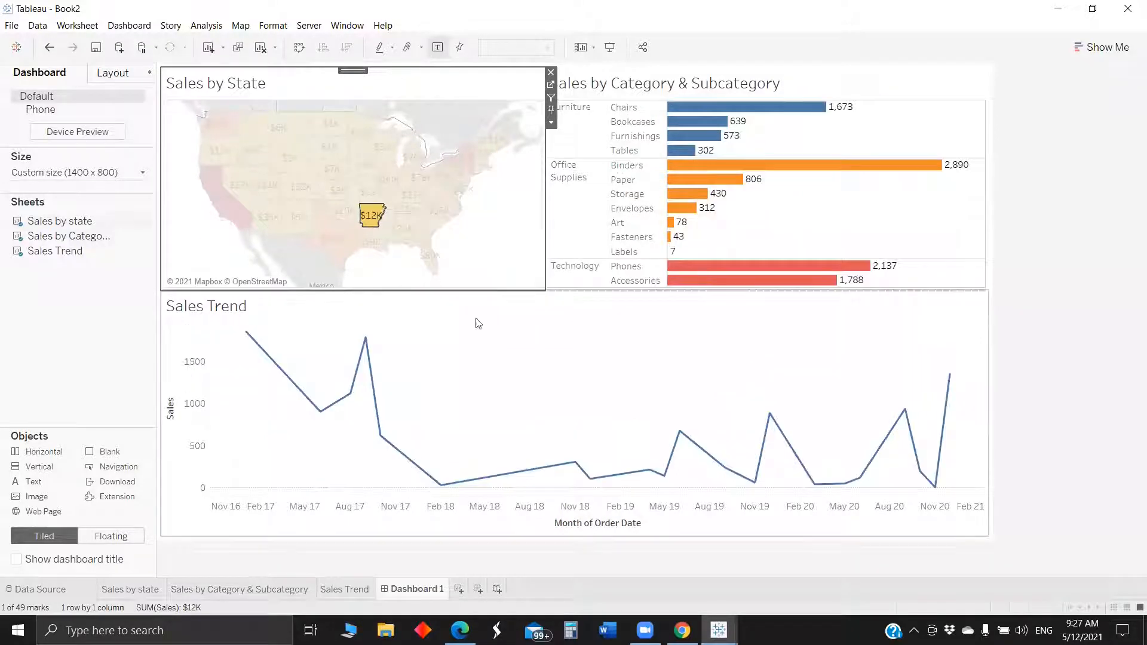
Set the Filter1 dashboard action to run on Select.
left_click(129, 25)
left_click(150, 194)
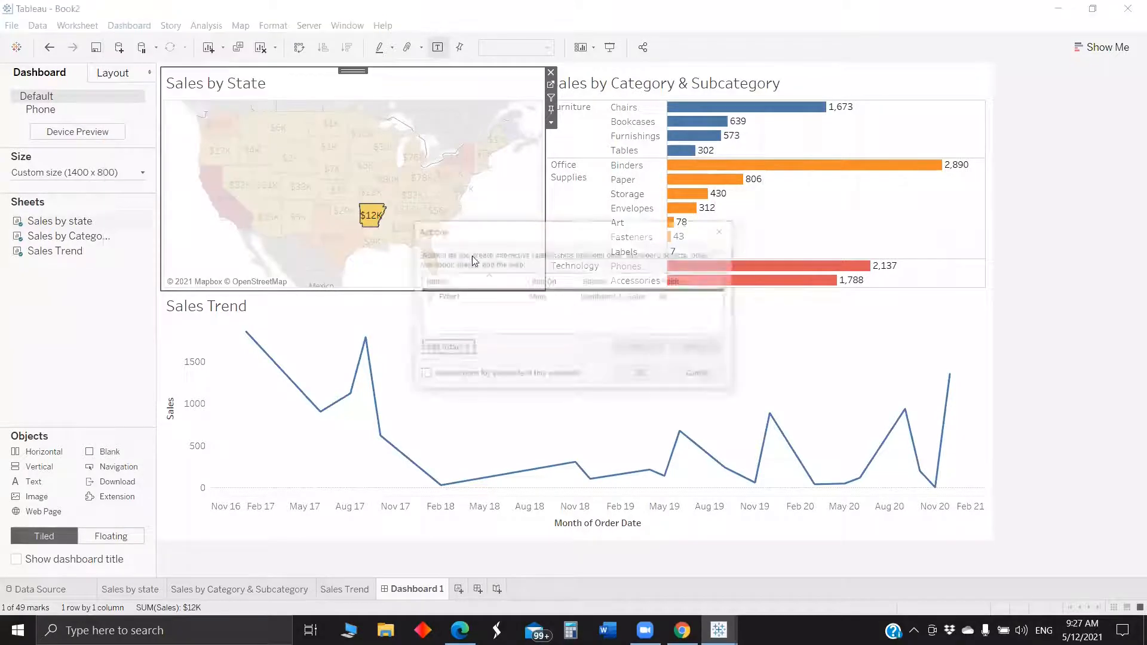
left_click(526, 293)
left_click(640, 349)
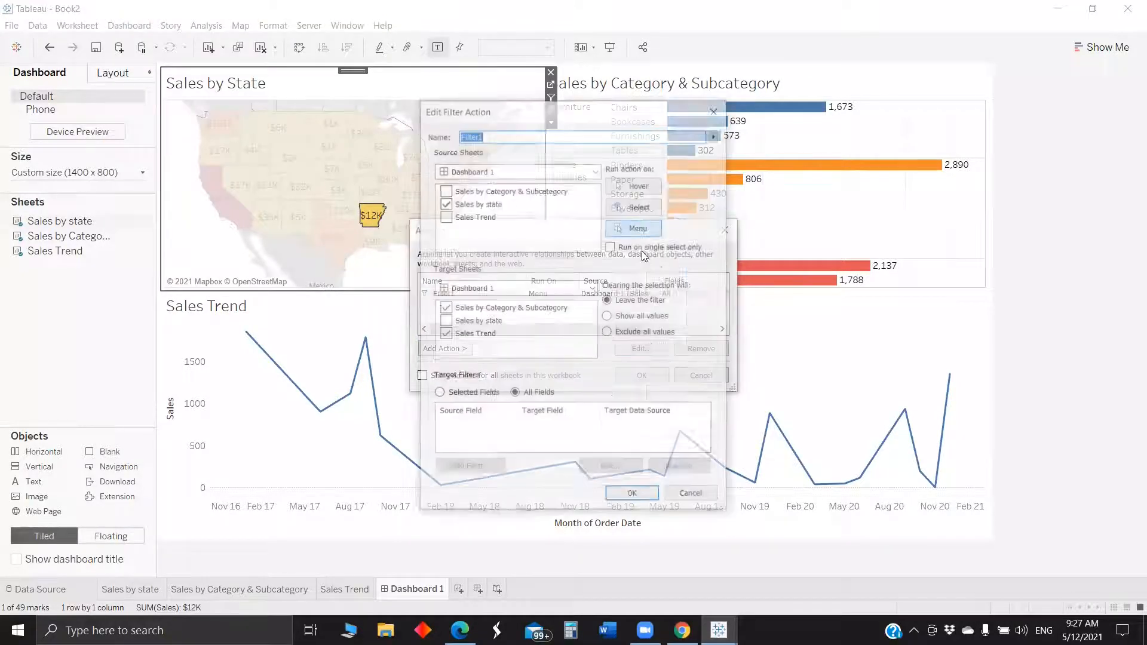
left_click(633, 497)
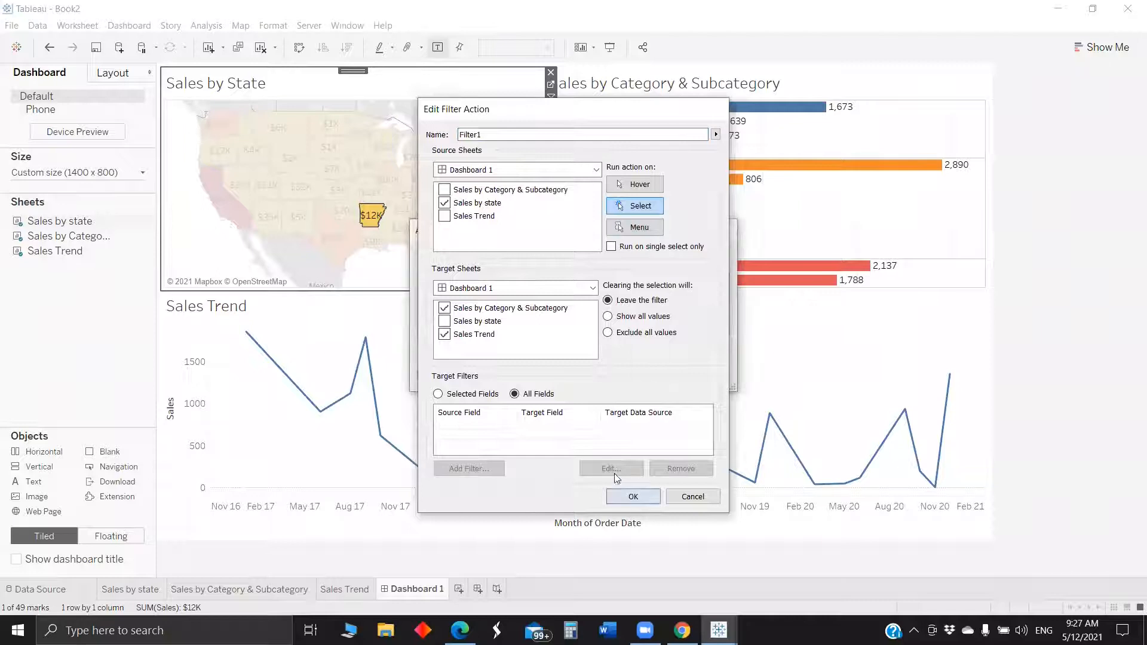
left_click(632, 376)
Test the select-run filter by selecting several states on the Sales by State map, including Colorado, Wyoming and New Mexico.
left_click(371, 183)
left_click(310, 183)
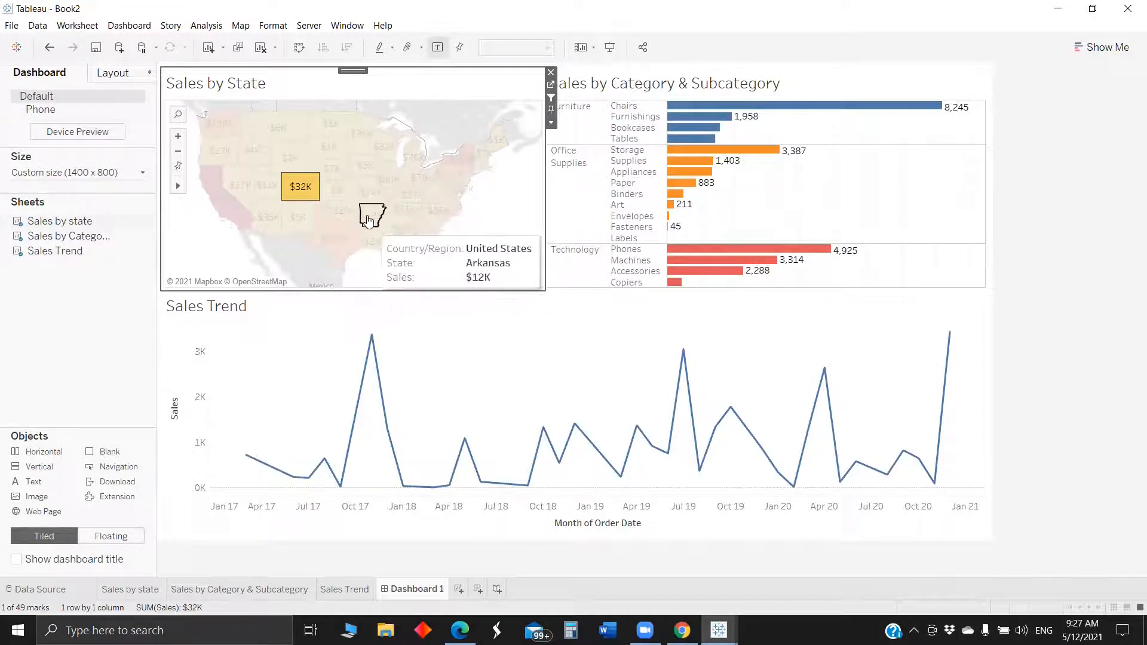
left_click(300, 159)
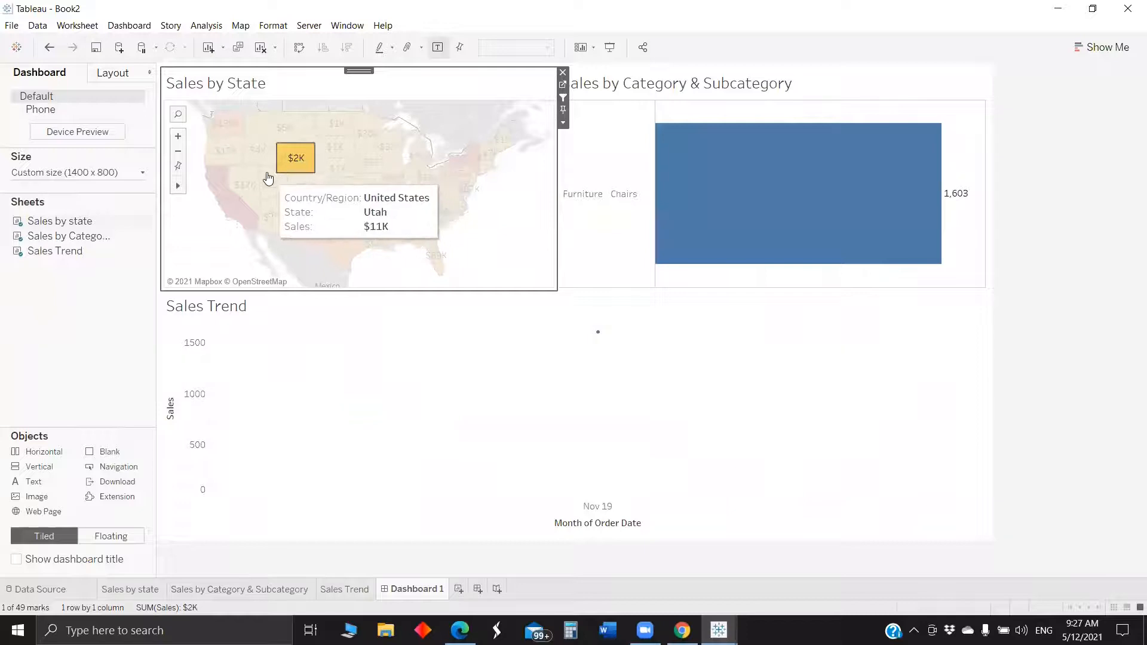
left_click(267, 197)
left_click(332, 218)
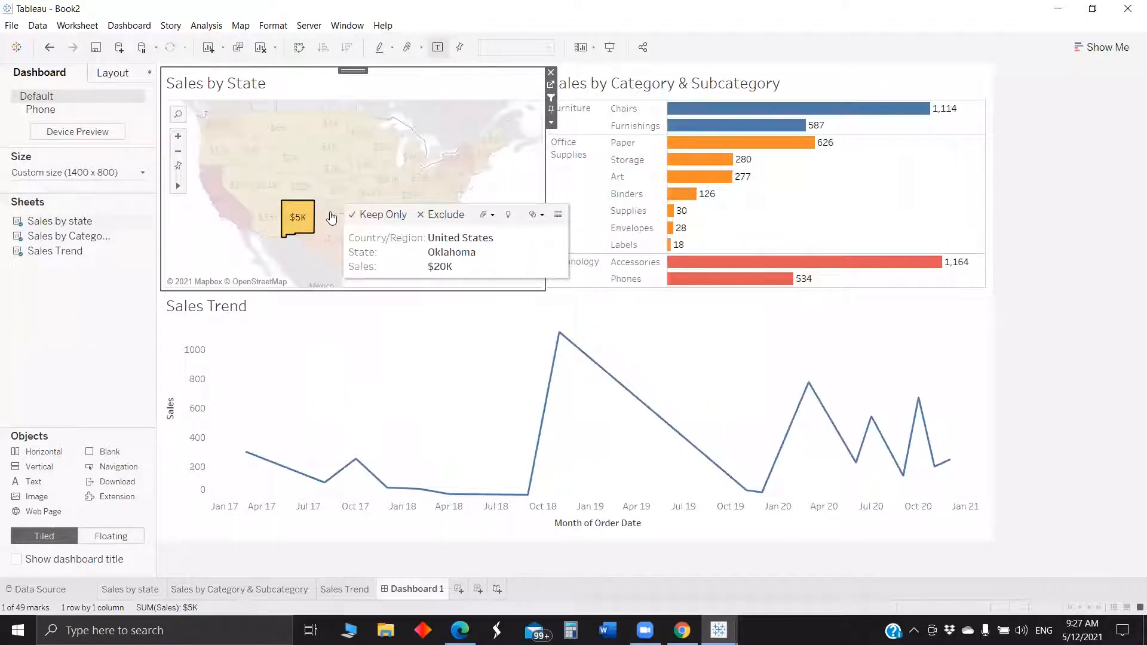
Change the Filter1 dashboard action to run on Hover.
left_click(129, 25)
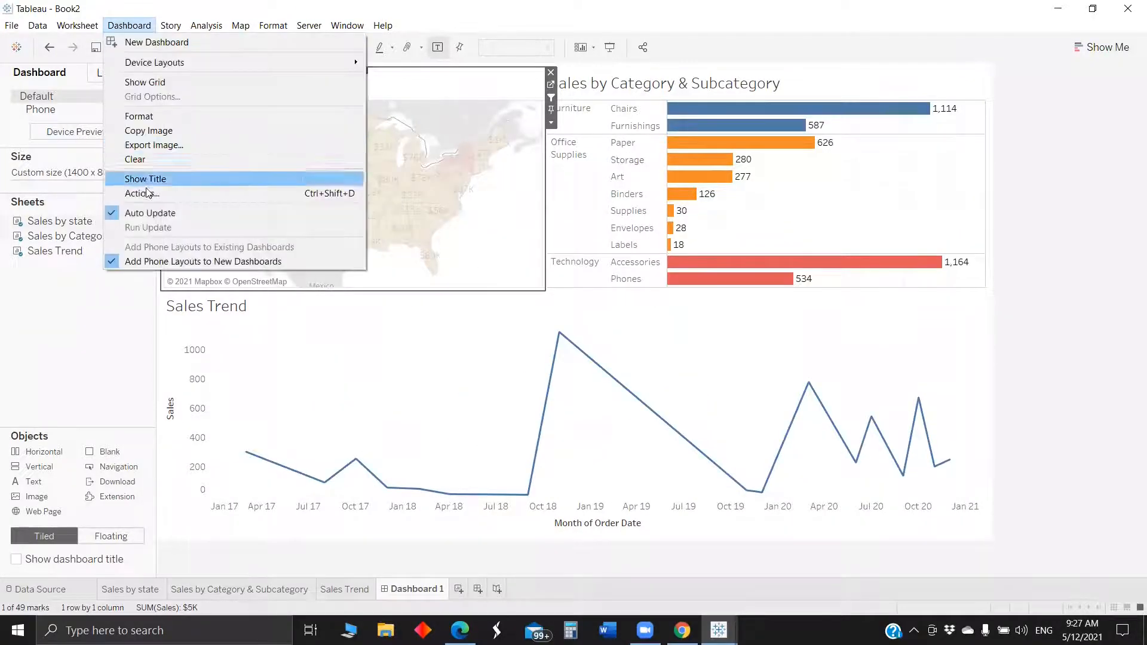
left_click(157, 187)
left_click(571, 295)
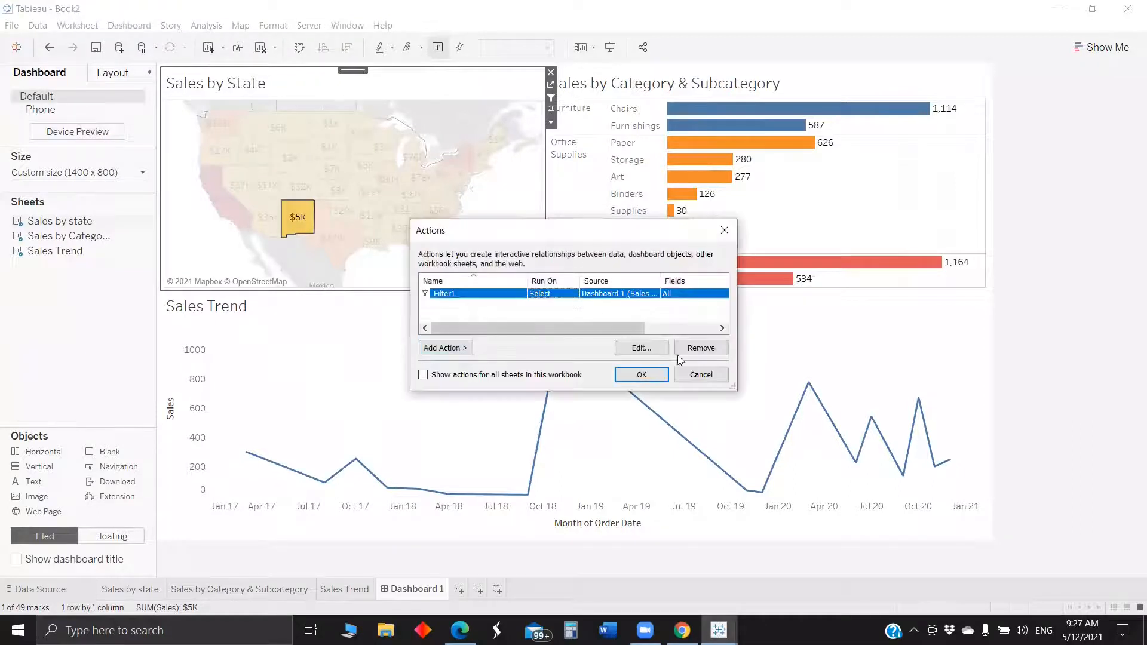
left_click(641, 347)
left_click(621, 183)
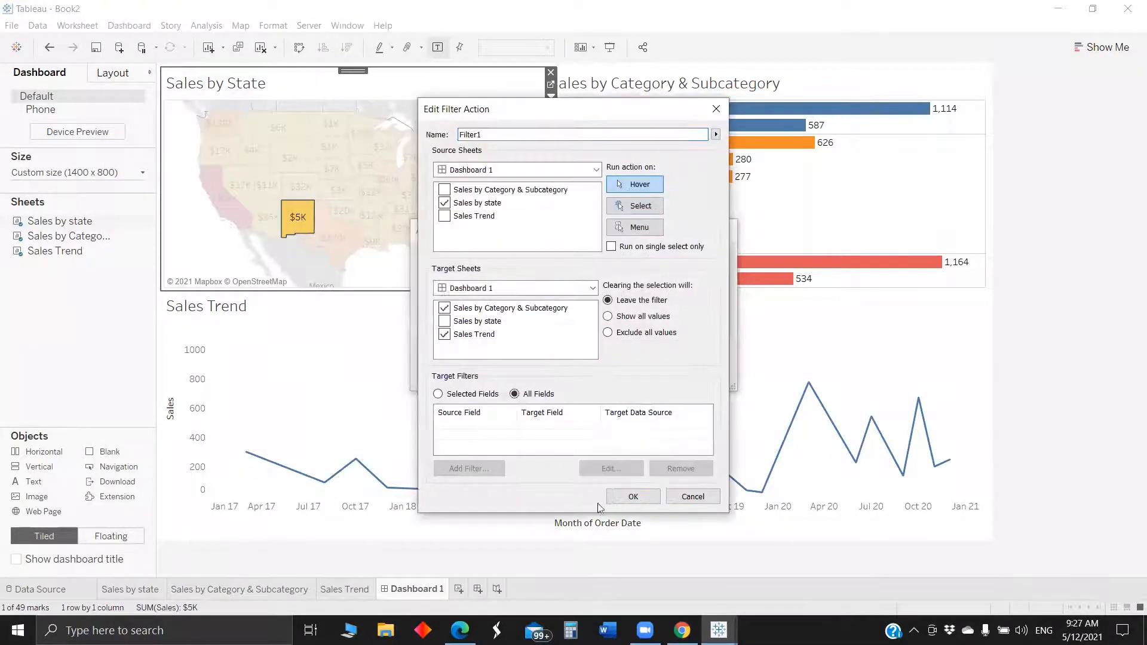
left_click(633, 496)
left_click(640, 378)
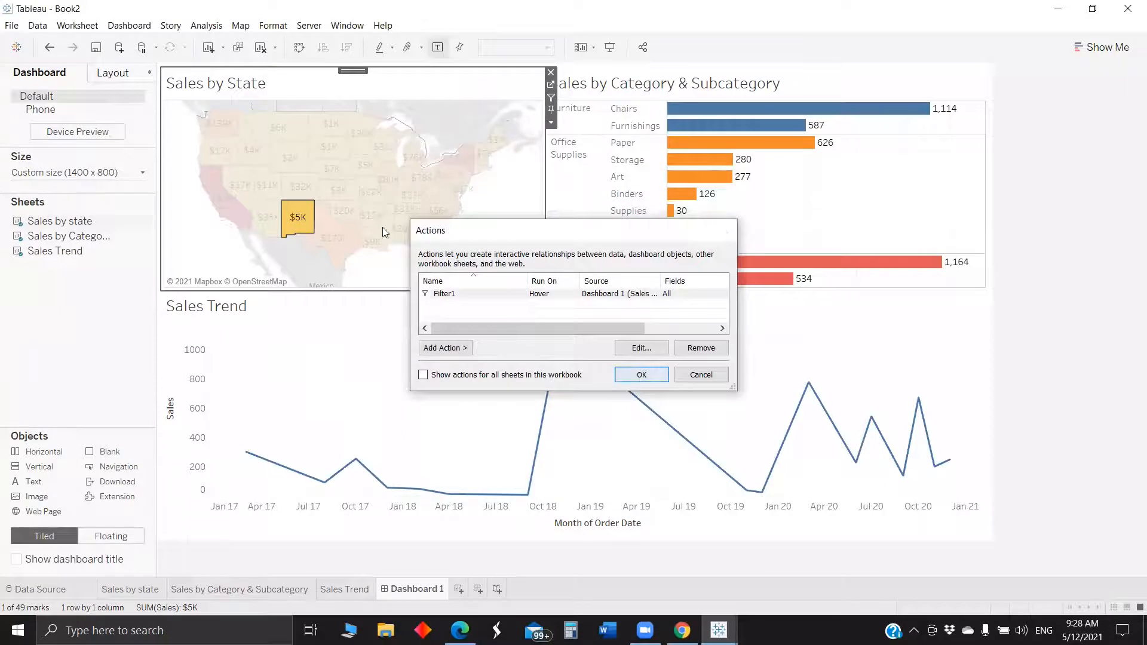
Check the hover-run filter action on several states of the Sales by State map, including Wyoming.
mouse_move(298, 161)
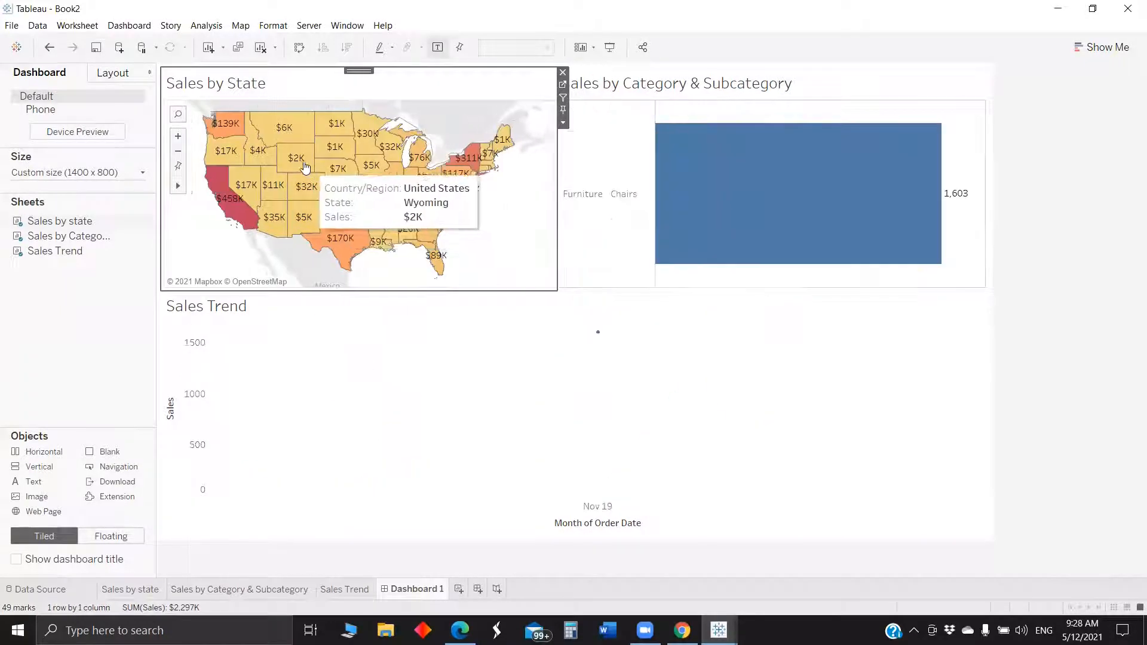
mouse_move(285, 129)
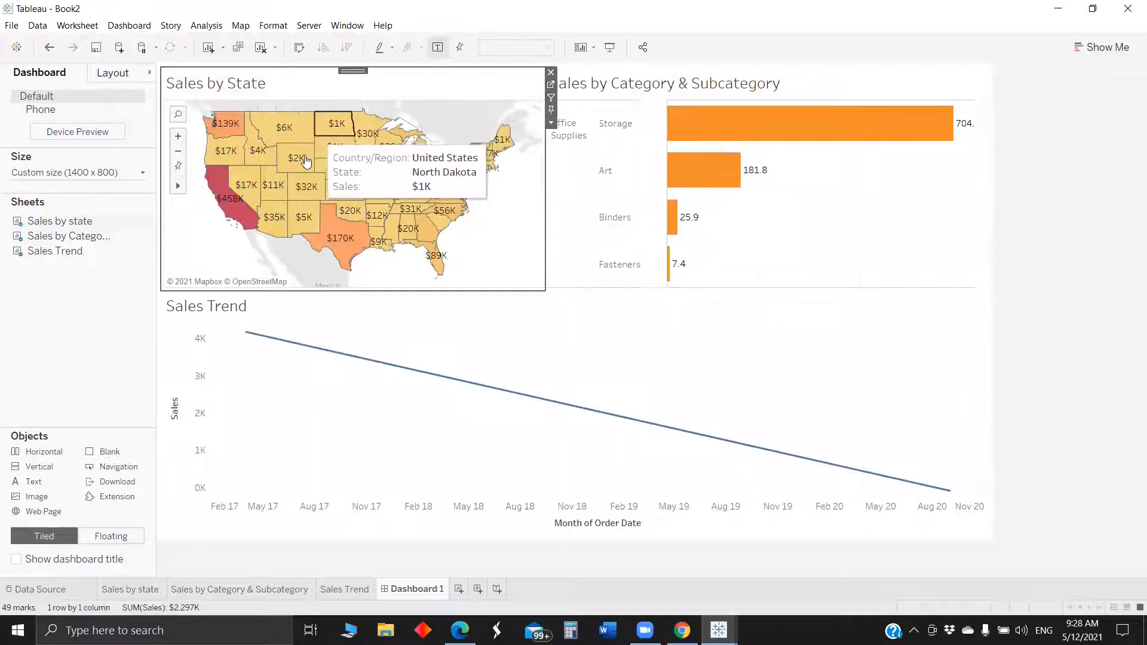
mouse_move(330, 197)
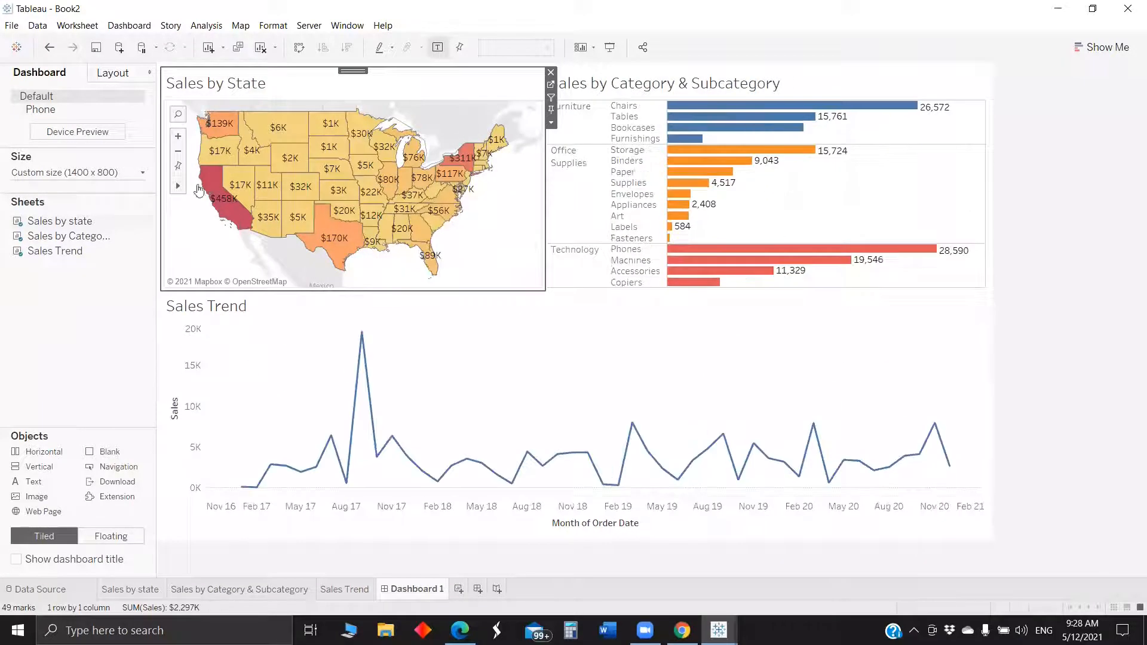
mouse_move(339, 238)
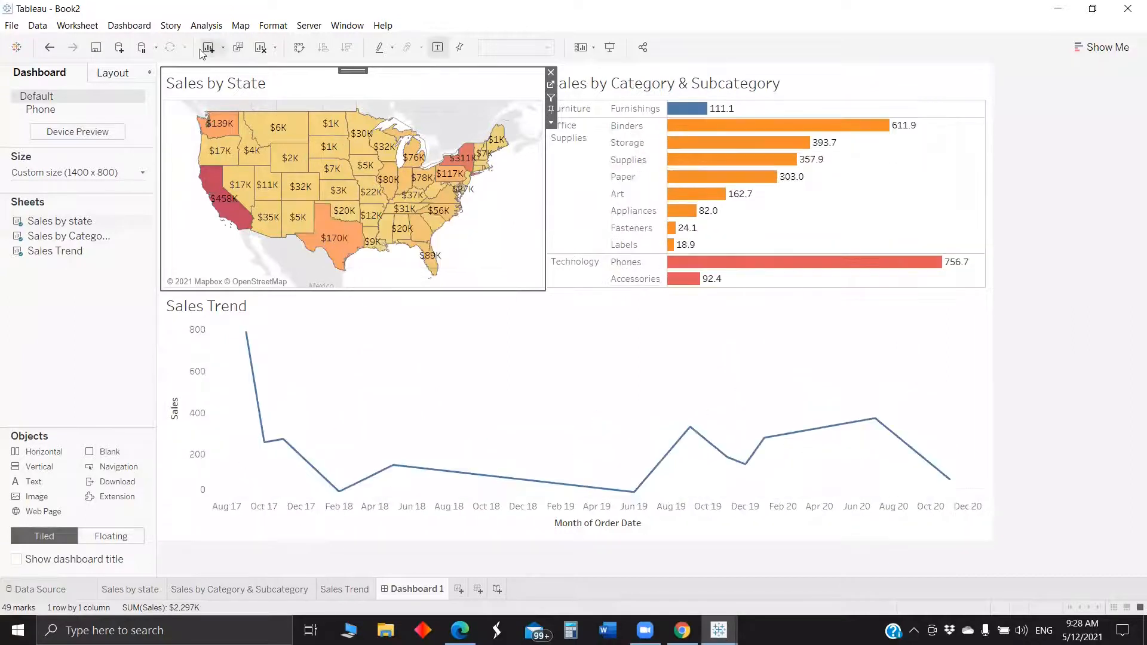
left_click(129, 26)
left_click(160, 194)
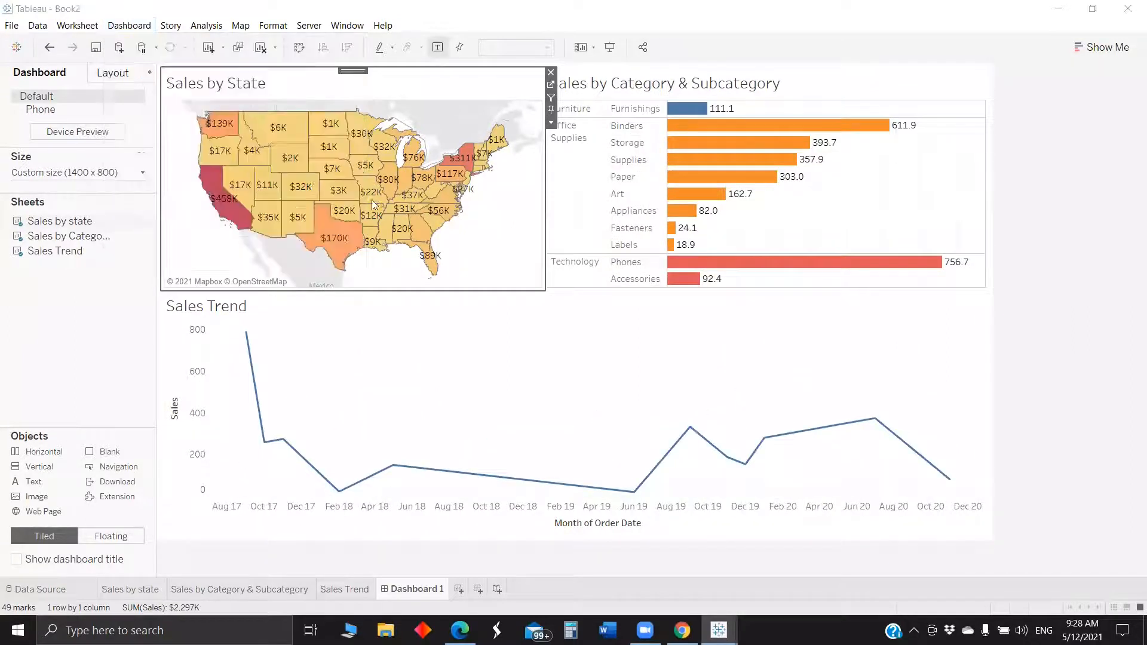
left_click(449, 350)
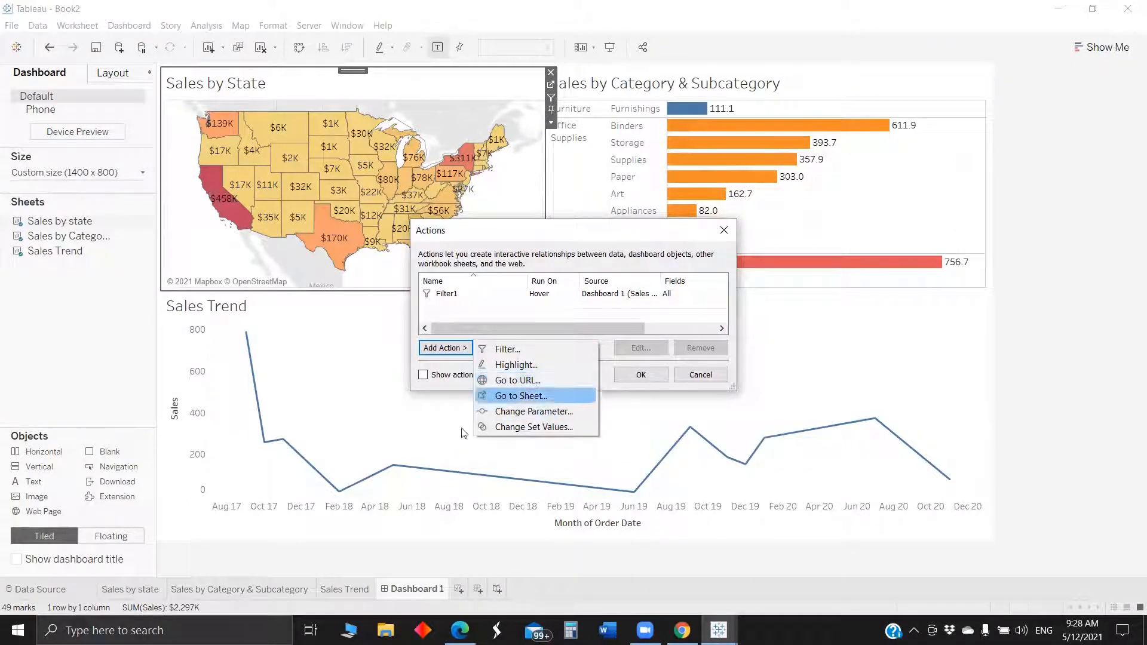
left_click(477, 361)
left_click(723, 230)
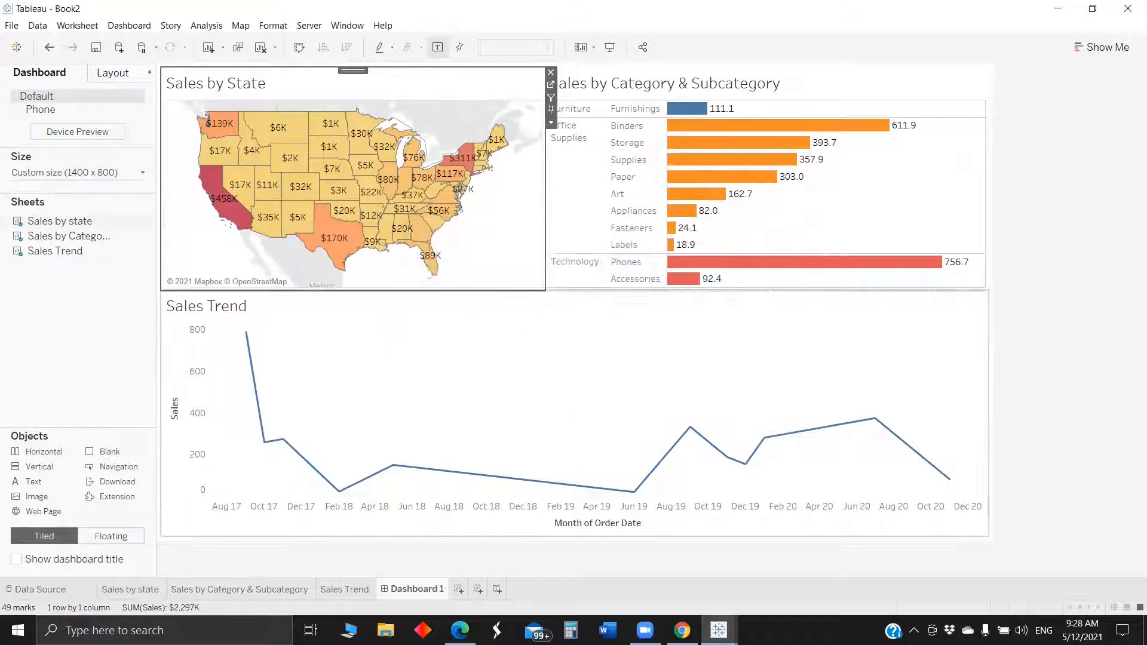
key("alt+Tab")
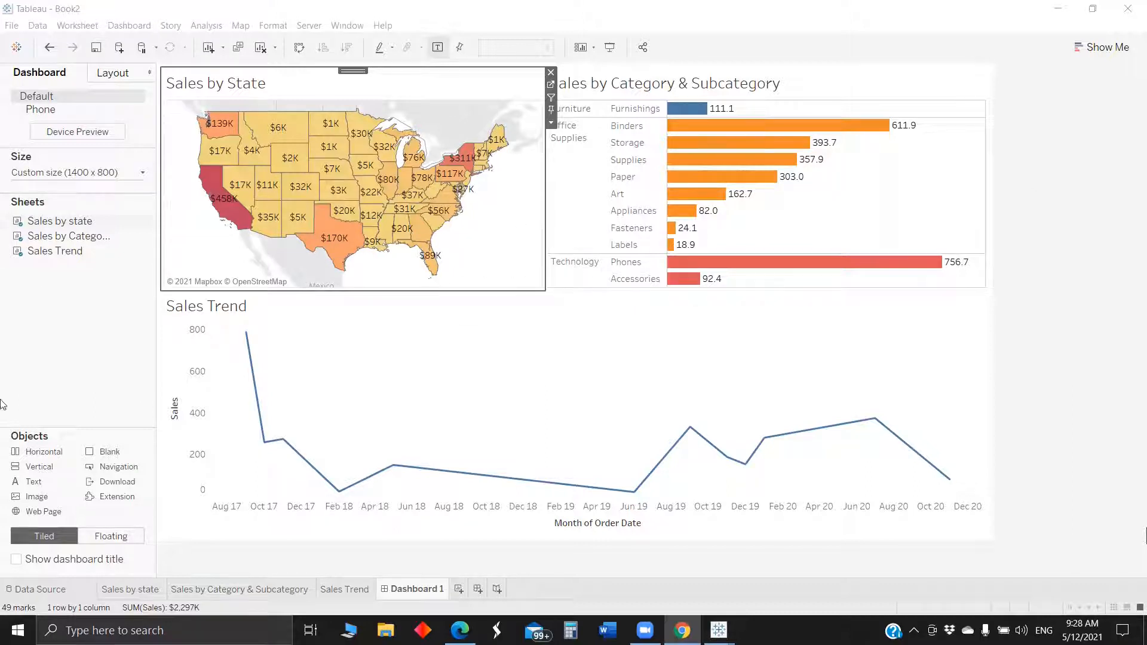
left_click(129, 25)
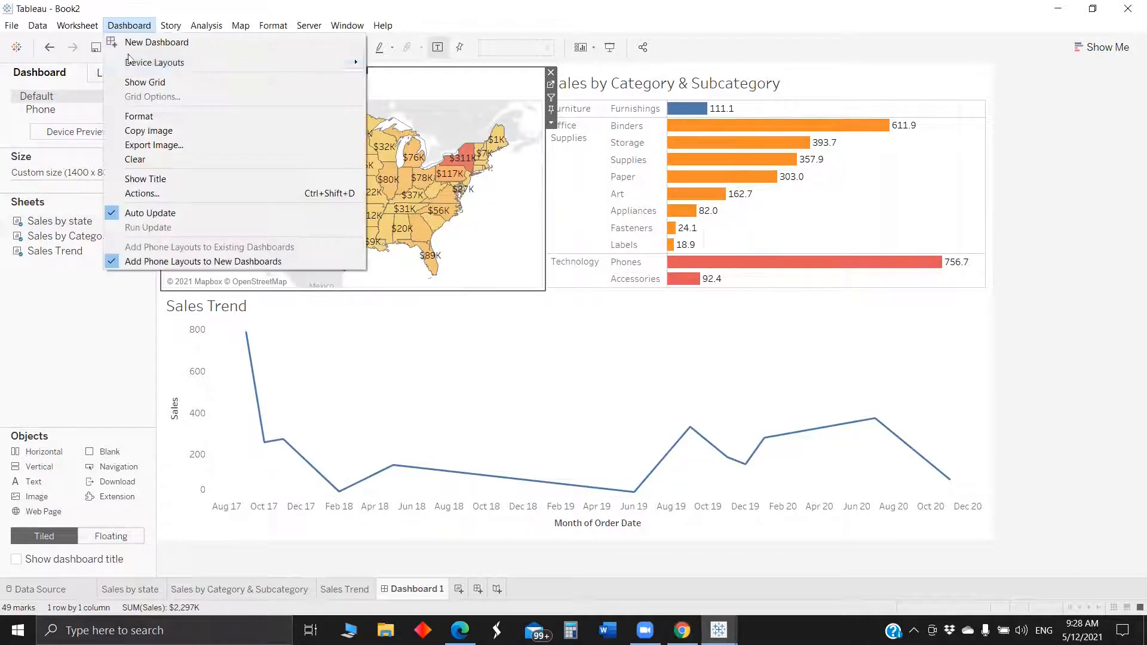
left_click(367, 193)
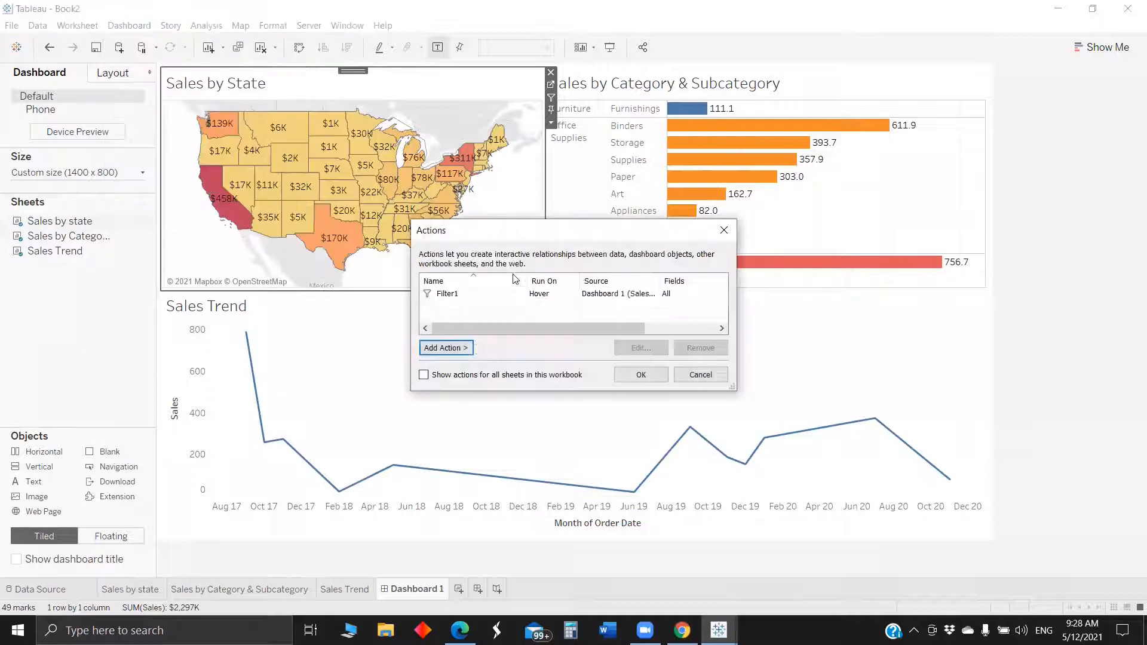
left_click(462, 349)
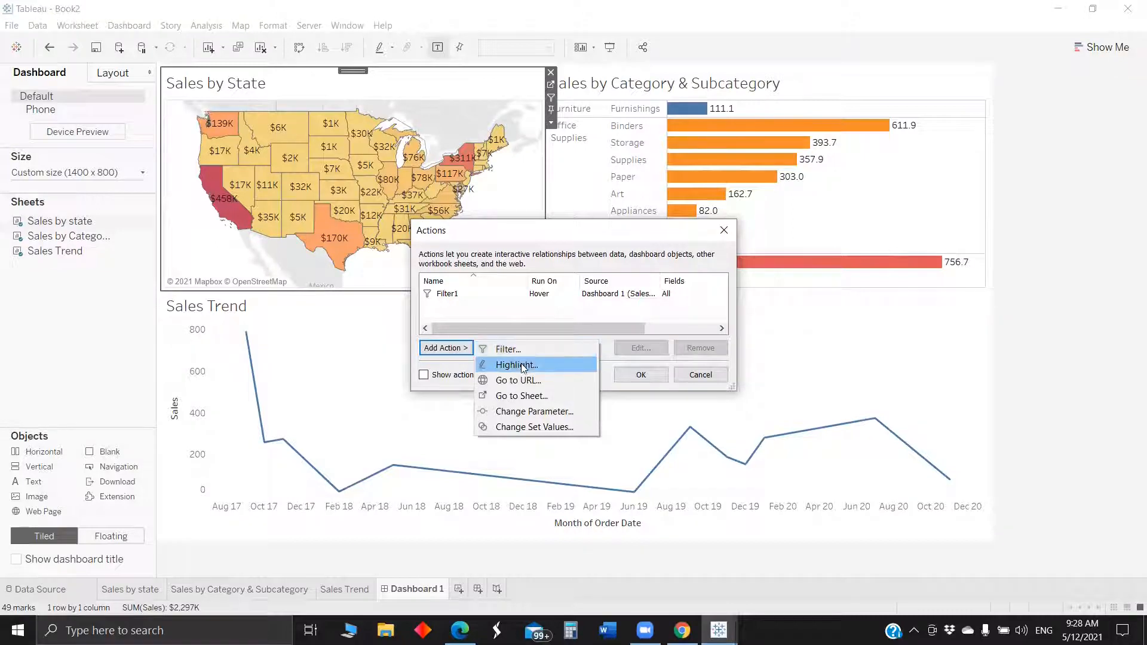
left_click(529, 382)
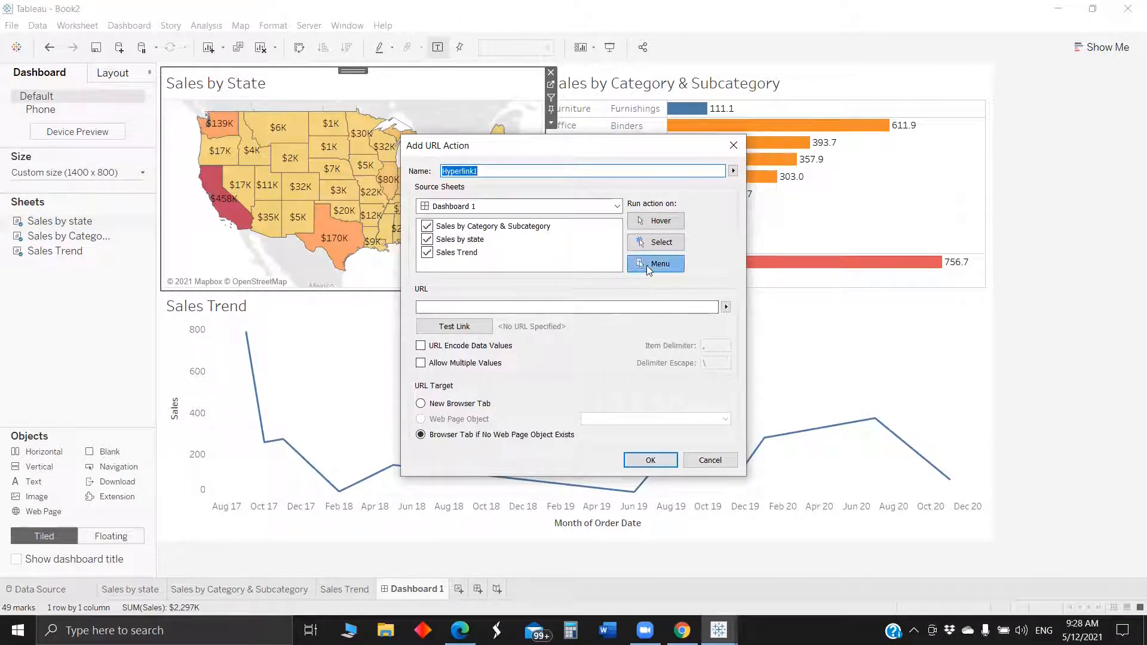
left_click(464, 305)
type("https://www.salesforce.com/in/")
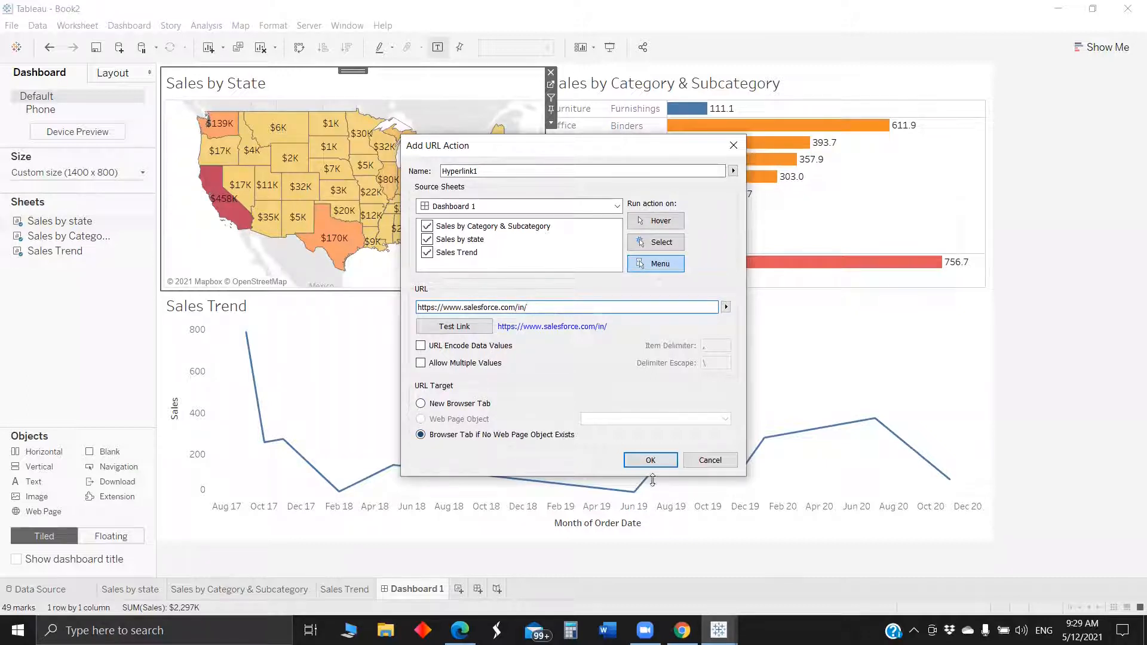
left_click(643, 460)
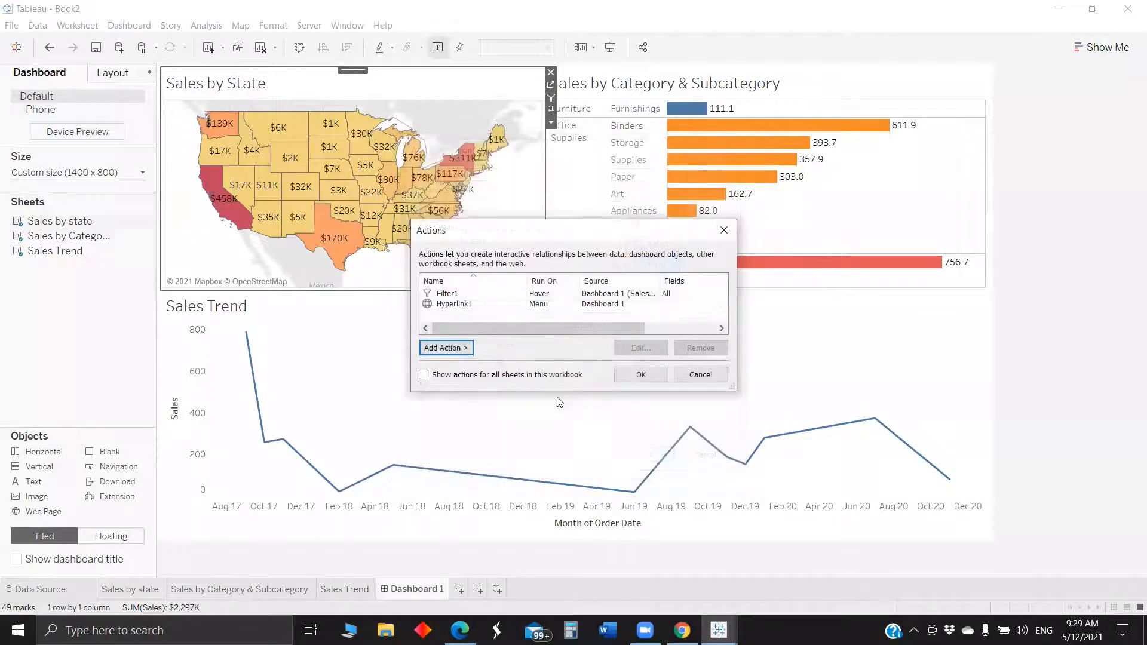
key("Return")
Test the URL action by running Hyperlink1 for Iowa on the Sales by State map, and return to Book2 in Tableau.
mouse_move(361, 166)
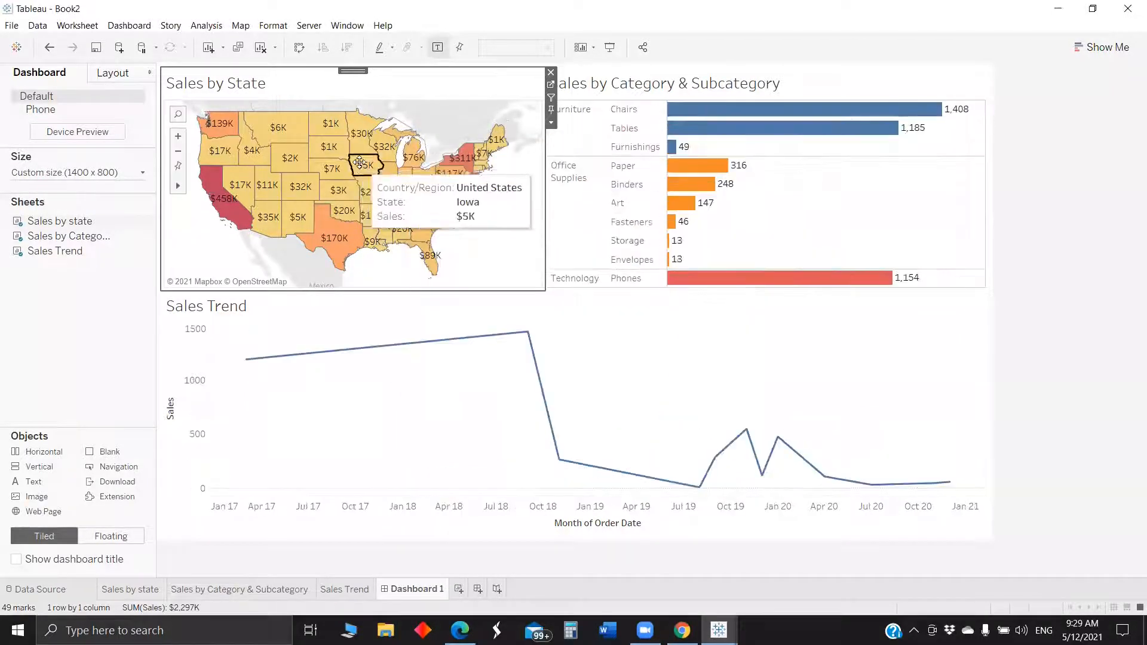
left_click(397, 227)
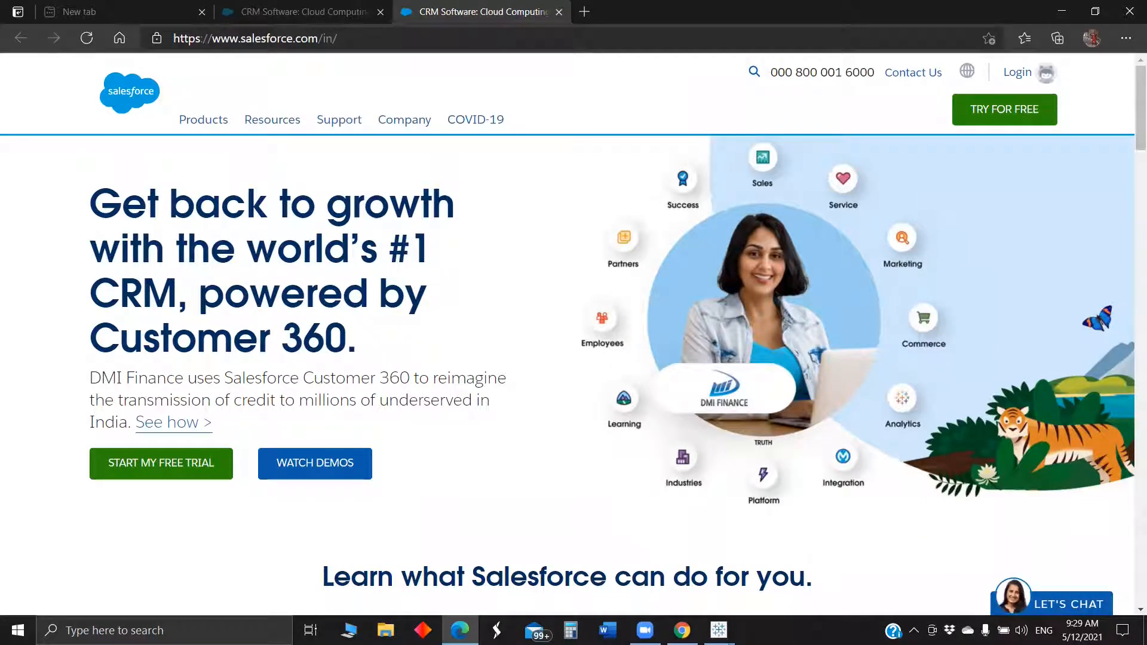
mouse_move(718, 630)
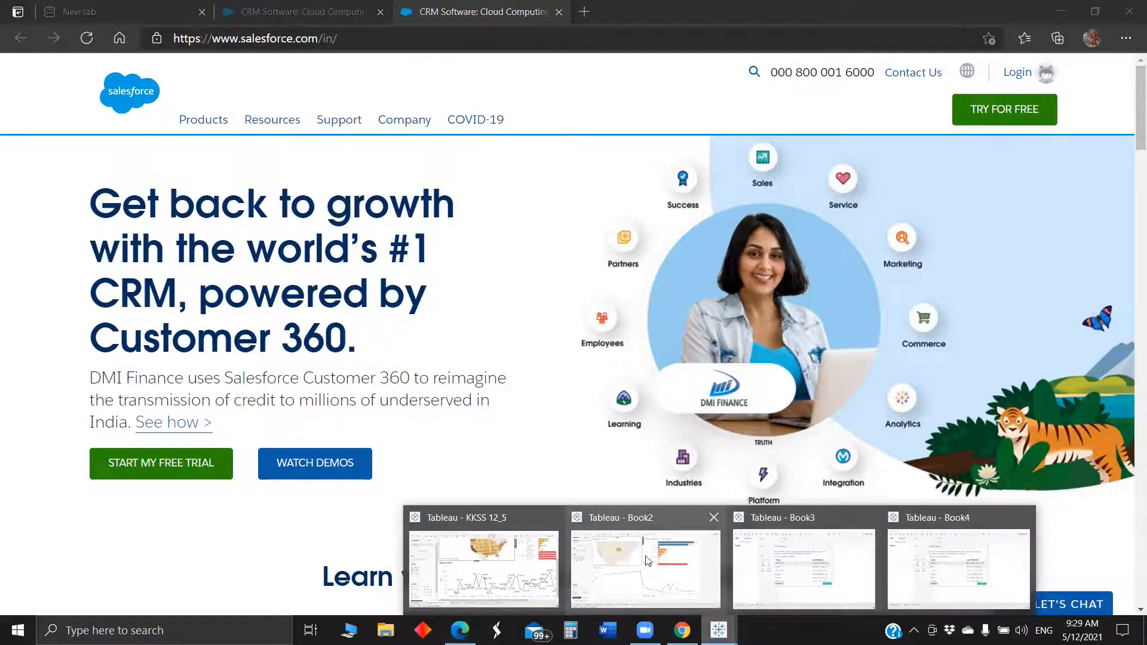
left_click(700, 575)
left_click(832, 345)
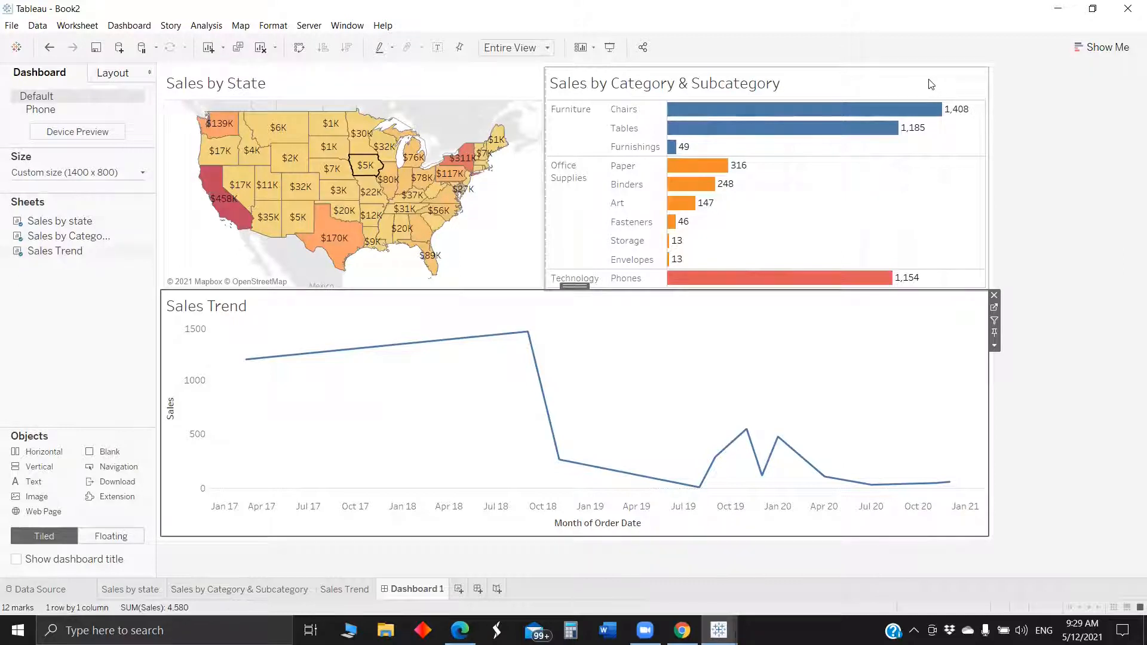
Add an image object above the dashboard's charts and choose the Icon picture from the Desktop as its image.
mouse_move(856, 130)
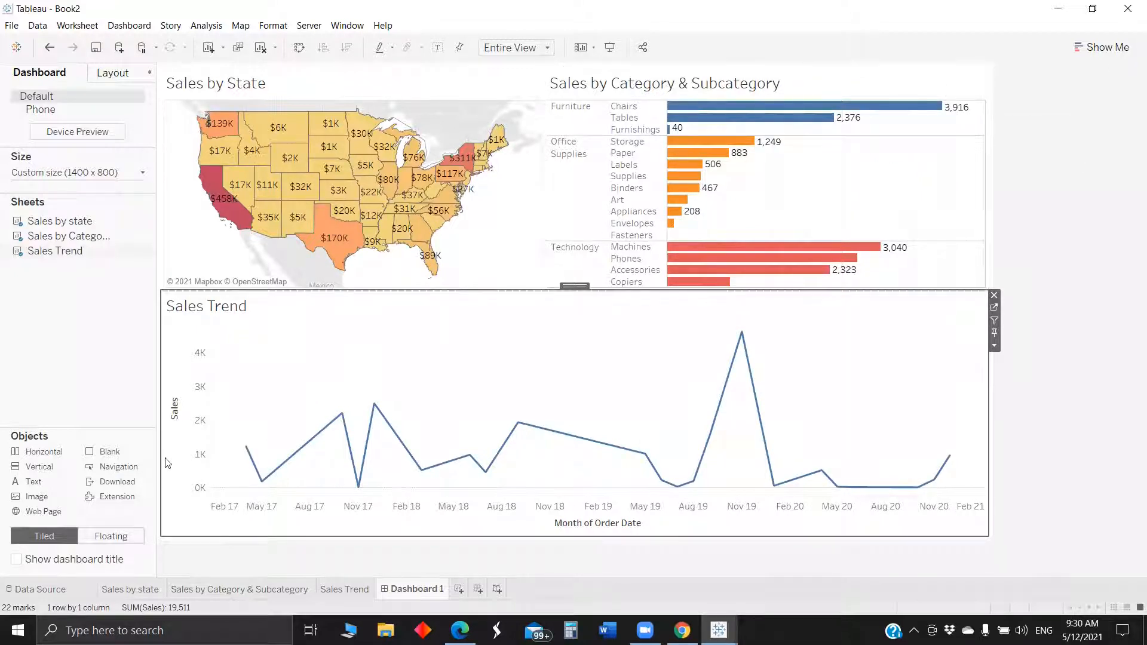
left_click_drag(47, 502, 545, 225)
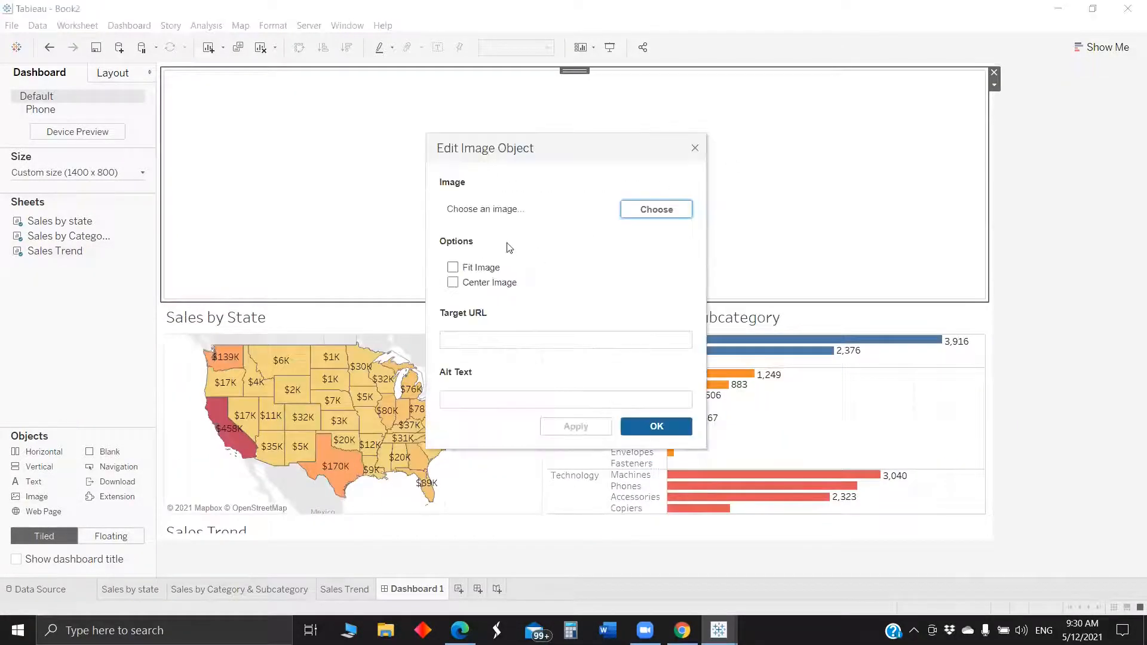
left_click(654, 209)
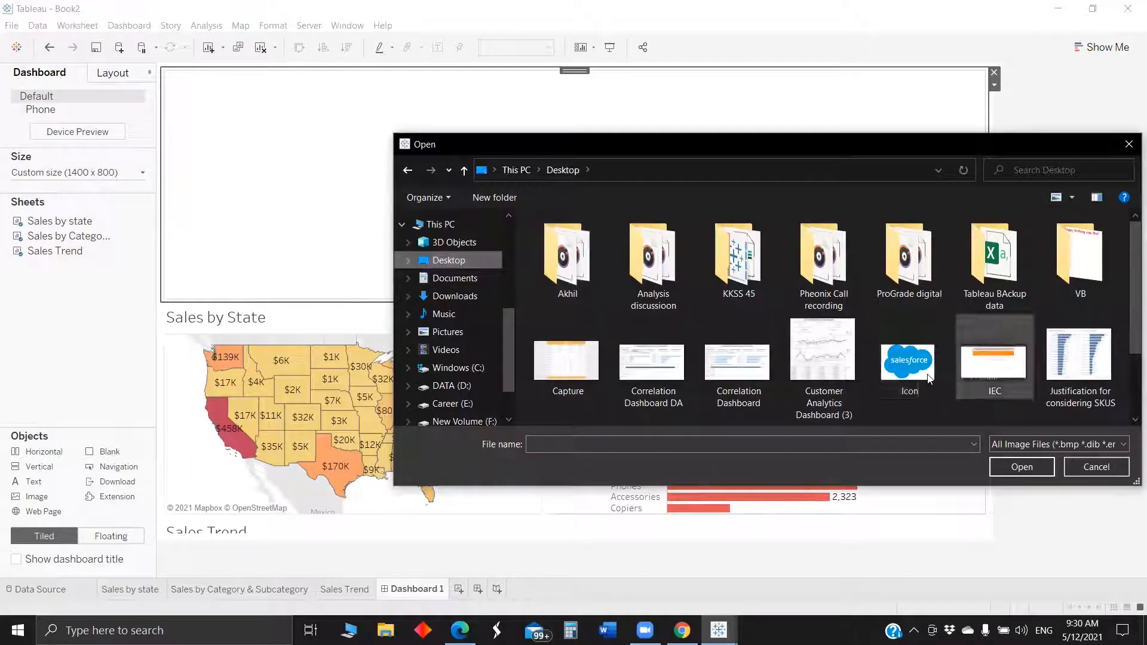
left_click(907, 362)
left_click(1018, 467)
left_click(452, 267)
left_click(452, 282)
left_click(481, 340)
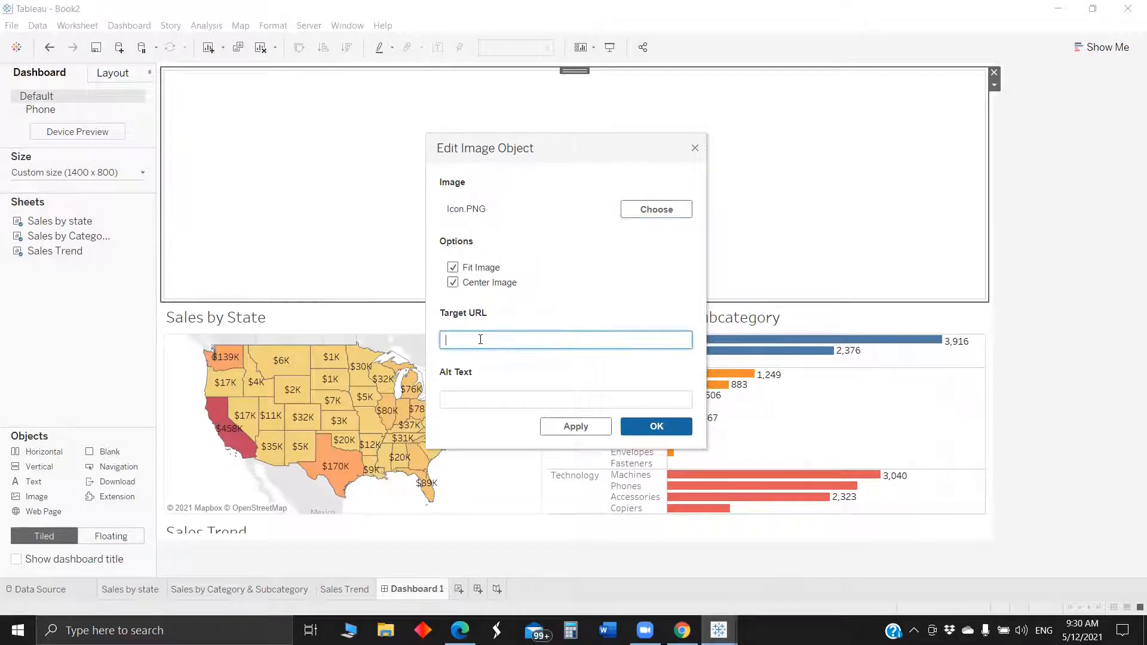
type("https://www.salesforce.com/in/")
left_click(575, 426)
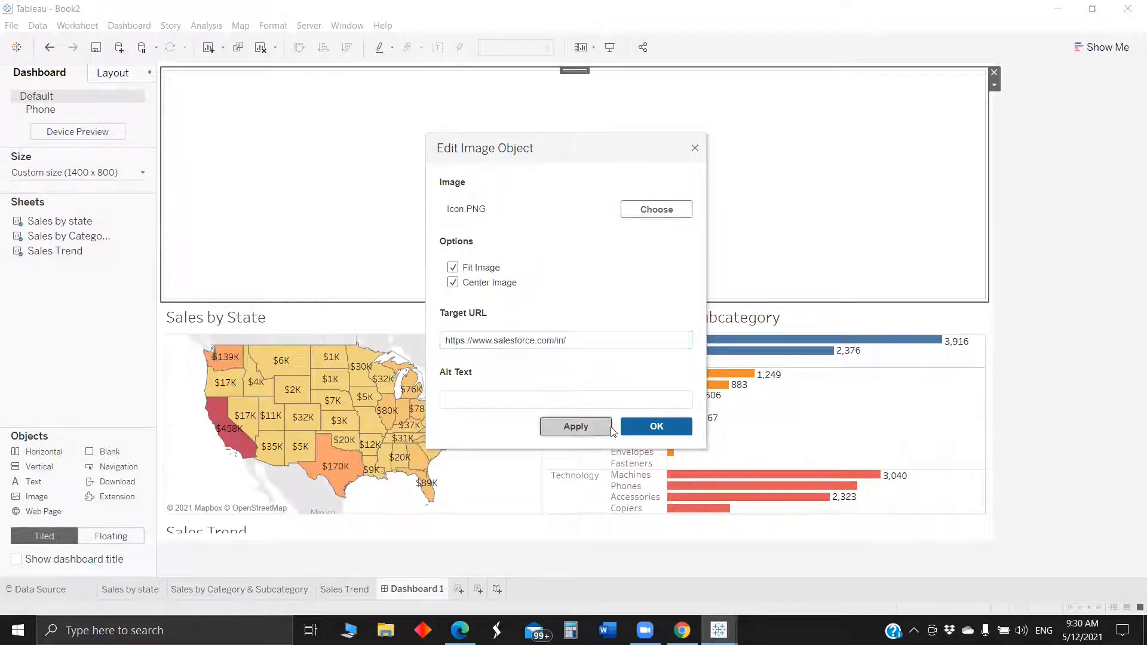
left_click(657, 425)
Make the Salesforce logo a floating object and move it to the dashboard's upper-right corner, beside the Sales by Category & Subcategory title.
left_click(994, 85)
left_click(1026, 150)
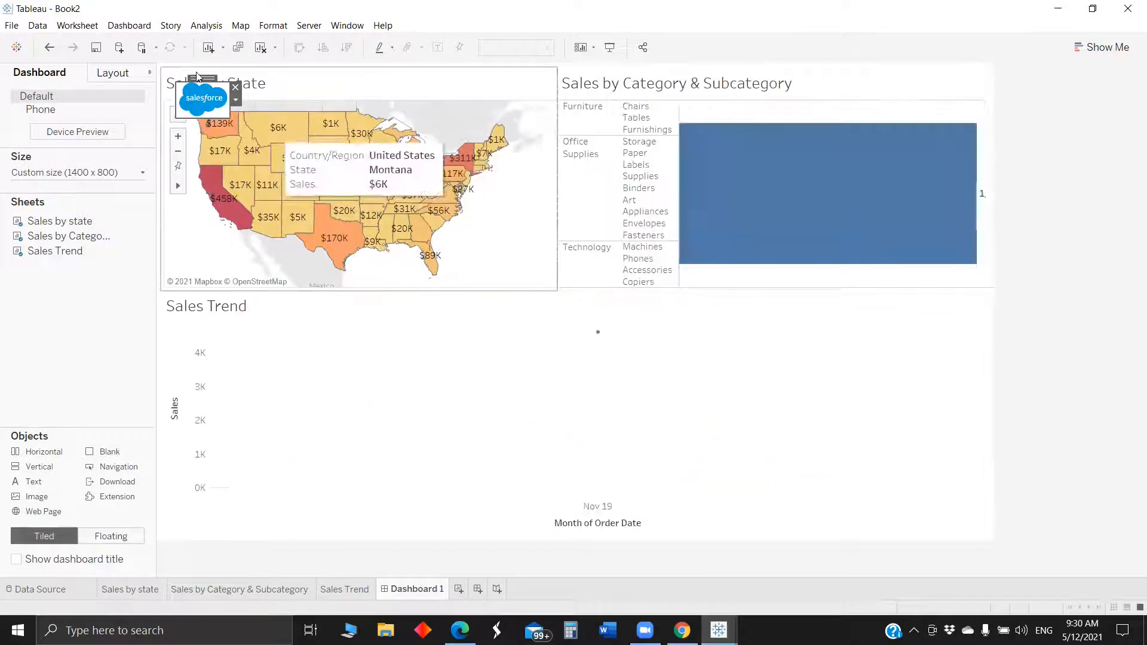
left_click_drag(200, 78, 954, 62)
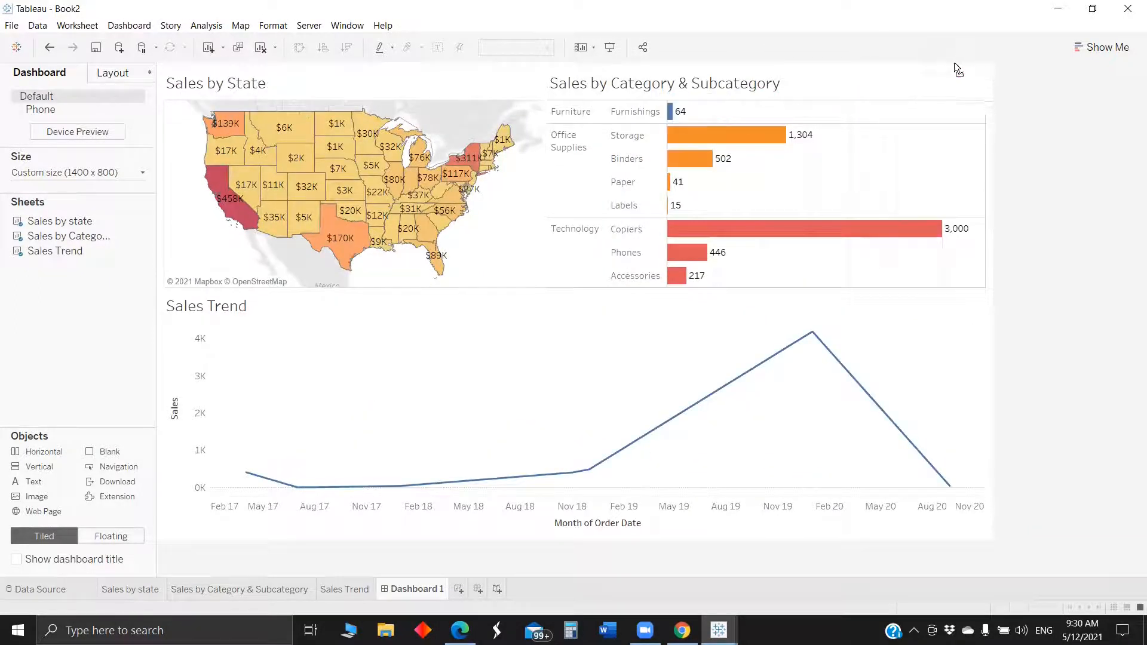
Test the floating Salesforce logo's link from the dashboard, and return to Book2 in Tableau.
left_click(955, 89)
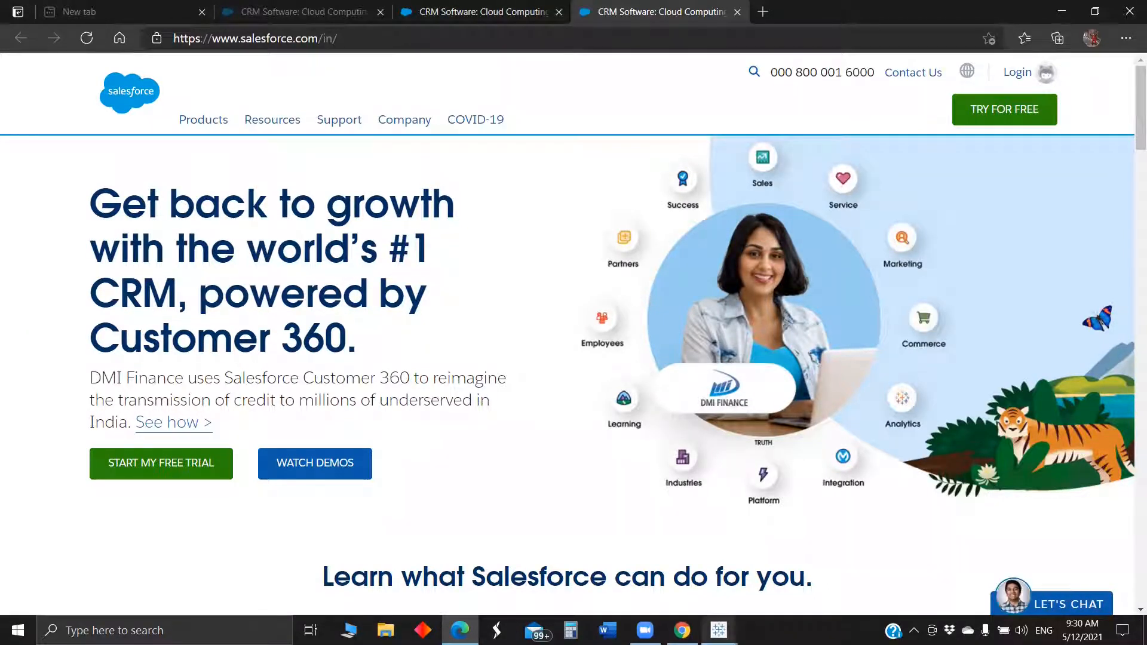
mouse_move(718, 630)
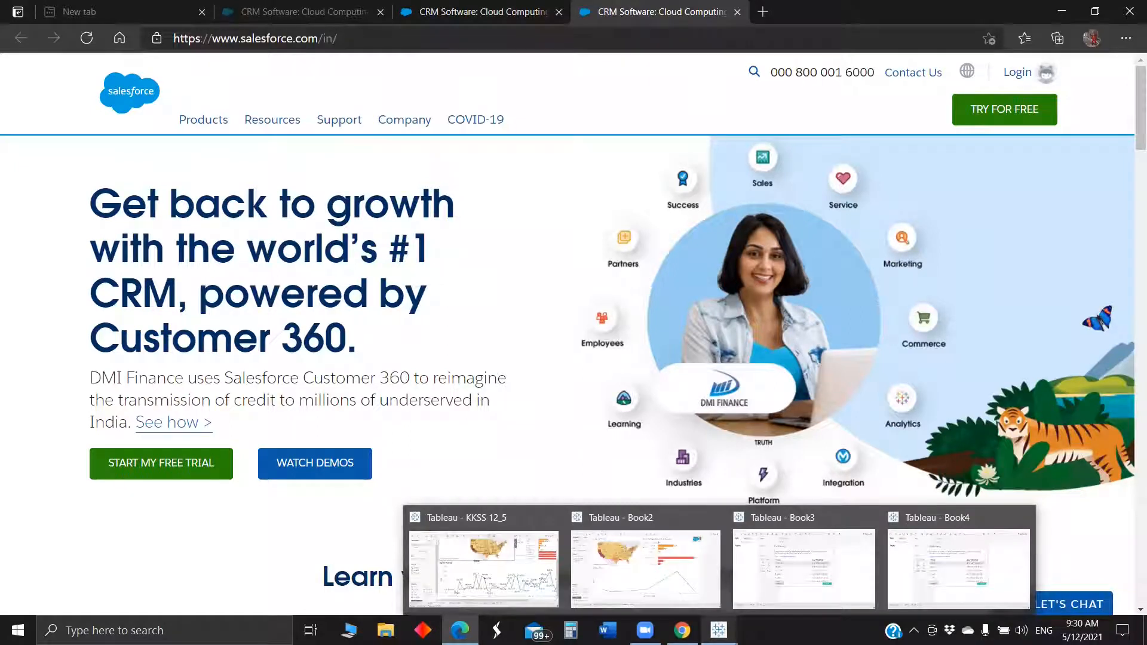
left_click(703, 572)
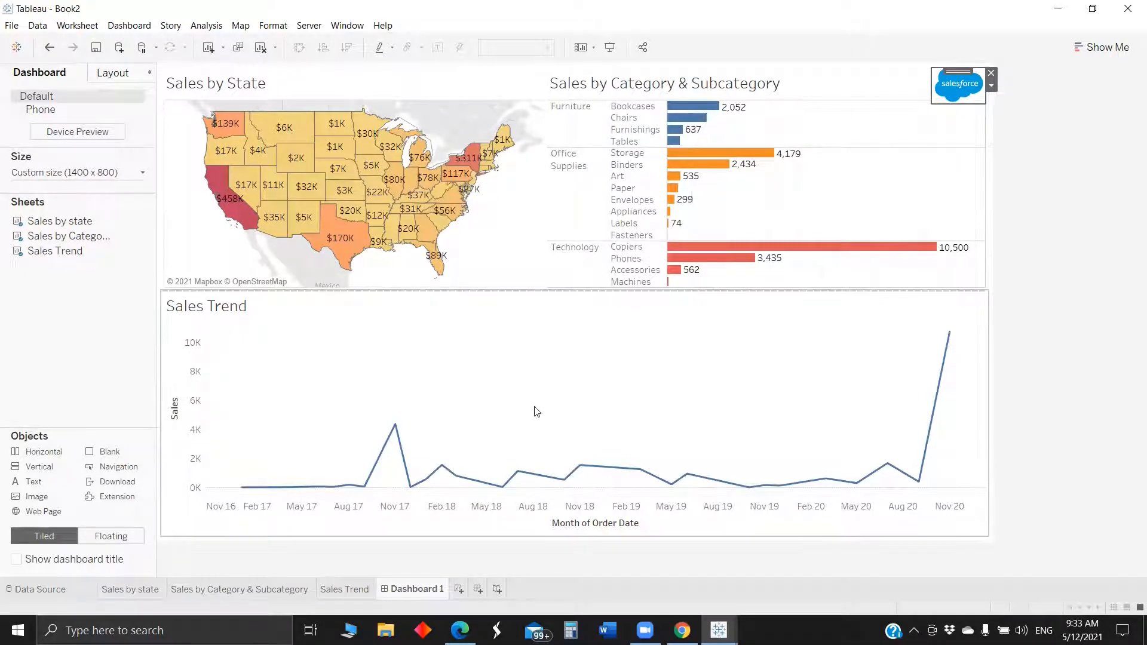
left_click(130, 25)
left_click(357, 187)
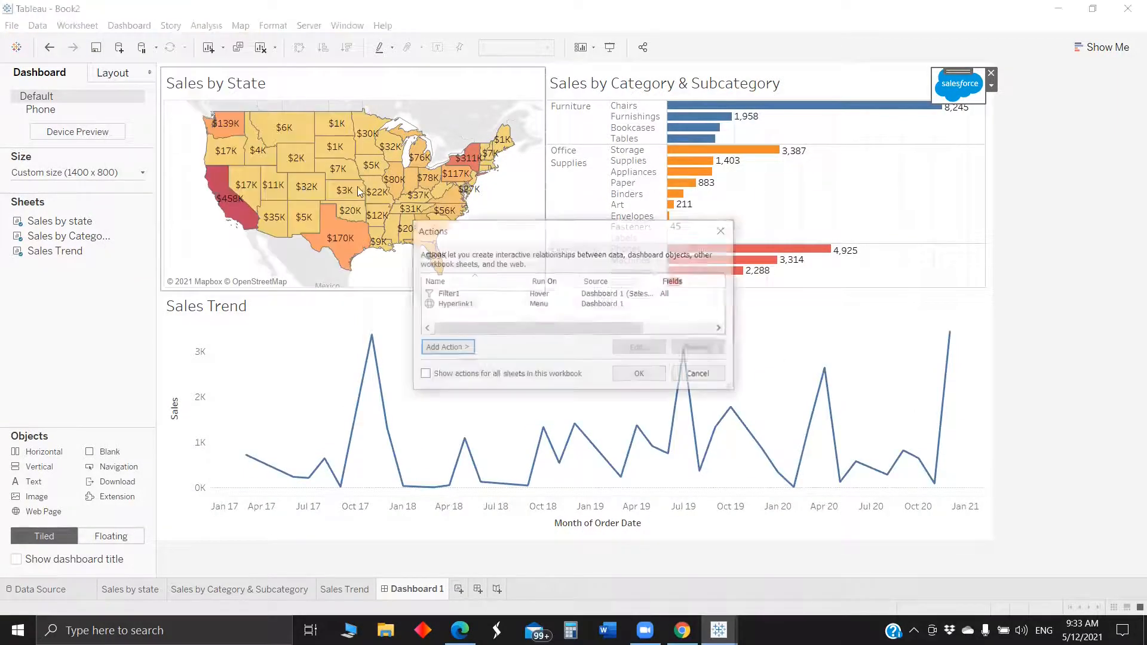
left_click(446, 348)
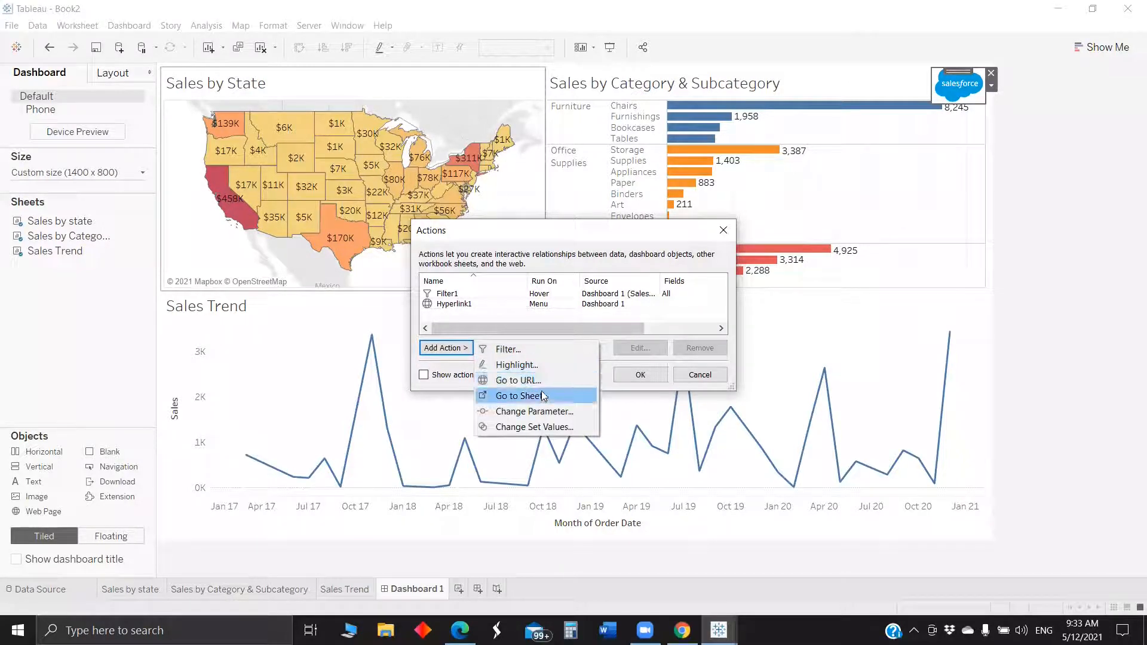
left_click(728, 237)
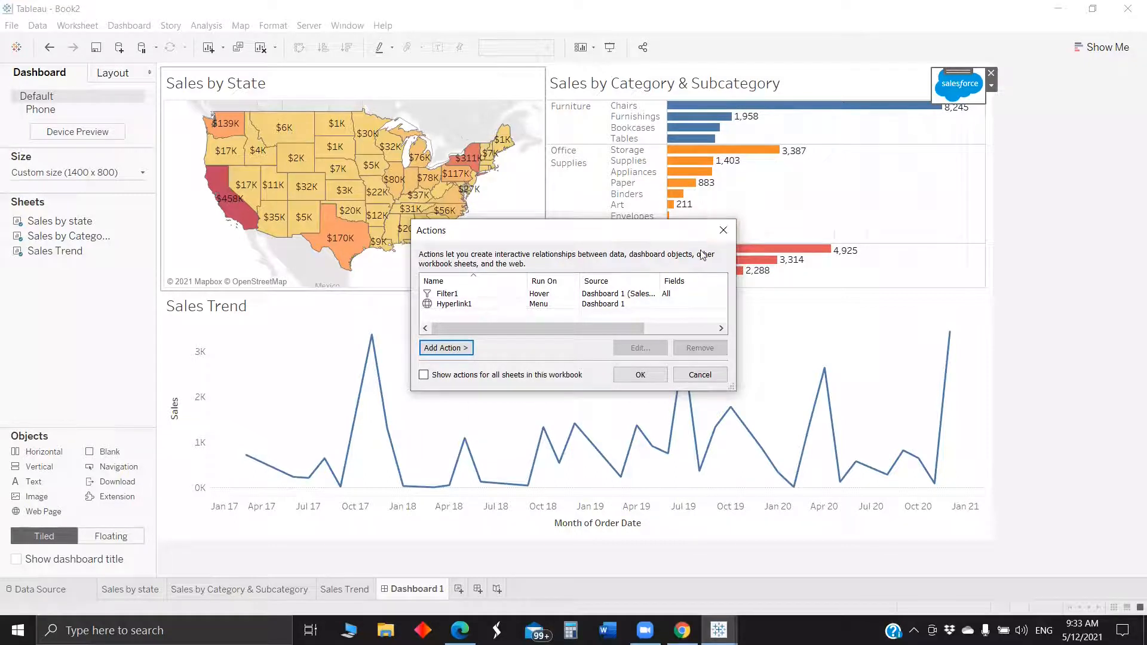
left_click(718, 237)
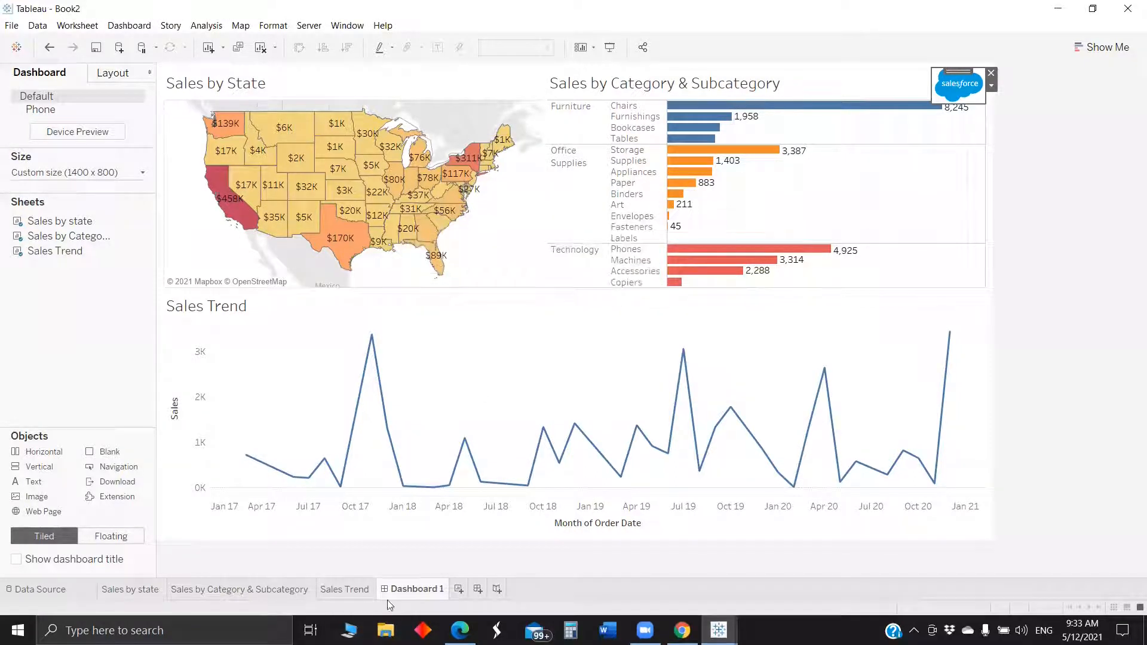
Go to the Sales by state worksheet, duplicate it as a crosstab, and swap the crosstab's rows and columns.
left_click(512, 243)
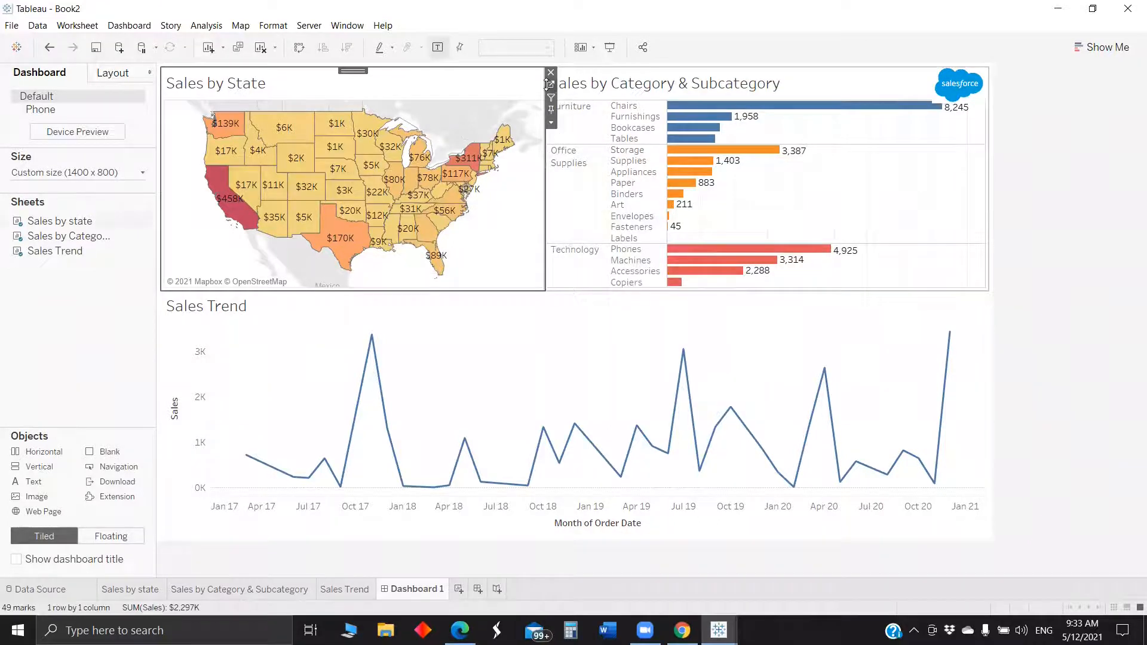
left_click(550, 85)
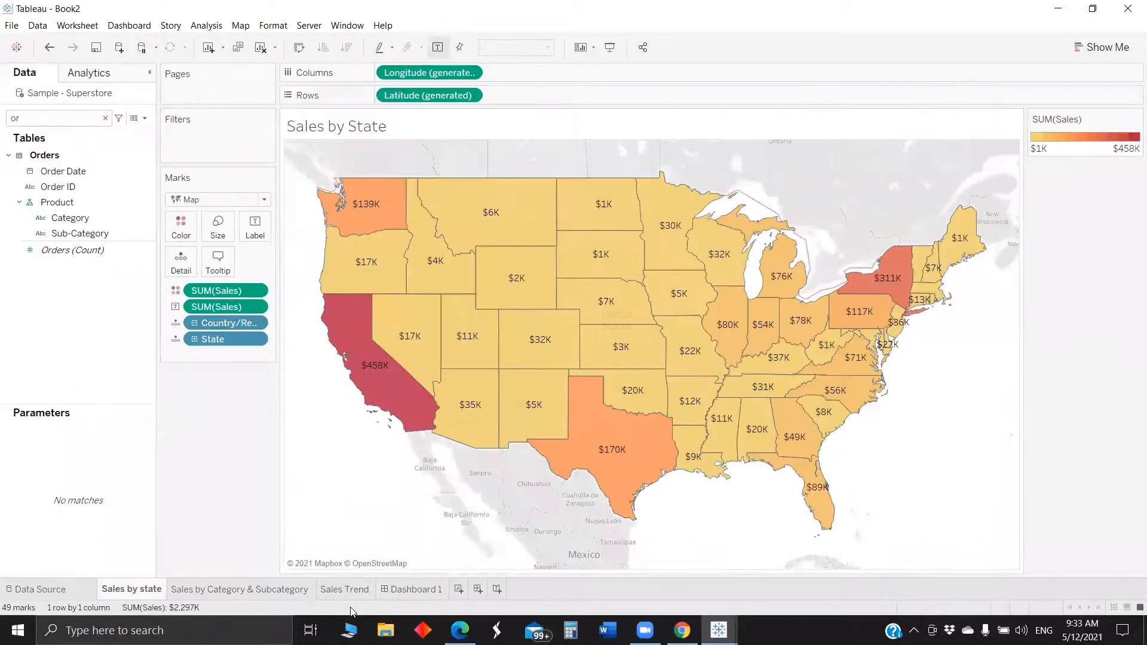
right_click(135, 595)
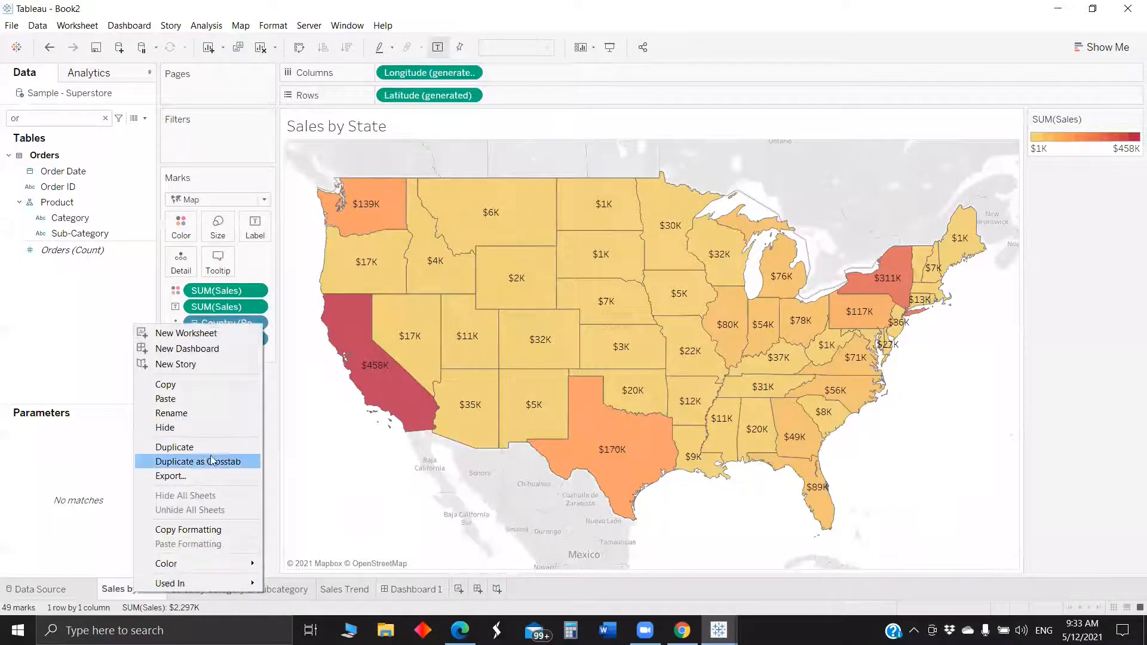
left_click(203, 459)
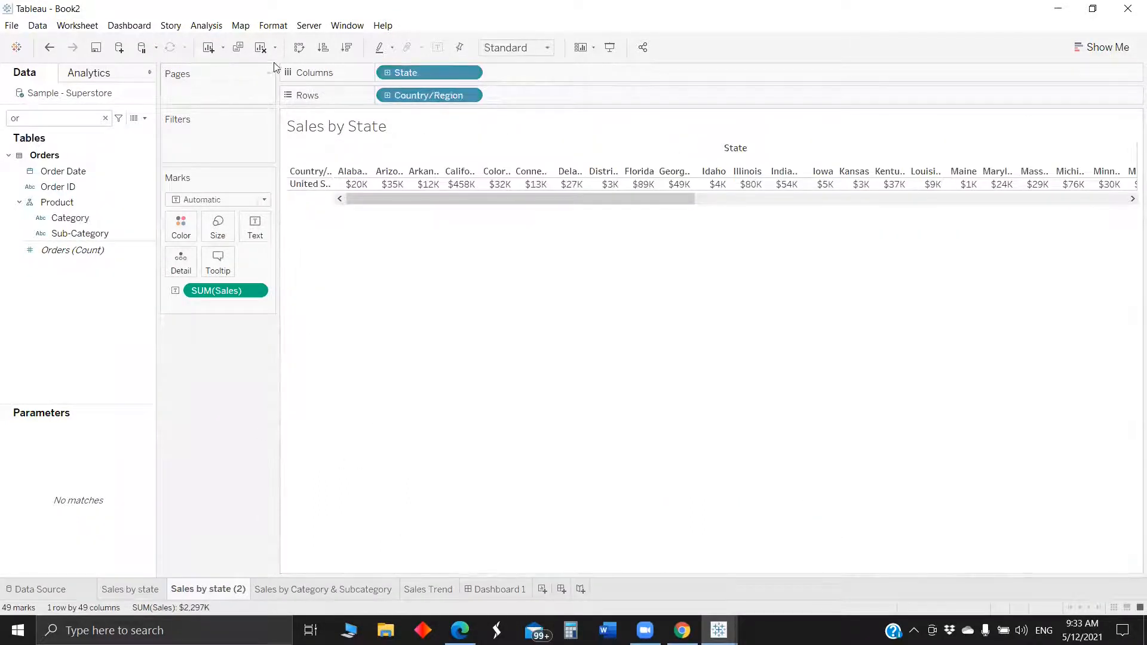
left_click(299, 47)
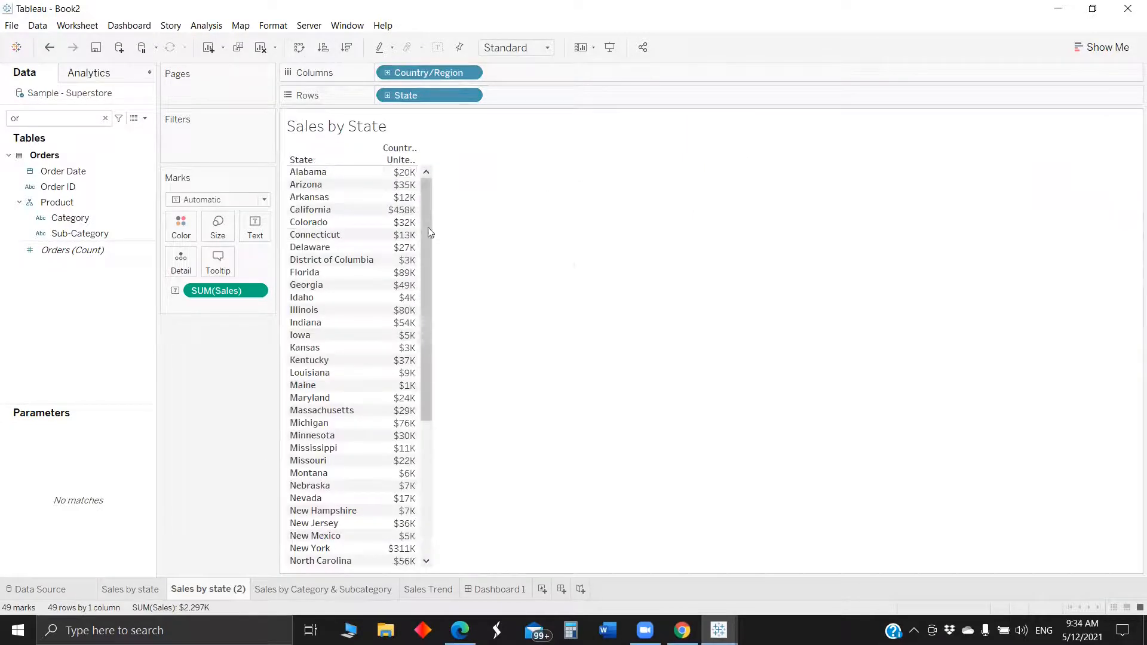
Remove Country/Region from the crosstab's columns, keeping State on the rows.
left_click_drag(424, 91, 657, 262)
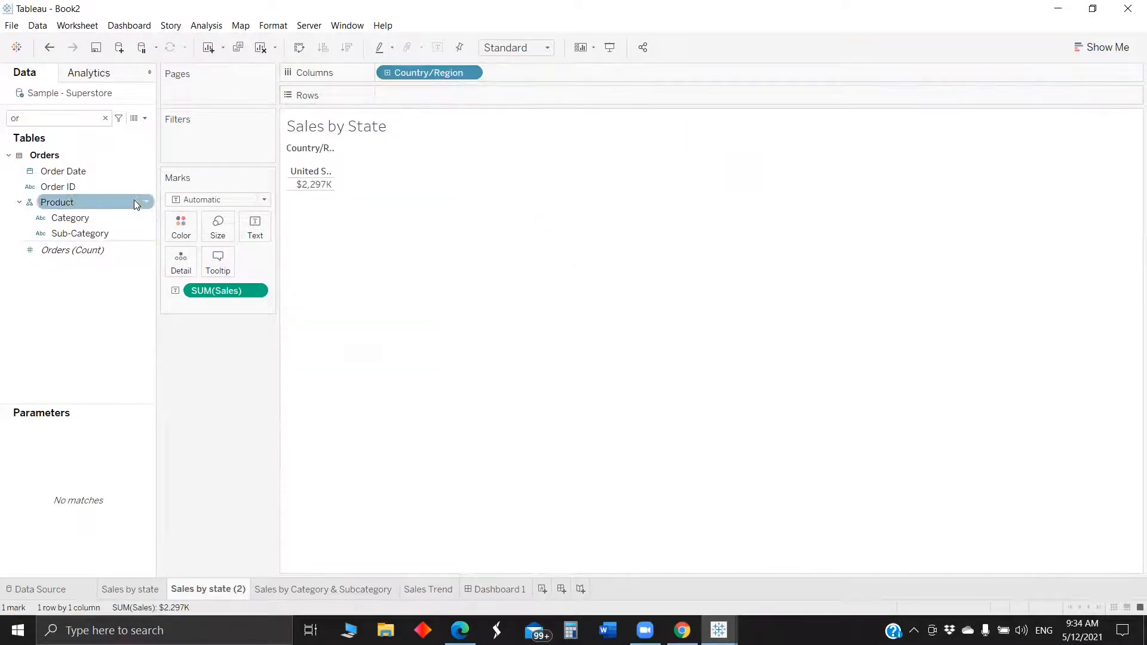
key("ctrl+z")
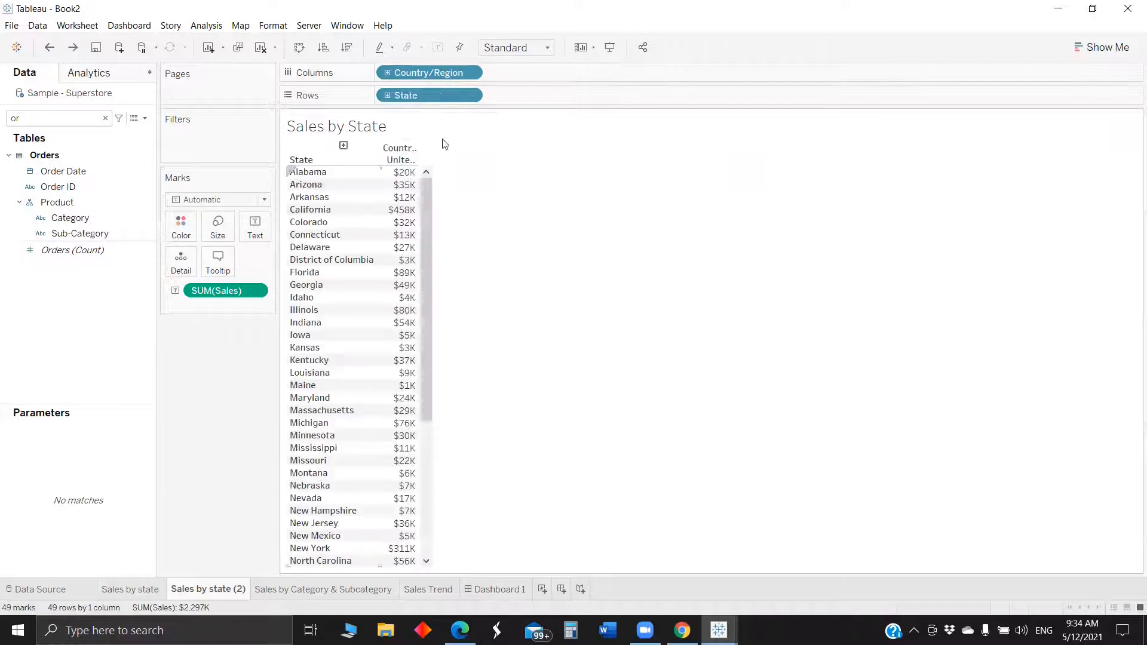
left_click_drag(427, 71, 691, 223)
Search the data fields for "cate" and add Category and Sub-Category to the crosstab's columns.
left_click(45, 125)
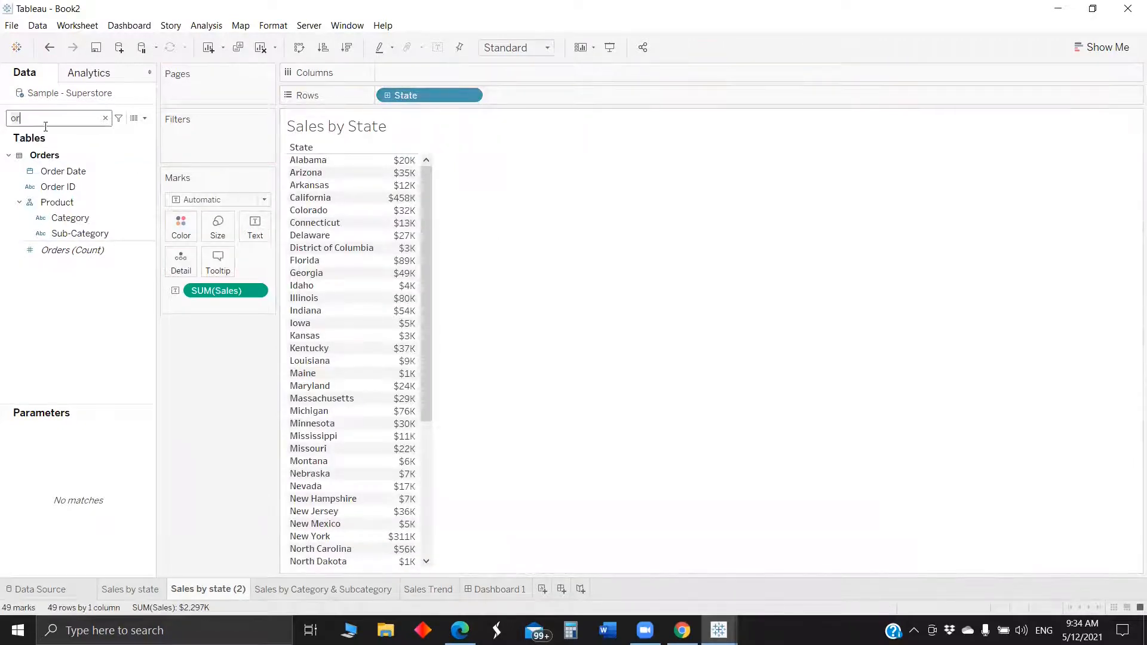
key("BackSpace")
key("BackSpace")
type("cate")
left_click_drag(67, 186, 433, 76)
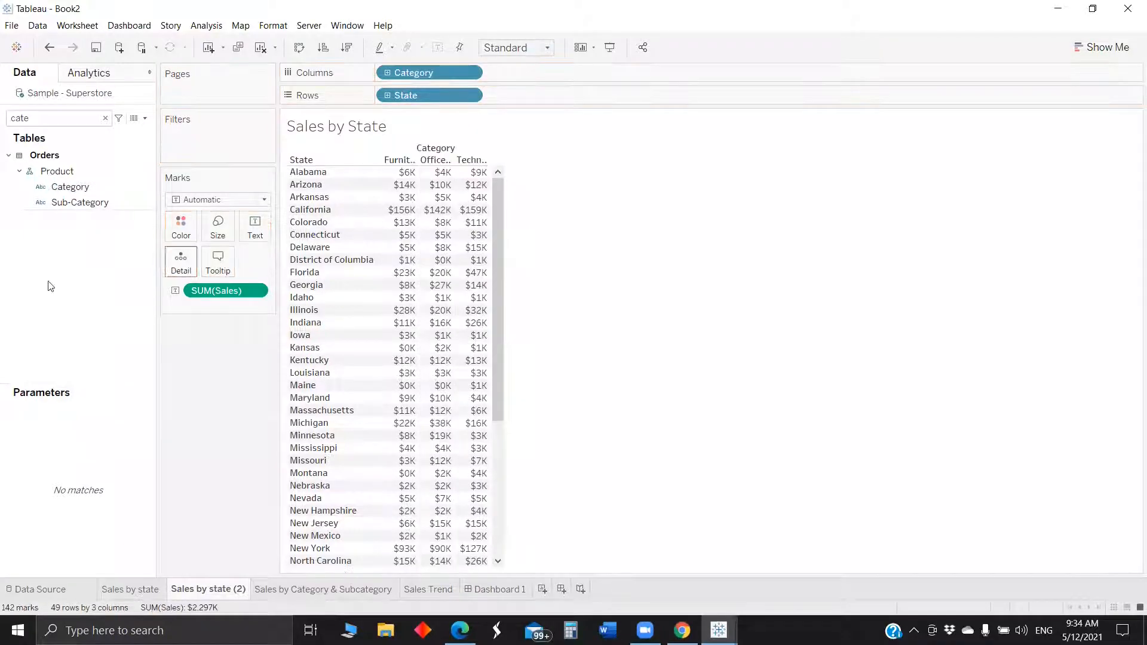
left_click_drag(173, 183, 540, 70)
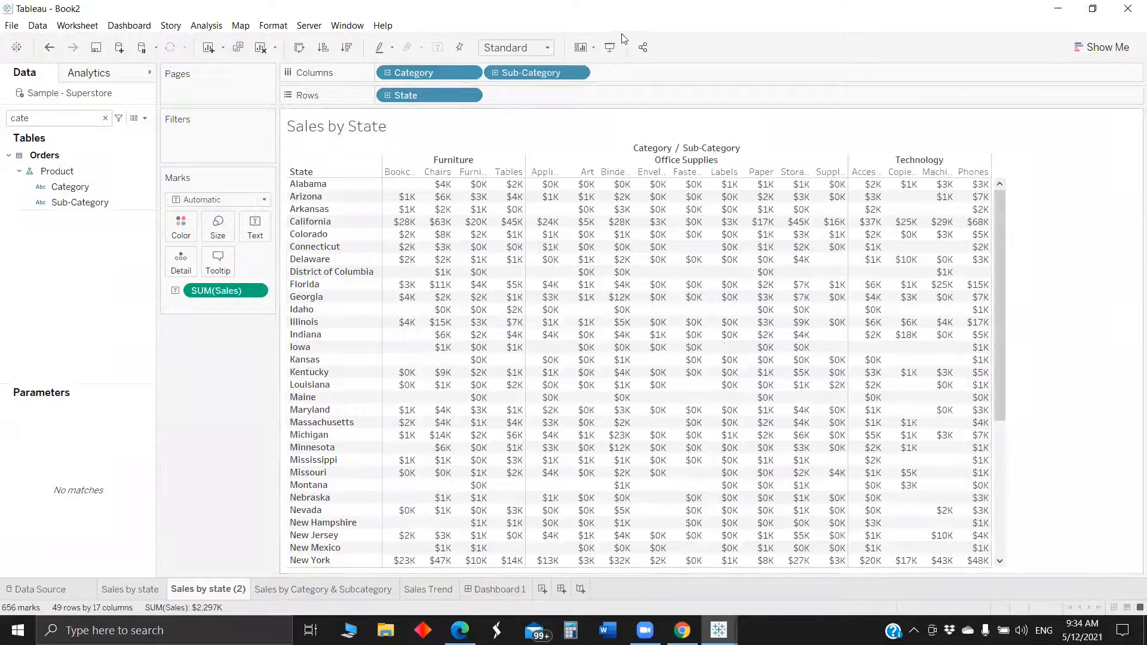
Try the Entire View fit on the crosstab, and settle on Fit Width.
left_click(526, 49)
left_click(522, 101)
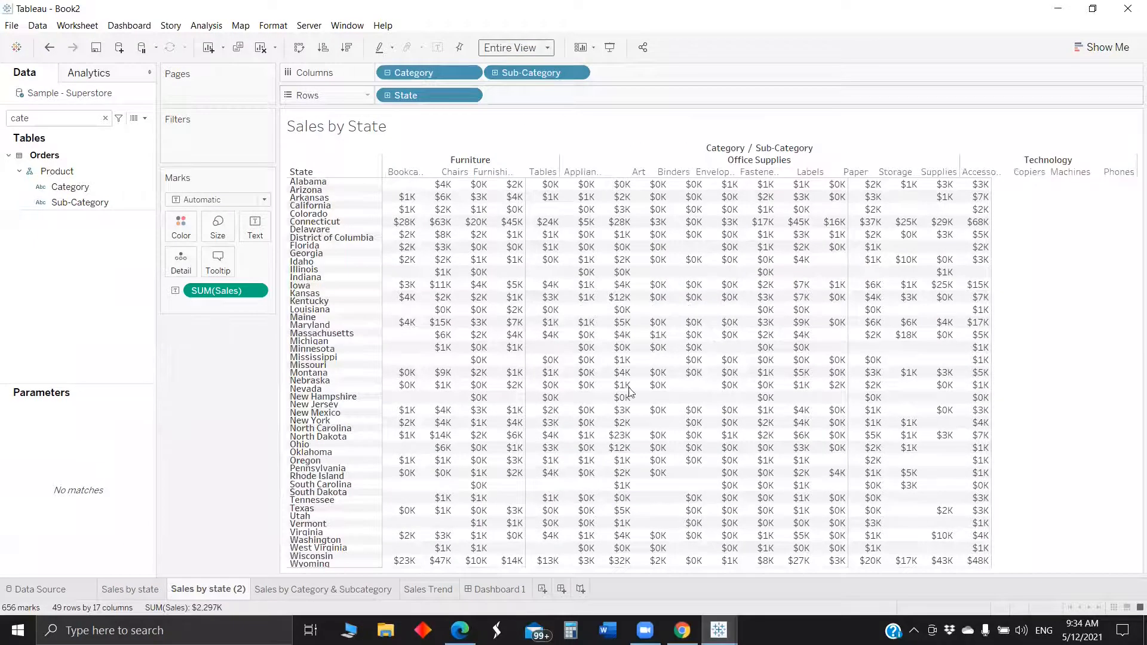
left_click(514, 47)
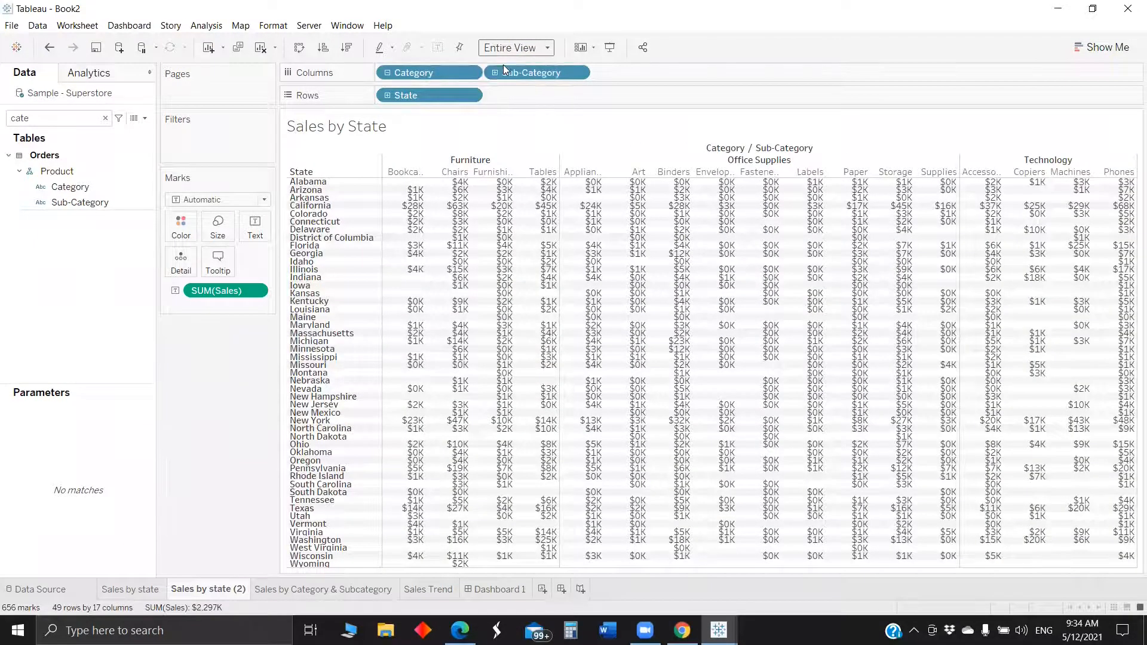
left_click(503, 64)
left_click(518, 48)
left_click(512, 70)
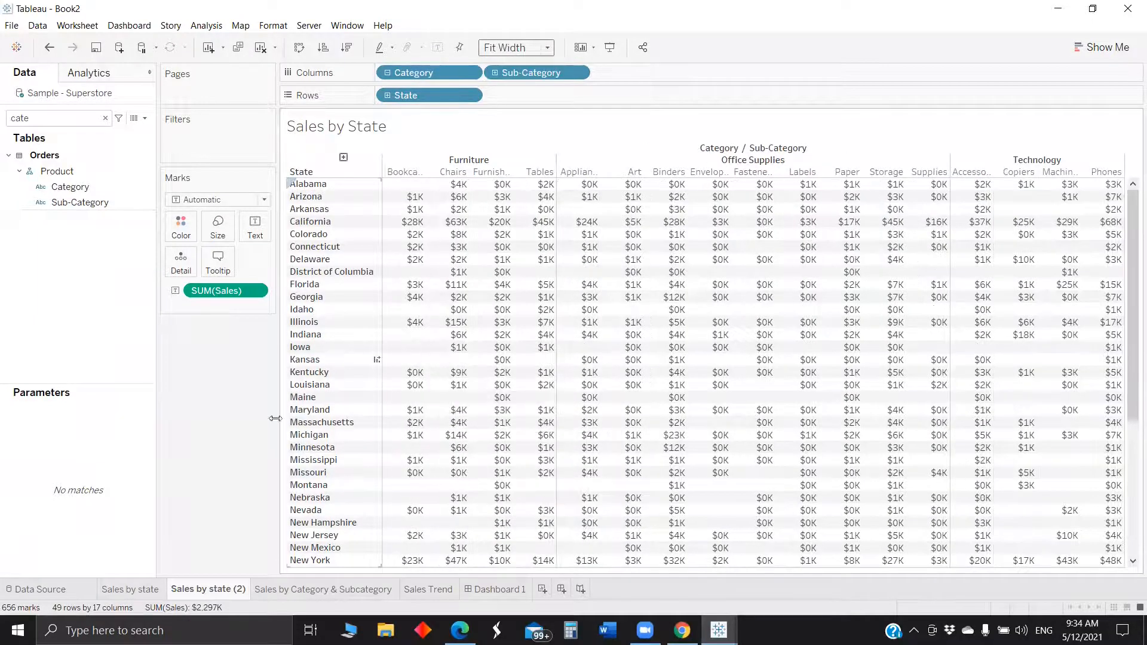
Format the SUM(Sales) numbers in the crosstab as custom currency with display units set to None.
left_click(255, 291)
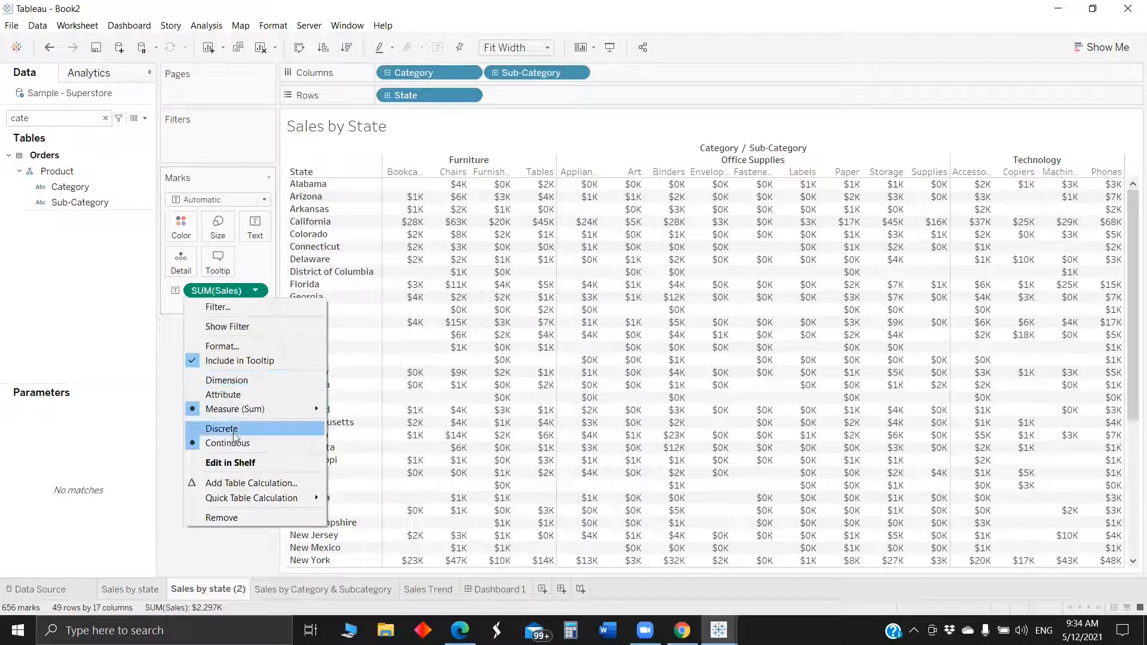
left_click(257, 346)
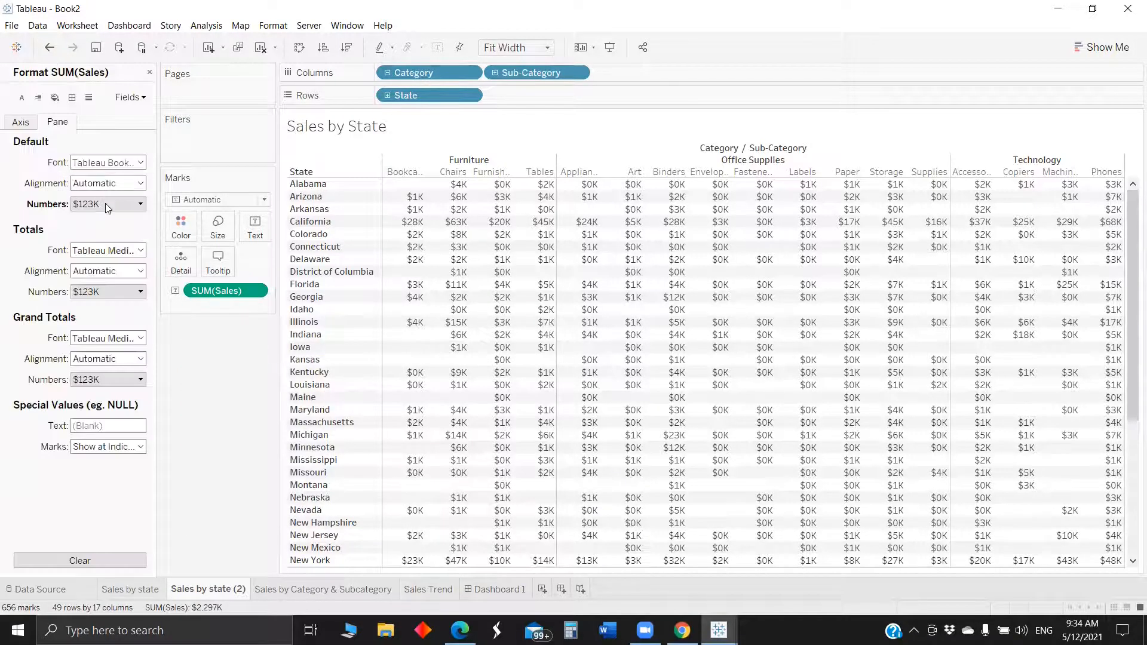
left_click(105, 203)
left_click(245, 307)
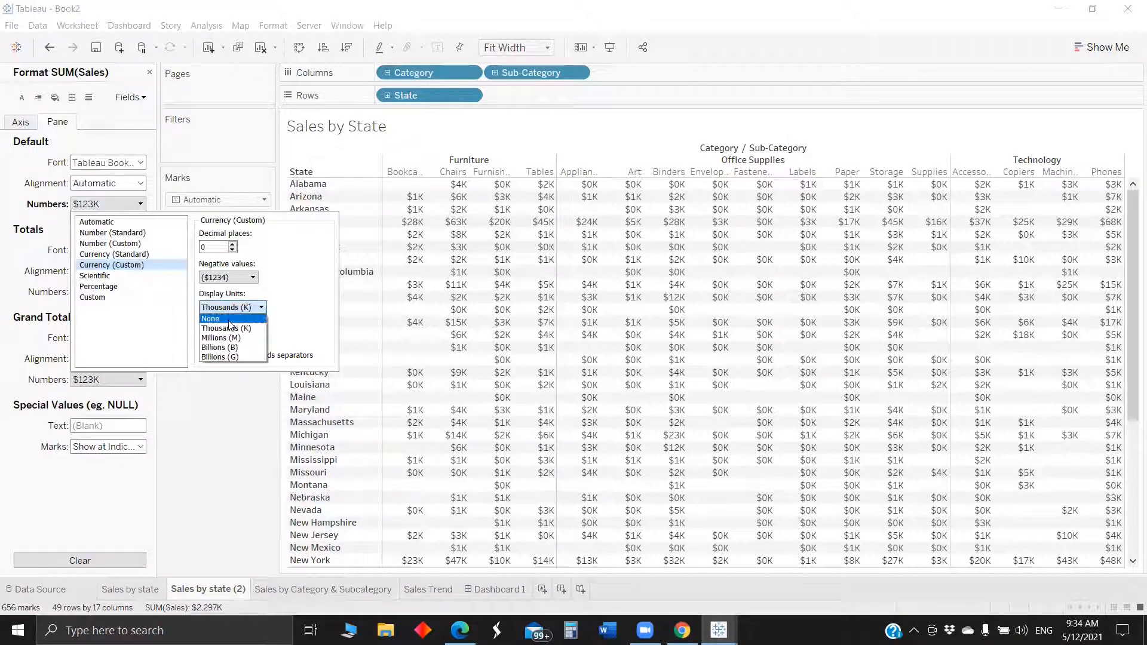
left_click(231, 319)
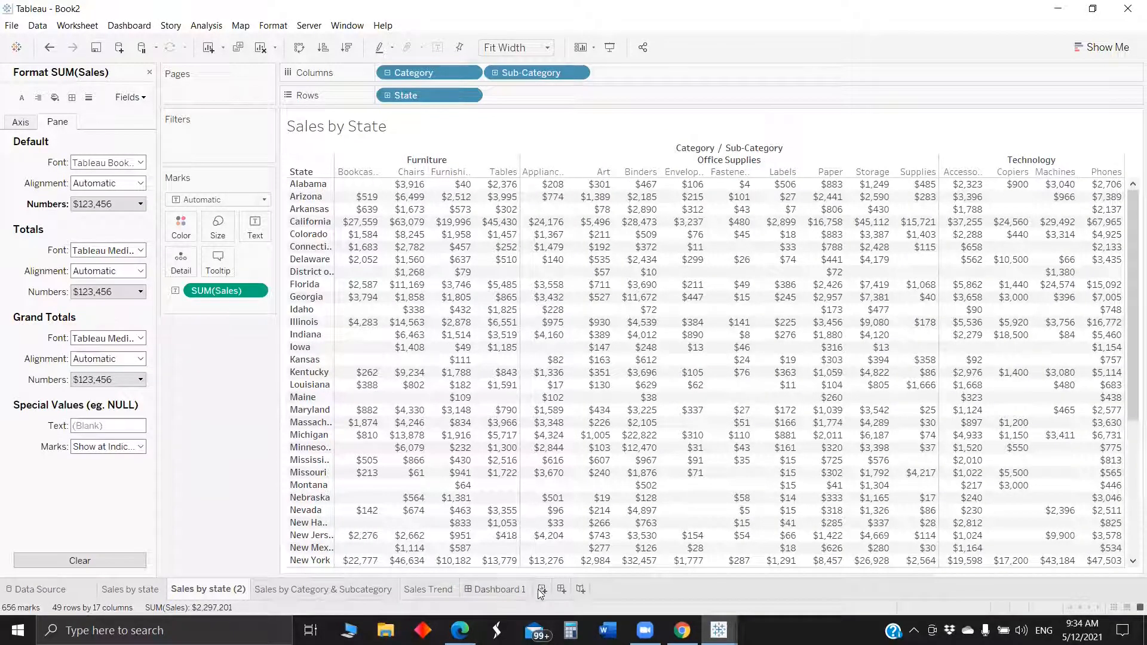
Create a new dashboard containing the Sales by state (2) sheet and set the dashboard's width to 1400 px.
left_click(561, 591)
left_click_drag(51, 233, 323, 241)
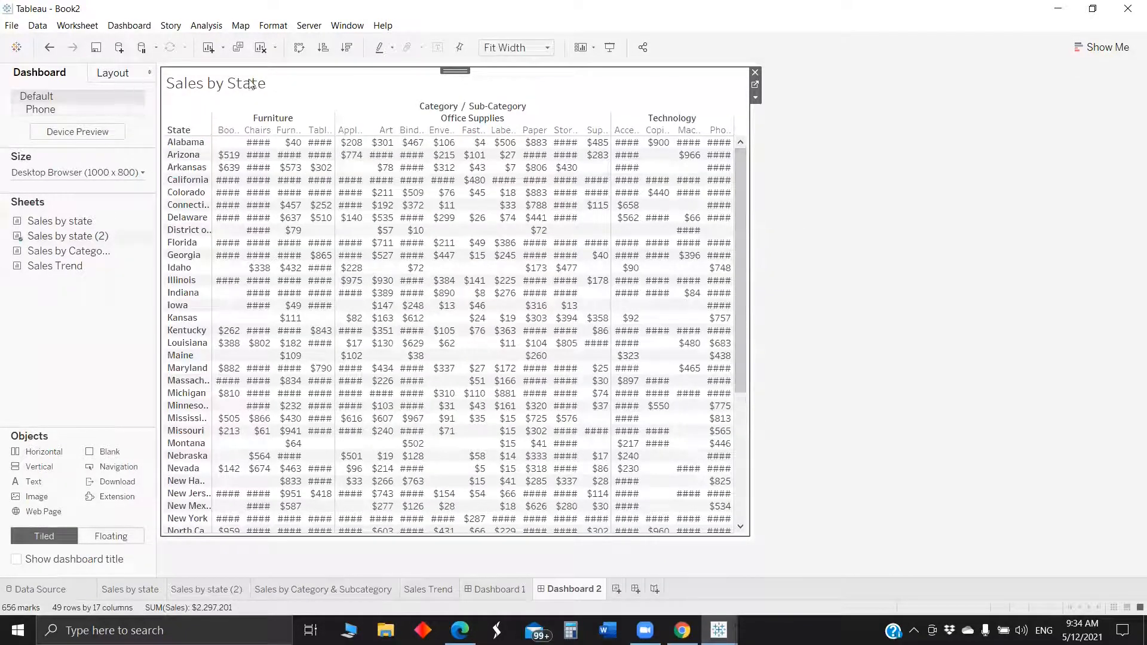
left_click(112, 176)
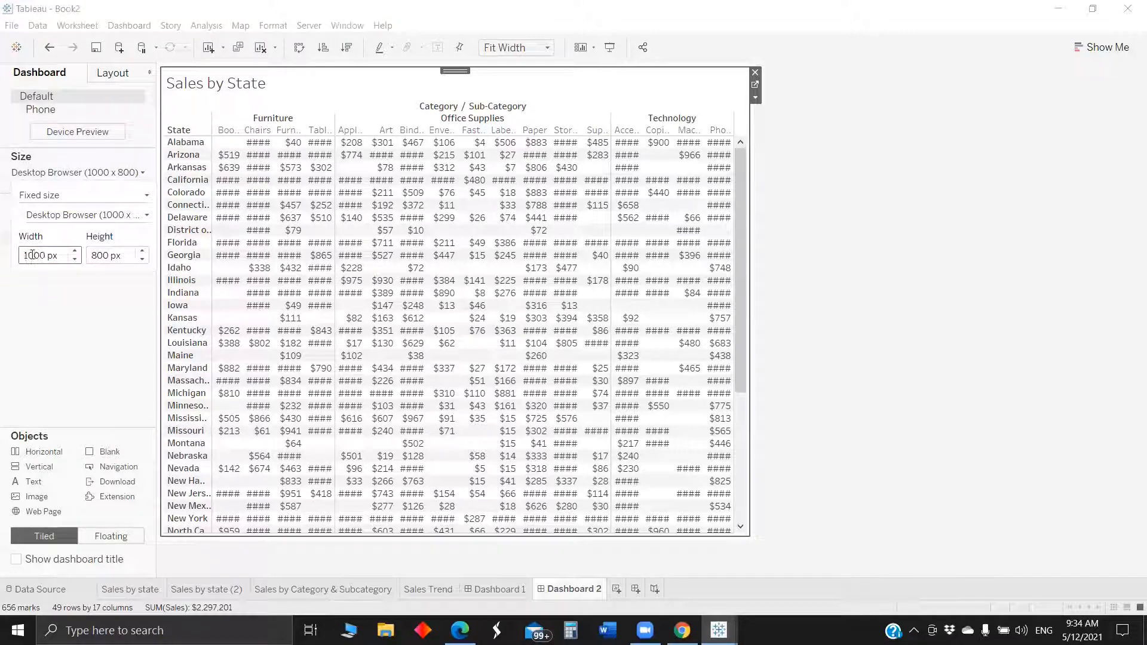
type("1400")
key("Return")
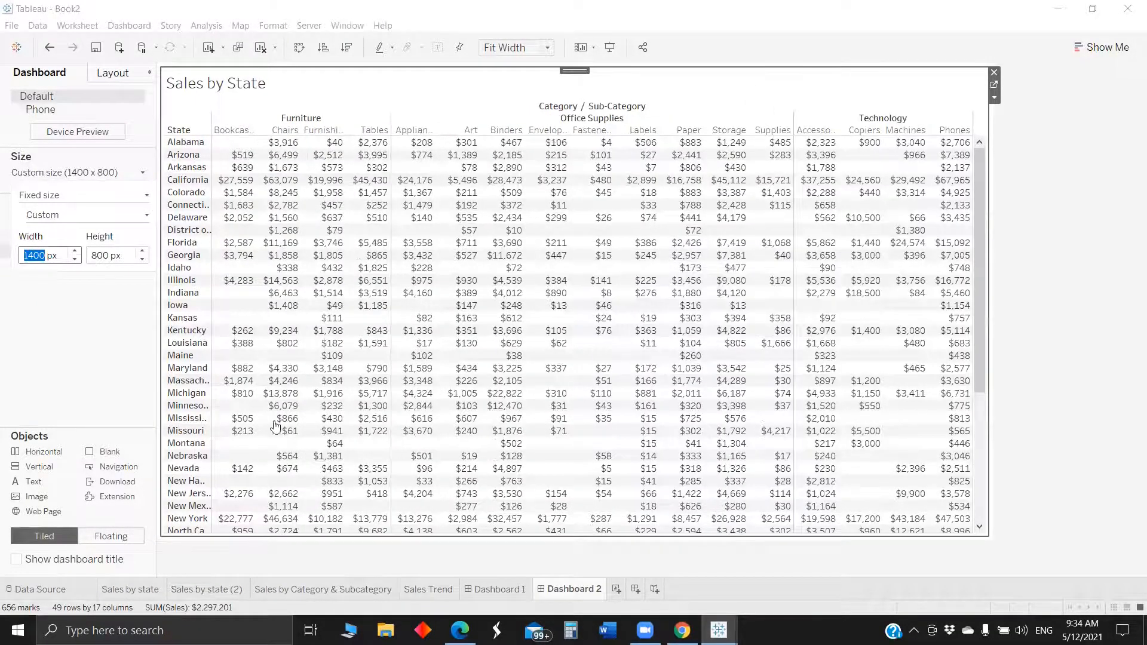
Rename the new dashboard as "Detailed dashboard".
left_click(569, 589)
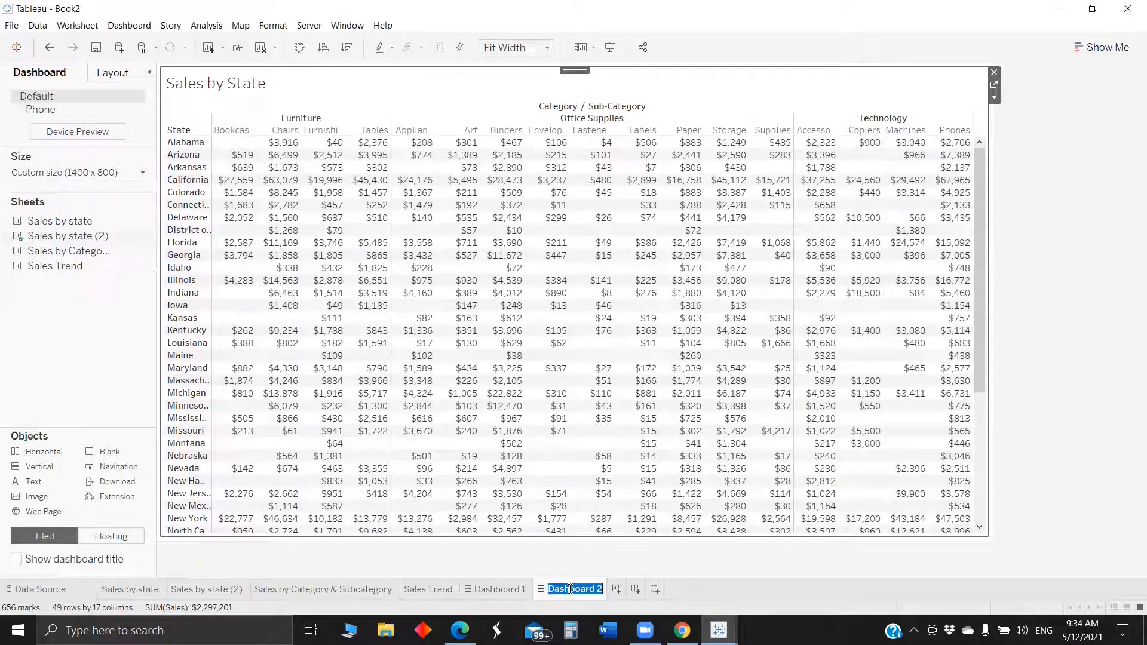
type("Detailed dashboard")
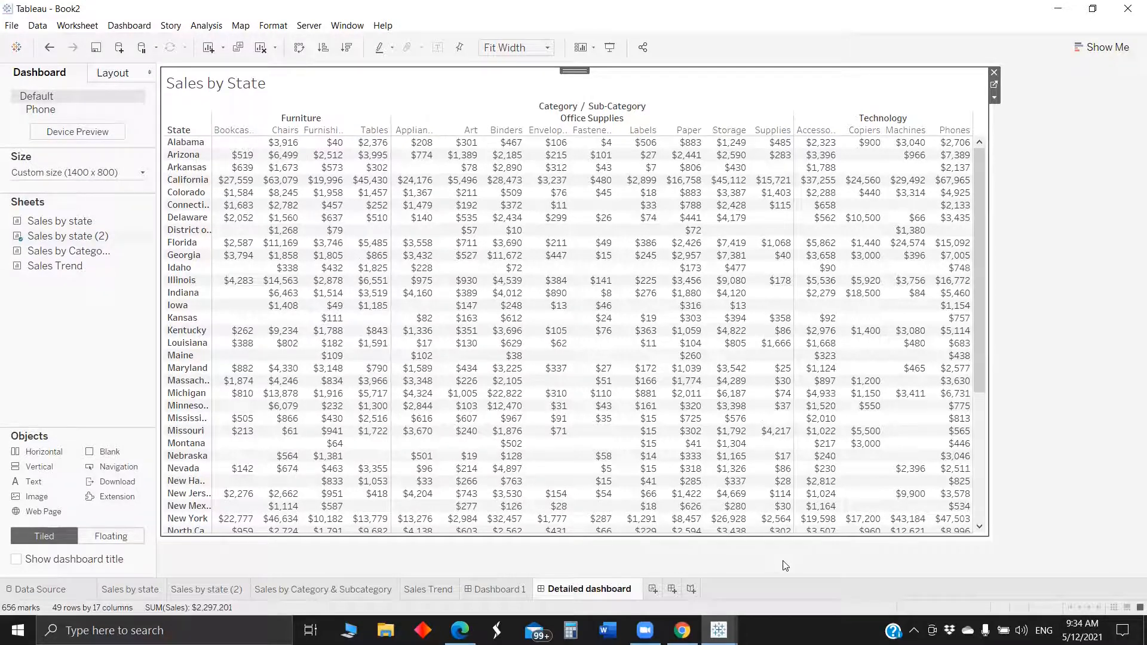
key("Return")
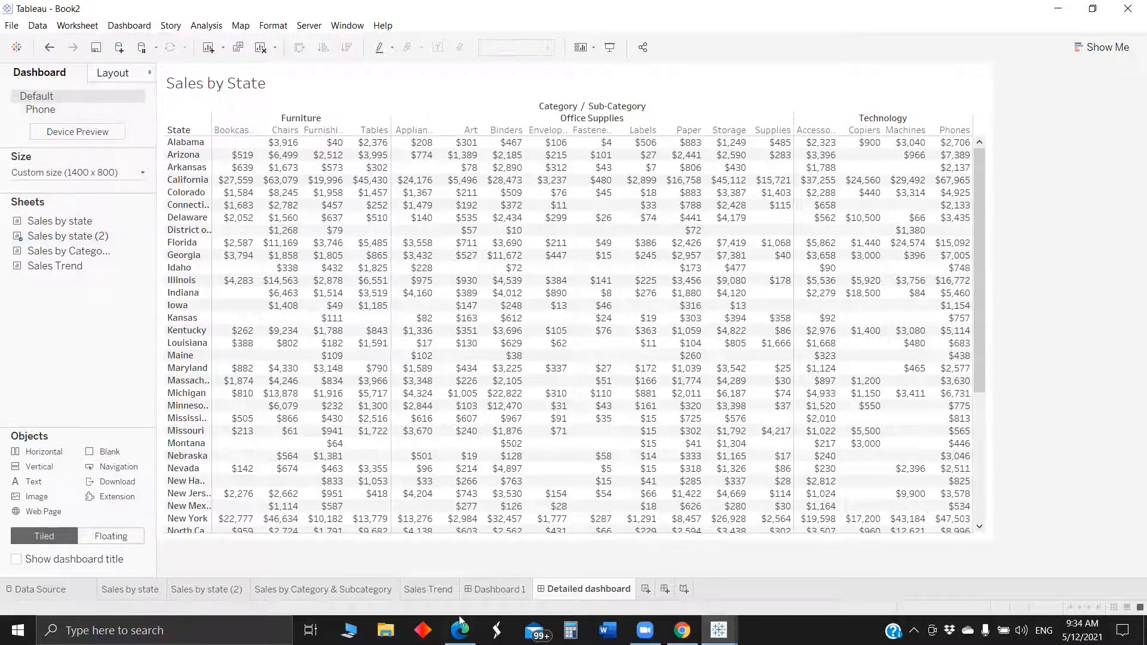
Hide all sheets used in Dashboard 1 and Detailed dashboard, and check both dashboards, ending on Dashboard 1.
left_click(500, 590)
right_click(499, 589)
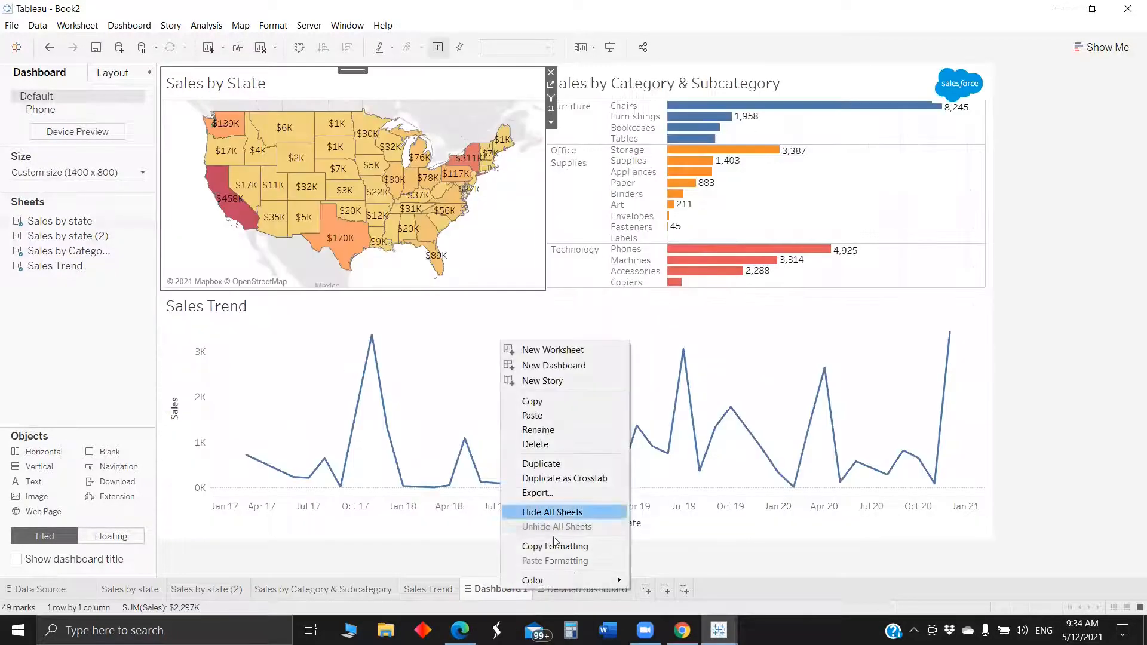
left_click(538, 512)
right_click(278, 590)
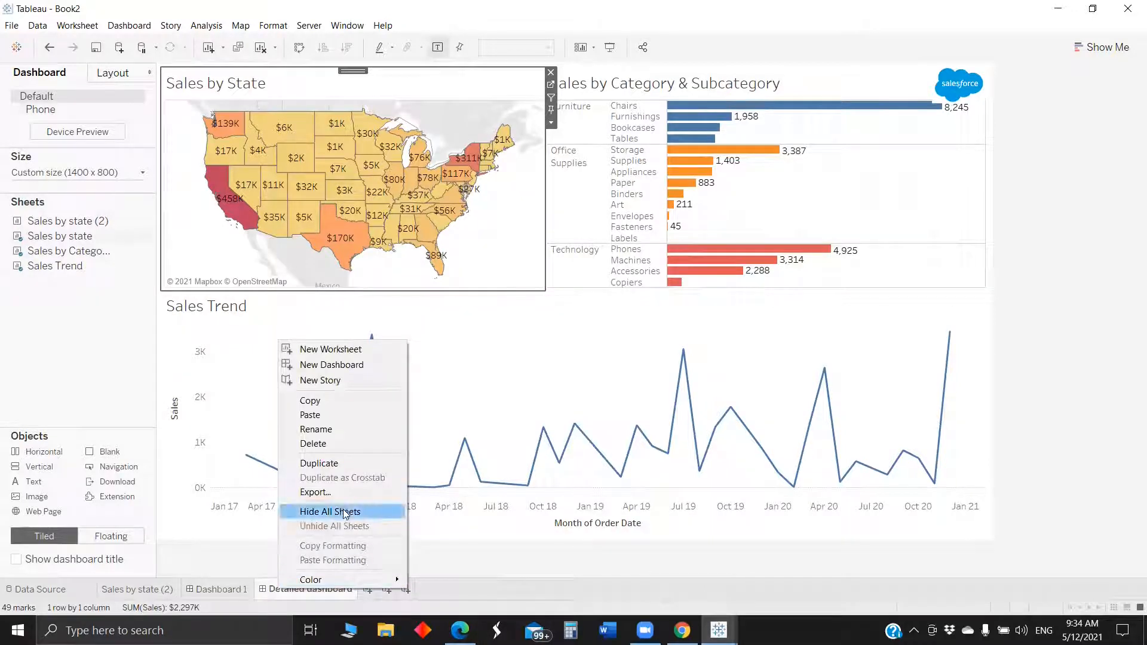
left_click(316, 512)
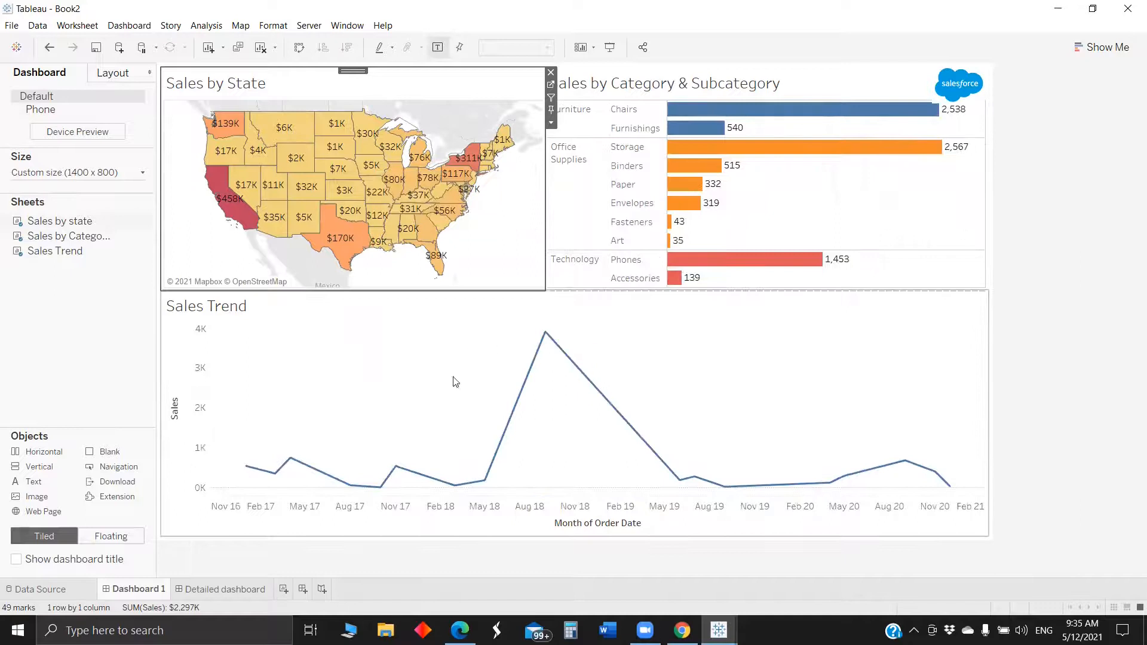
left_click(222, 589)
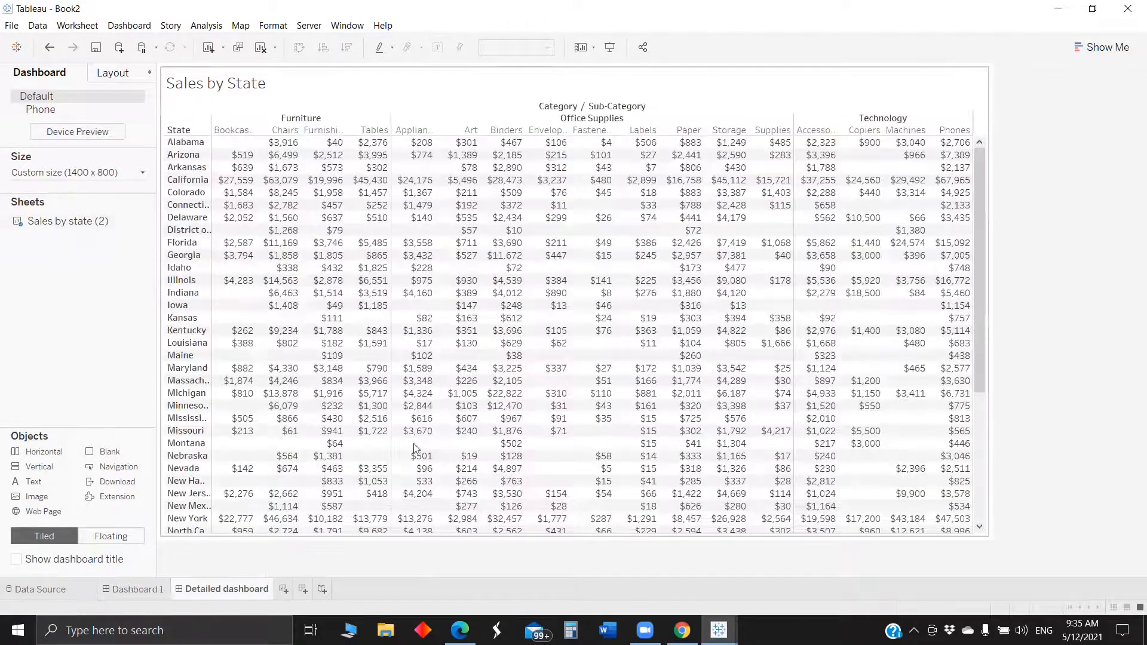
left_click(131, 588)
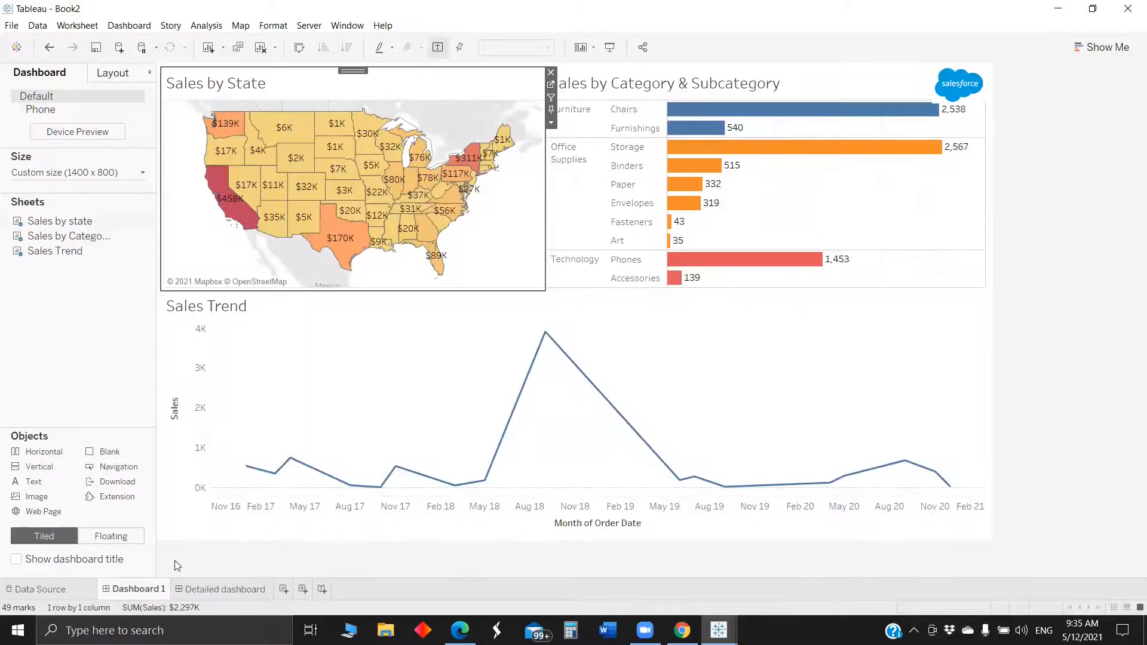
Add a Go to Sheet action on Dashboard 1 from only Sales by state to Detailed dashboard, run on Menu.
left_click(130, 25)
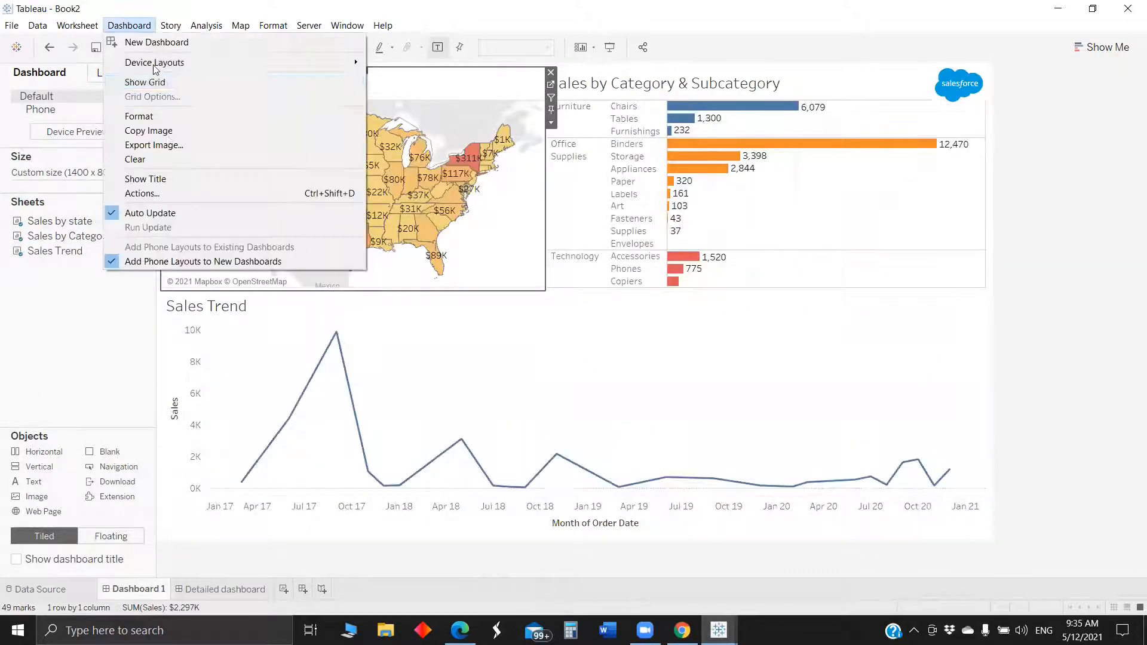
left_click(172, 195)
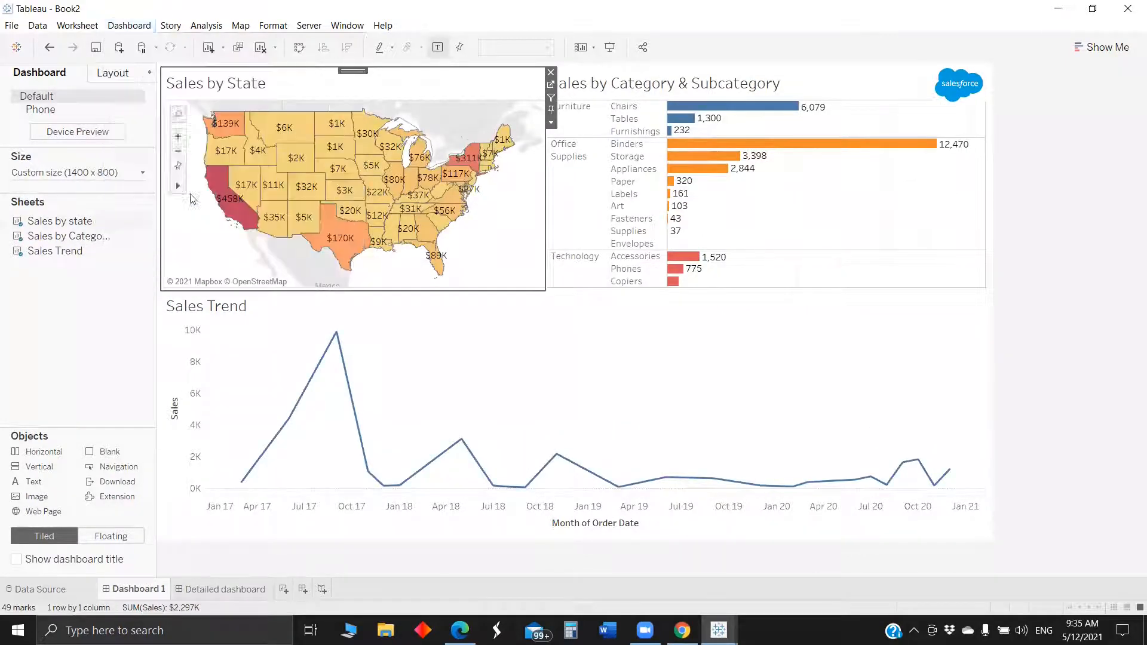
left_click(456, 348)
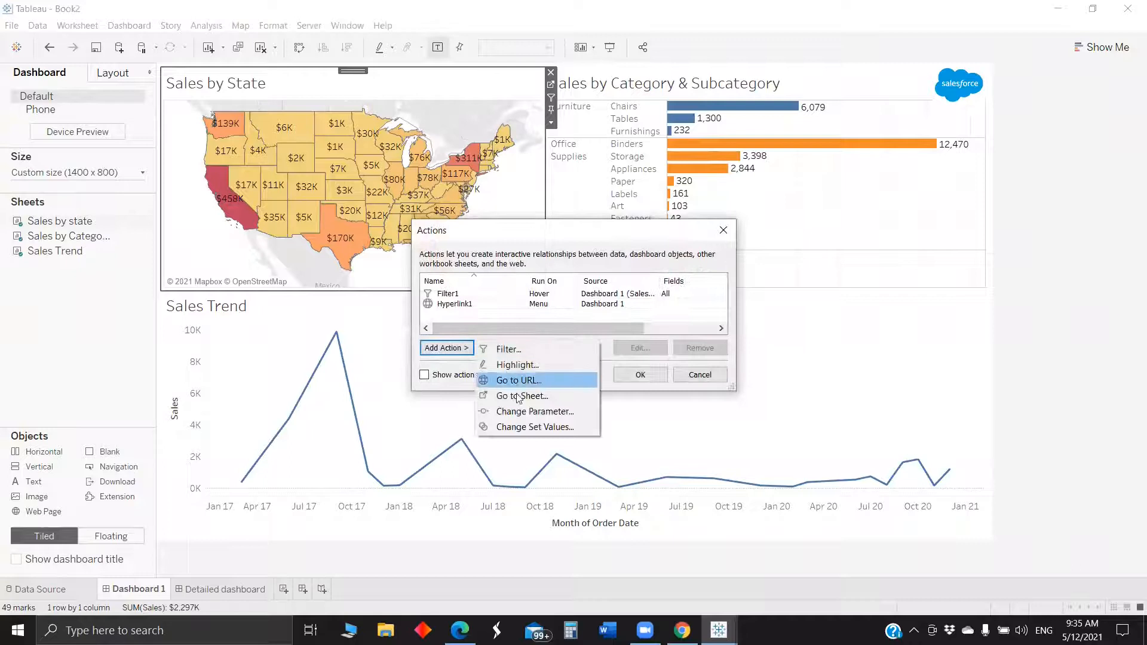
left_click(515, 397)
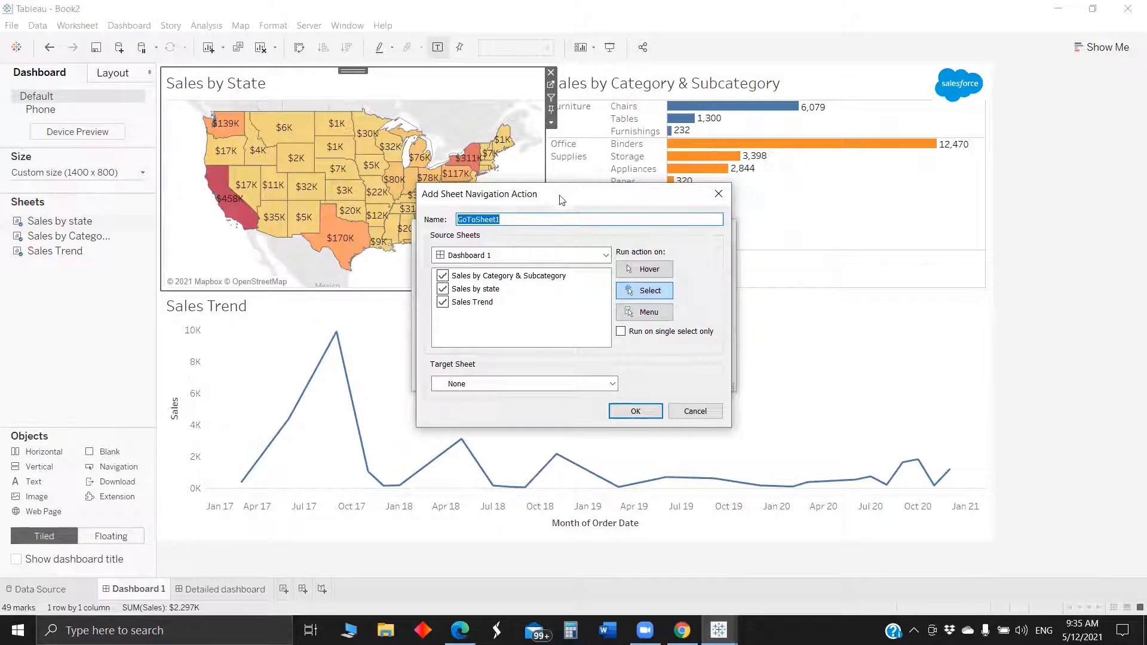
left_click_drag(561, 200, 584, 192)
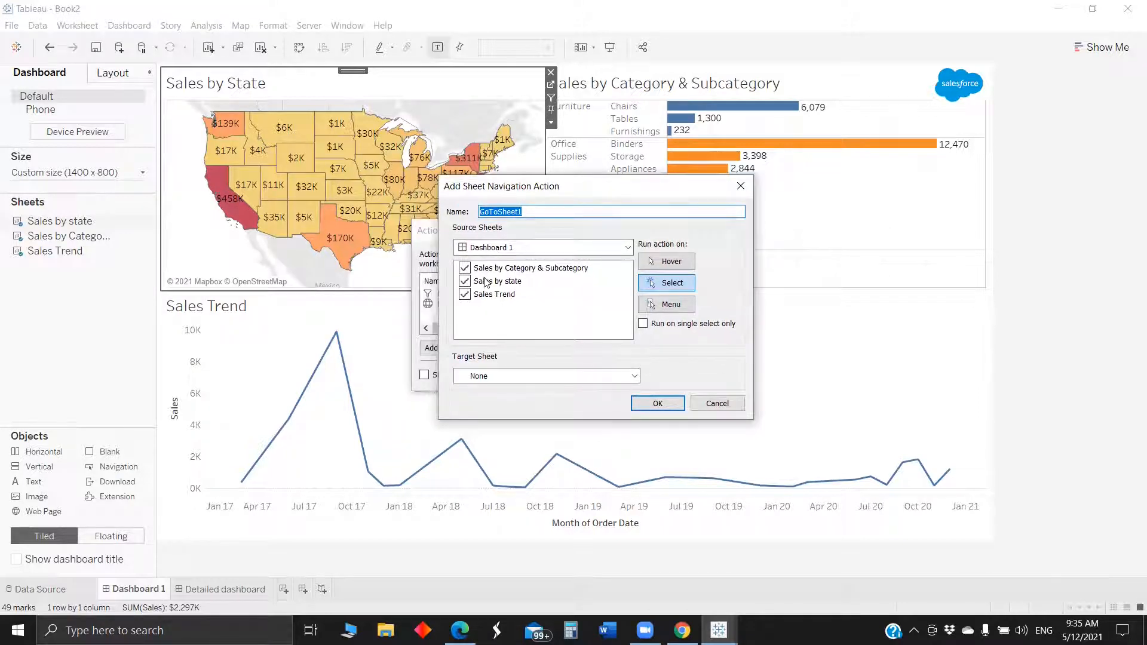
left_click(465, 294)
left_click(464, 267)
left_click(488, 376)
left_click(501, 412)
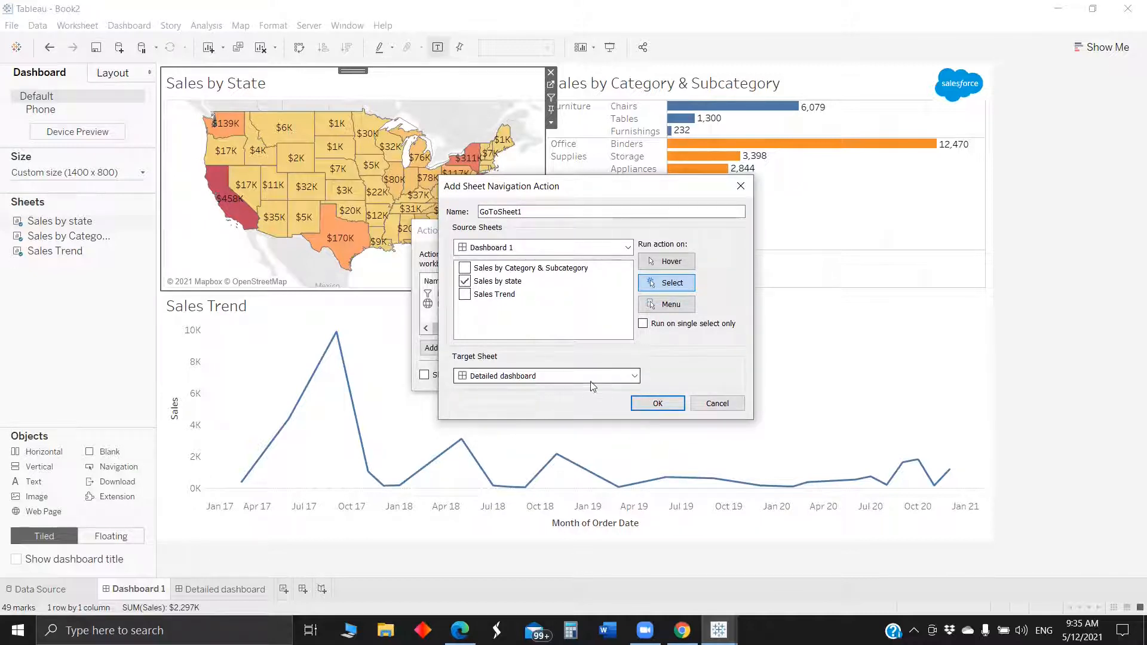
left_click(667, 306)
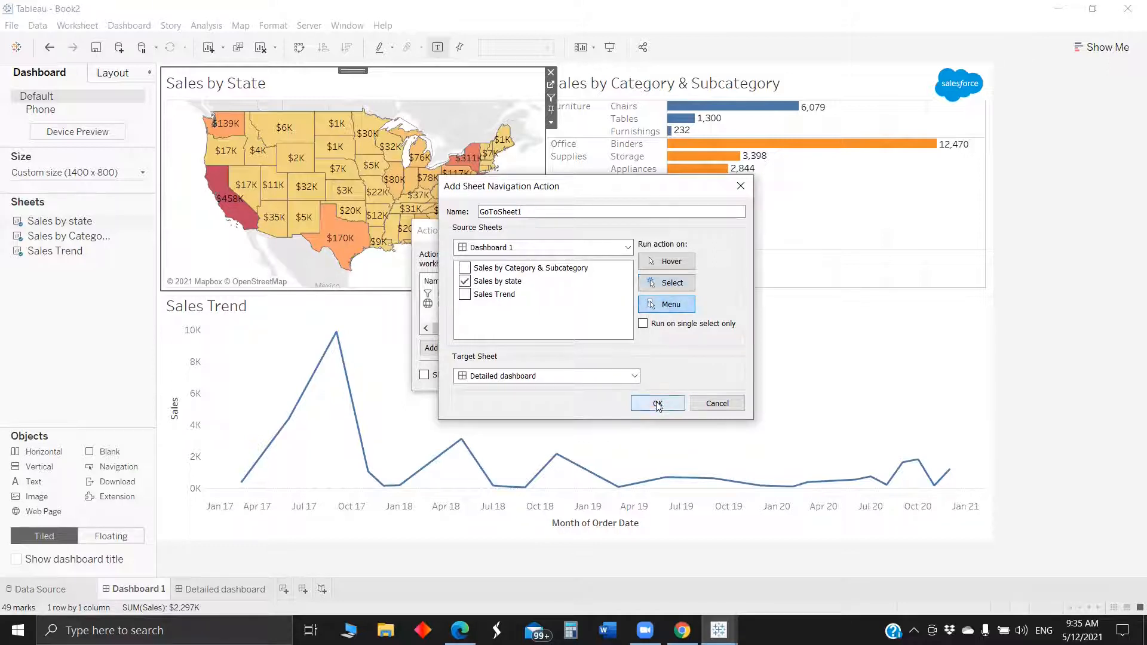
left_click(656, 402)
left_click(648, 375)
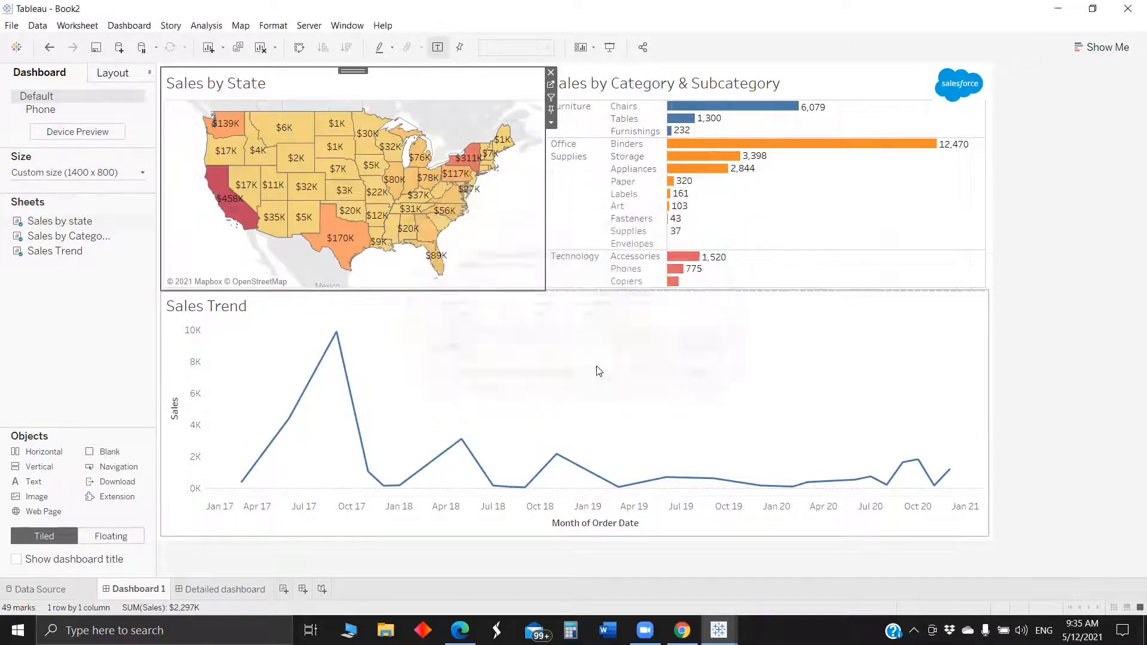
Test the GoToSheet1 action from Colorado on the Sales by State map and return to Dashboard 1.
left_click(299, 161)
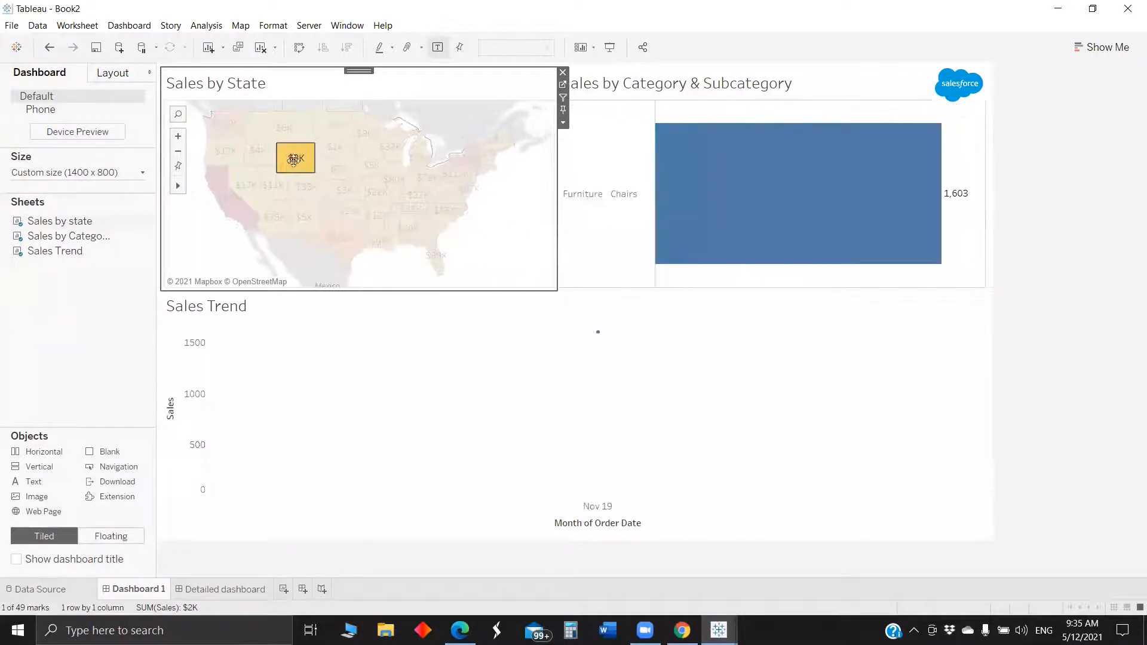
left_click(300, 190)
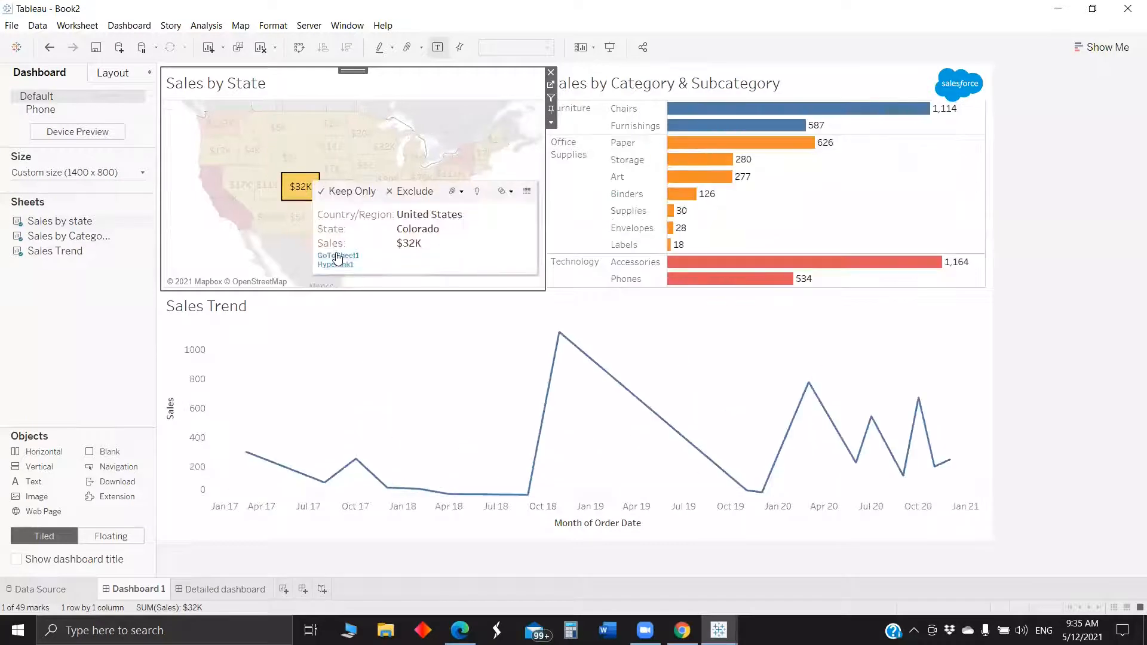
left_click(338, 256)
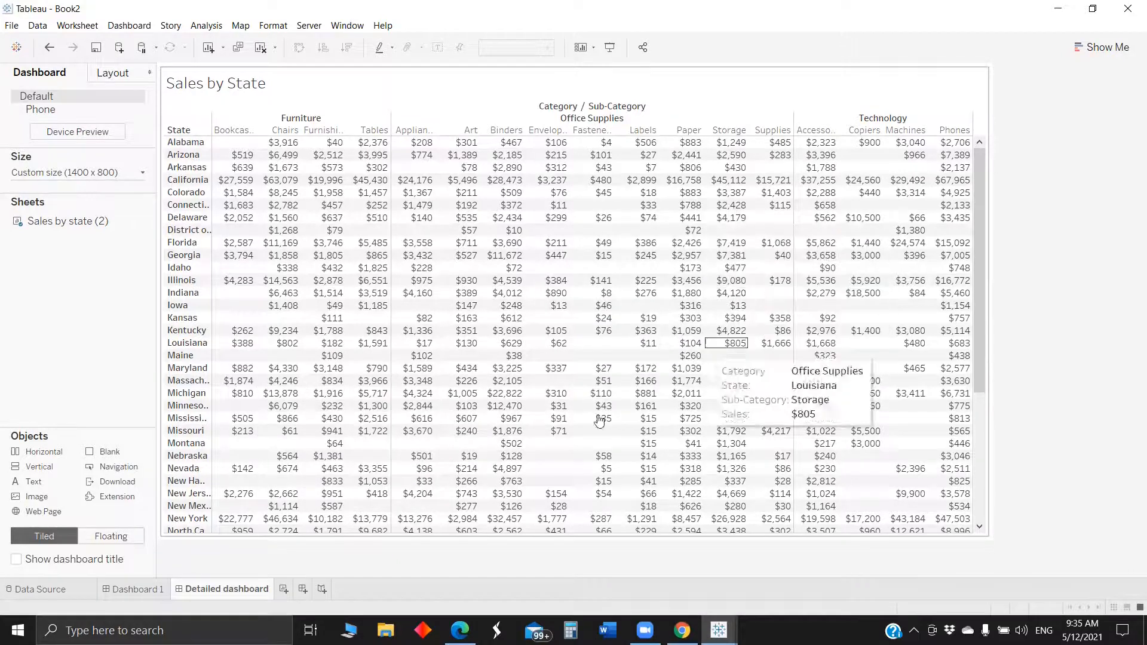
left_click(142, 588)
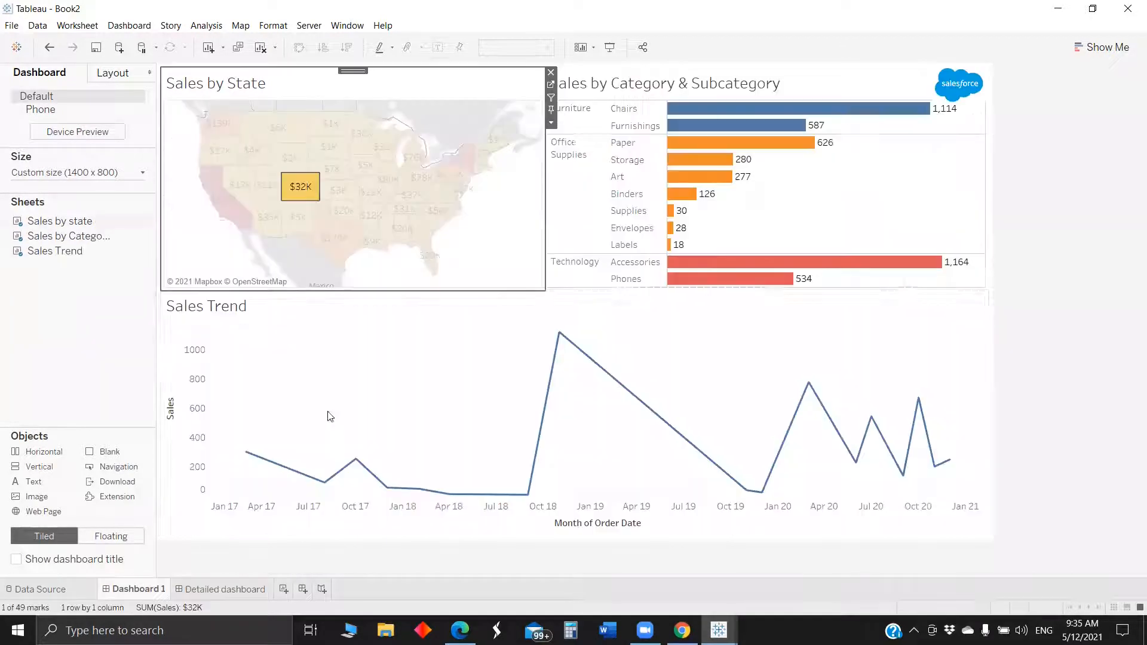
mouse_move(299, 180)
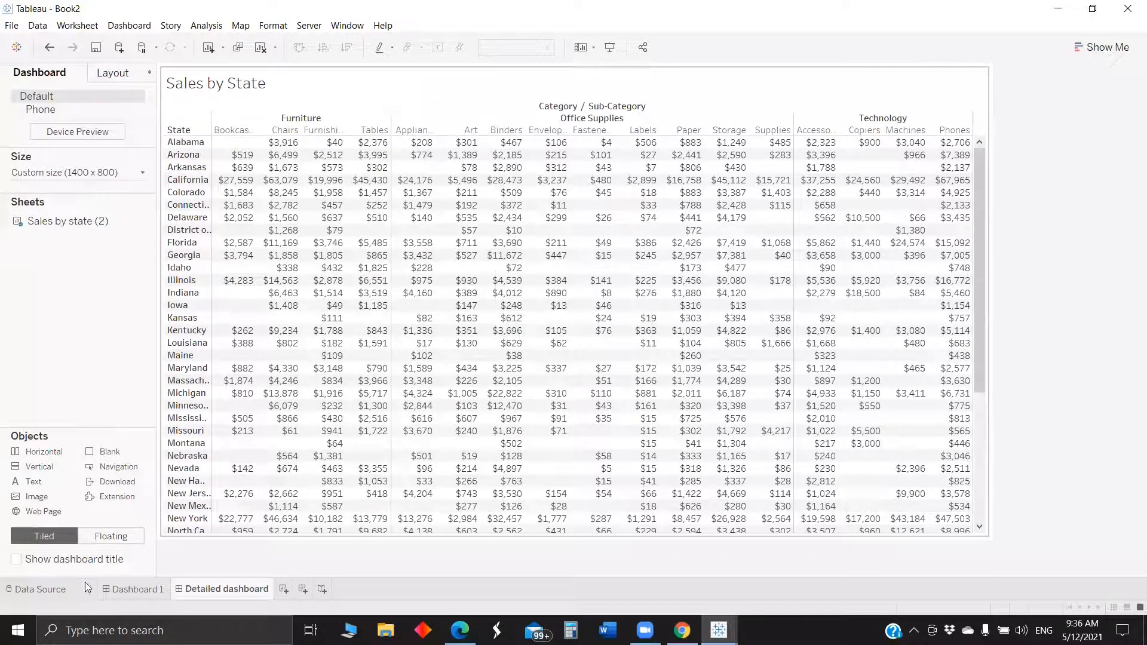
left_click(145, 594)
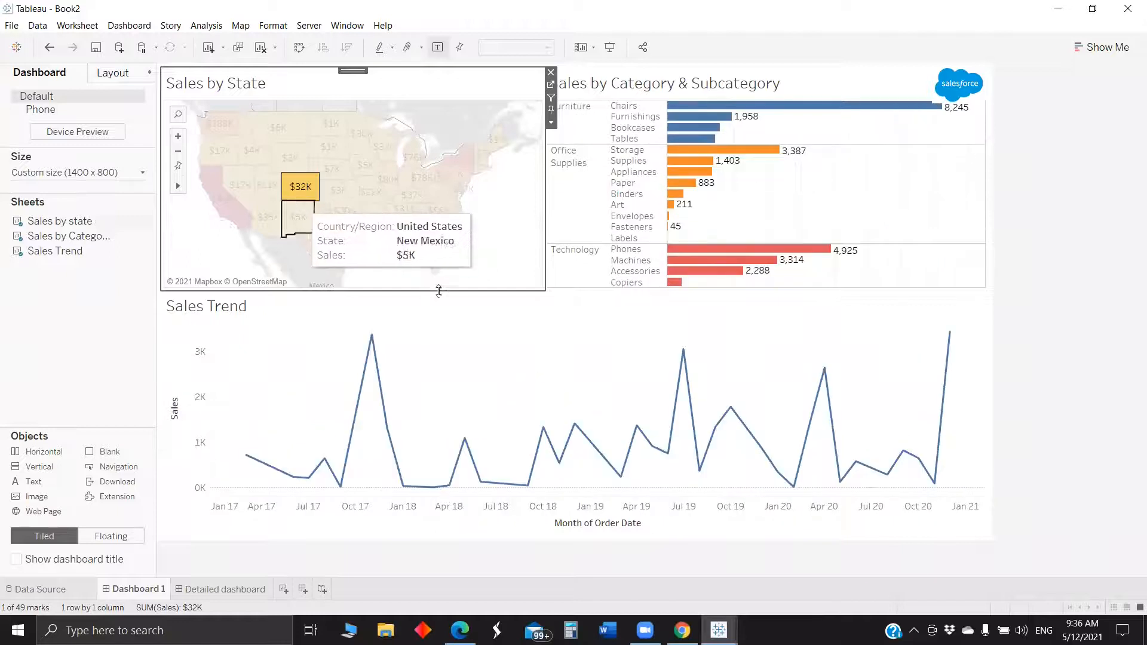
Add a filter action on Select from Sales by state to Sales by state (2) on Detailed dashboard, showing all values when cleared.
left_click(135, 28)
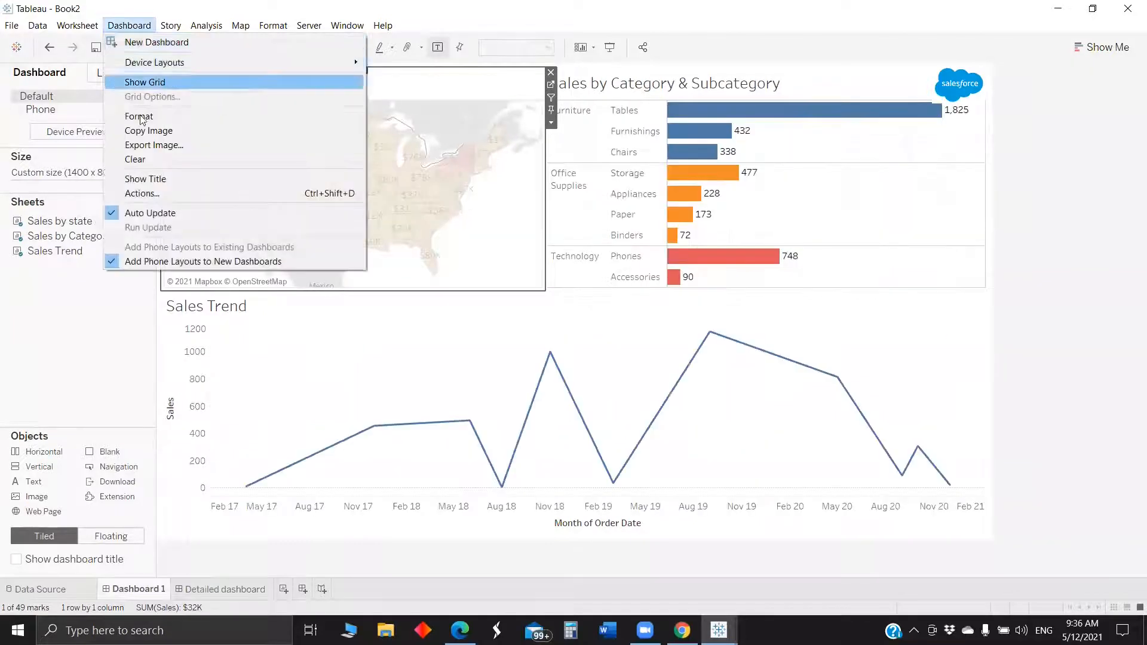
left_click(154, 193)
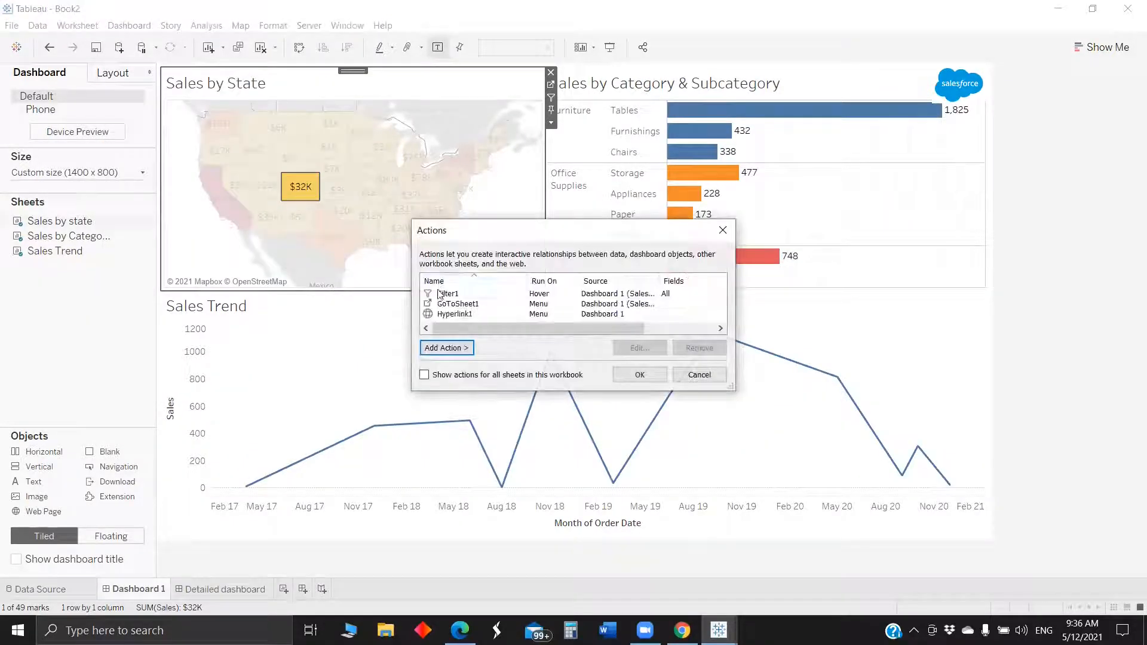
left_click(460, 349)
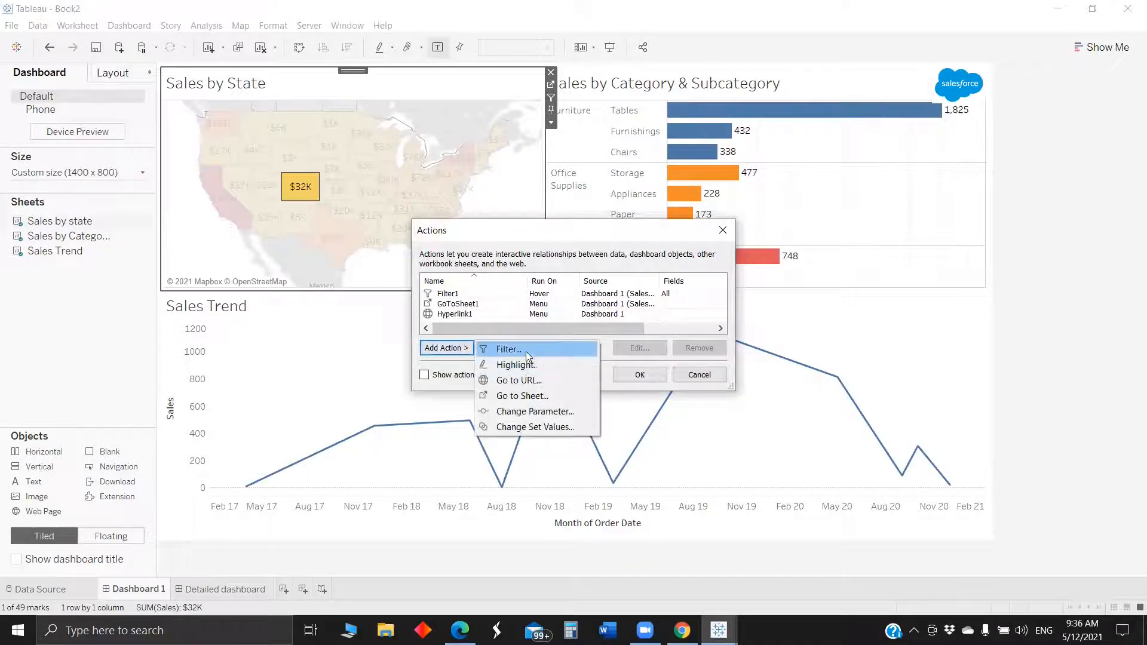
left_click(526, 350)
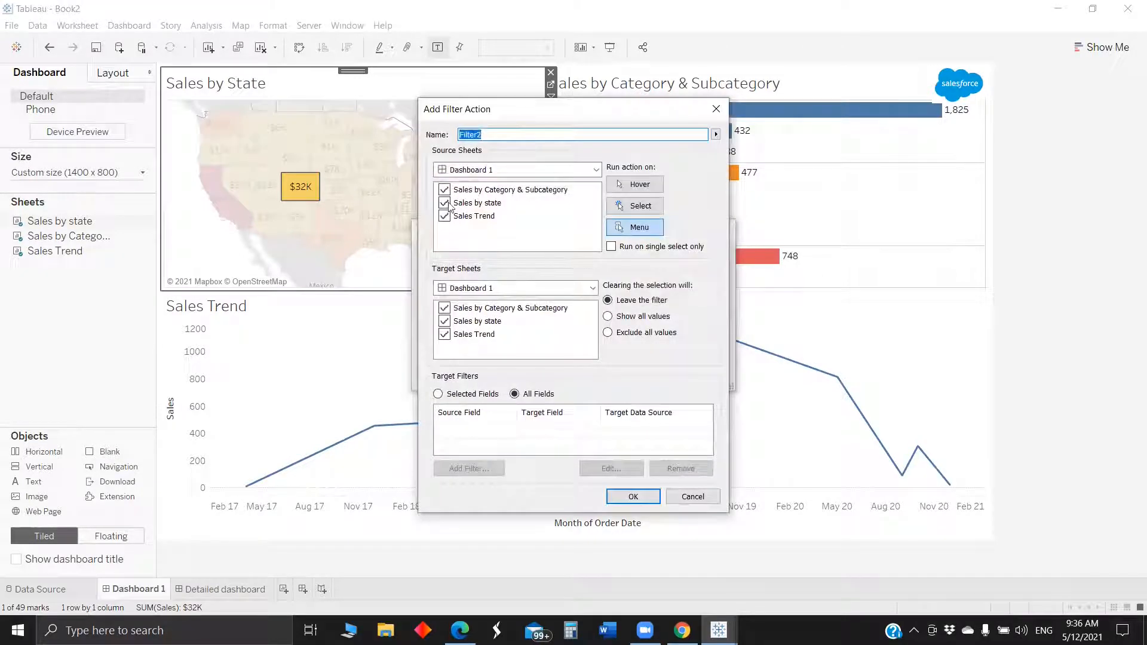
left_click(444, 189)
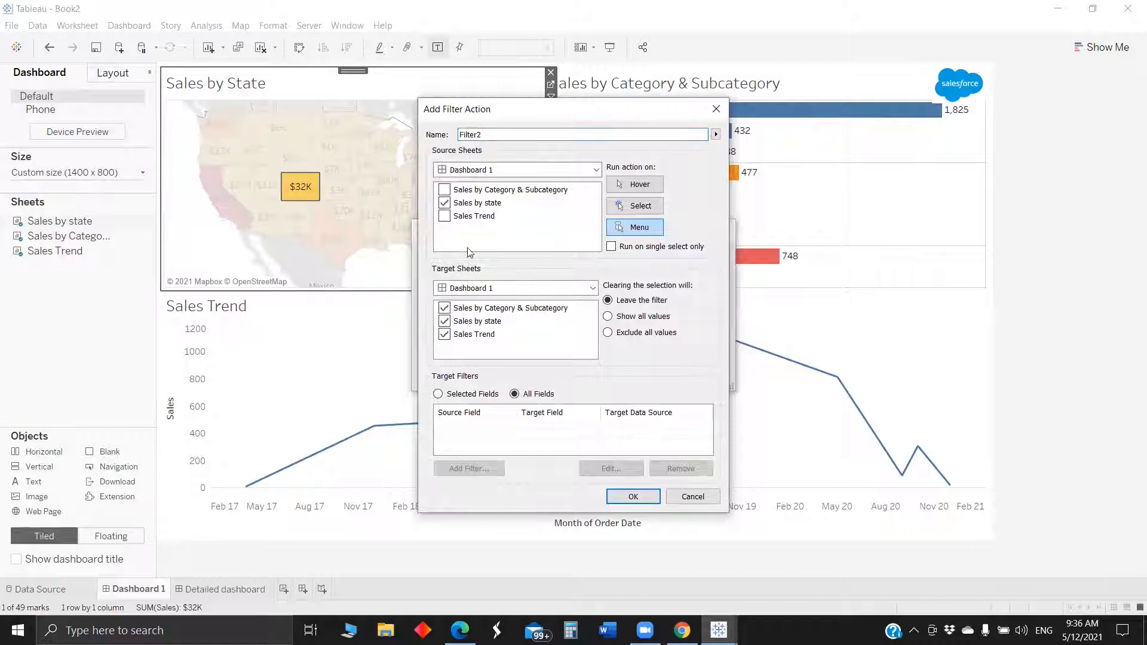
left_click(481, 288)
left_click(492, 315)
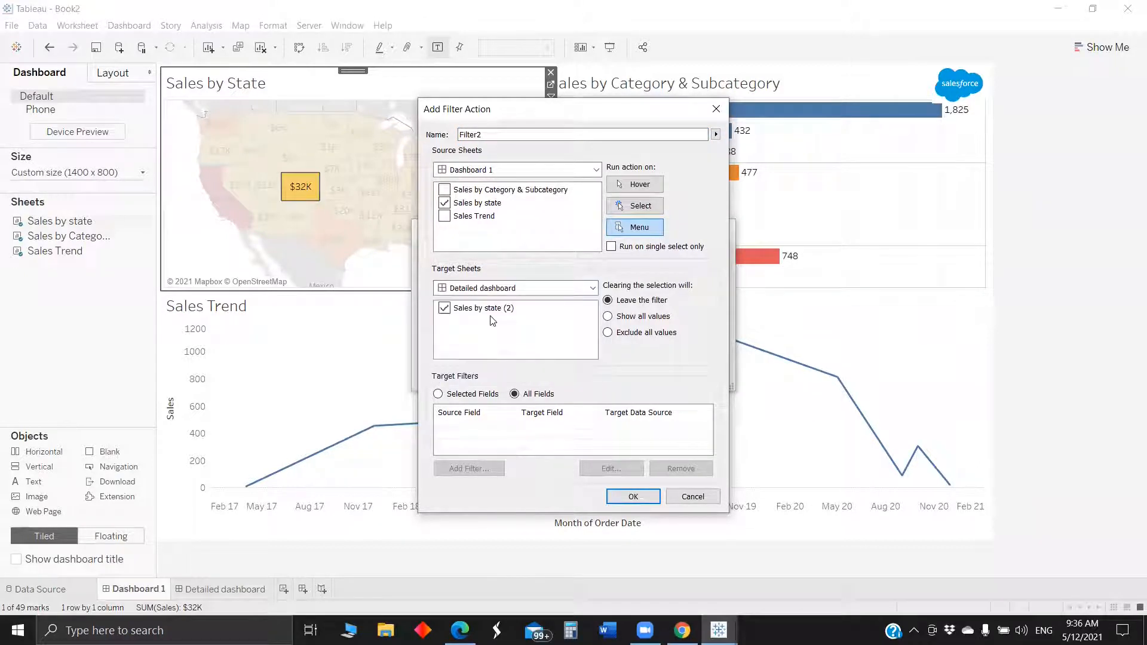
left_click(635, 207)
left_click(639, 316)
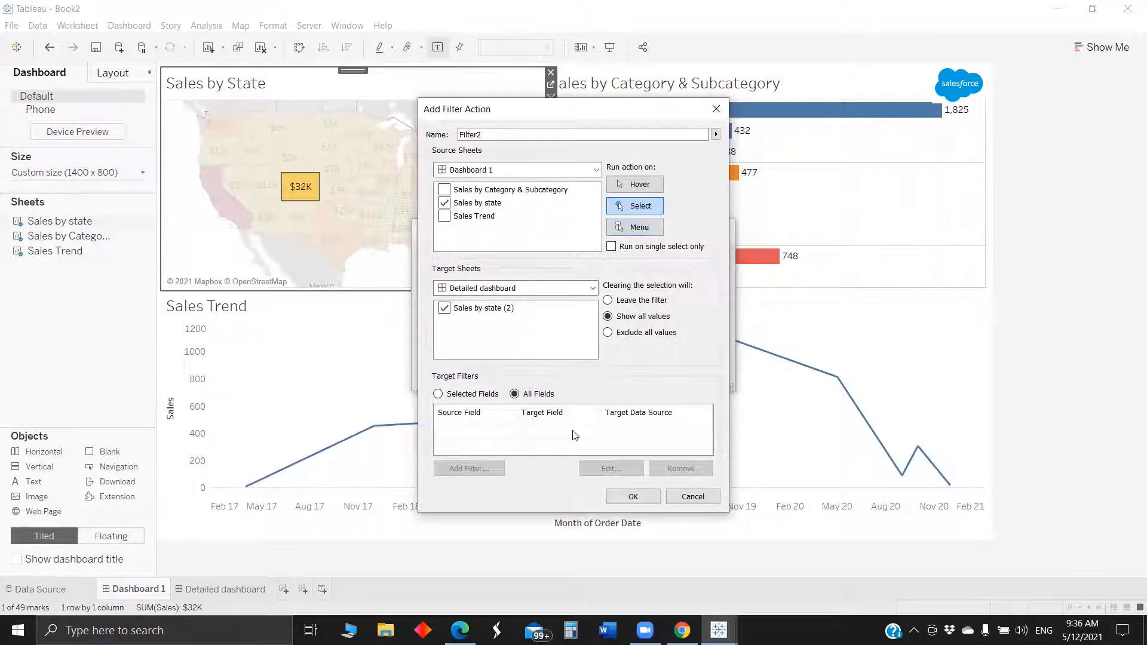
left_click(634, 499)
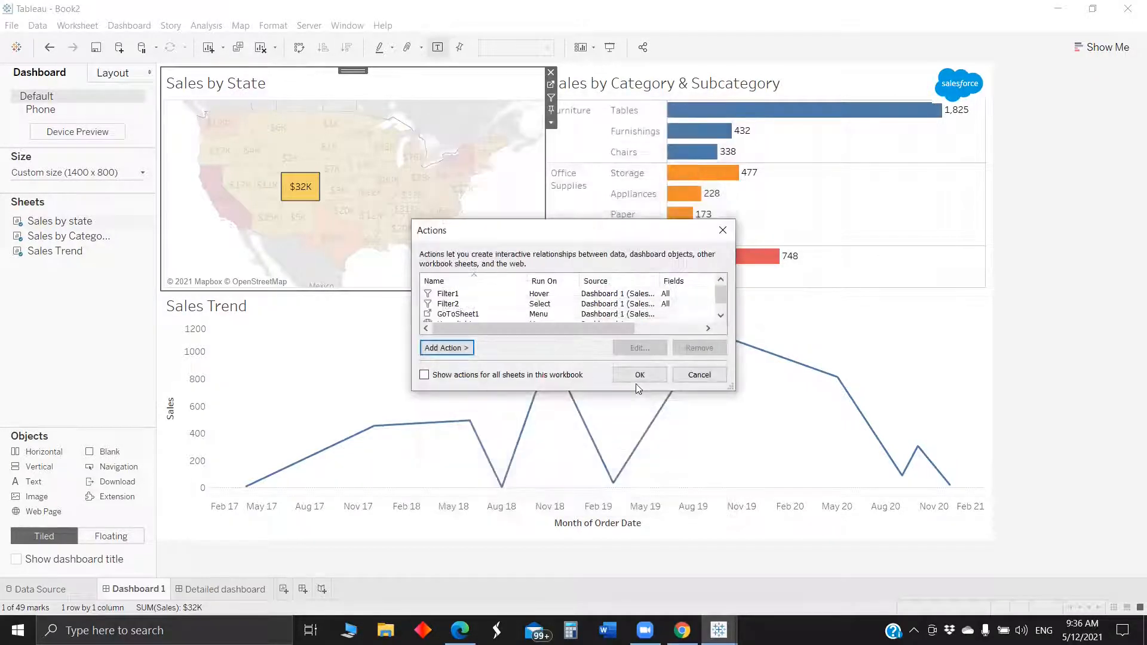
left_click(638, 375)
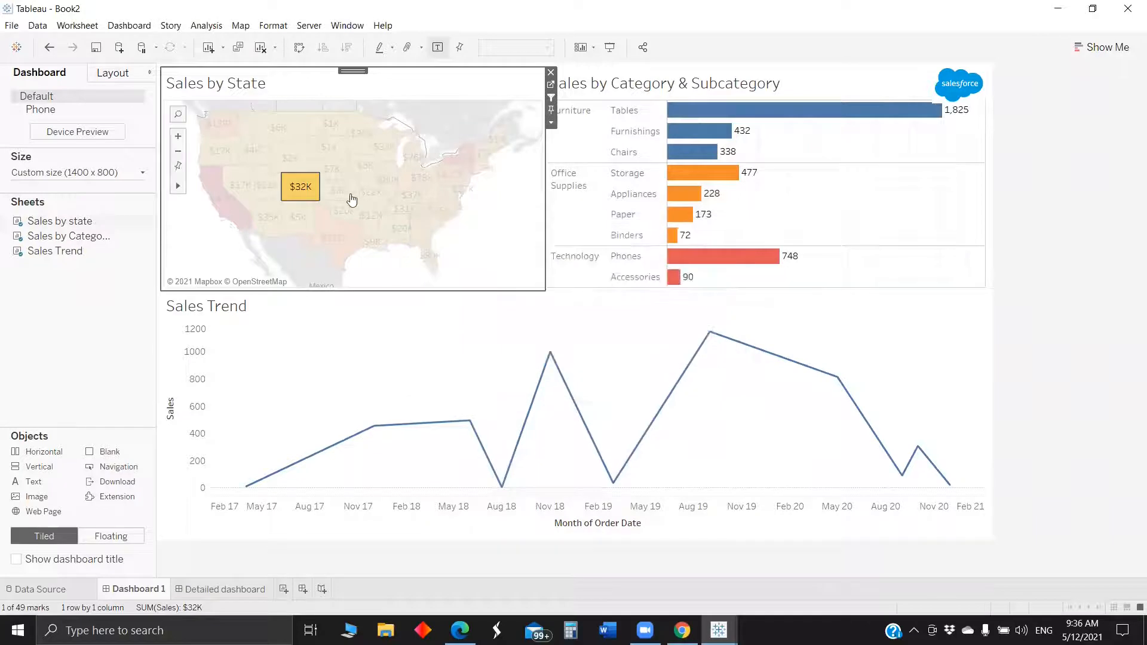
Test the crosstab filter from the Sales by State map with California and Nevada, clearing the selection between them, and return to Dashboard 1.
mouse_move(335, 169)
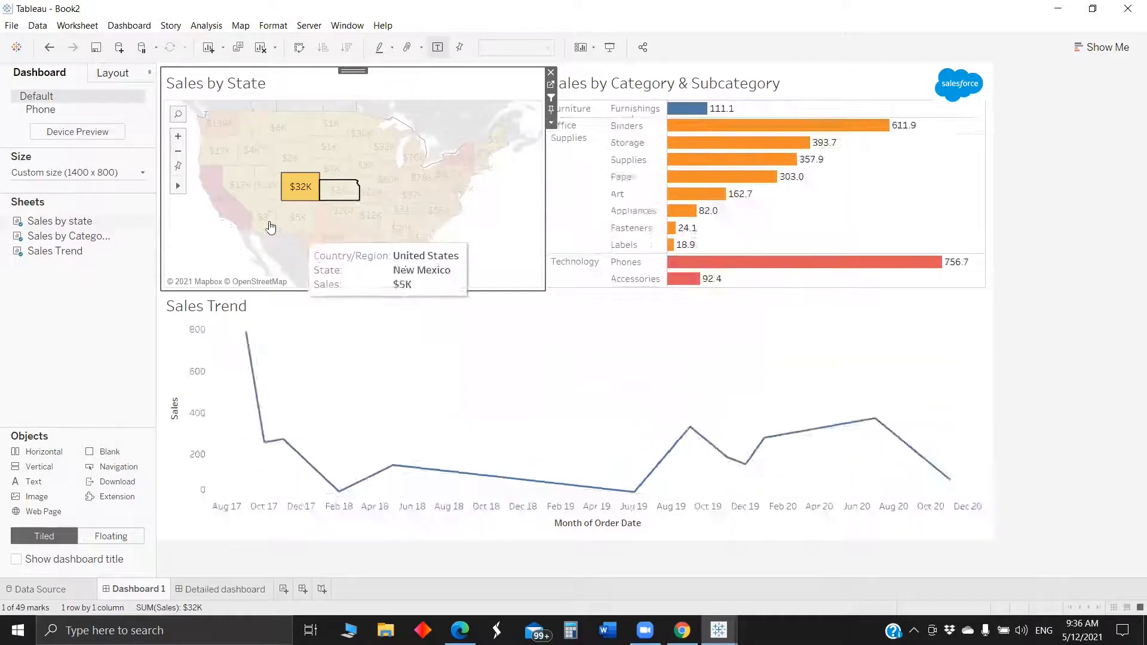
left_click(242, 225)
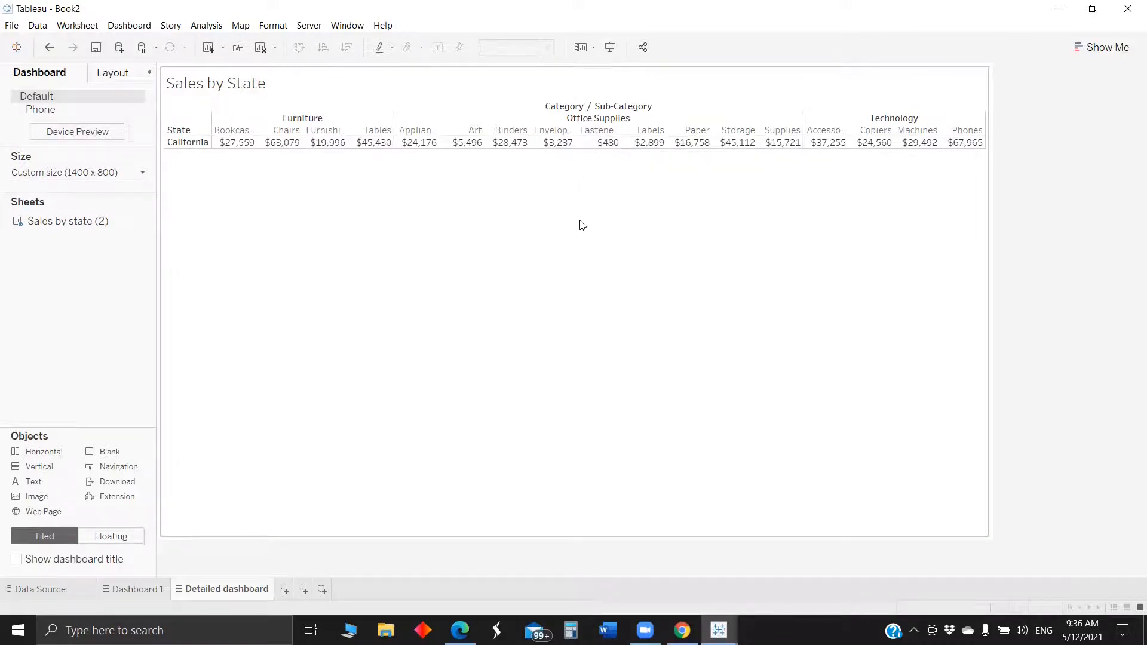
left_click(132, 591)
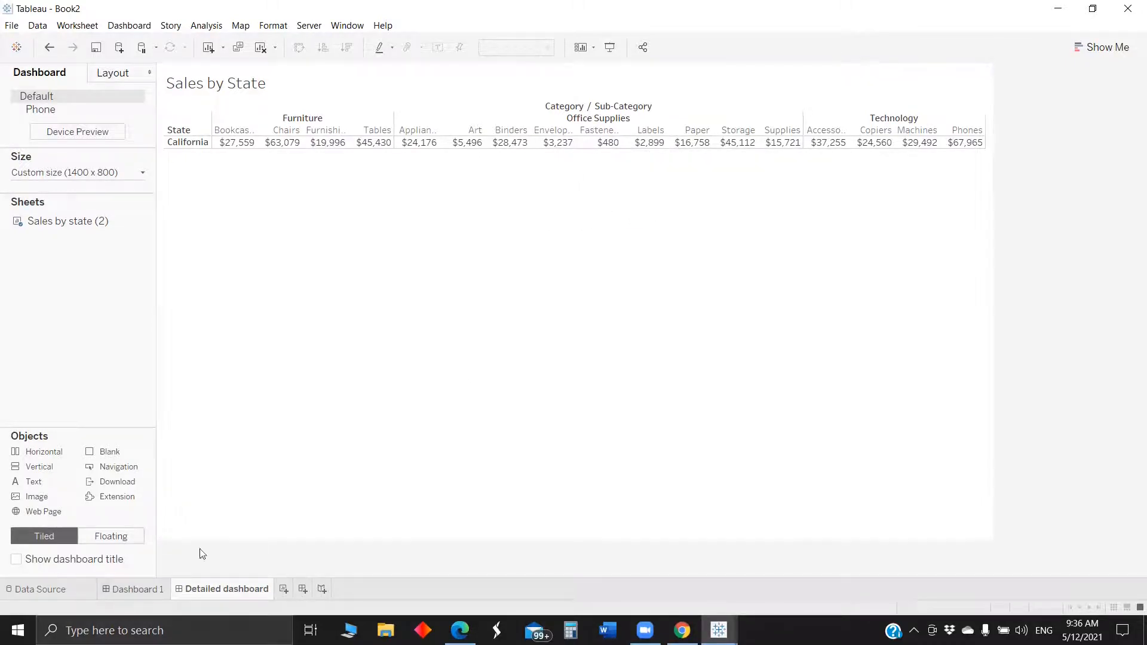
left_click(449, 266)
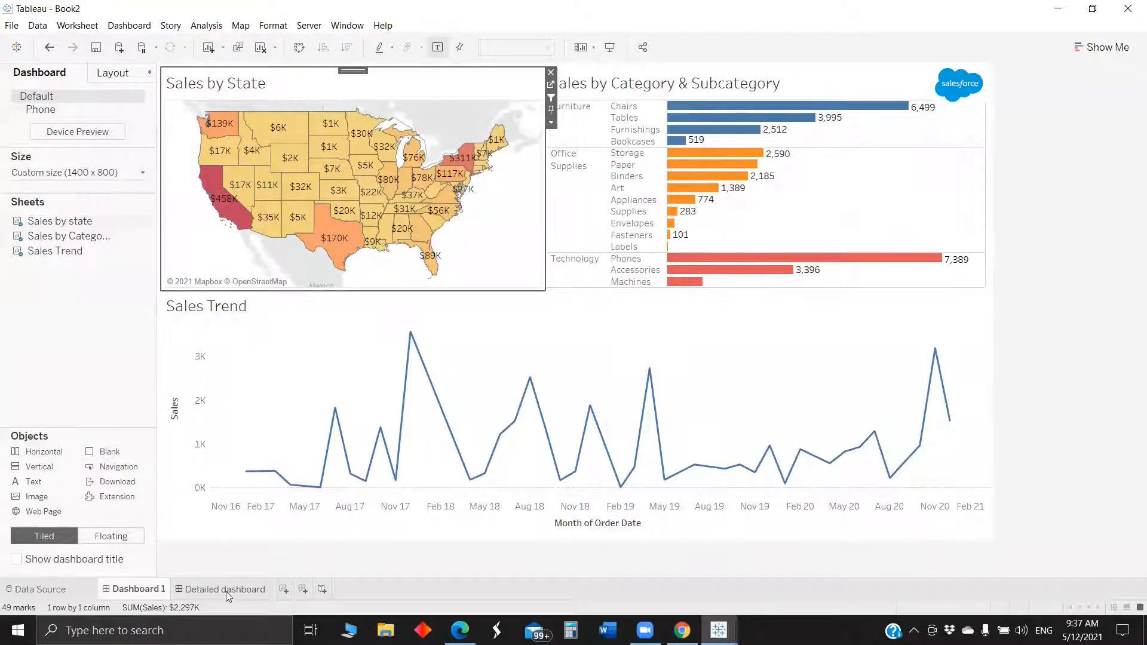
left_click(238, 195)
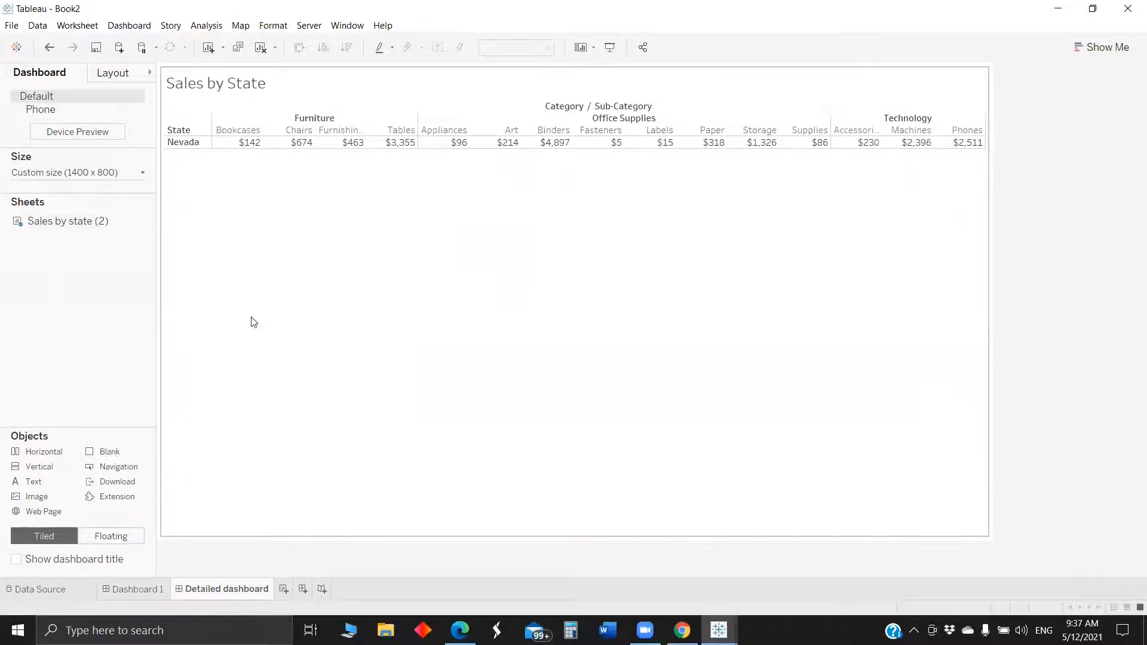
left_click(132, 587)
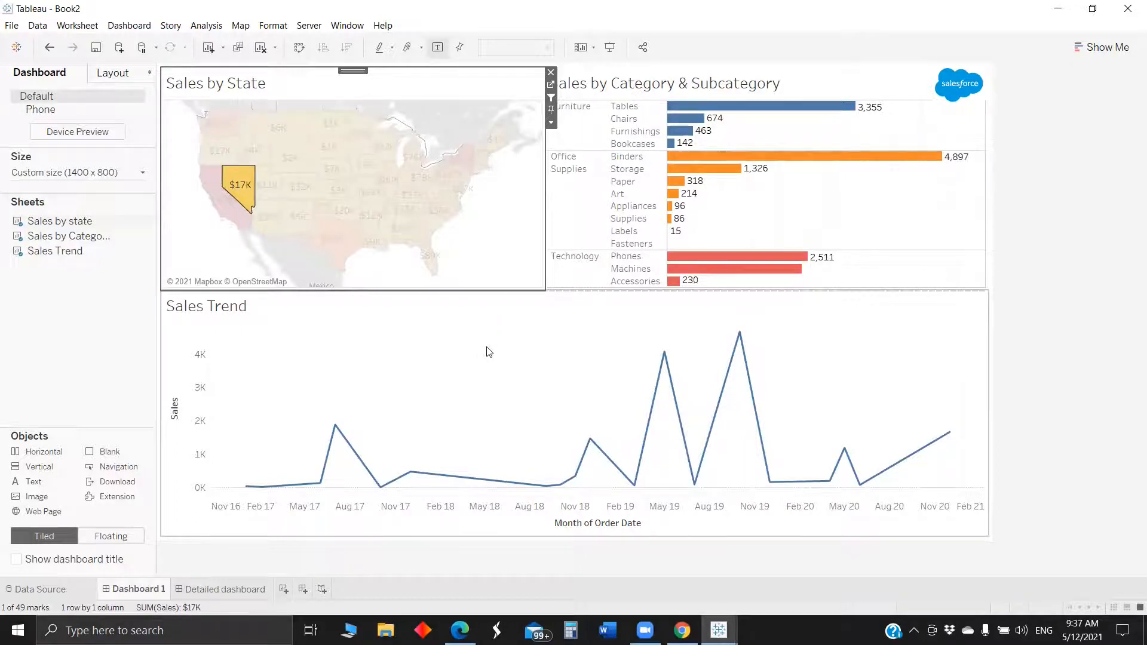
Add a Go to Sheet action on Select from Sales by state (2) on Detailed dashboard to Dashboard 1 and test it from the crosstab.
left_click(236, 588)
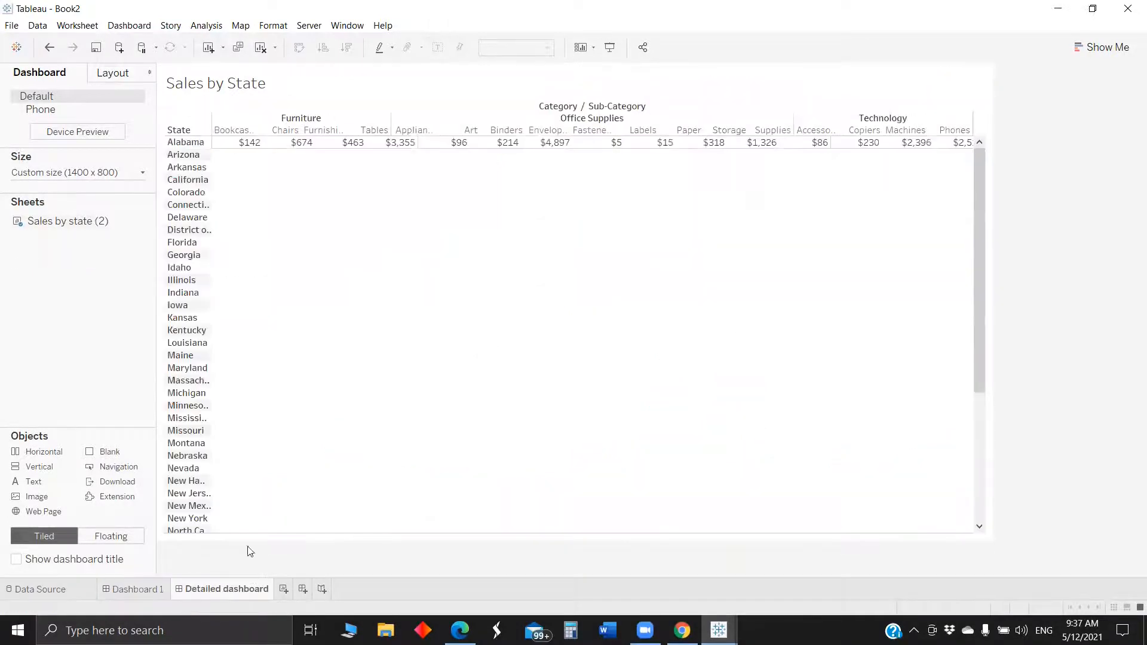
left_click(129, 25)
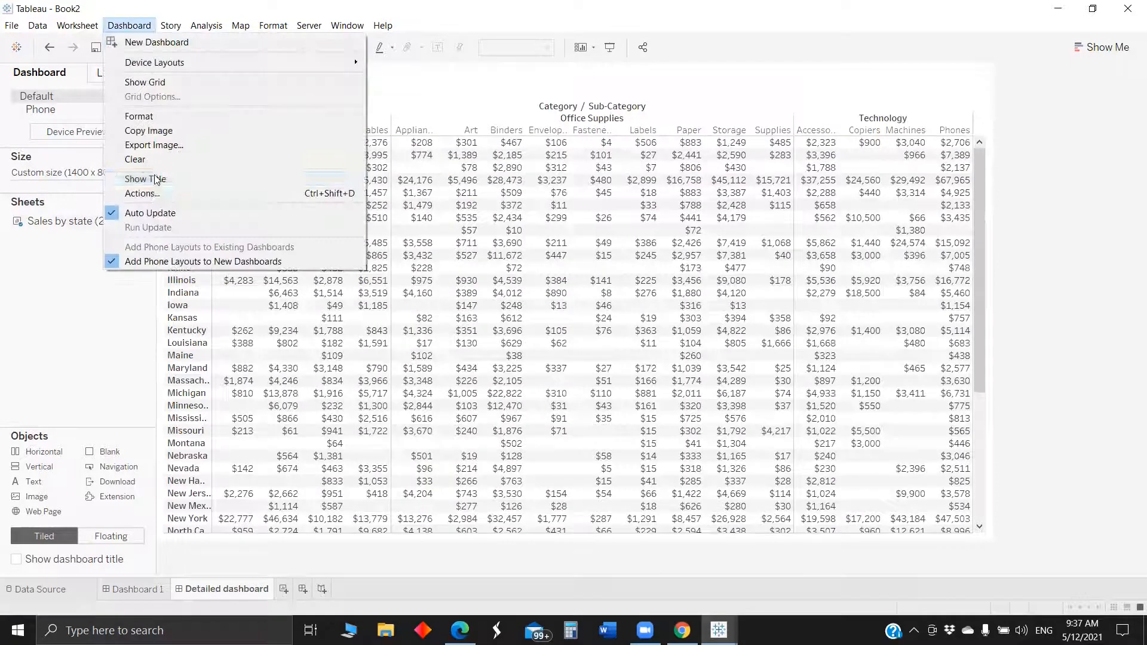
left_click(138, 194)
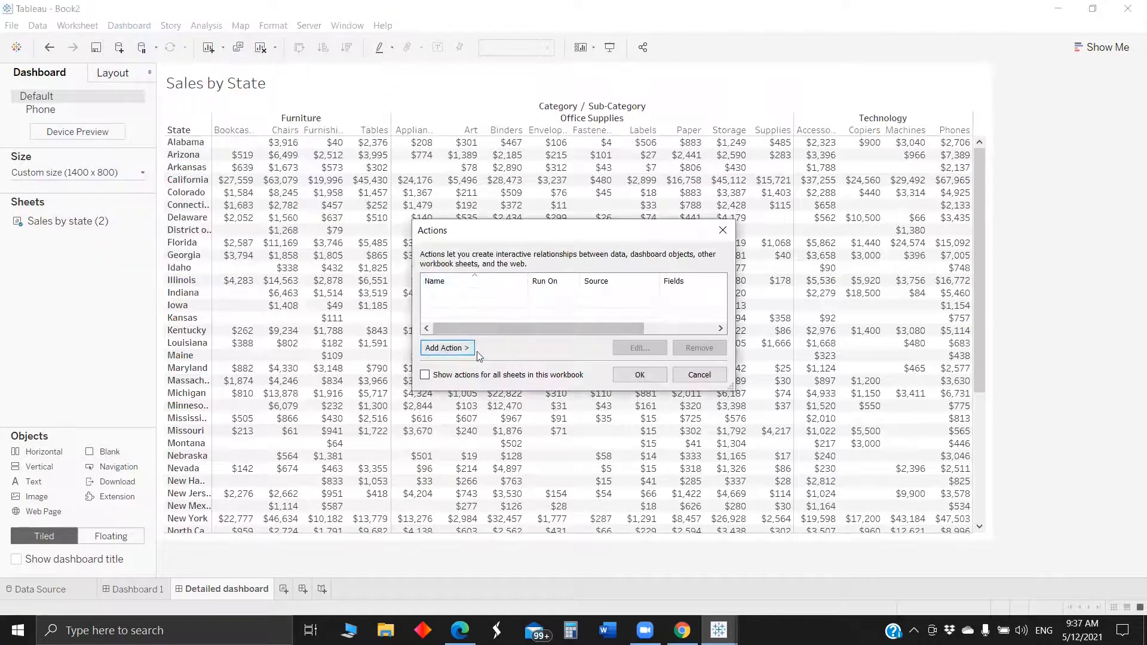
left_click(443, 345)
left_click(534, 397)
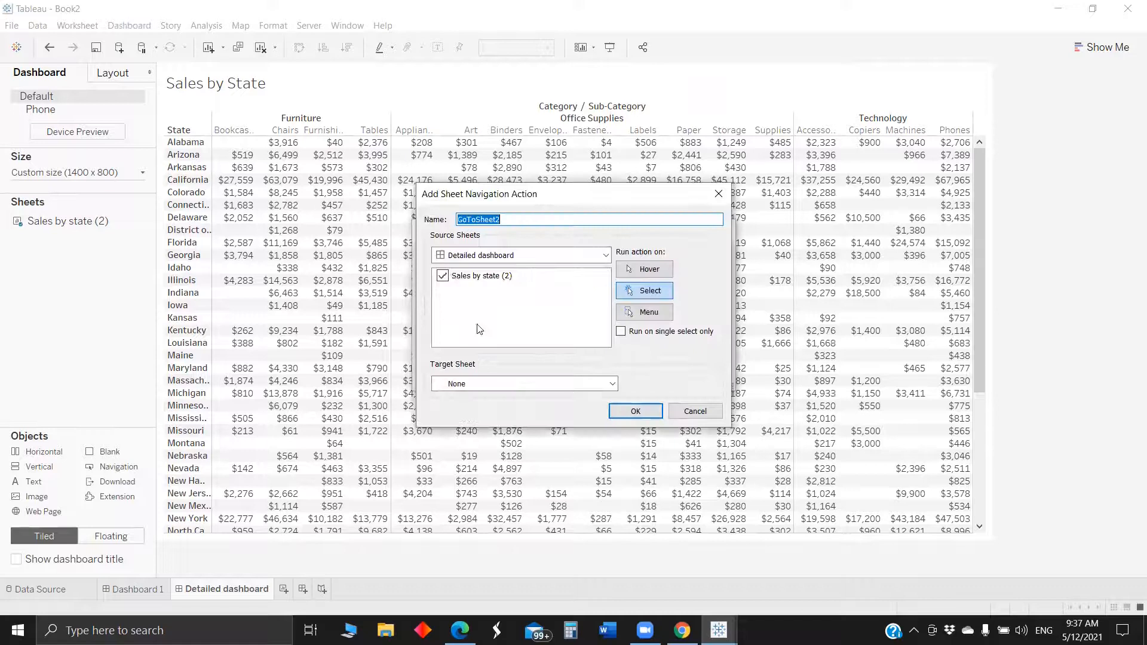
left_click(473, 386)
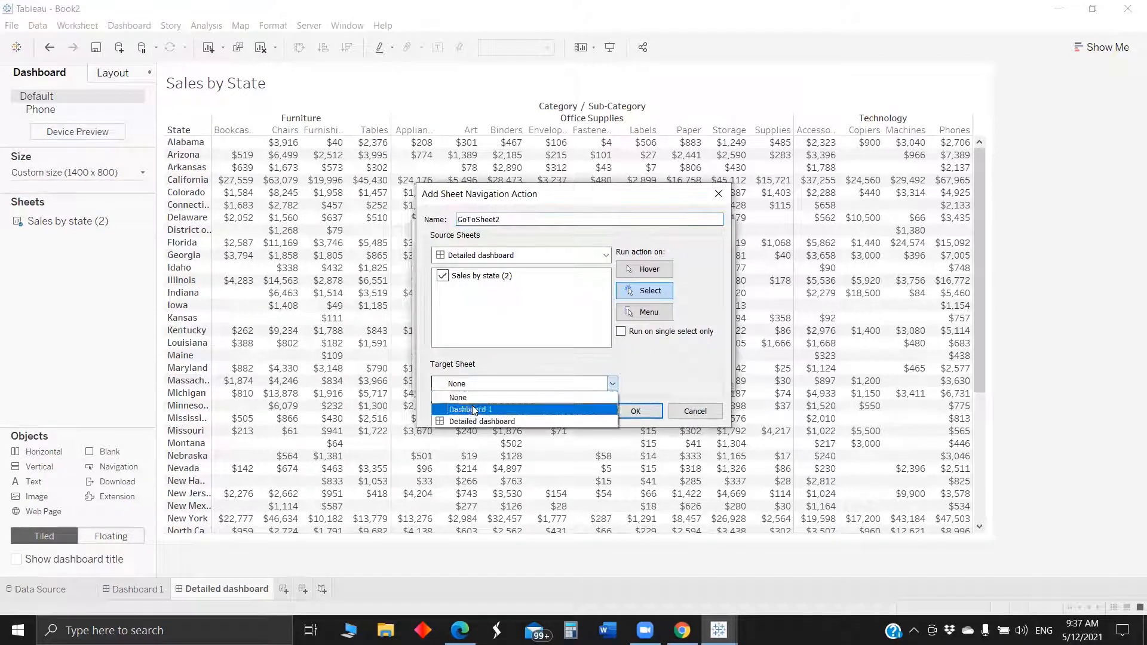
left_click(473, 405)
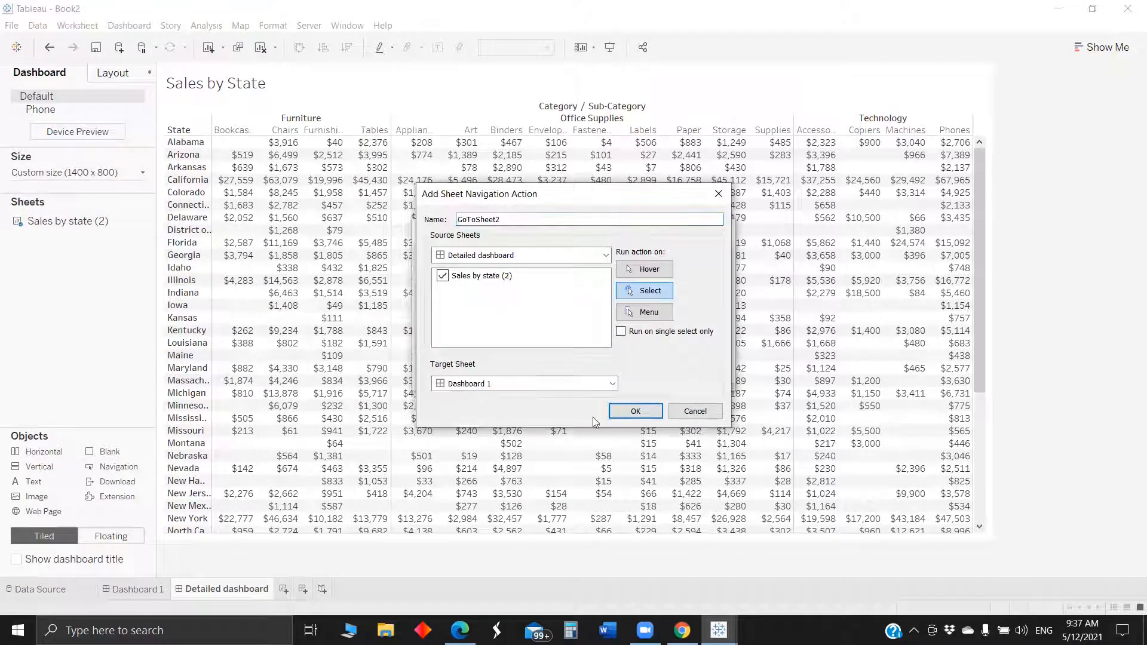
left_click(634, 412)
key("Return")
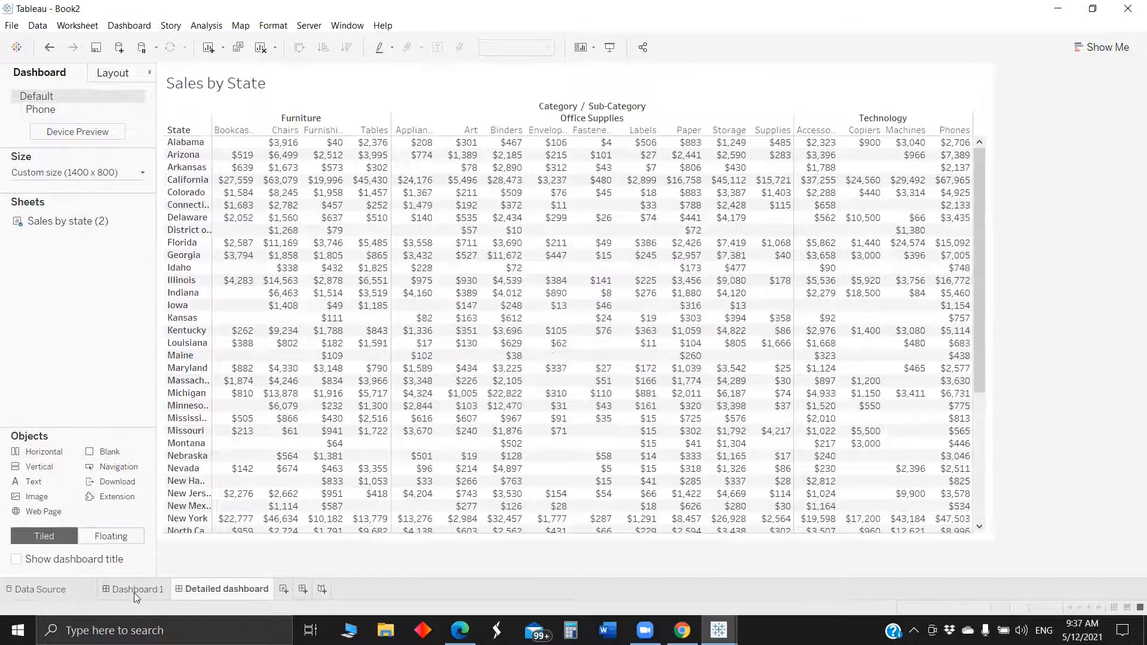
left_click(297, 342)
mouse_move(443, 262)
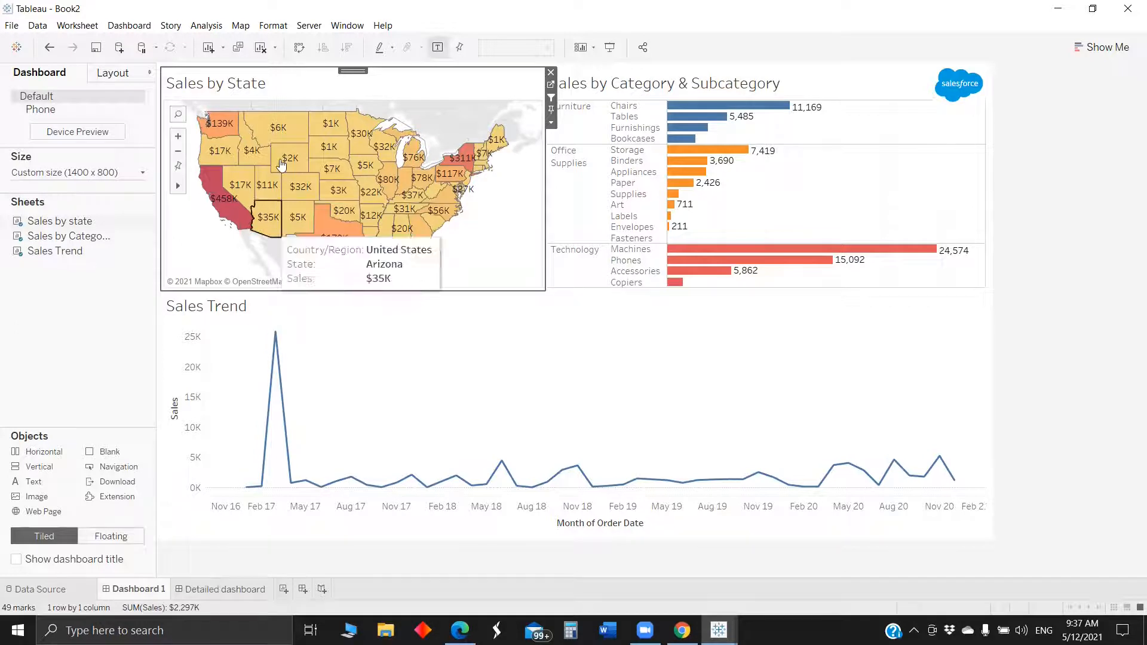
left_click(129, 25)
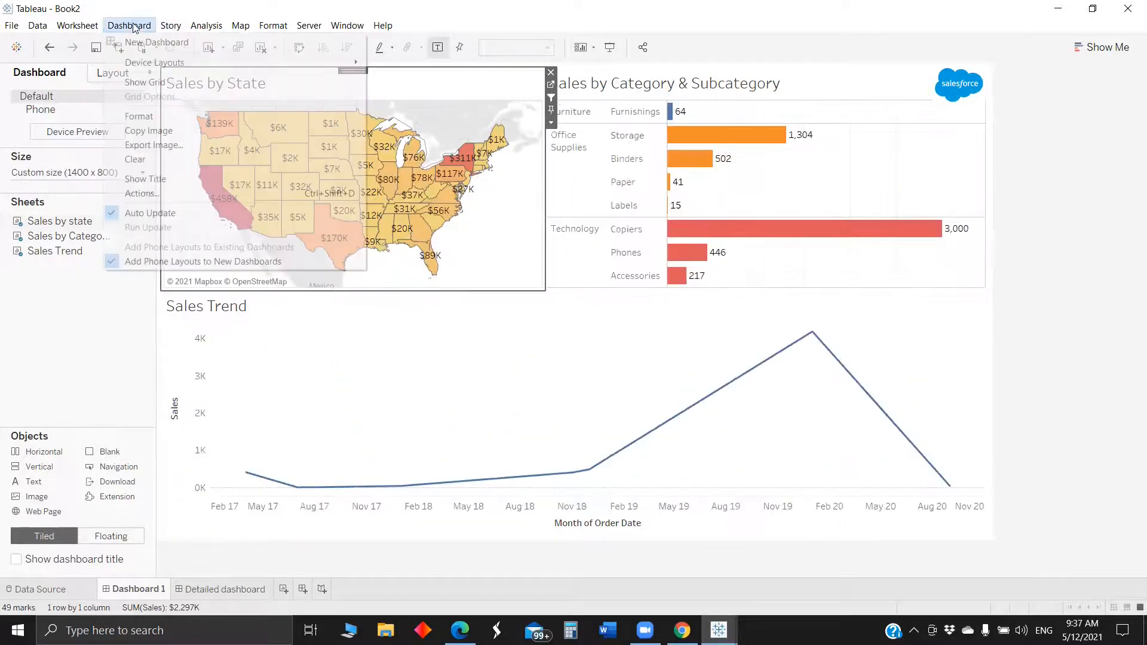
left_click(143, 196)
left_click(453, 350)
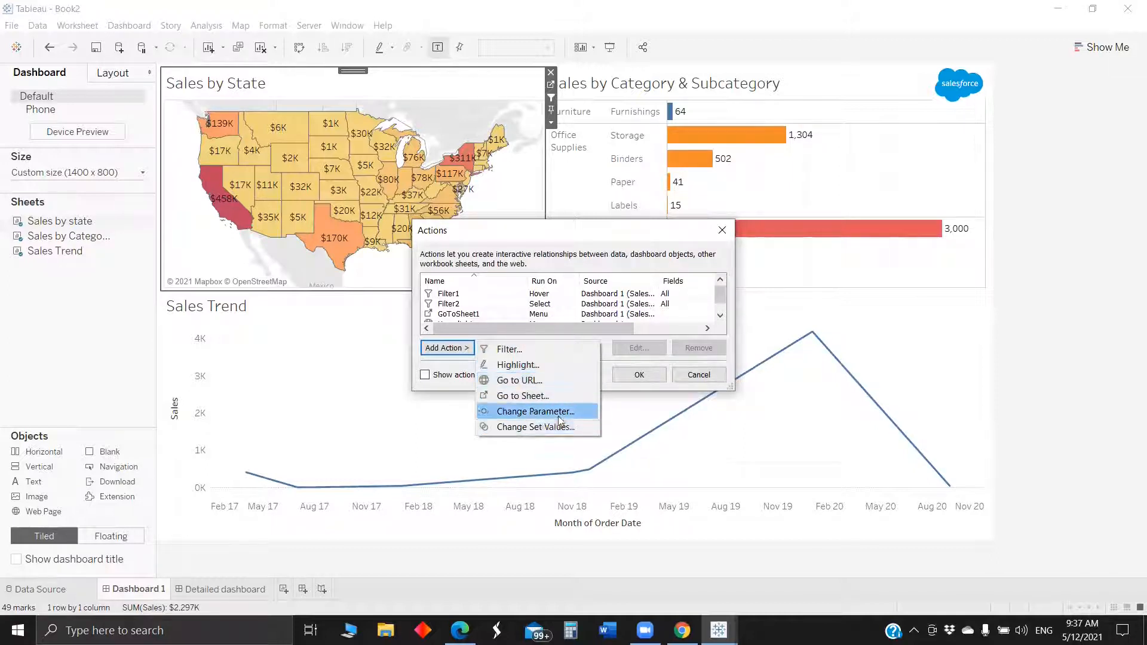
left_click(722, 232)
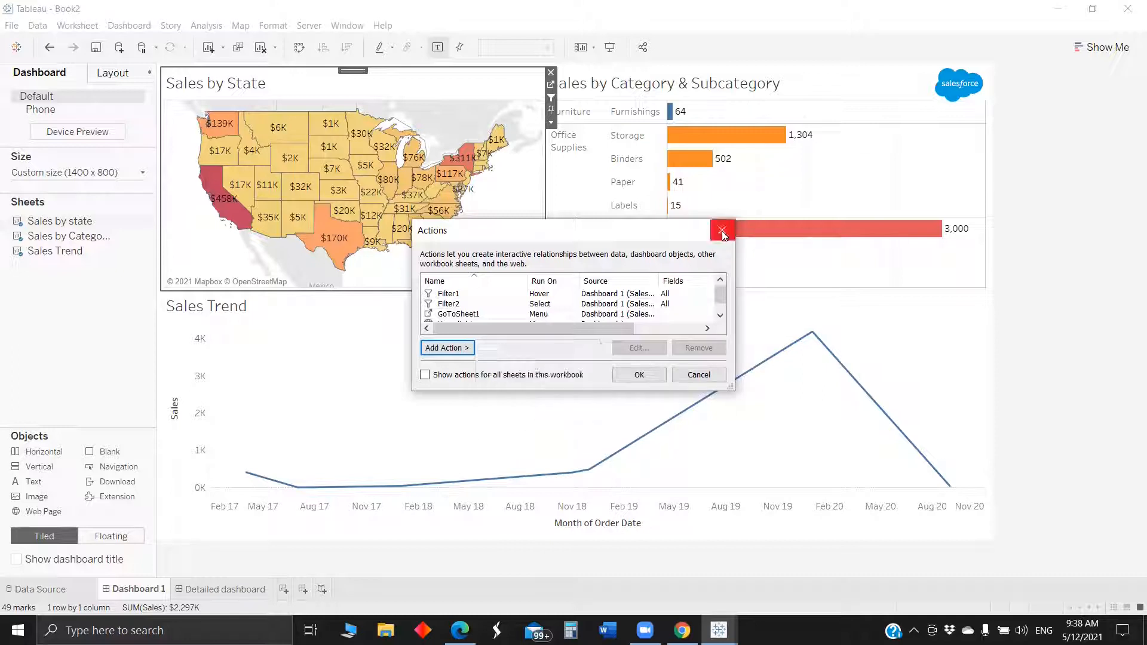
left_click(722, 231)
Create a new worksheet with Category on Rows and Sales on Columns.
left_click(283, 590)
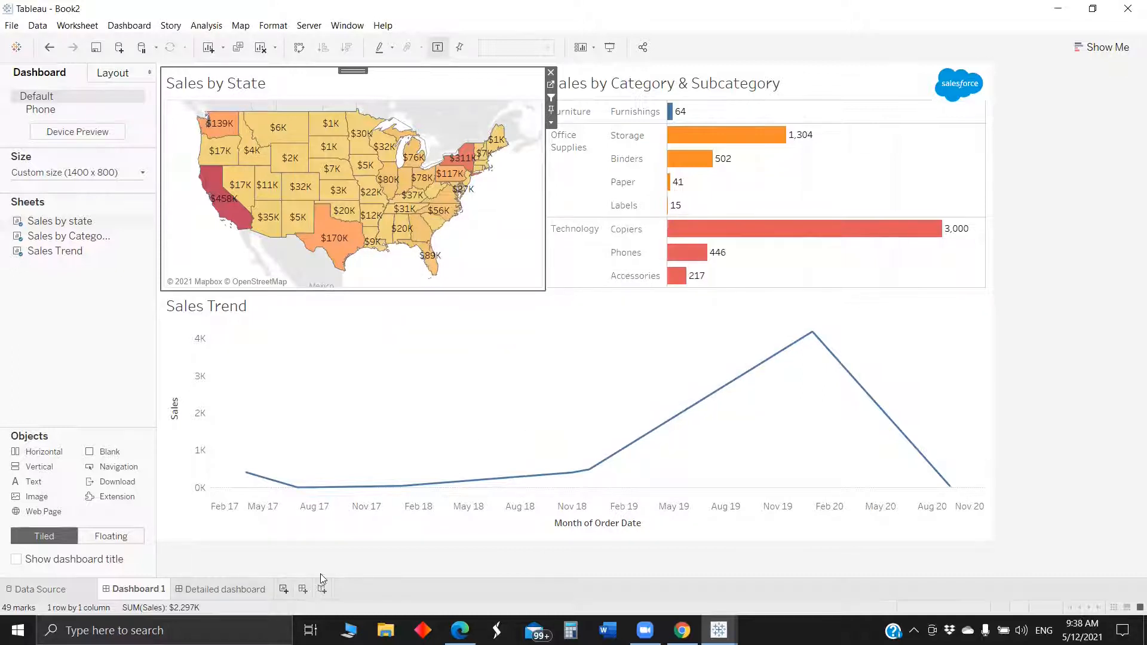
left_click(65, 118)
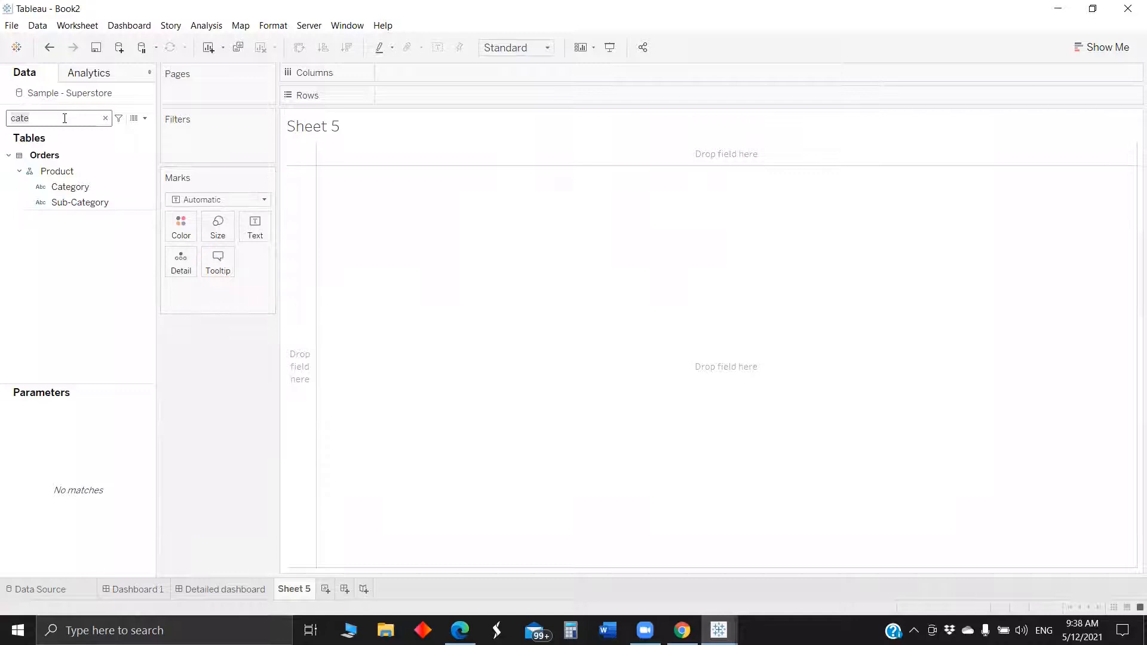
key("BackSpace")
key("BackSpace")
left_click_drag(72, 202, 418, 95)
left_click(37, 113)
key("BackSpace")
key("BackSpace")
type("sa")
mouse_move(60, 182)
left_mouse_down()
mouse_move(385, 112)
mouse_move(428, 67)
left_mouse_up()
Color the Category sales bars by Region.
left_click(50, 126)
key("BackSpace")
key("BackSpace")
type("re")
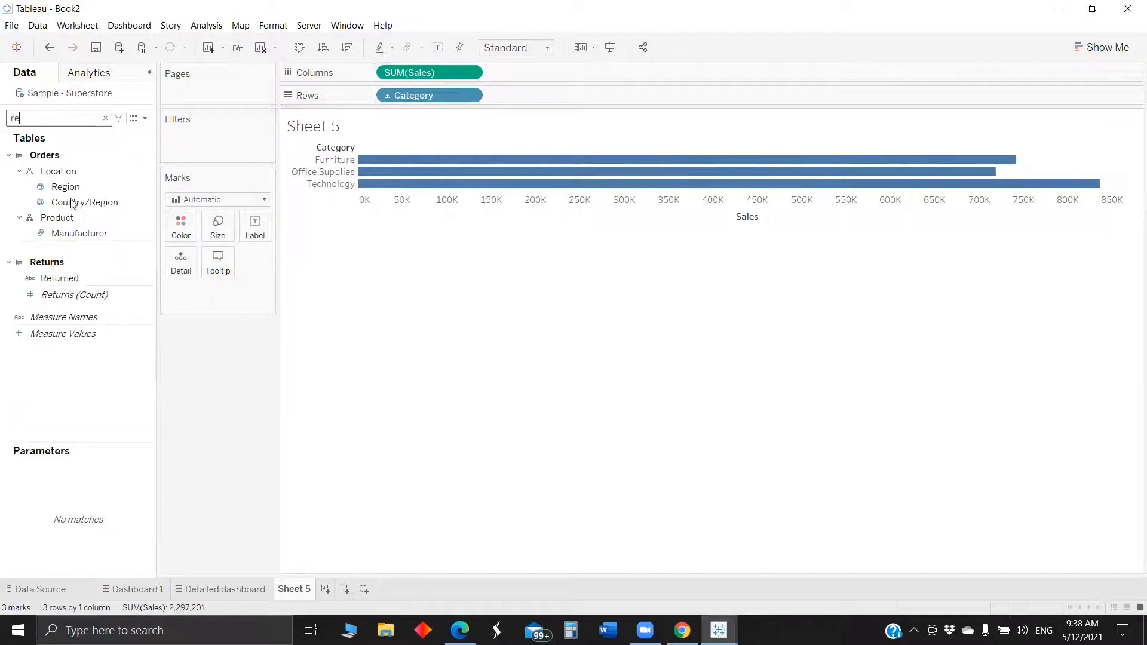
left_click_drag(66, 186, 181, 229)
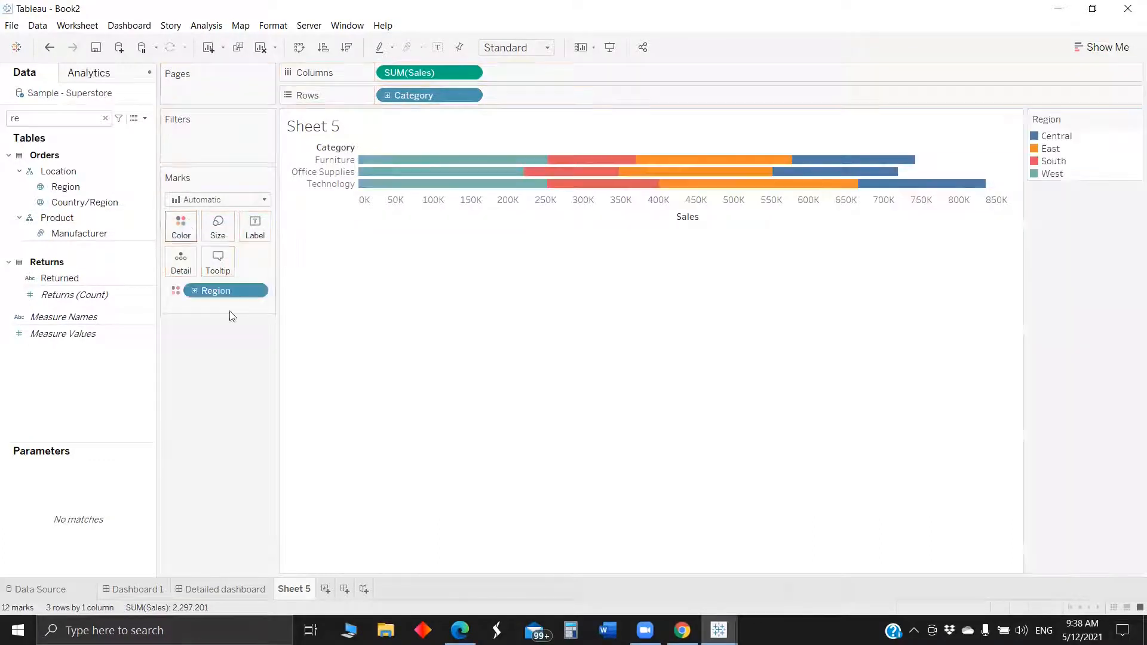
Duplicate Sheet 5 and replace Category with Sub-Category on Rows in the copy.
right_click(287, 590)
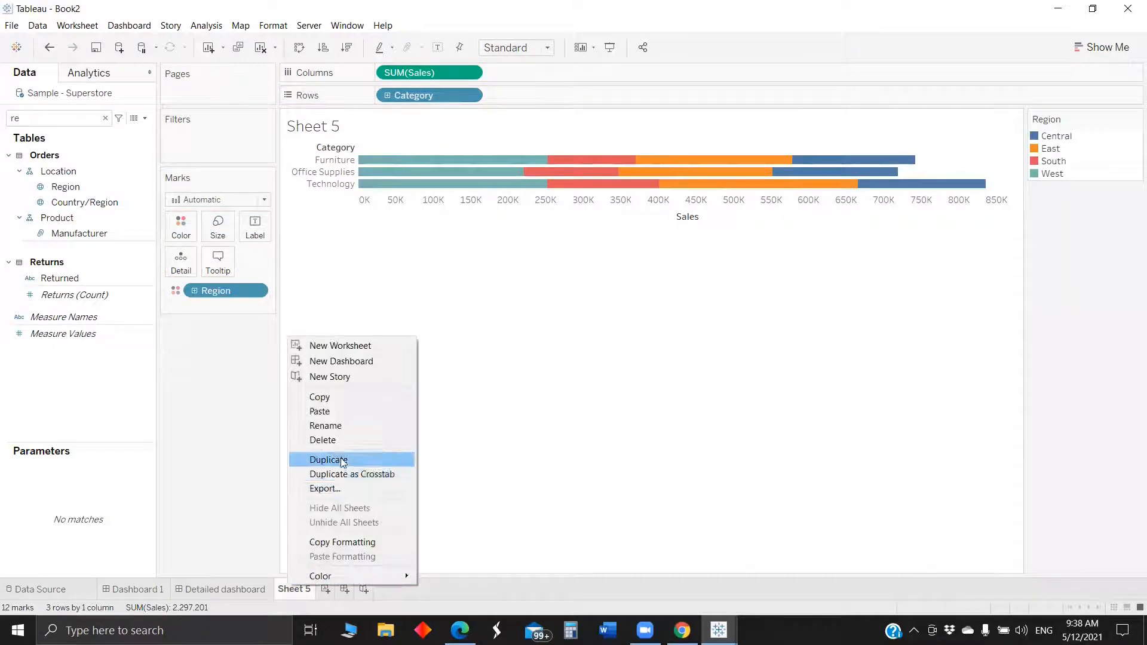
left_click(334, 460)
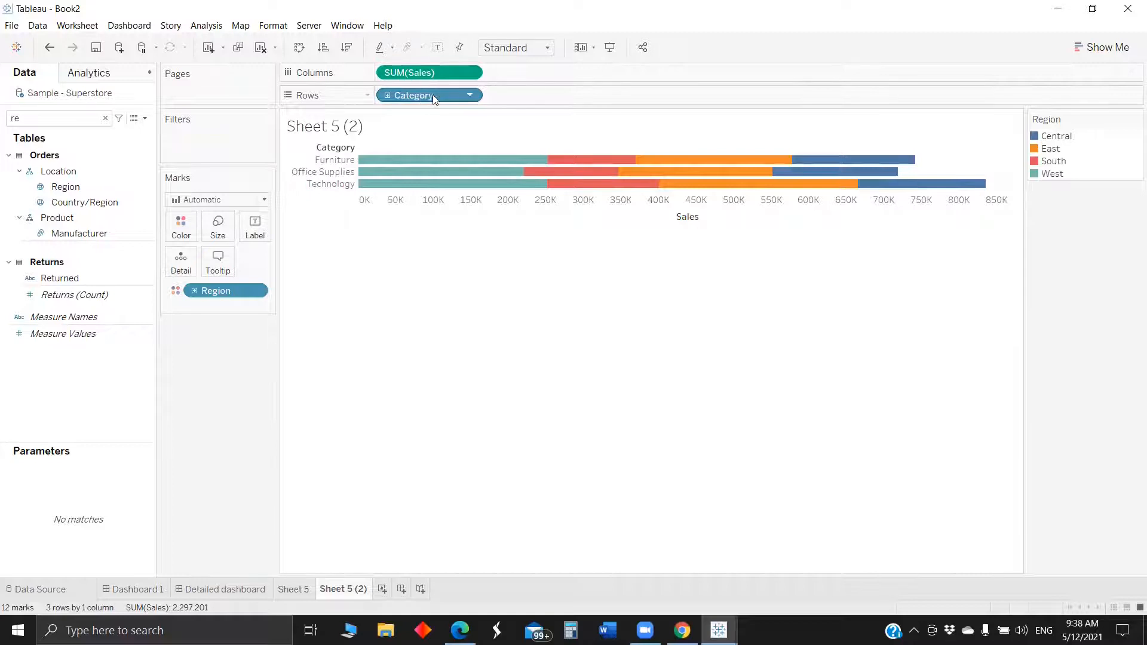
left_click(387, 95)
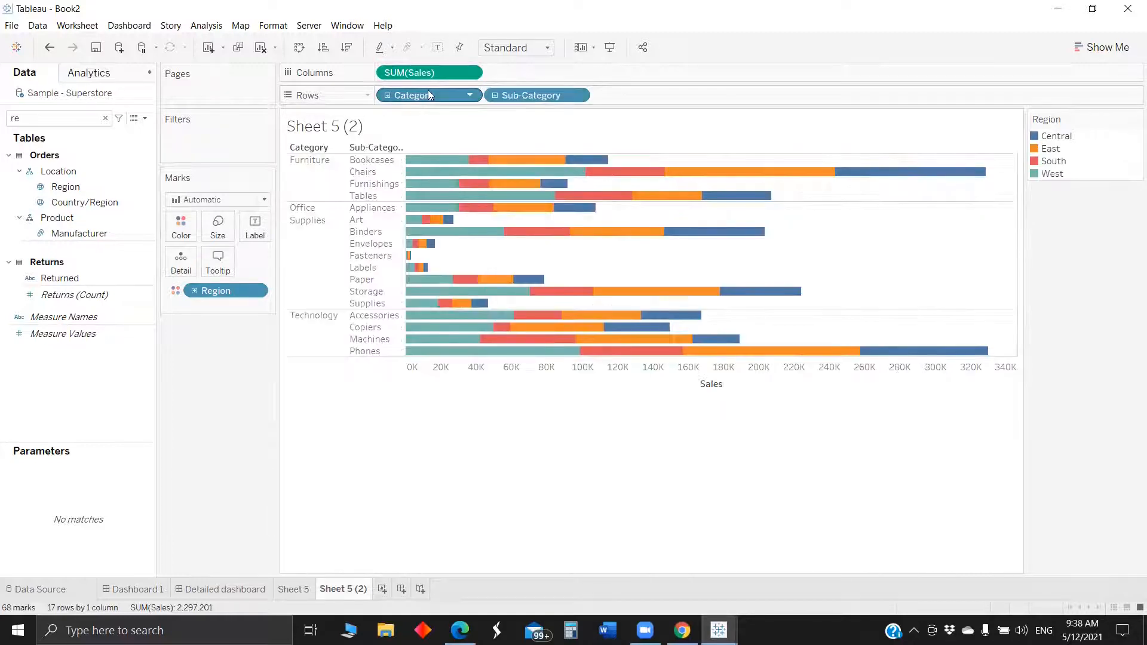
left_click_drag(464, 465, 472, 460)
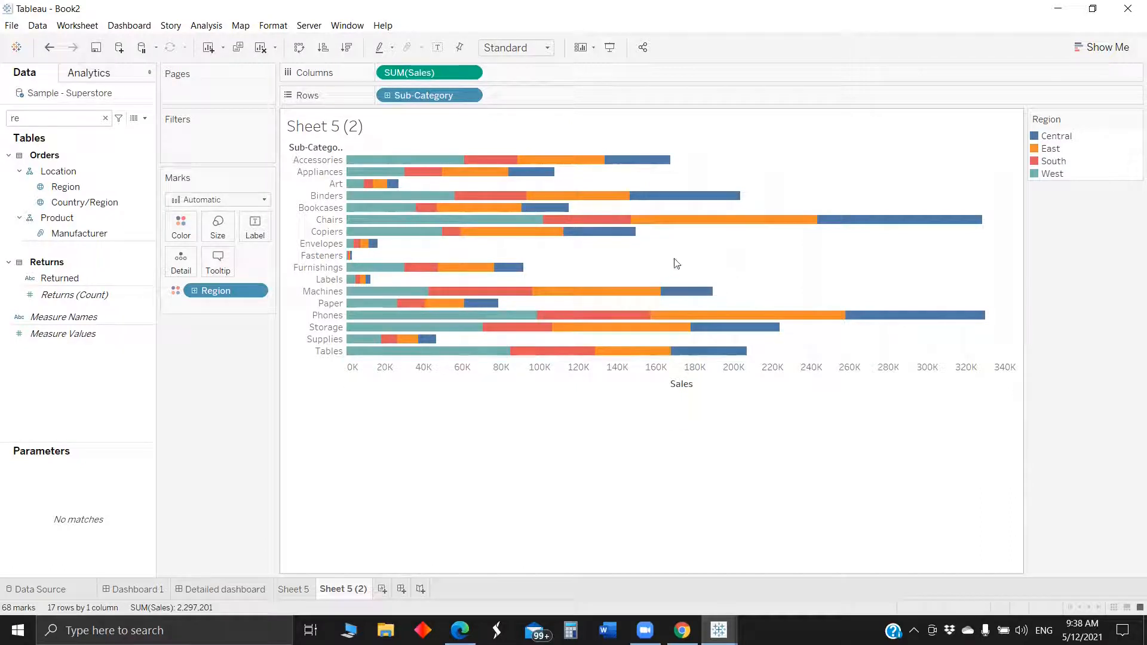
left_click(136, 592)
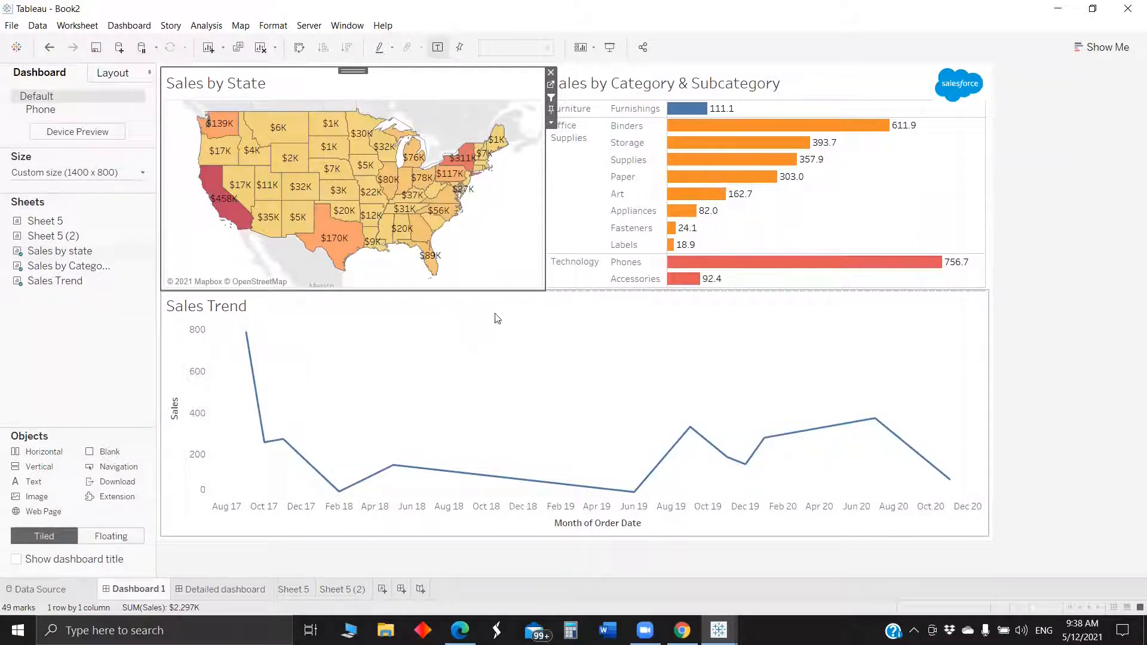
mouse_move(436, 227)
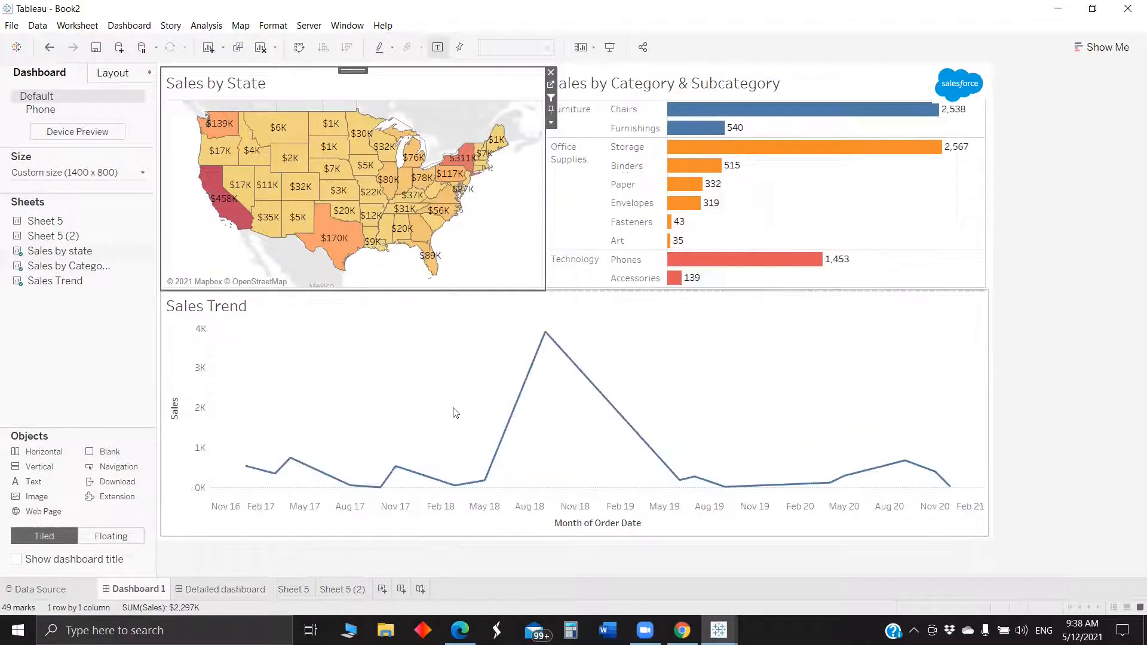
left_click(289, 587)
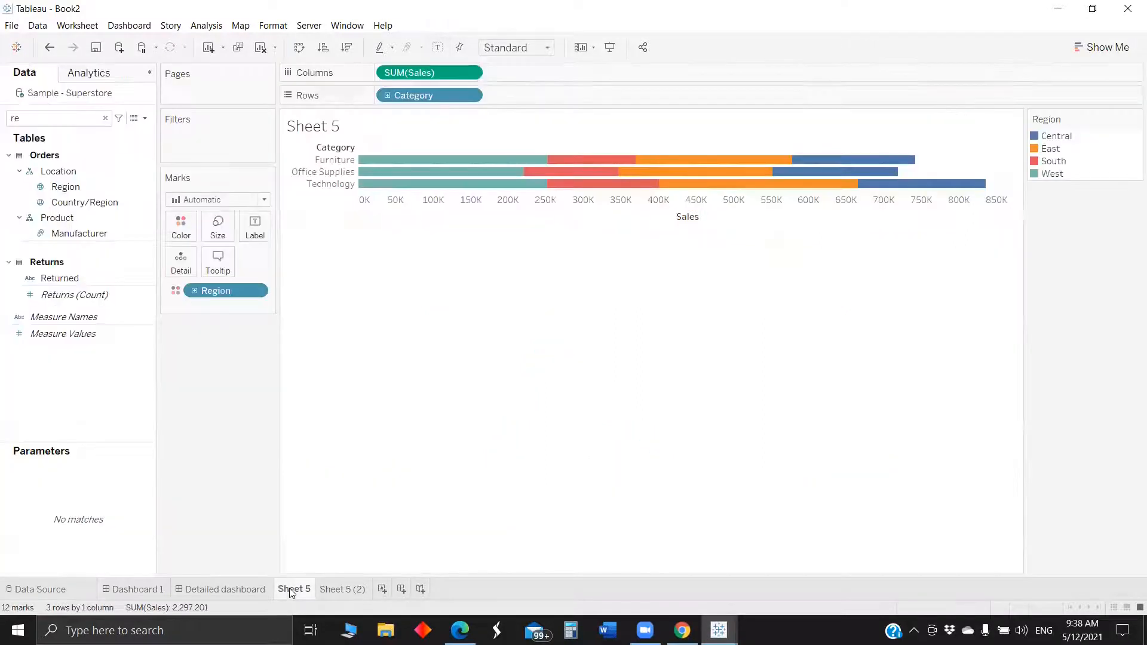
left_click(339, 590)
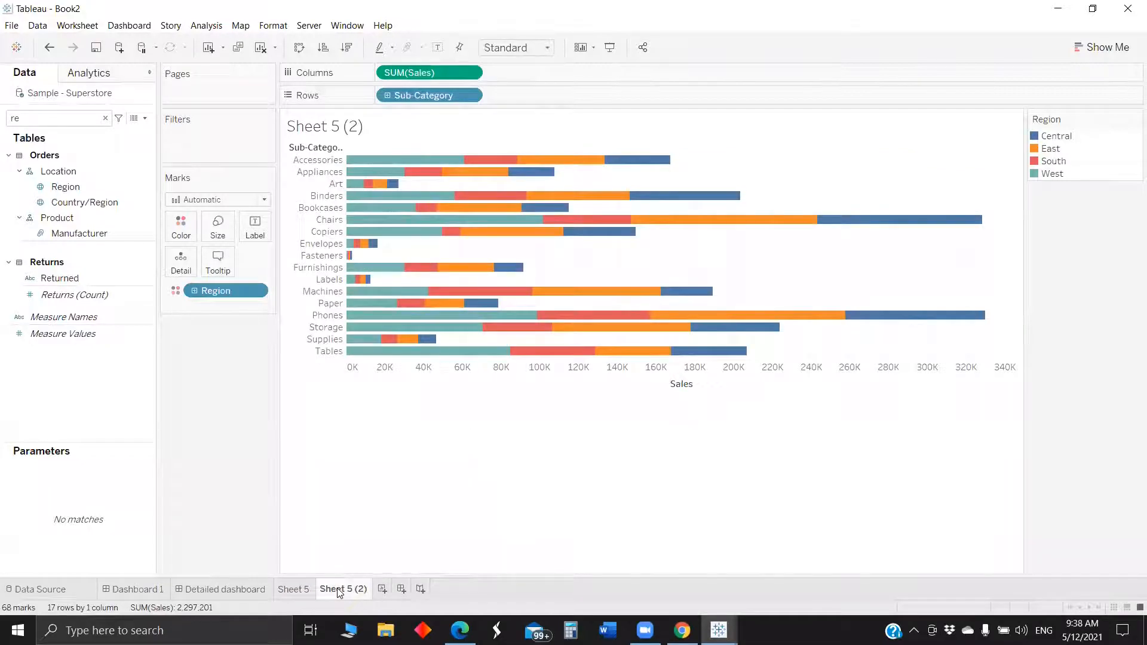
Create a new dashboard with Sheet 5 above Sheet 5 (2).
left_click(400, 588)
left_click_drag(71, 220, 330, 147)
left_click_drag(281, 322, 376, 326)
left_click_drag(411, 208, 418, 209)
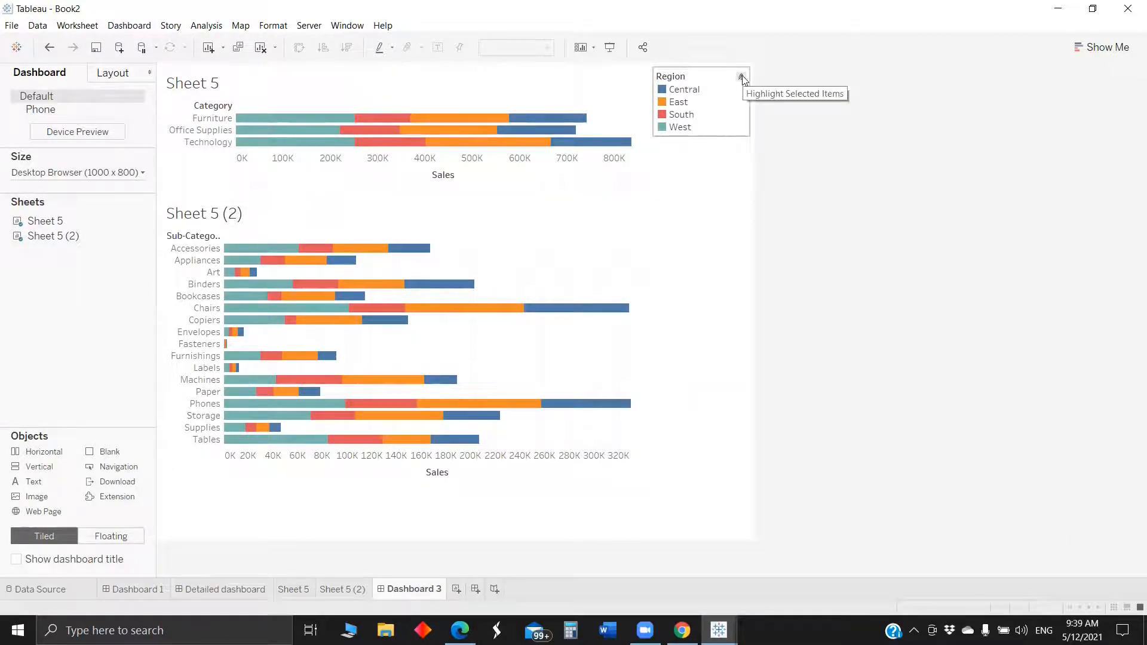
Turn off Highlight Selected Items for the Region legend and check it with the Furniture South bar and the legend entries.
left_click(742, 78)
left_click(375, 120)
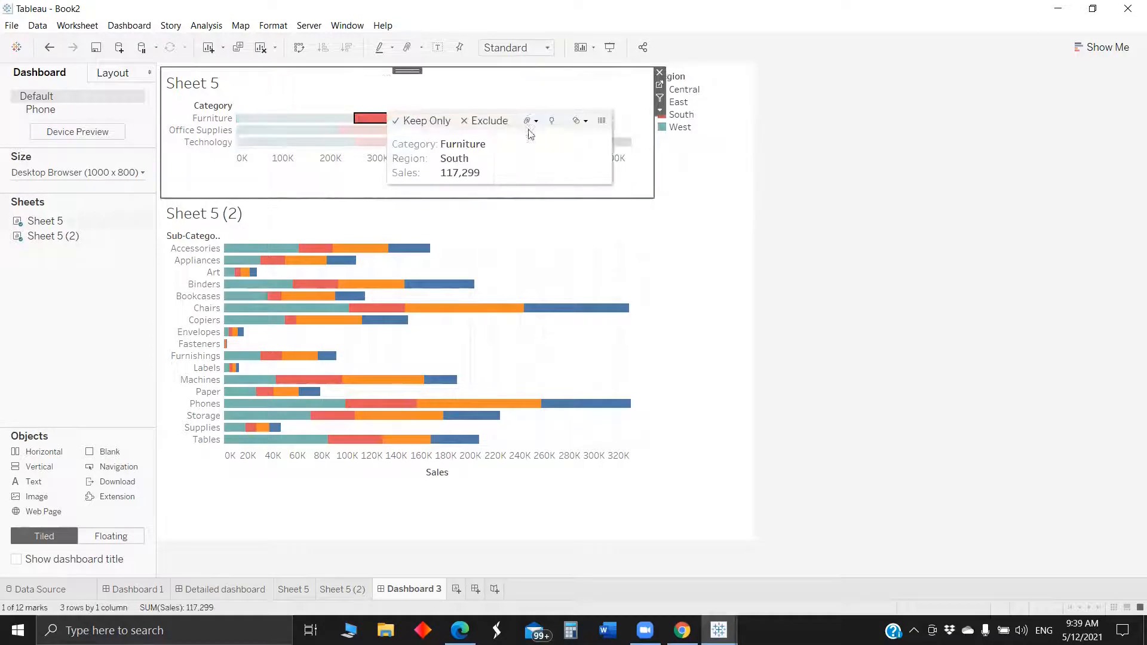
left_click(686, 93)
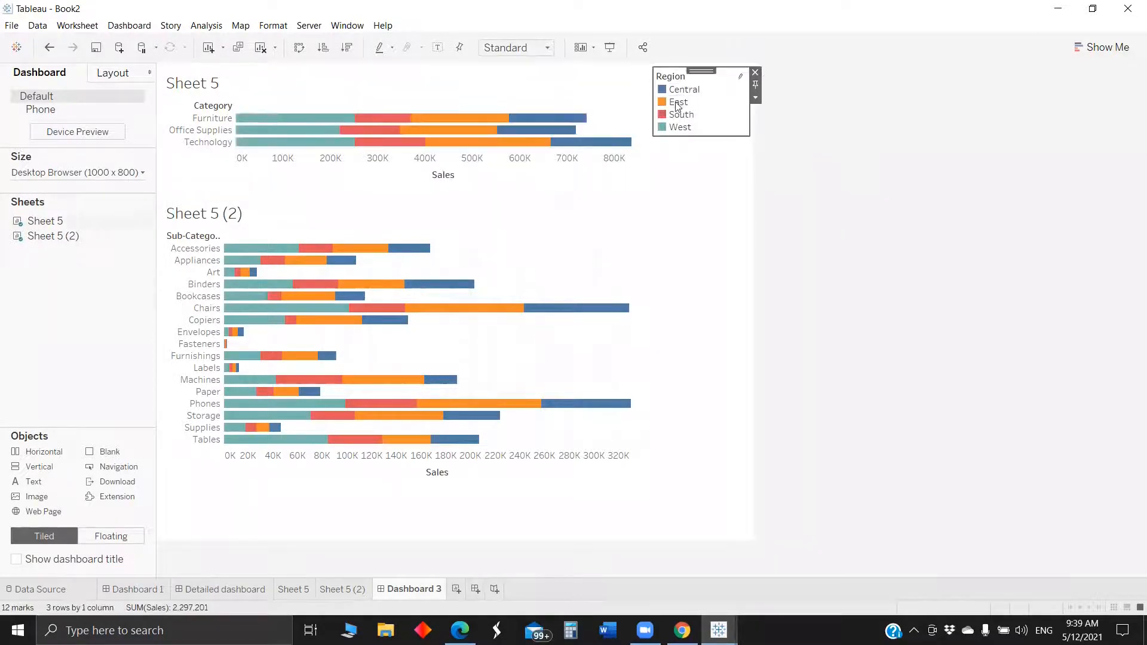
double_click(677, 103)
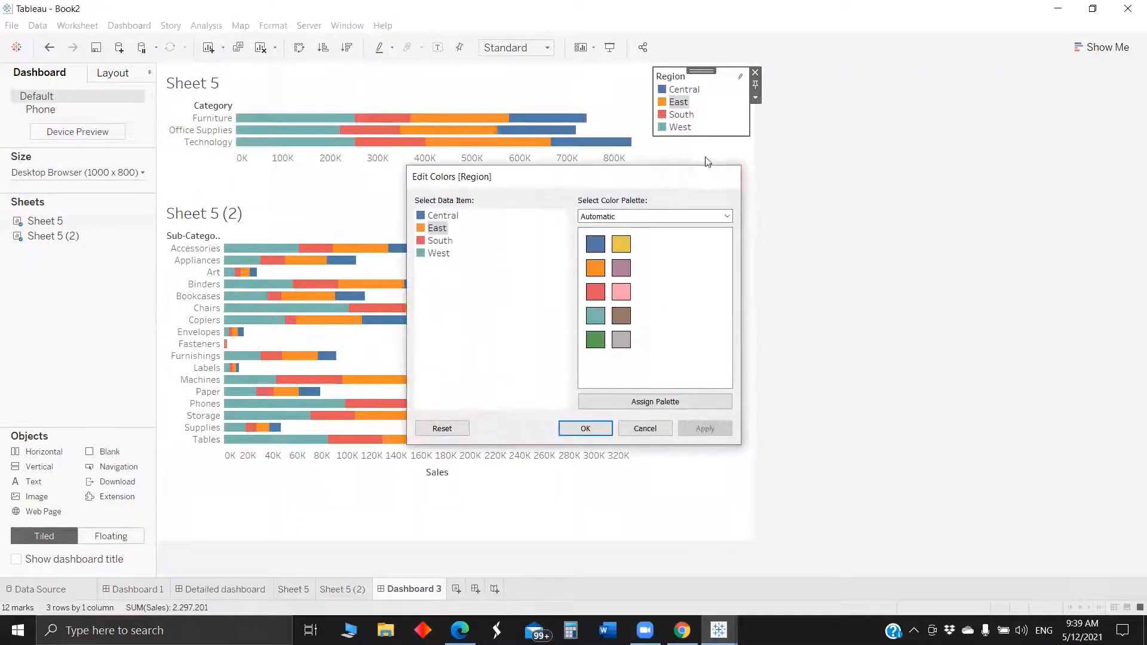
key("Escape")
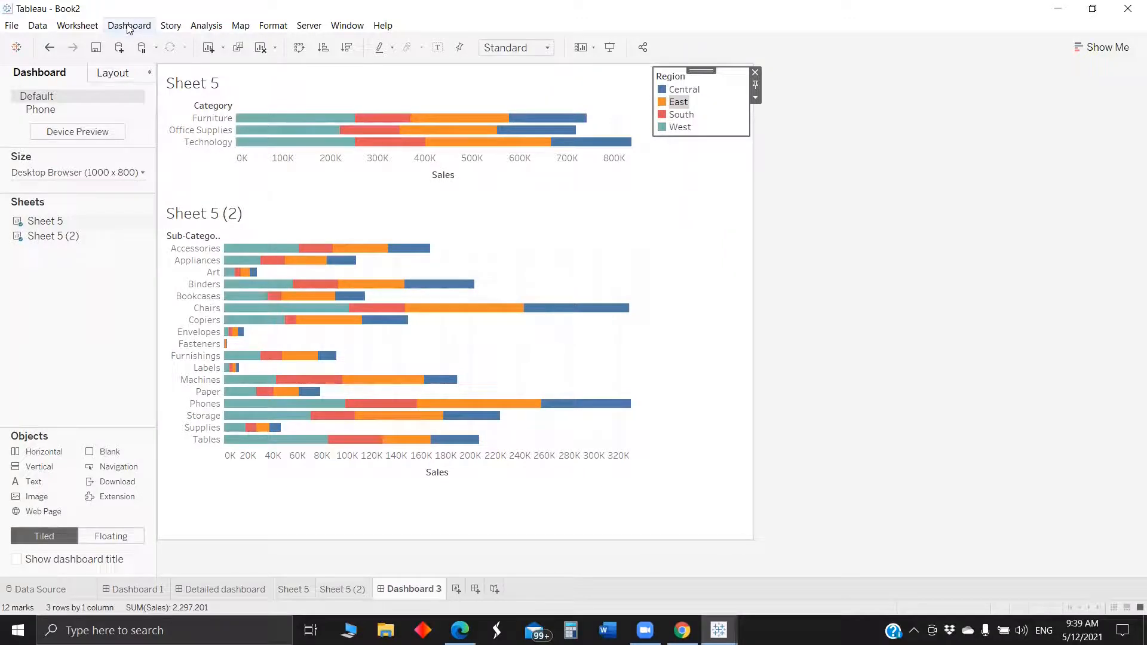
Add a highlight action on Hover between Sheet 5 and Sheet 5 (2) on Dashboard 3, targeting all fields.
left_click(129, 27)
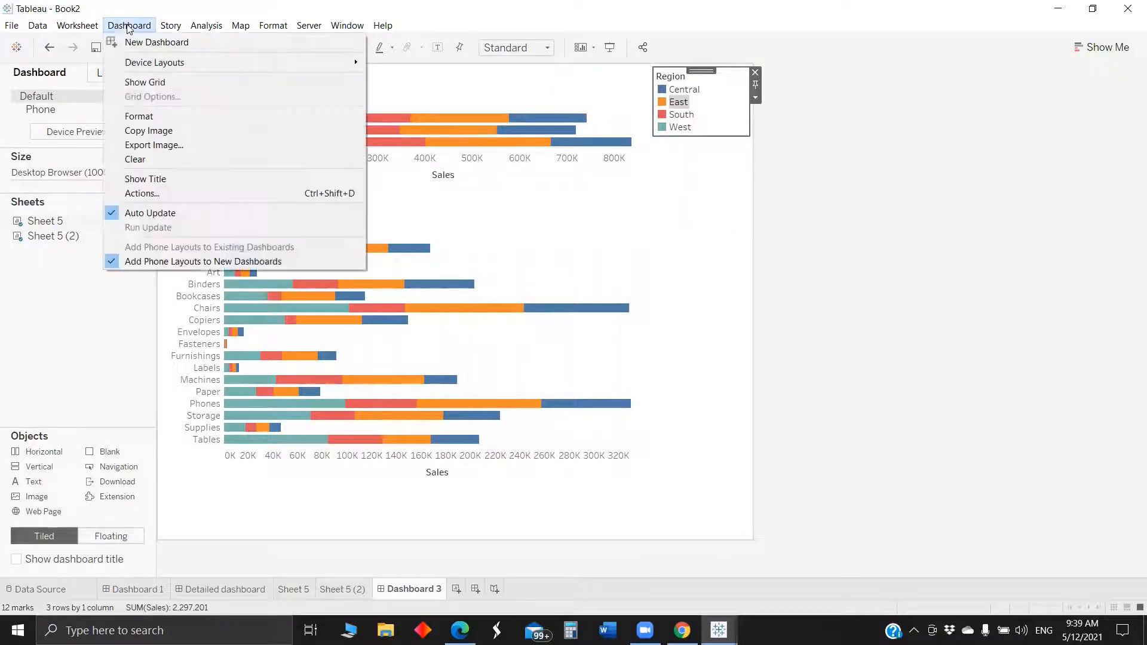
left_click(147, 193)
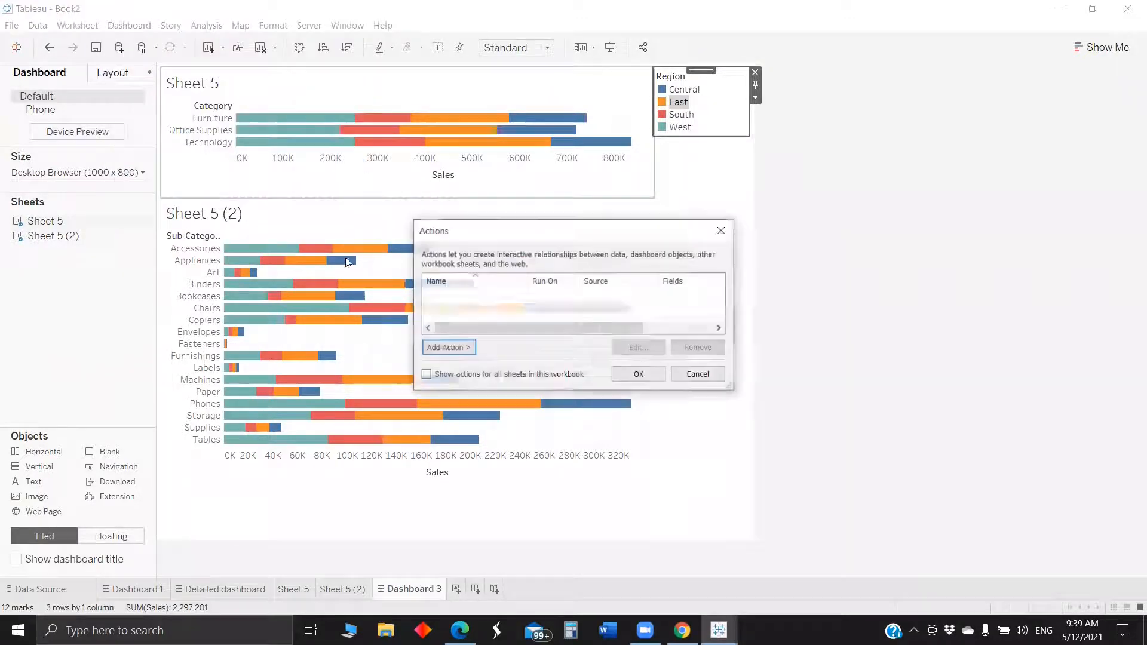
left_click(443, 348)
left_click(503, 364)
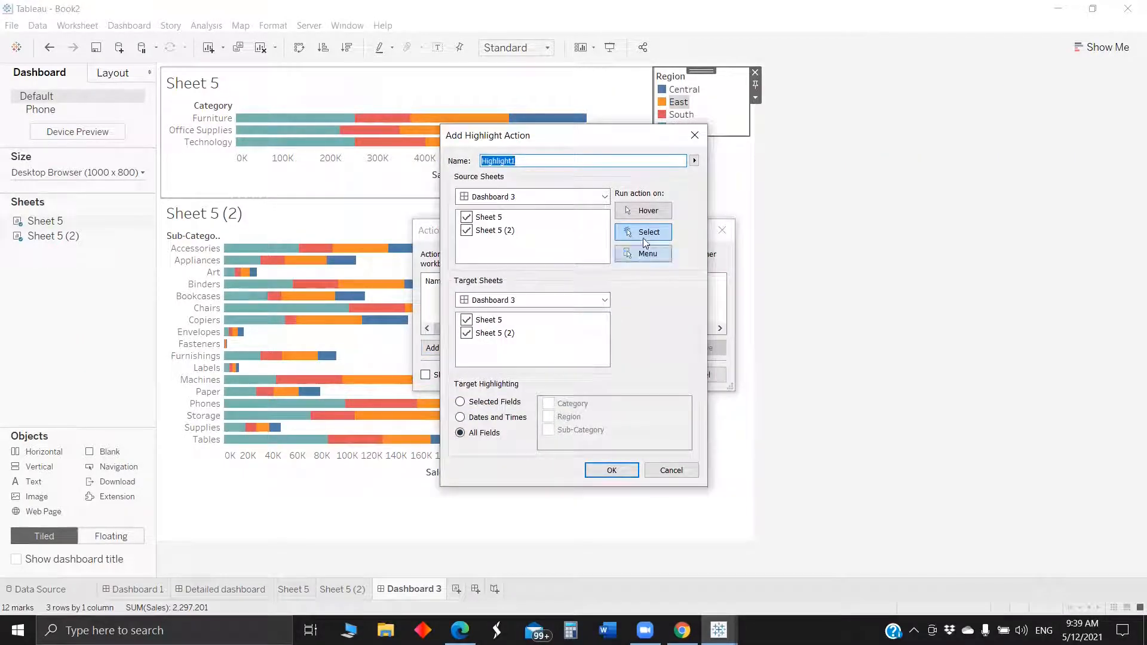
left_click(647, 211)
left_click(611, 471)
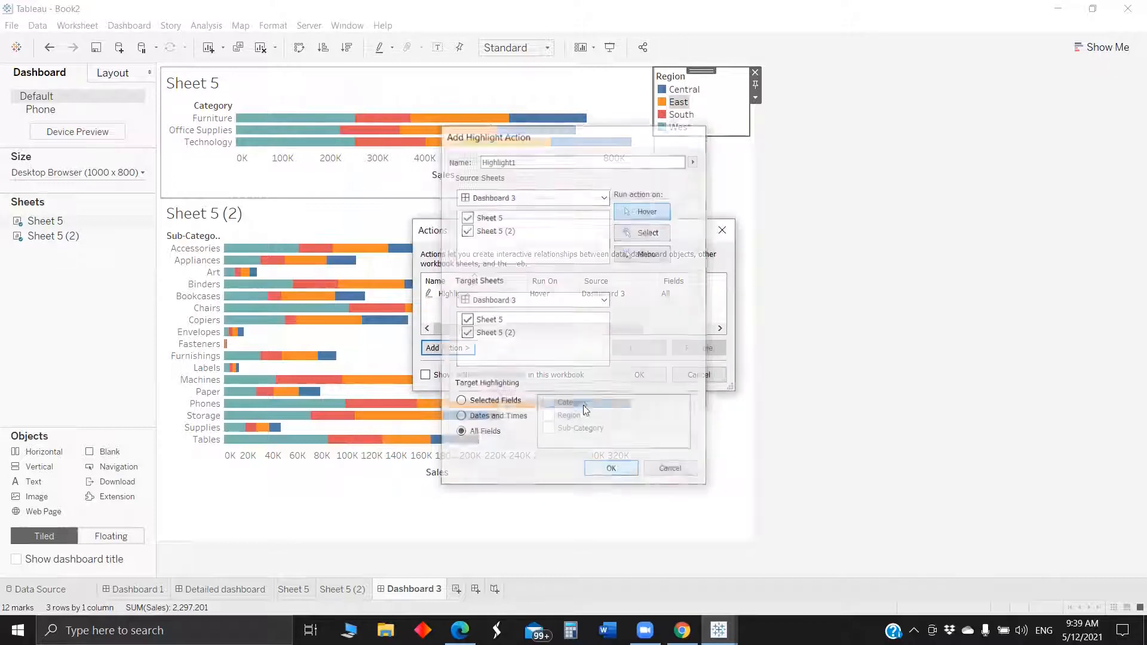
left_click(628, 377)
Test the hover highlighting on region segments in Sheet 5 and Sheet 5 (2).
mouse_move(313, 123)
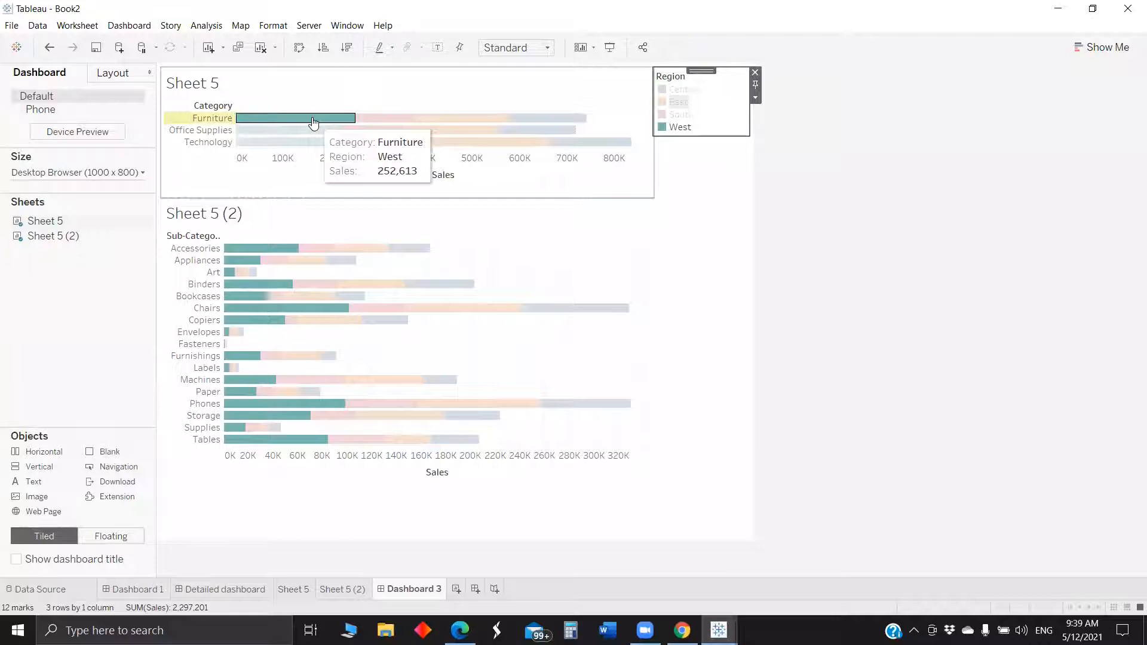
mouse_move(368, 140)
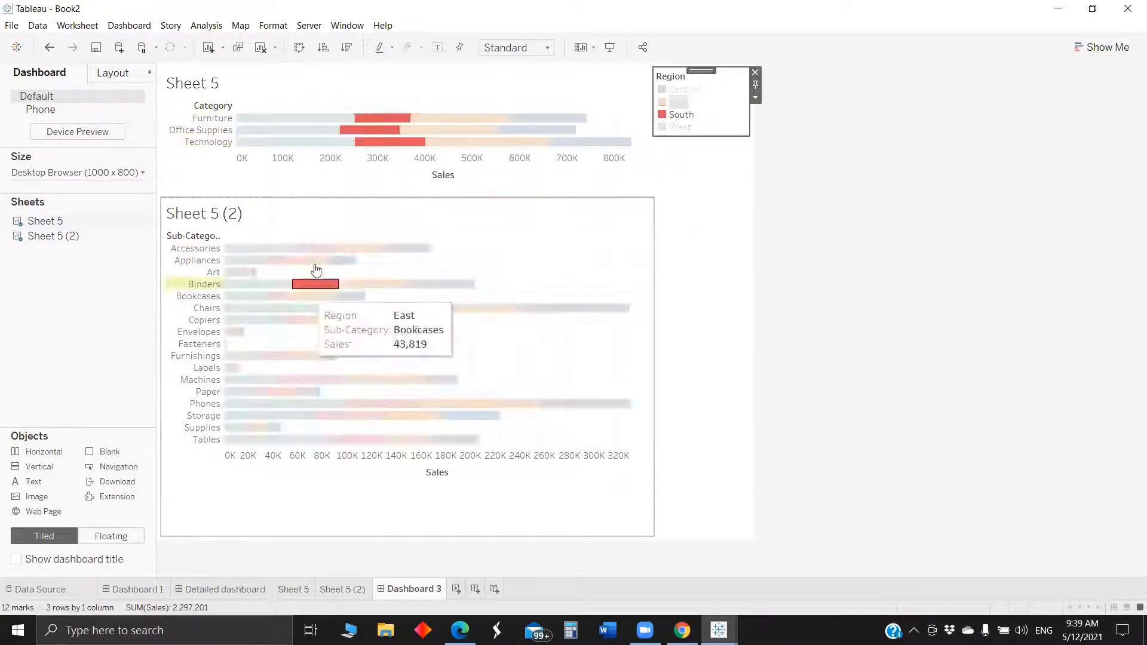
mouse_move(311, 267)
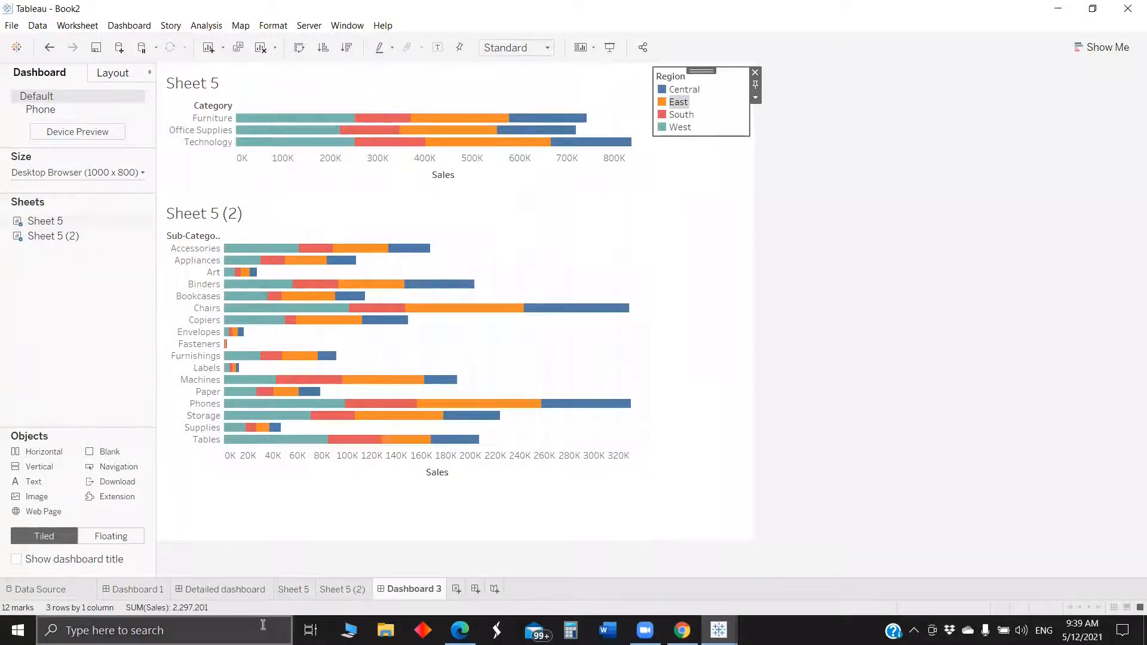
Test how selecting the Accessories and Appliances row labels in Sheet 5 (2) on Dashboard 3 affects highlighting.
left_click(142, 593)
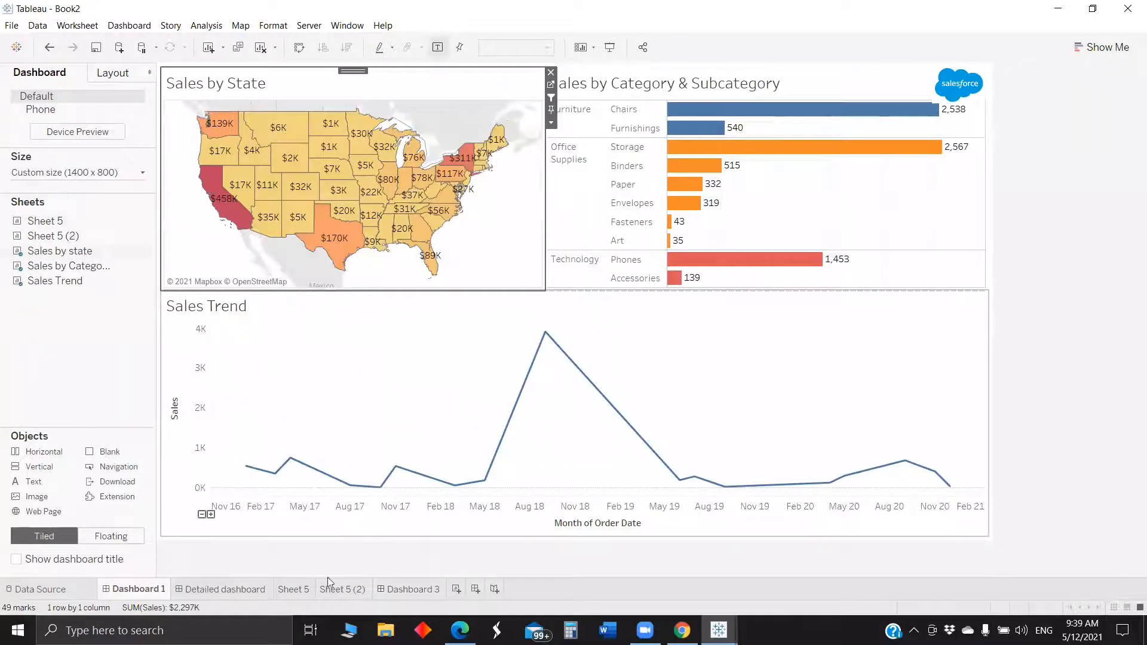
left_click(403, 592)
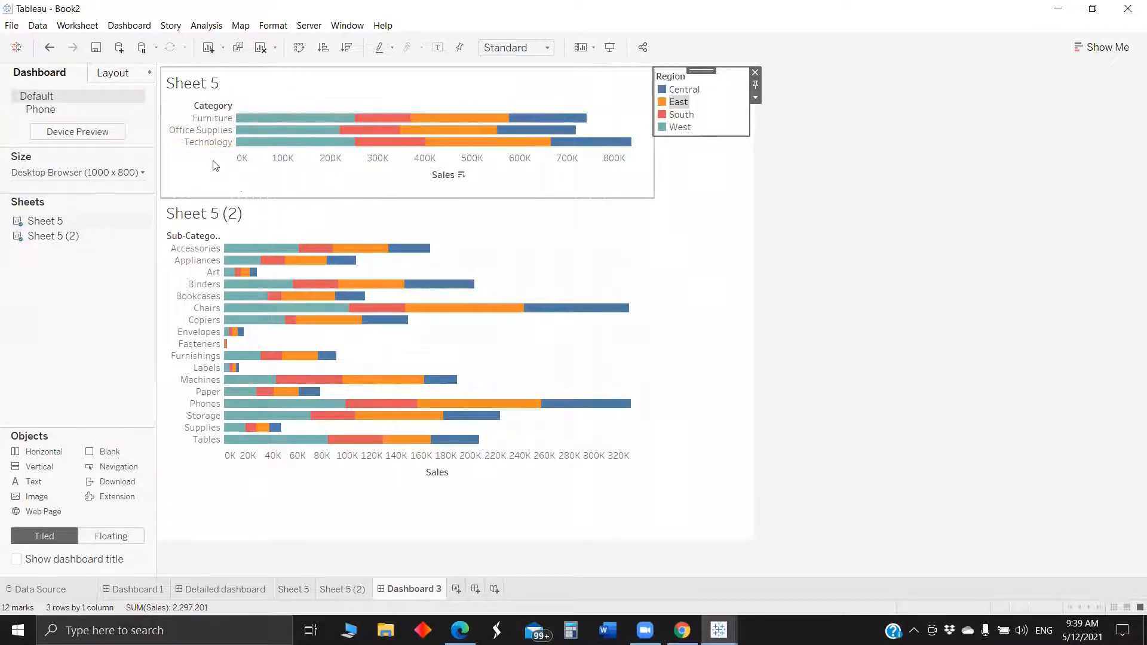
left_click(198, 248)
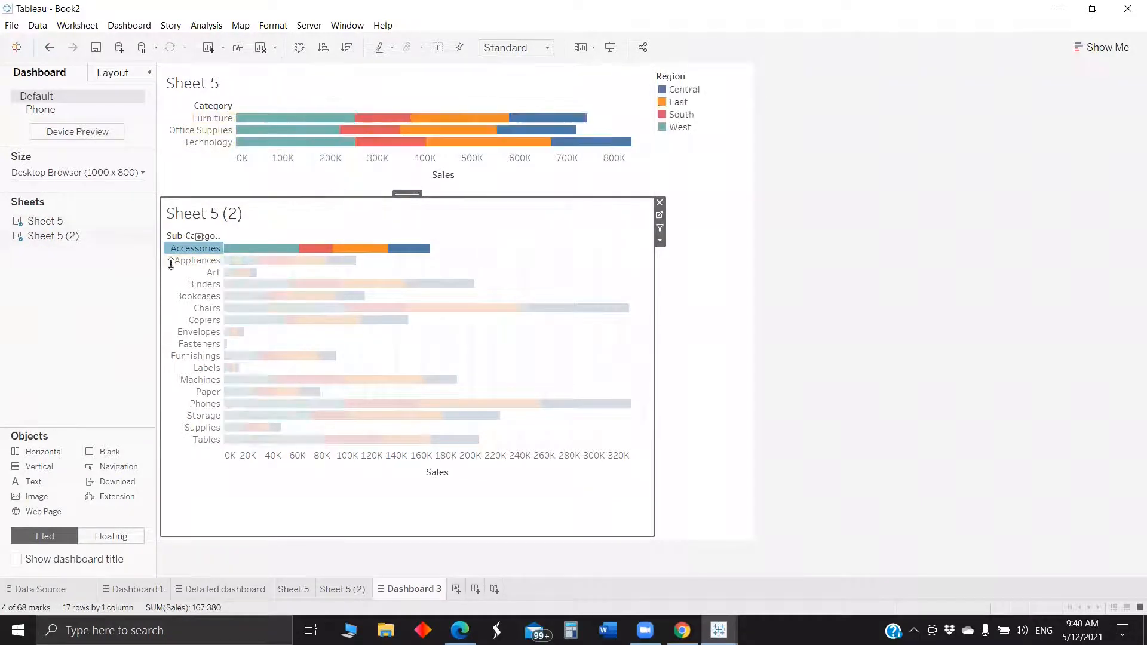
mouse_move(197, 255)
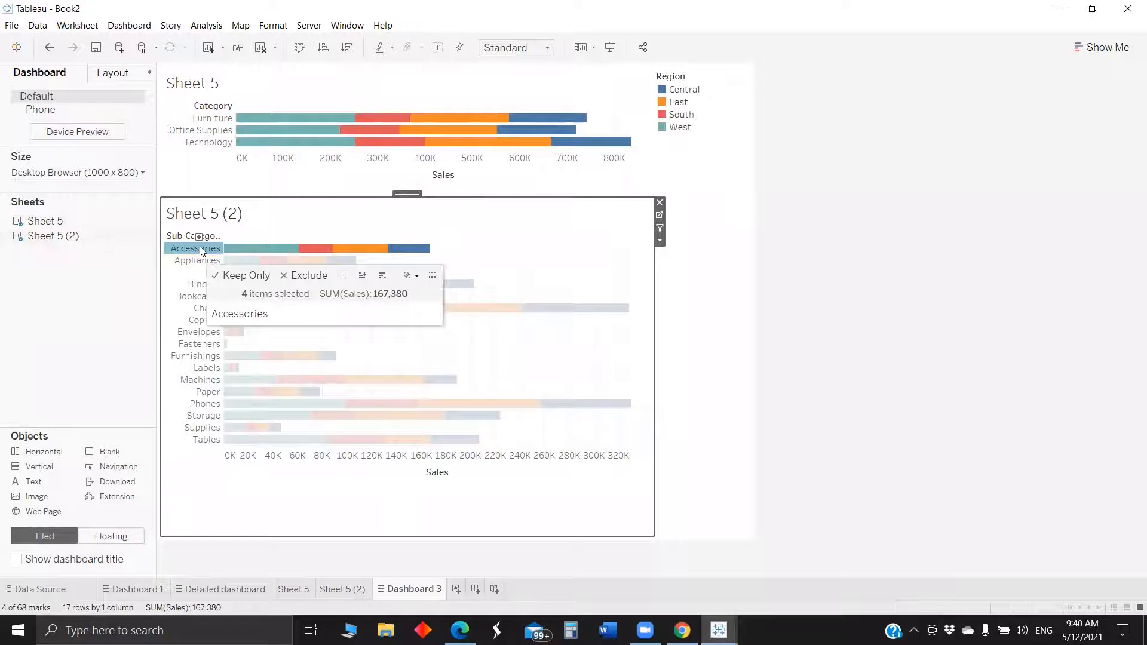
left_click(199, 248)
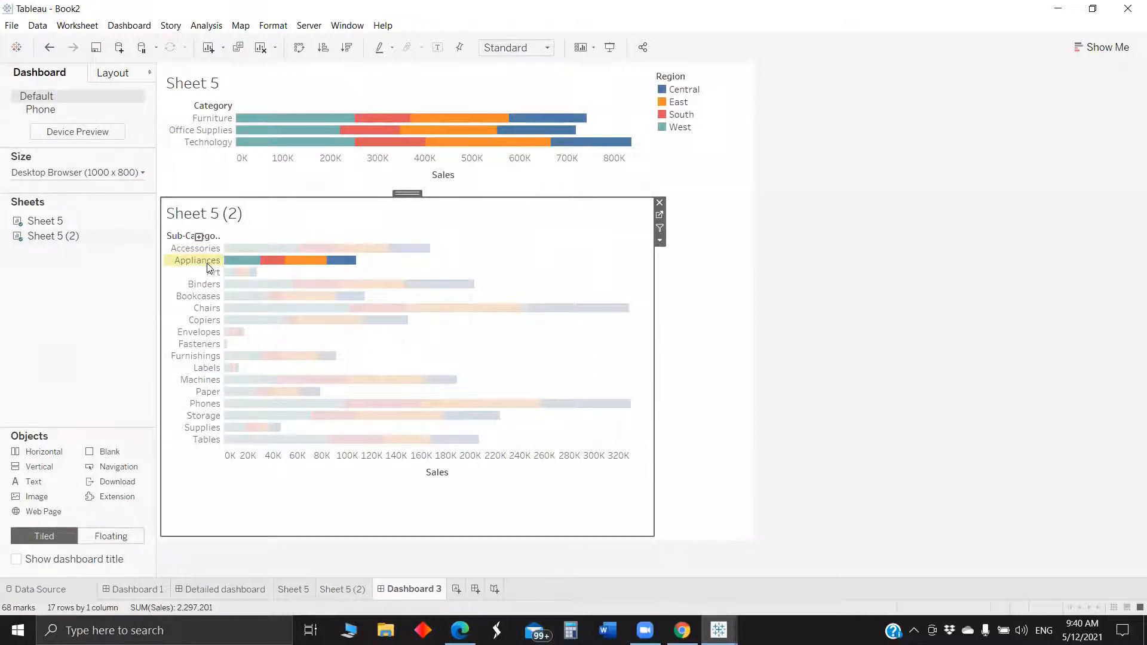
left_click(209, 266)
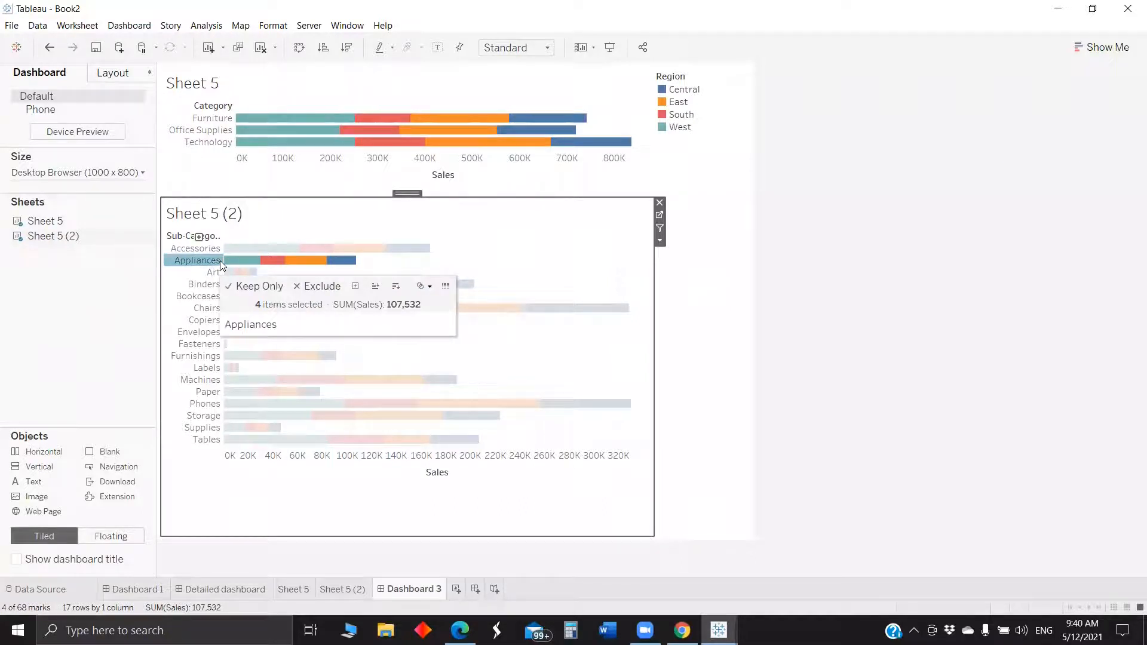
Review the source sheets, target sheets and target highlighting fields of Dashboard 3's Highlight1 action.
left_click(129, 25)
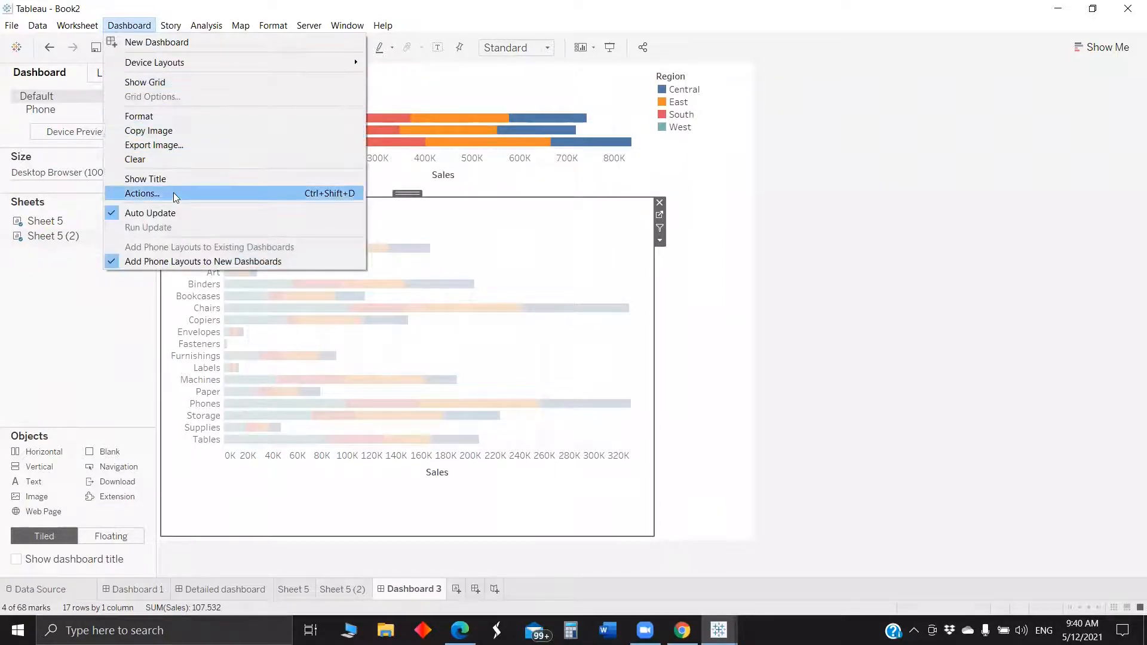
left_click(173, 193)
left_click(507, 294)
left_click(637, 348)
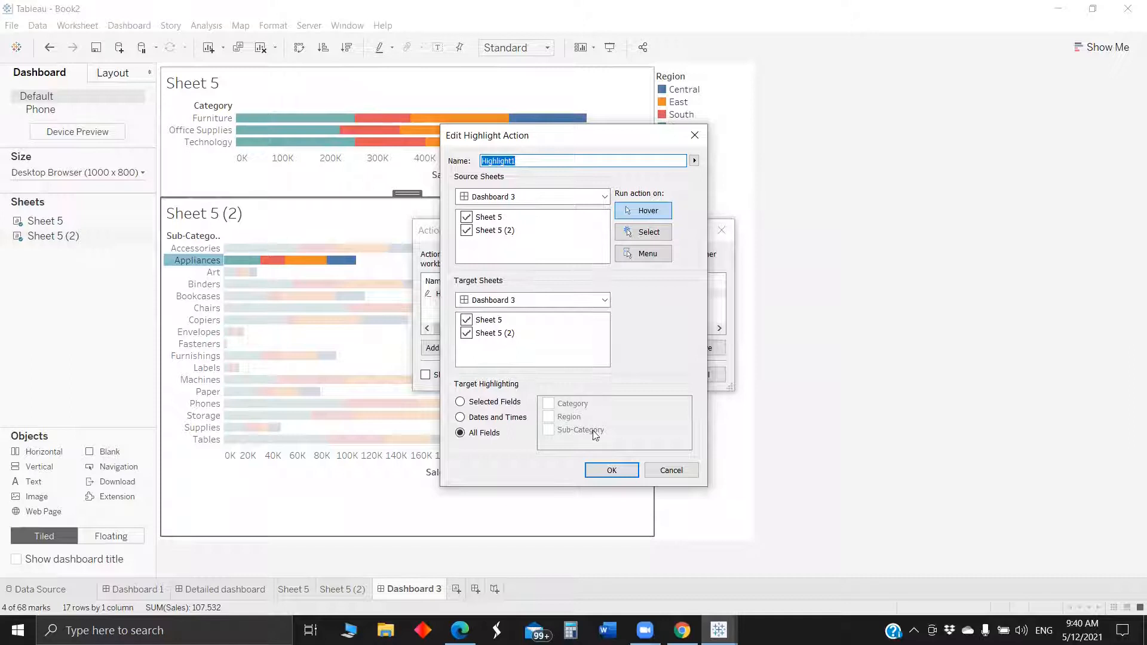
left_click(611, 470)
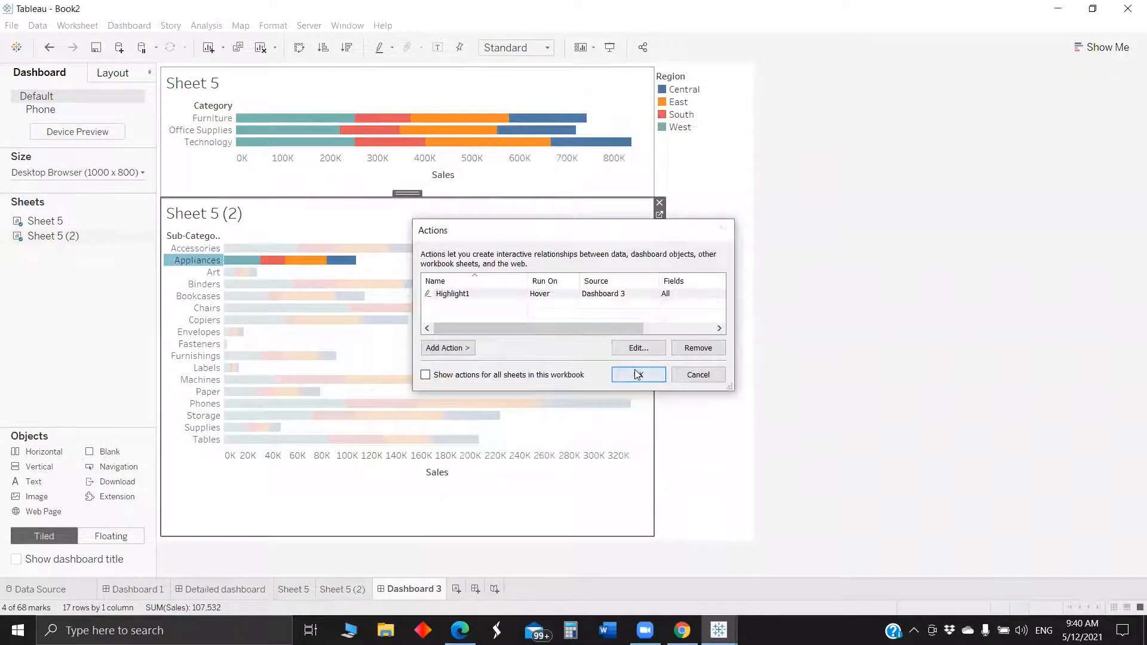
left_click(638, 374)
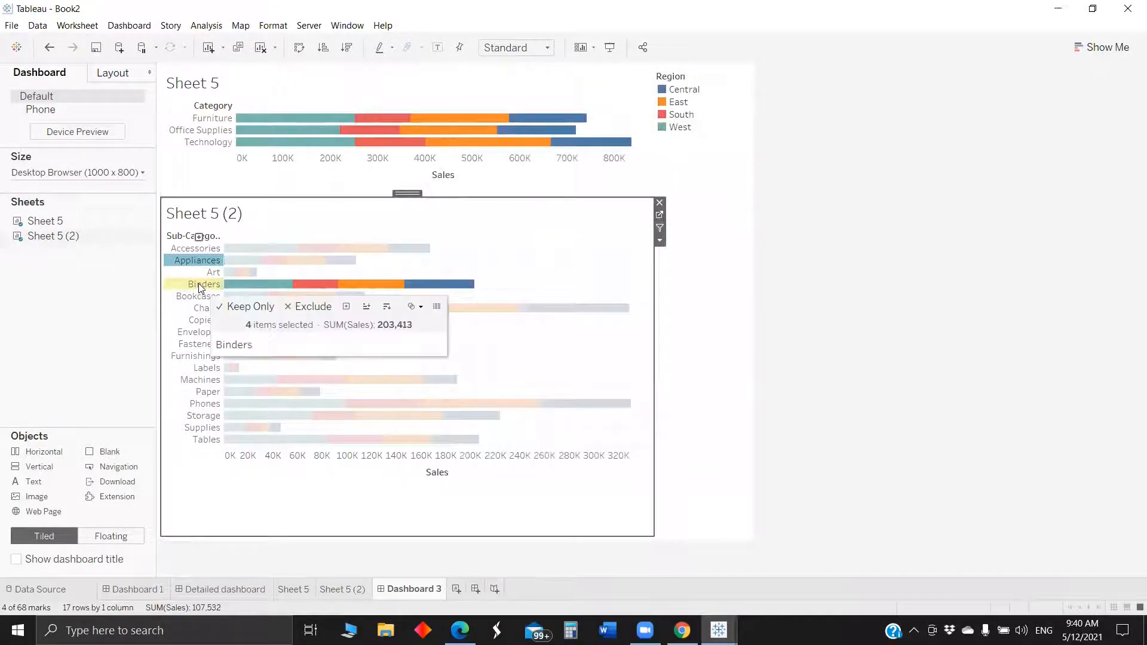
Test the highlighting from the Binders row label and from individual region segments in Sheet 5 (2).
left_click(199, 285)
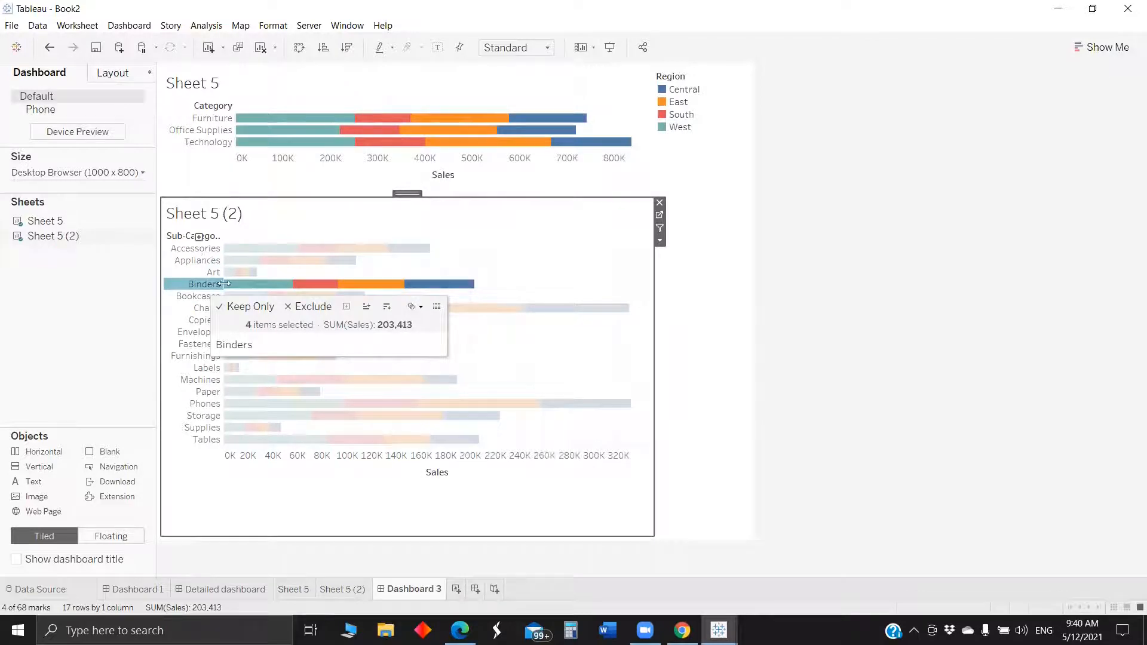
left_click(504, 257)
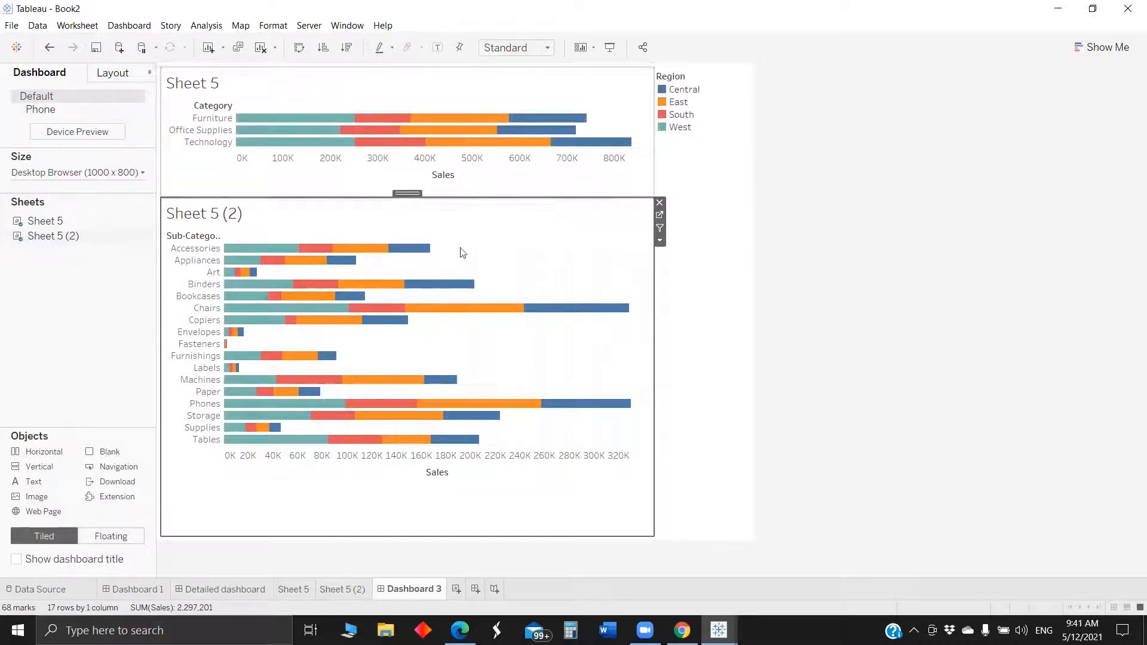
left_click(372, 256)
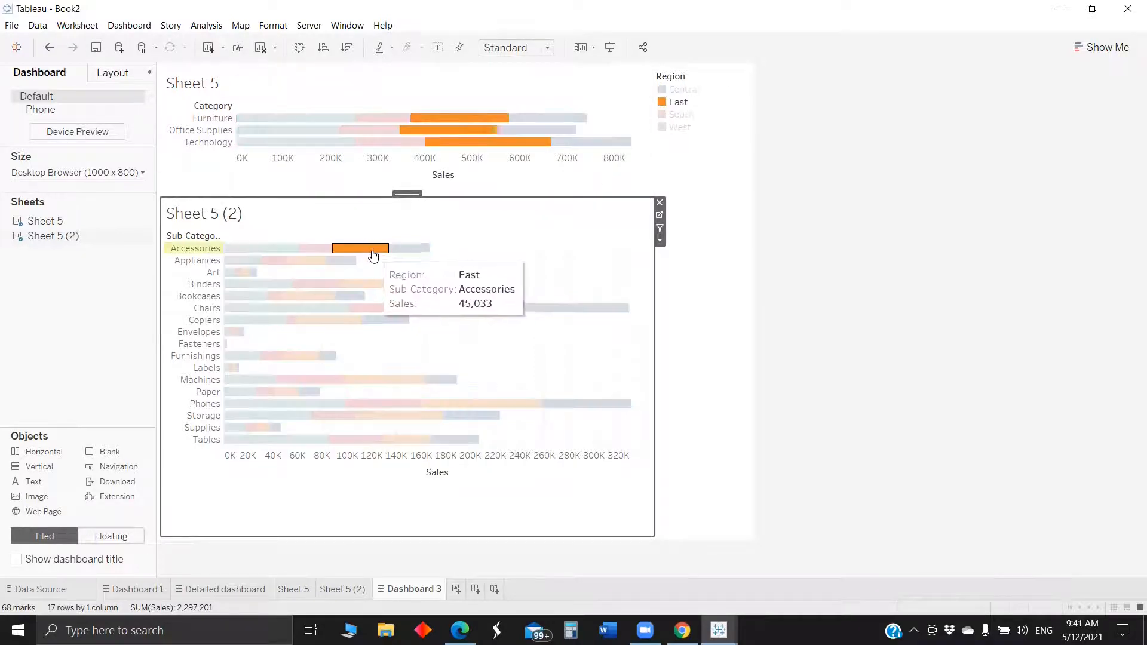
left_click(367, 285)
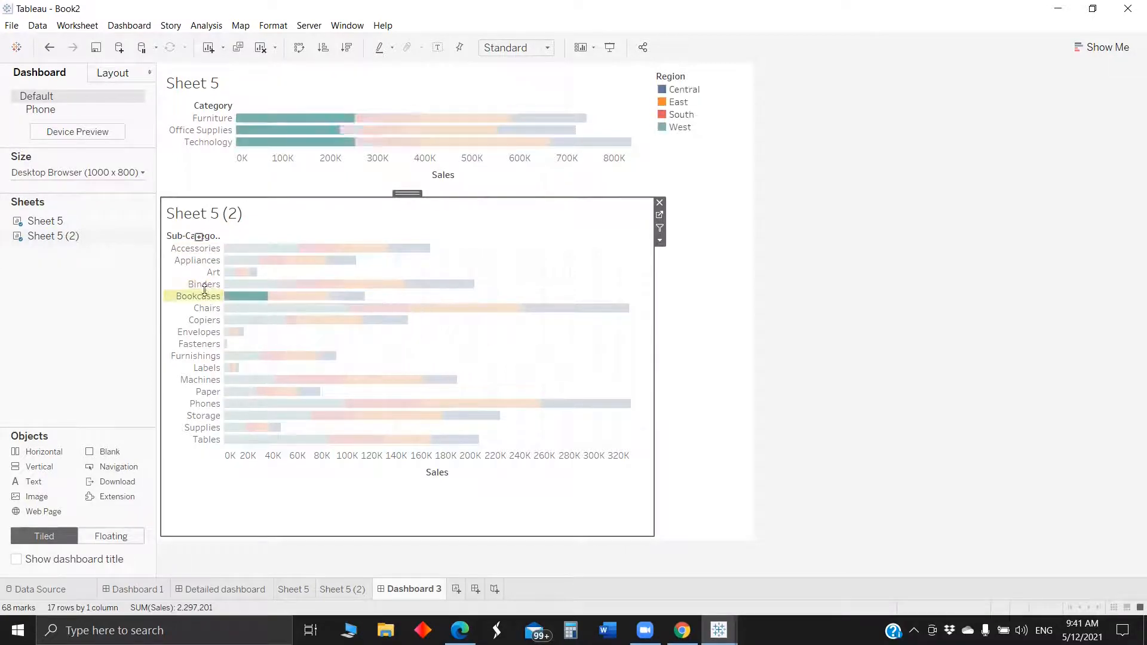
left_click(301, 321)
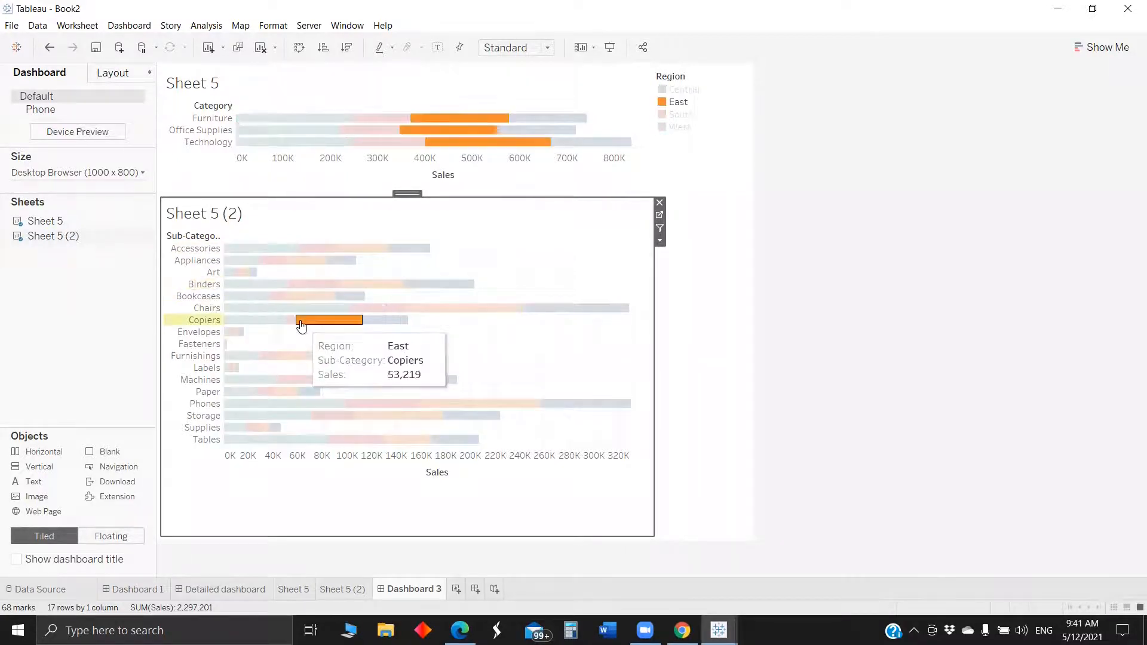
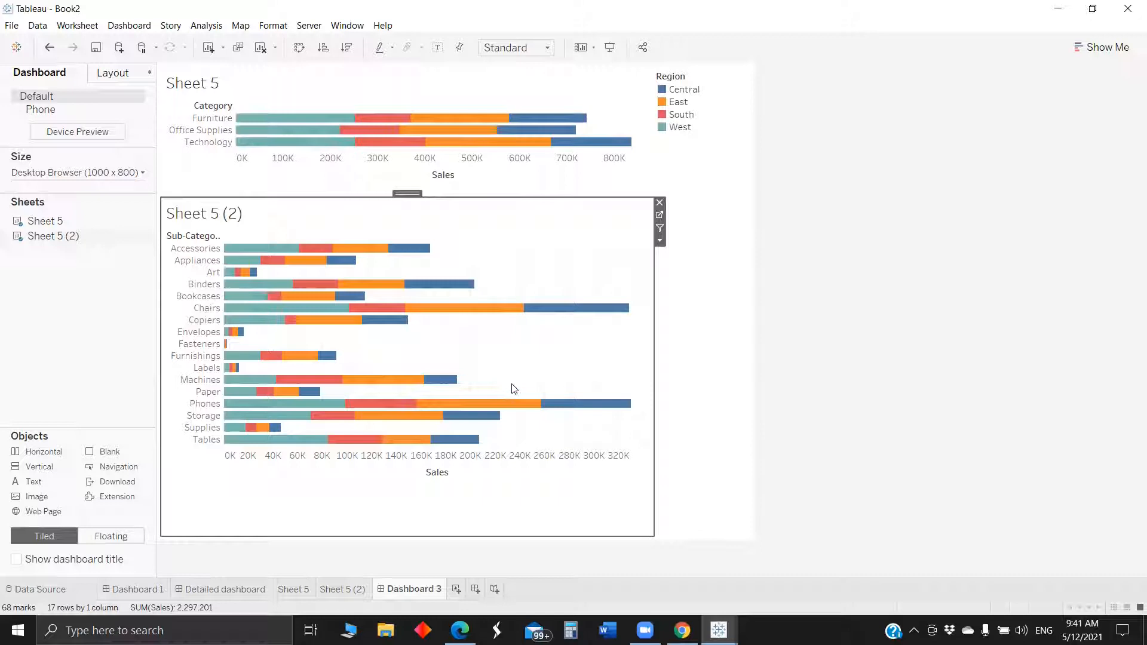
left_click(485, 409)
left_click(531, 488)
Color the Sheet 5 (2) bars by Sub-Category instead of Region, keep Sub-Category on rows, and return to Dashboard 3.
left_click(661, 215)
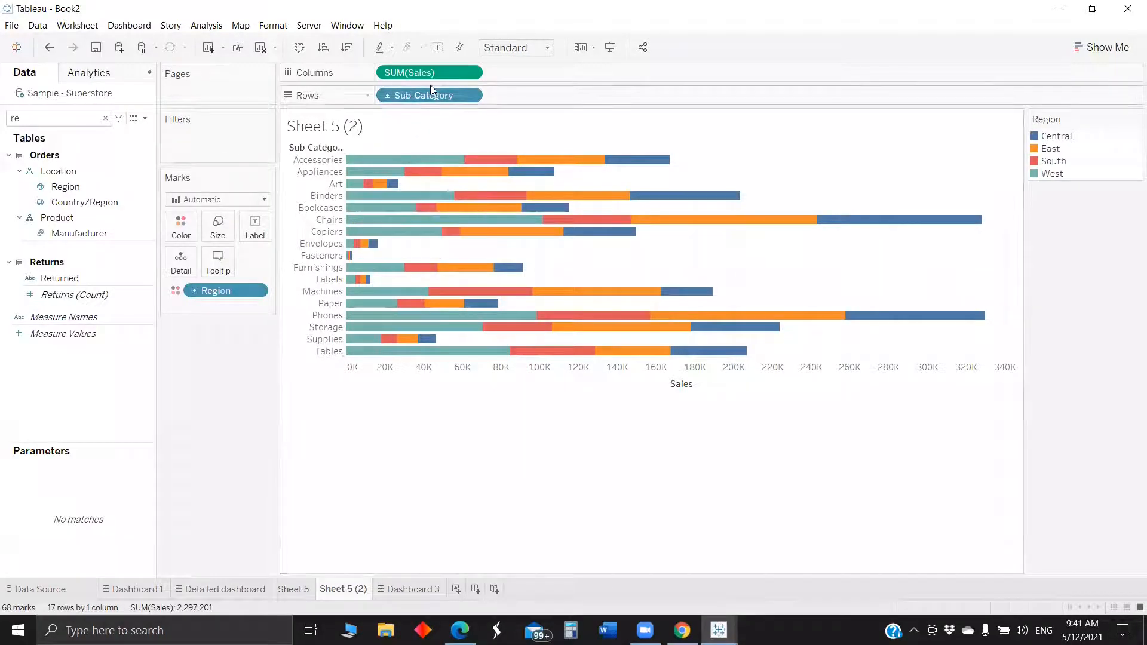
left_click_drag(430, 92, 181, 228)
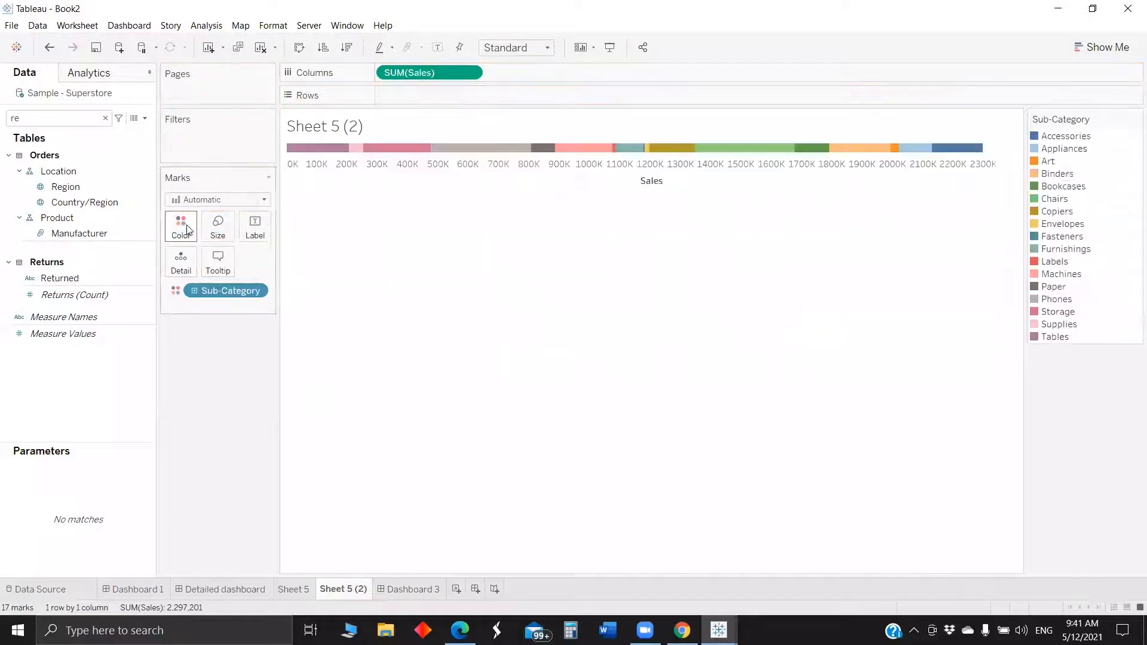
left_click_drag(222, 290, 443, 102)
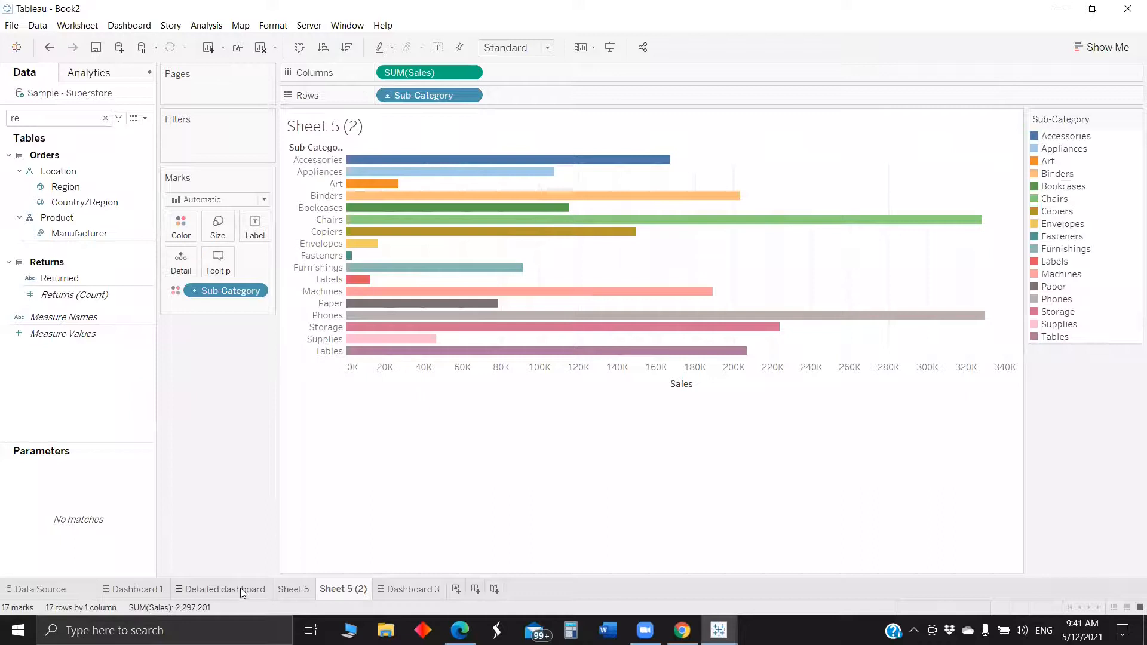
left_click(225, 589)
left_click(411, 589)
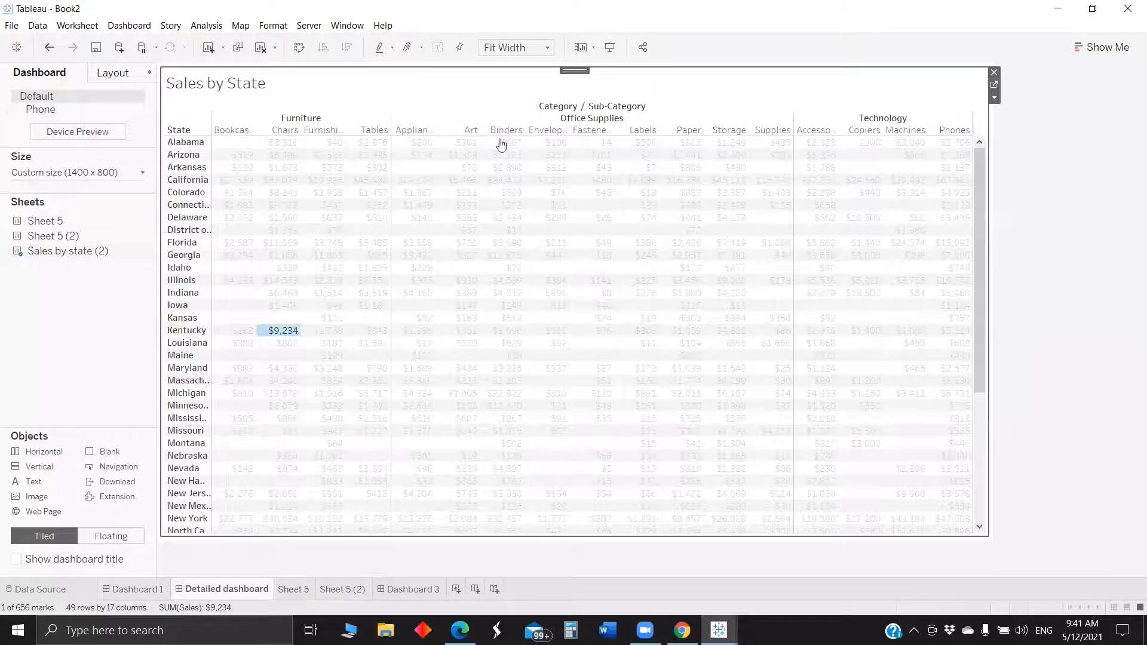
Open Sheet 5 from the dashboard and color its category bars by Sub-Category instead of Region.
left_click(565, 90)
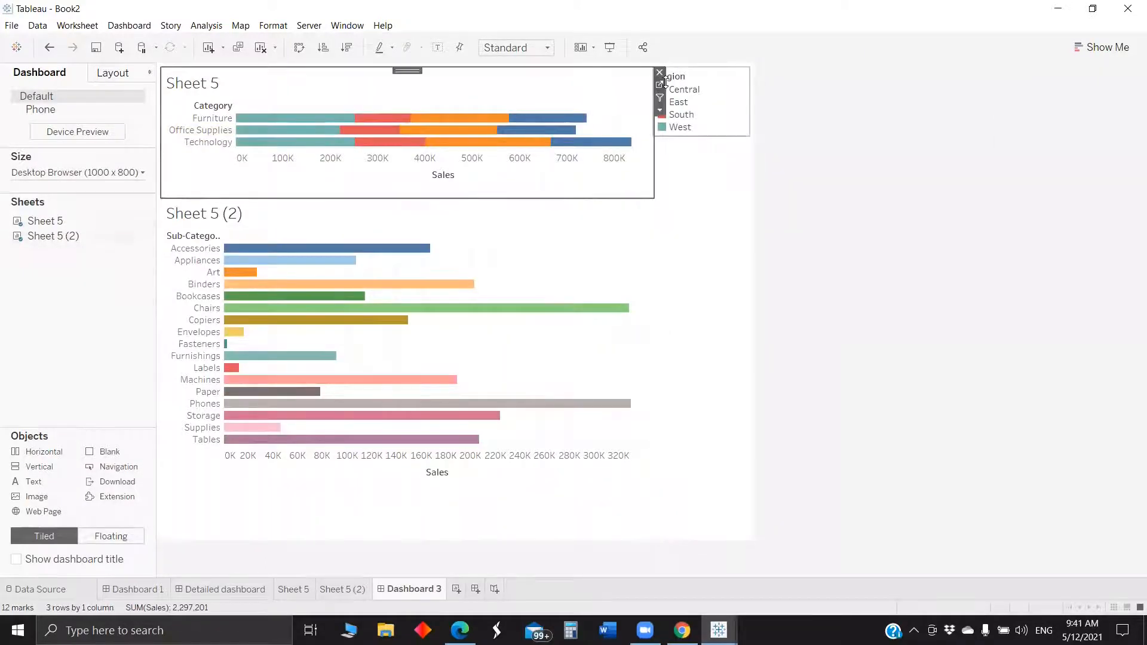
left_click(663, 84)
left_click(41, 121)
type("re")
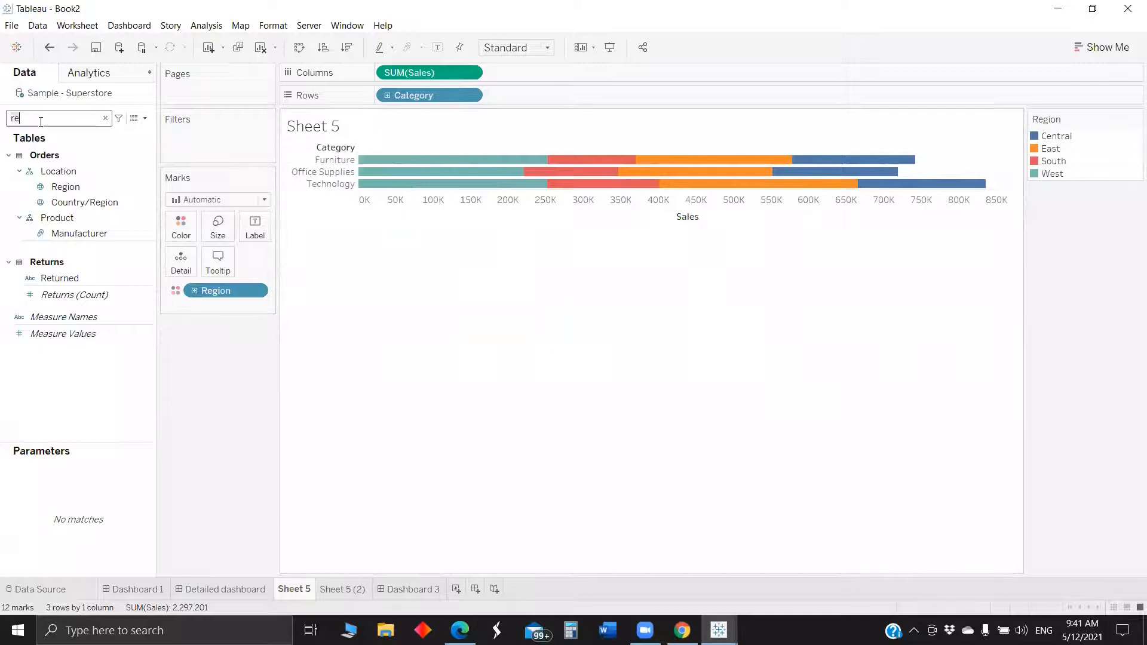
key("BackSpace")
key("BackSpace")
type("su")
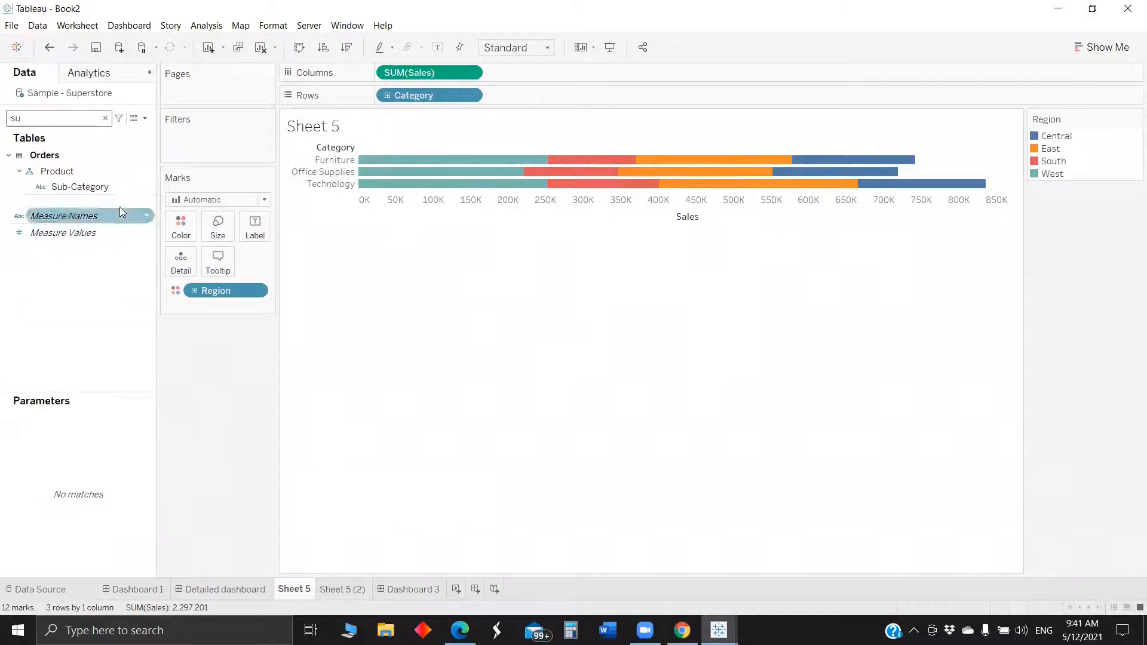
left_click_drag(108, 189, 226, 290)
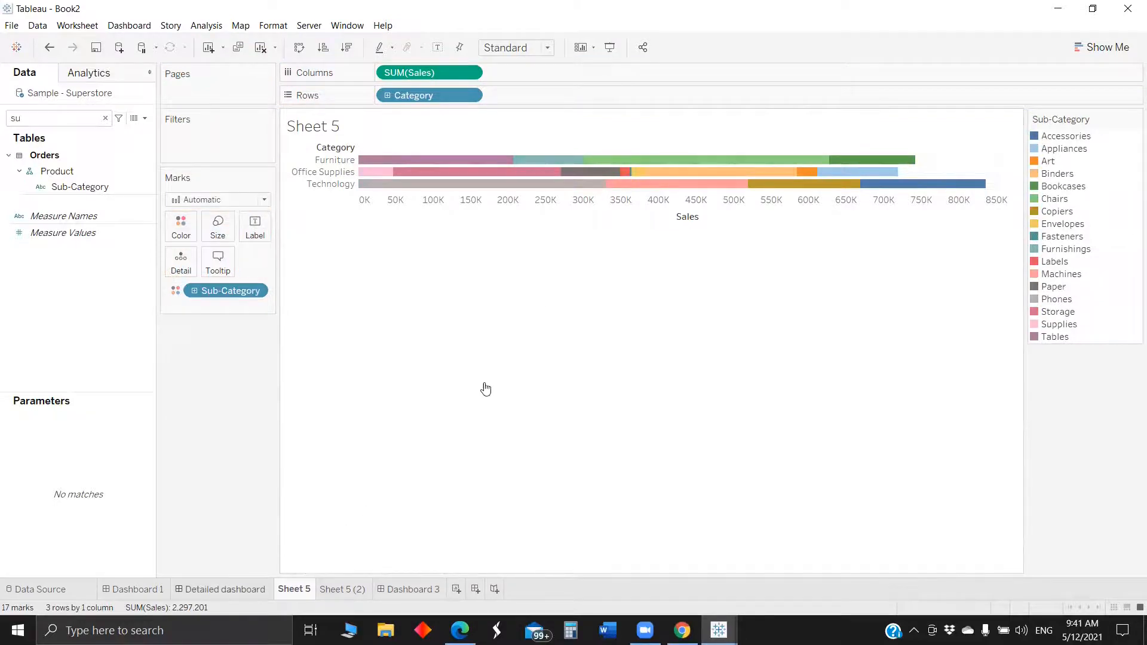
Return to Dashboard 3 and test sub-category highlighting between both sheets with Binders, Chairs, Machines and Phones.
left_click(244, 589)
left_click(392, 590)
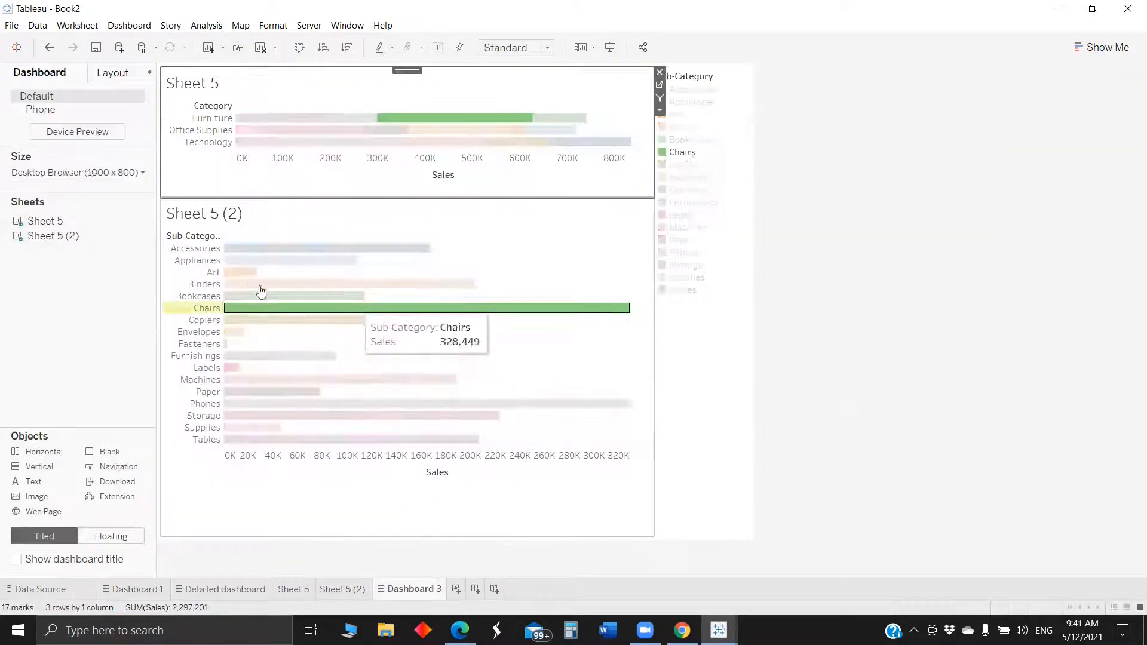
left_click(460, 130)
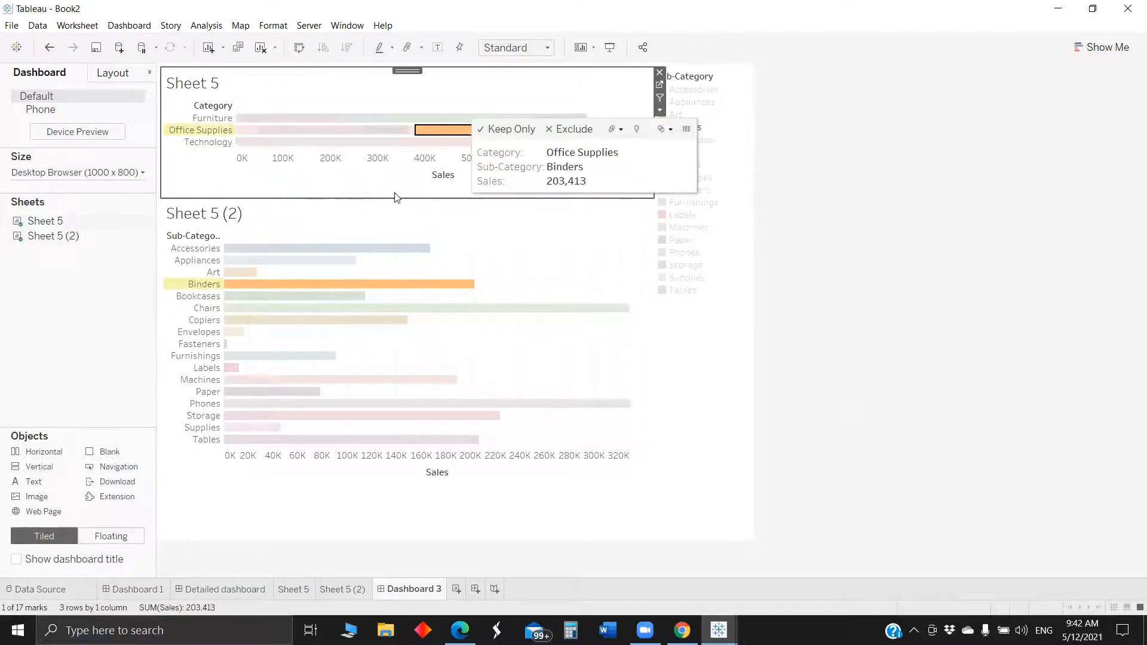
mouse_move(288, 310)
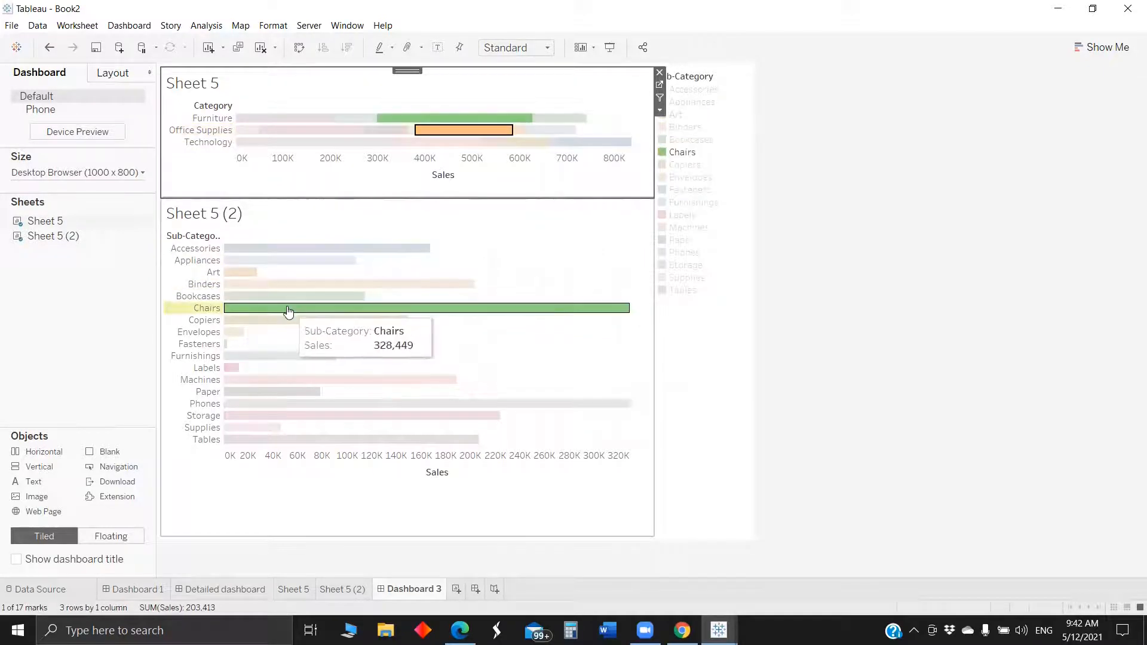
left_click(288, 310)
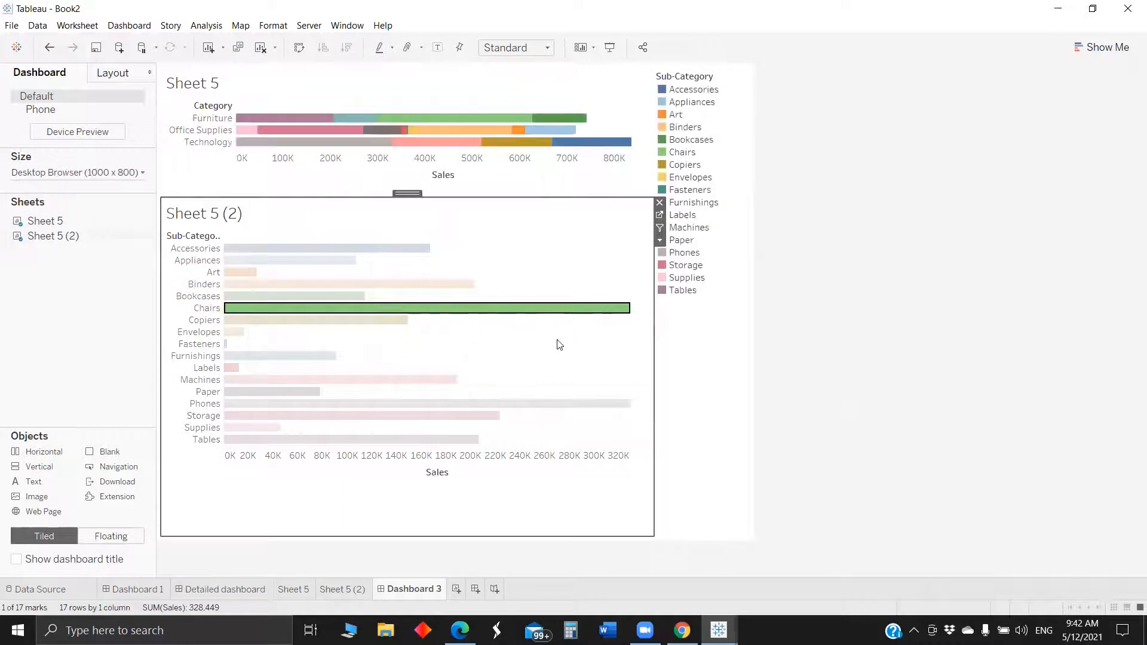
mouse_move(400, 387)
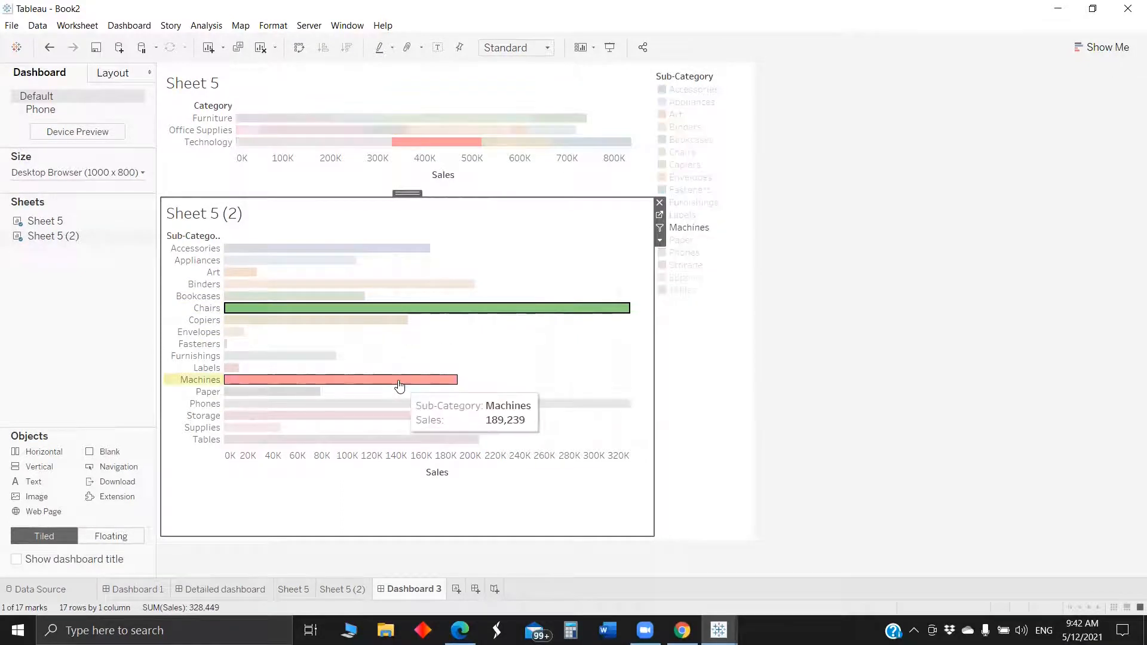
mouse_move(391, 406)
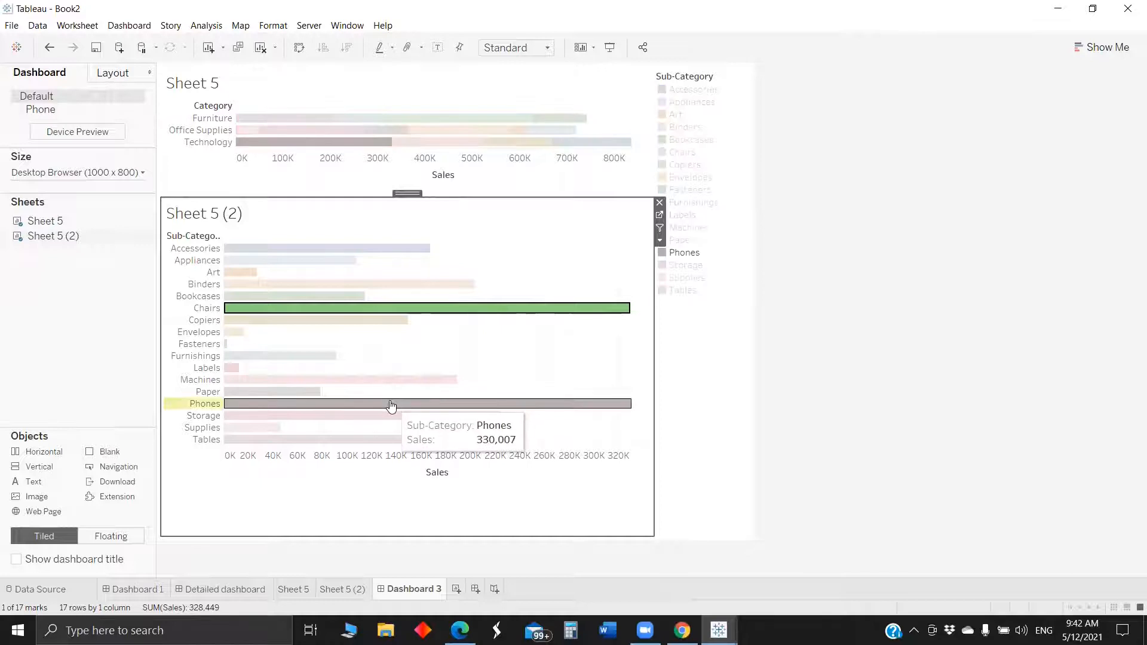
left_click(391, 407)
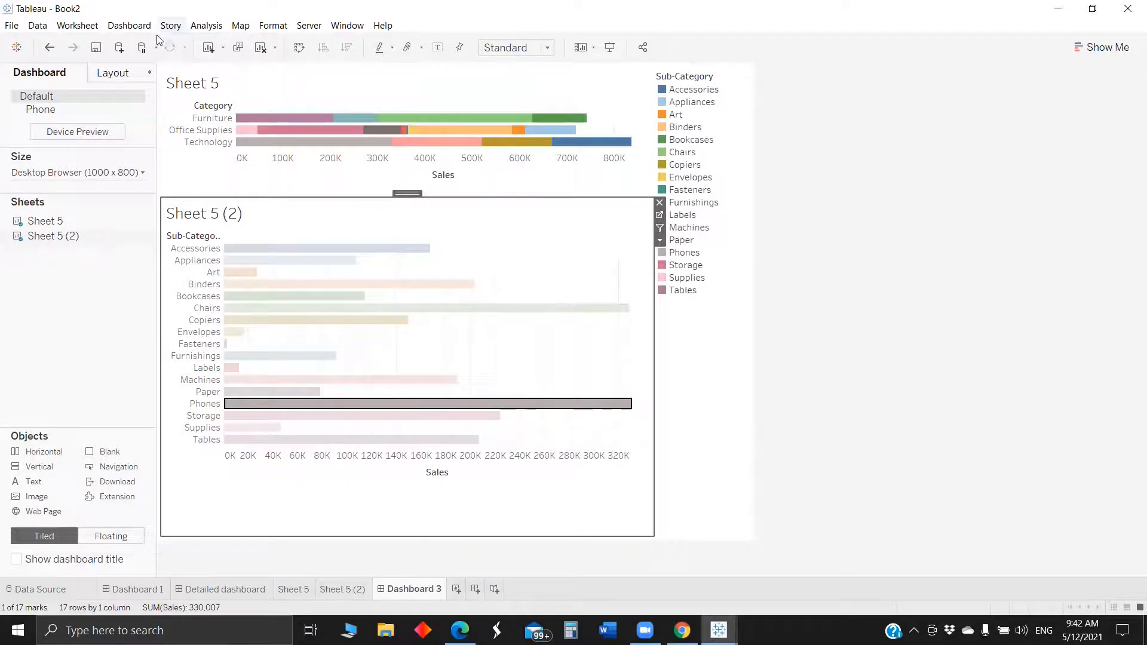
Review the action types that can be added to Dashboard 3, close without adding one, and select Sheet 5.
left_click(138, 26)
left_click(158, 193)
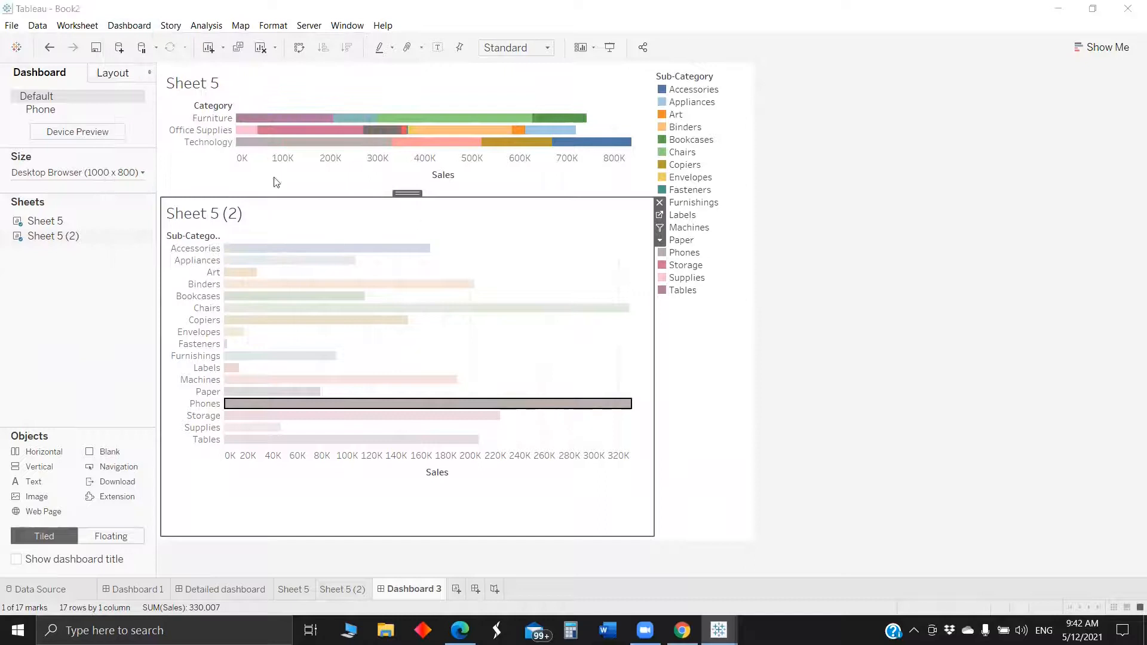
left_click(463, 349)
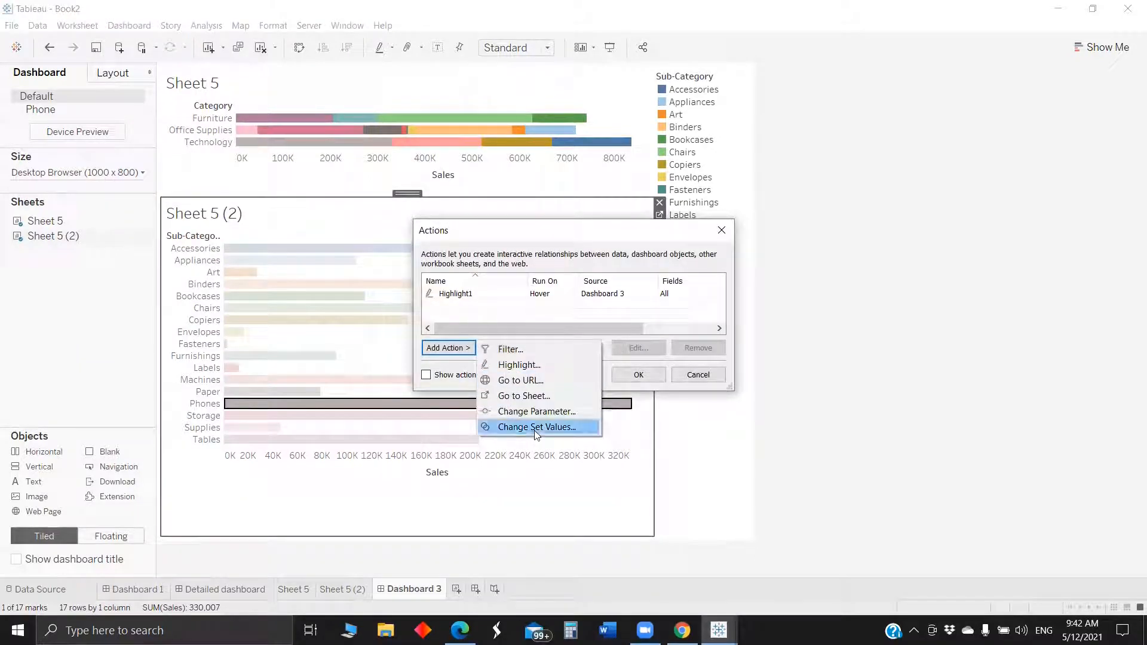
left_click(698, 437)
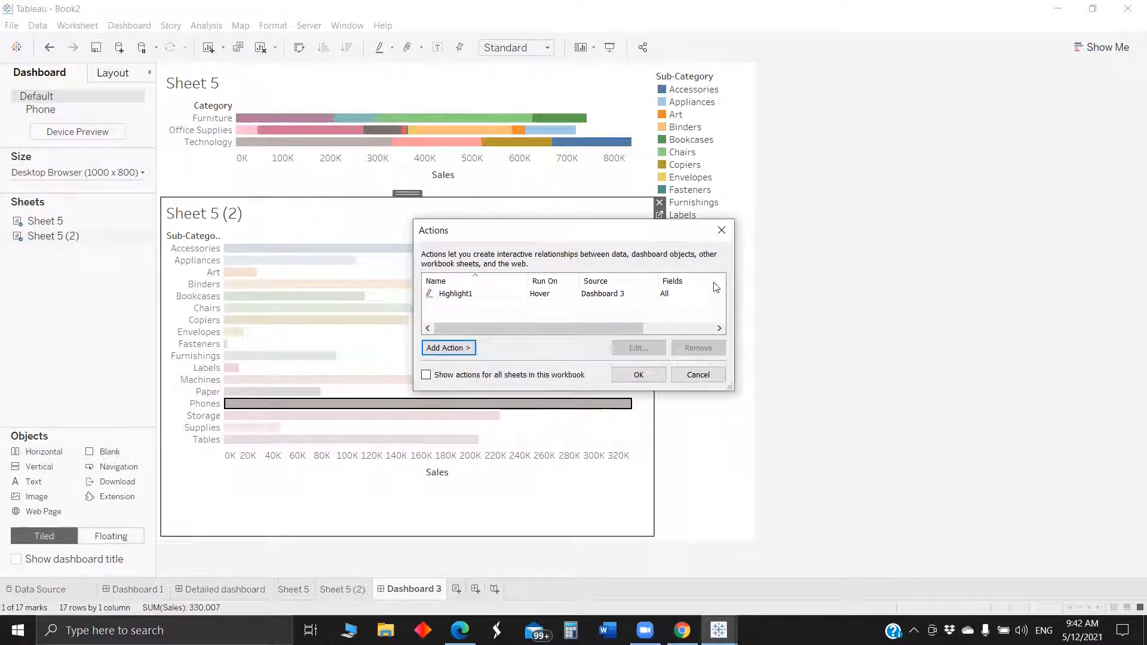
left_click(722, 231)
left_click(610, 92)
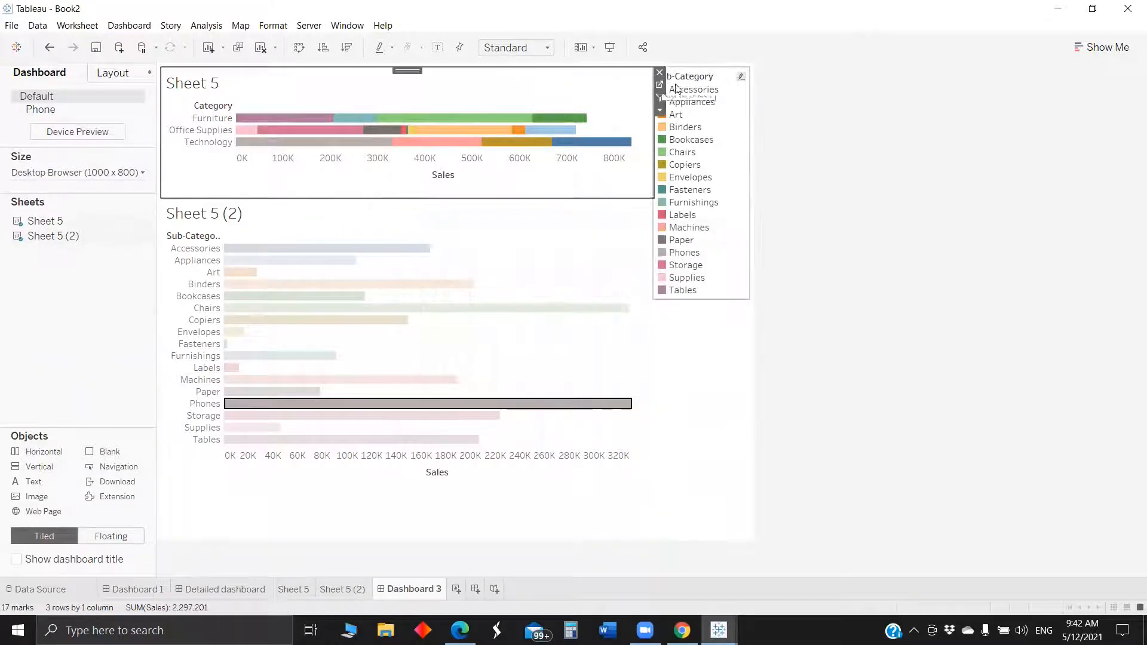
Open Sheet 5, replace Category with Region on rows, and remove Sub-Category from the color marks.
left_click(660, 87)
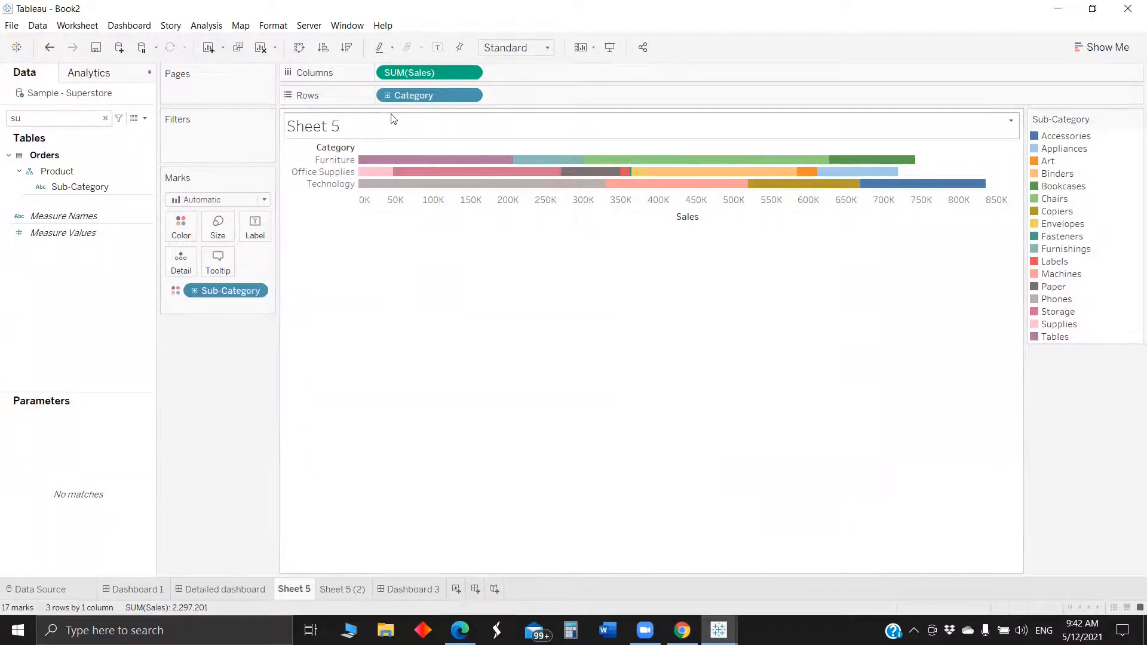
double_click(428, 96)
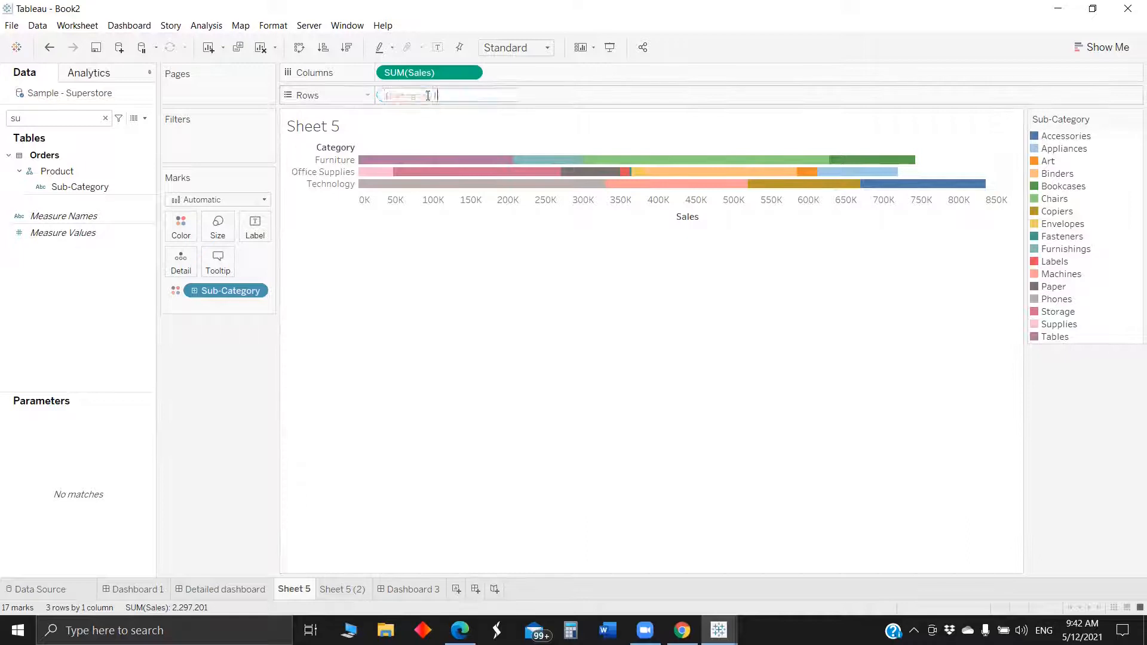
type("regio")
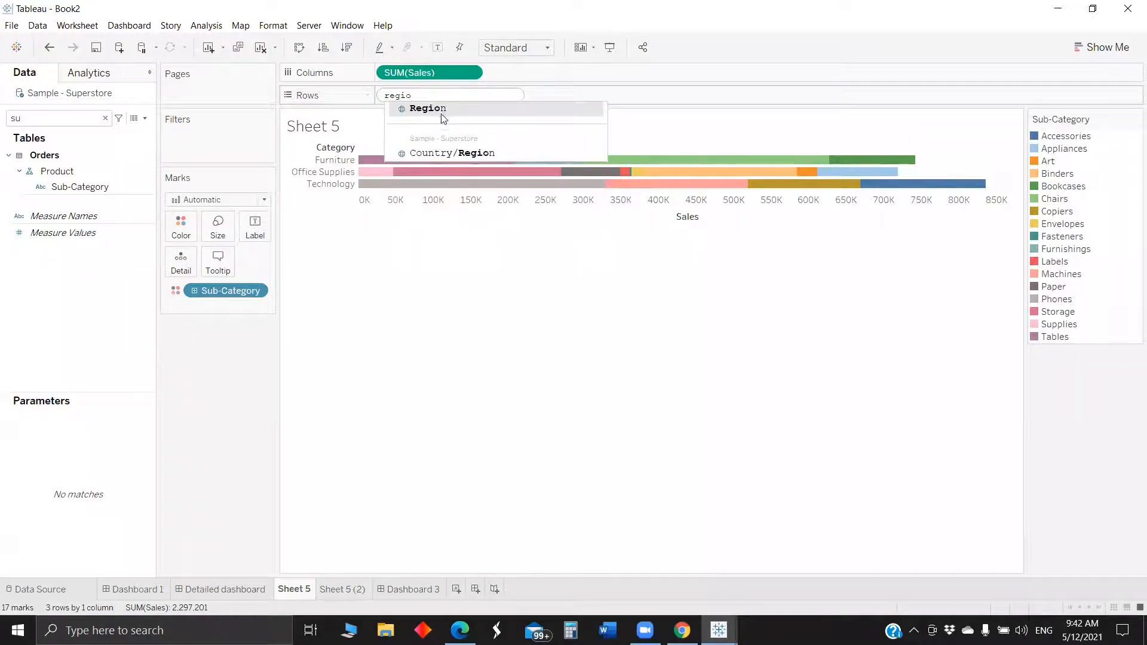
left_click(441, 110)
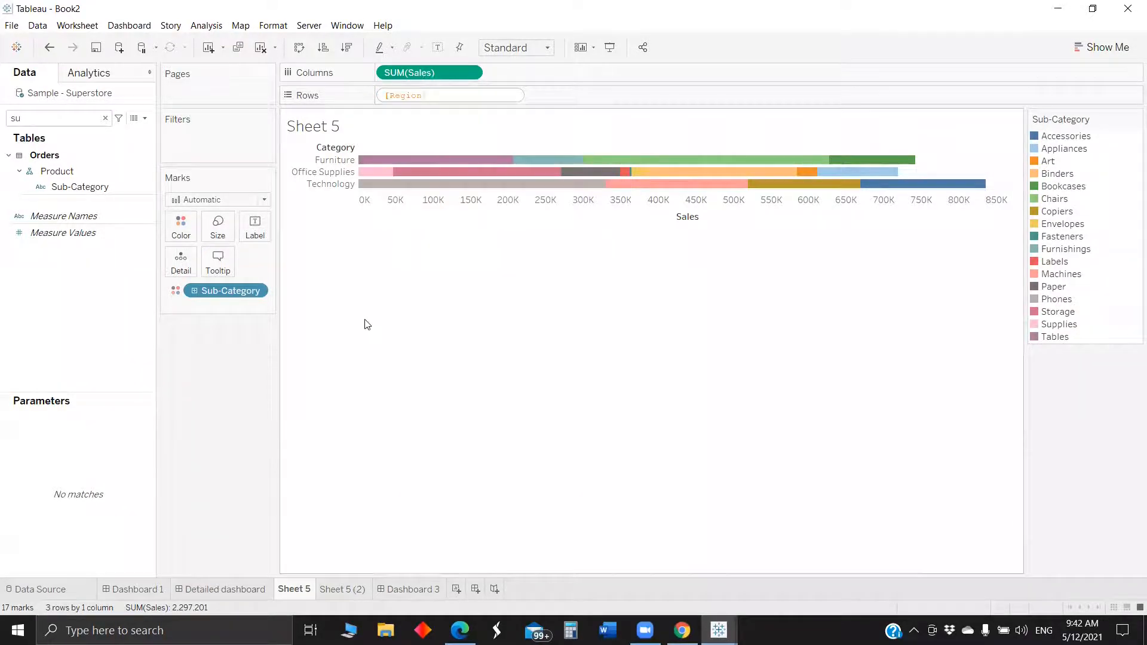
left_click_drag(230, 290, 217, 422)
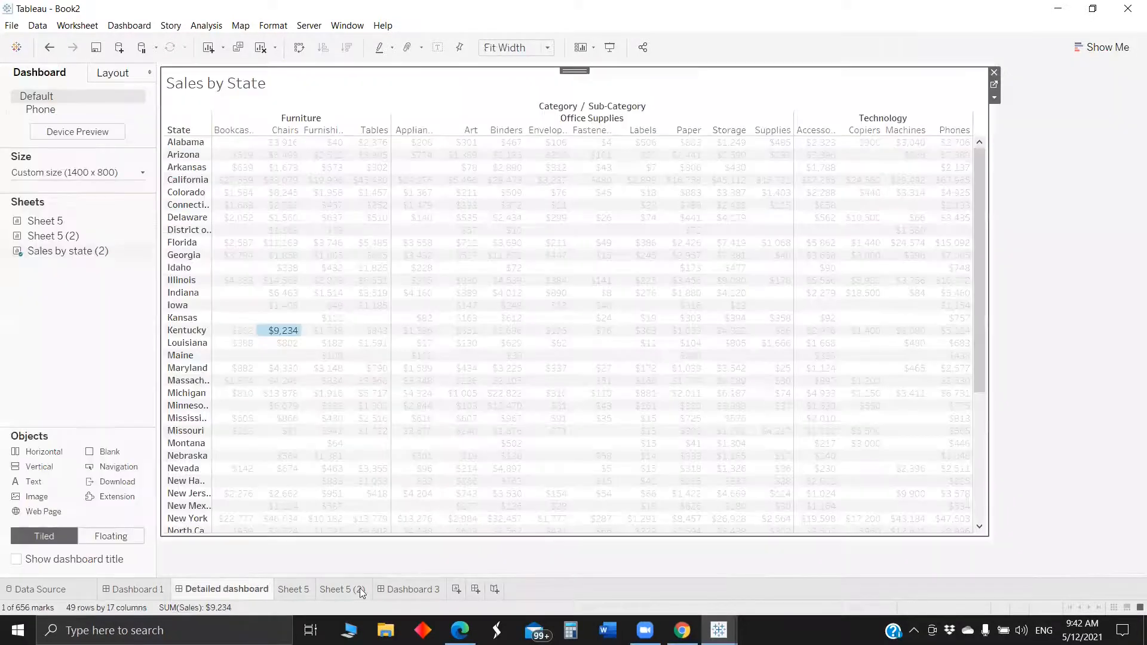
Open Sheet 5 (2) from Dashboard 3, remove its Sub-Category coloring, and return to the dashboard.
left_click(412, 589)
left_click(660, 217)
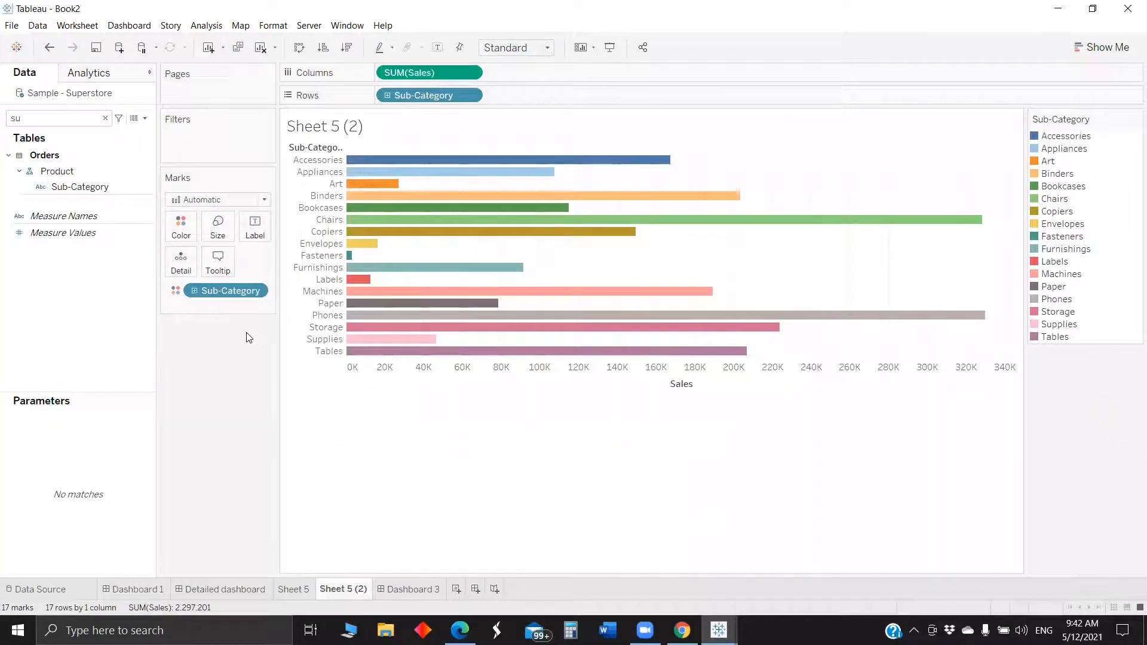
left_click_drag(243, 298, 268, 396)
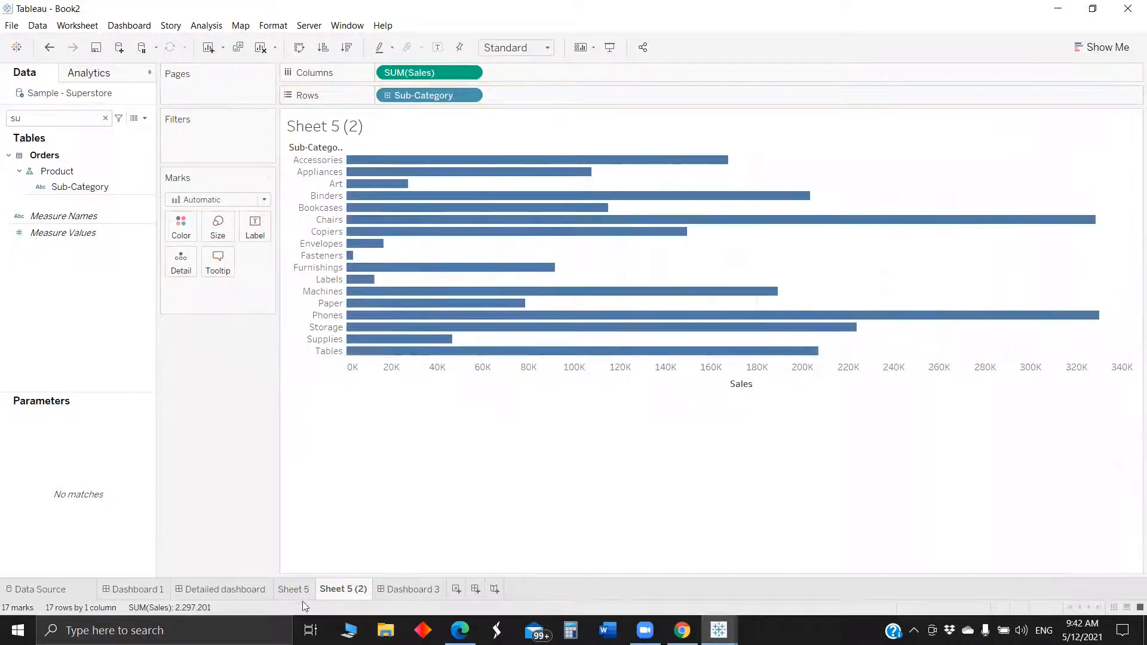
left_click(409, 589)
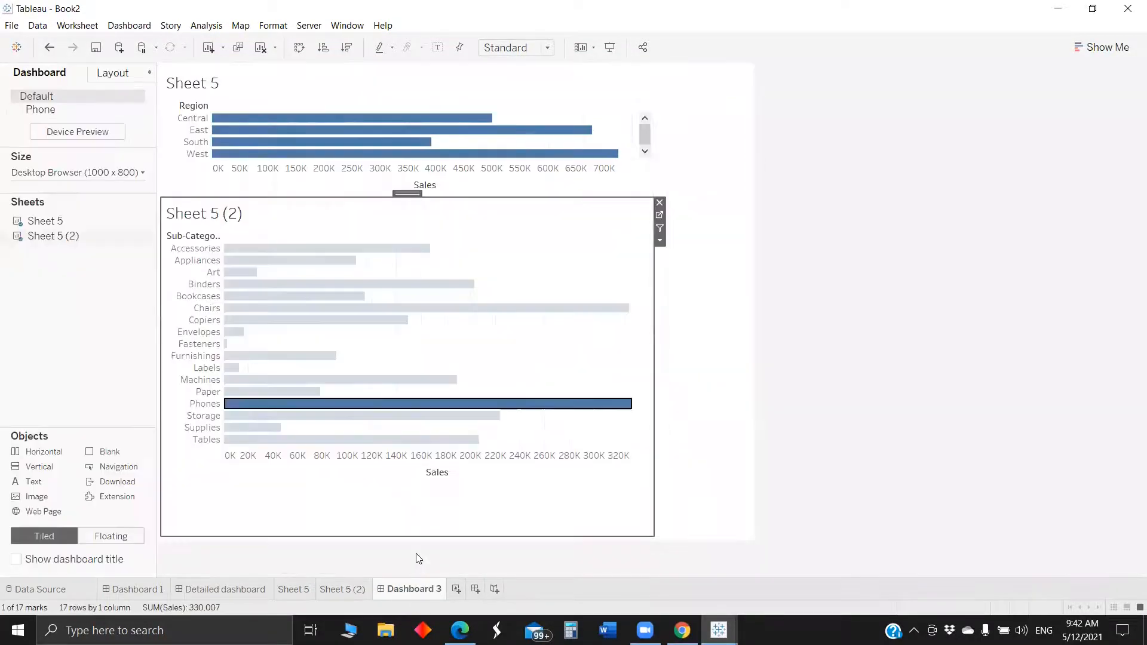
Test how highlighting the East and Central regions in Sheet 5 affects Sheet 5 (2) on Dashboard 3.
left_click(703, 188)
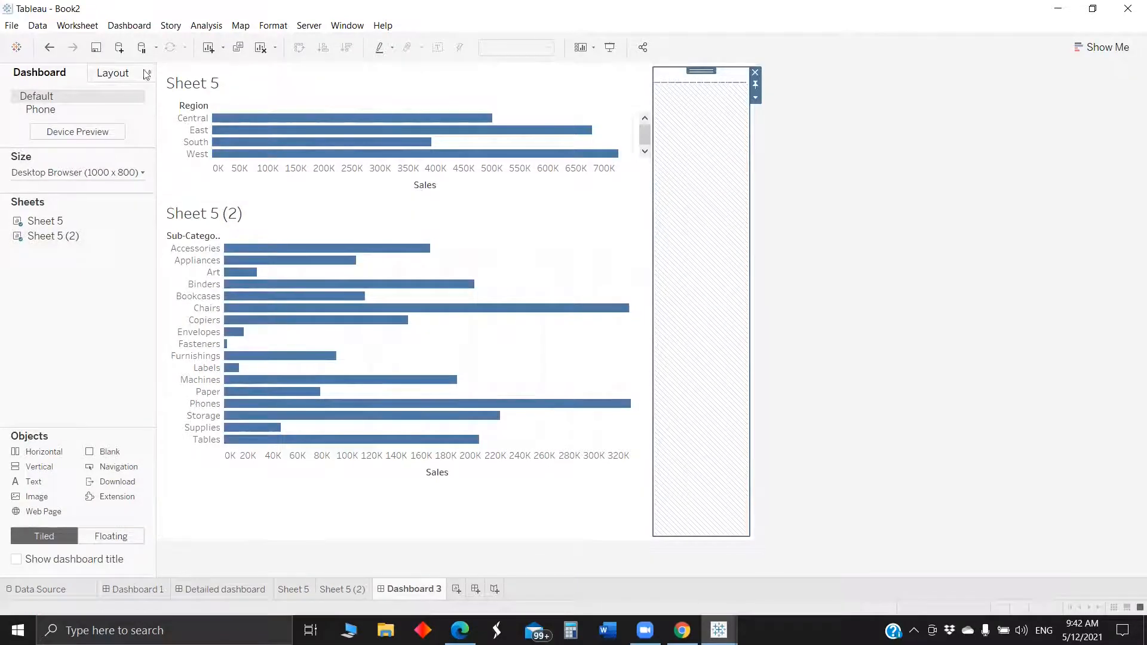
left_click(213, 120)
left_click(544, 131)
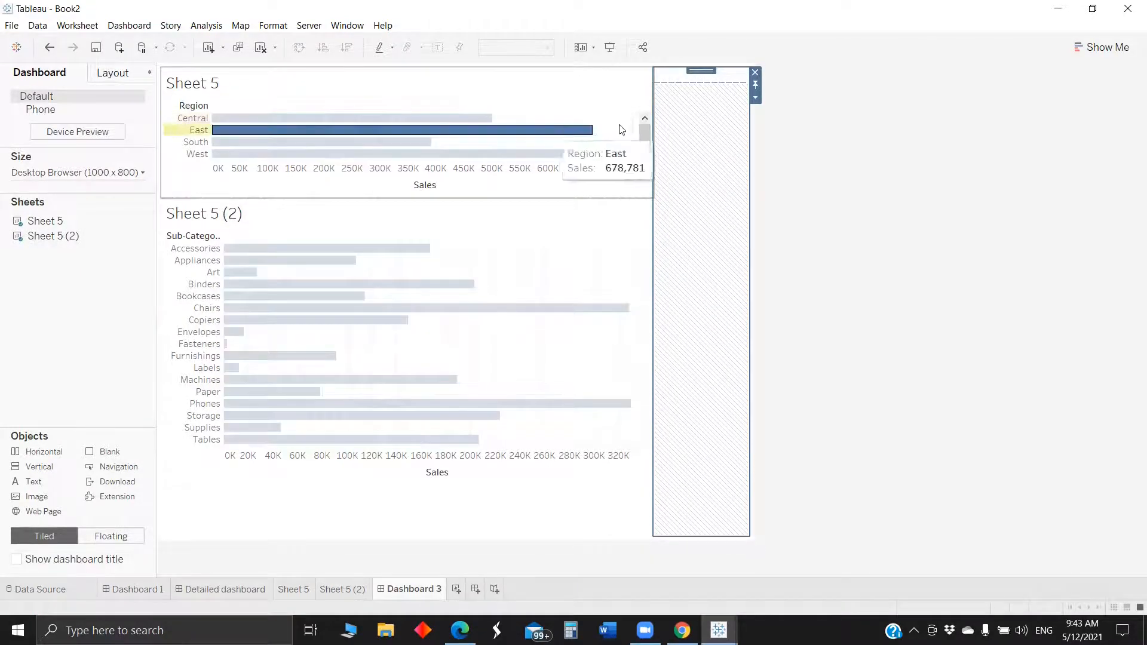
left_click(621, 130)
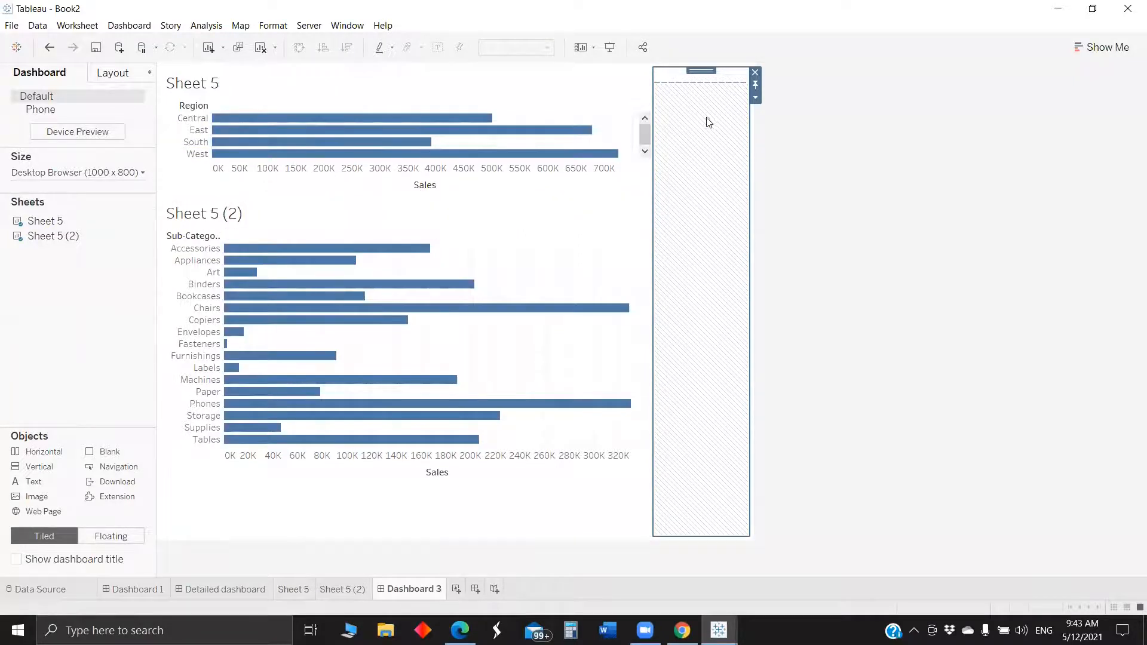
left_click(262, 153)
left_click(215, 131)
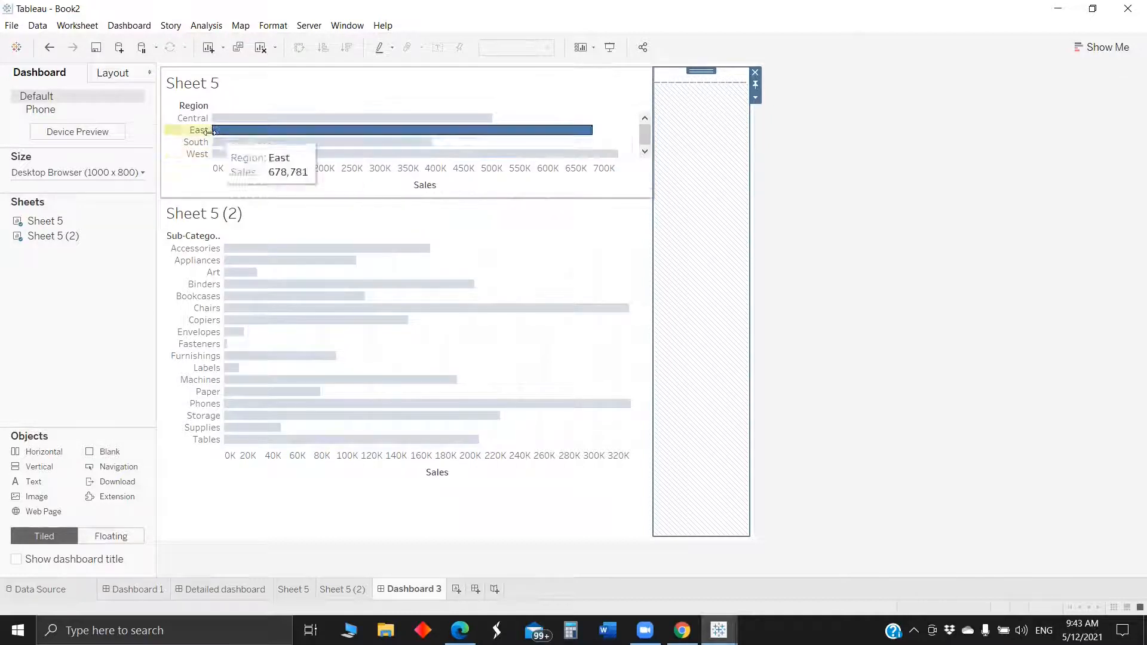
left_click(218, 120)
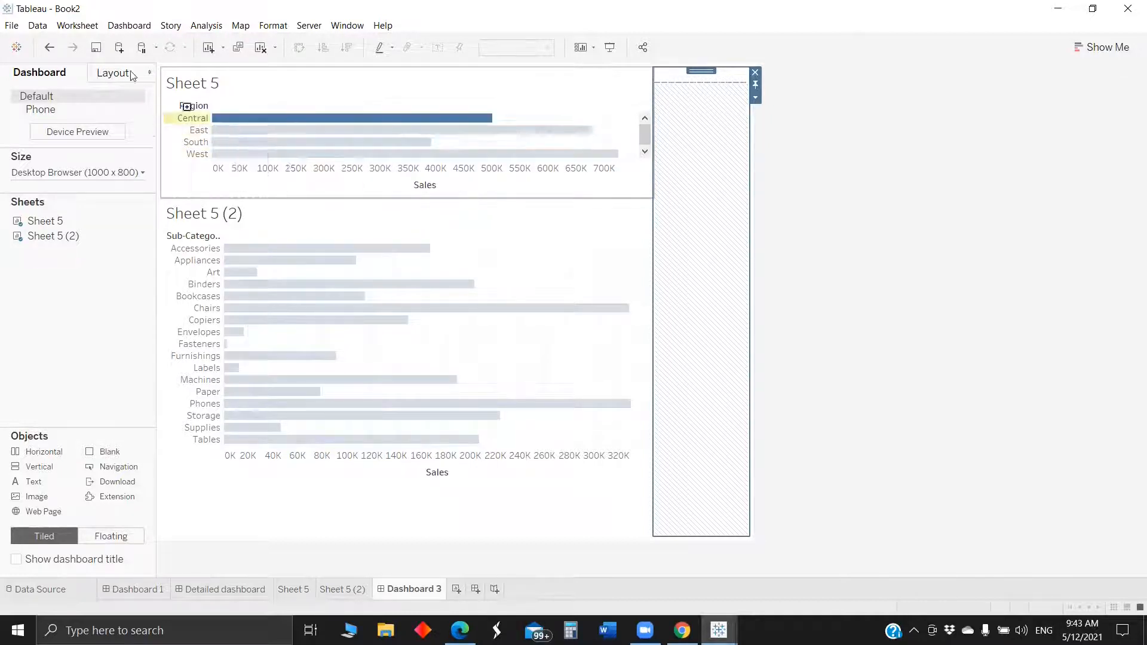
Open the dashboard's actions and remove the existing highlight action.
left_click(131, 26)
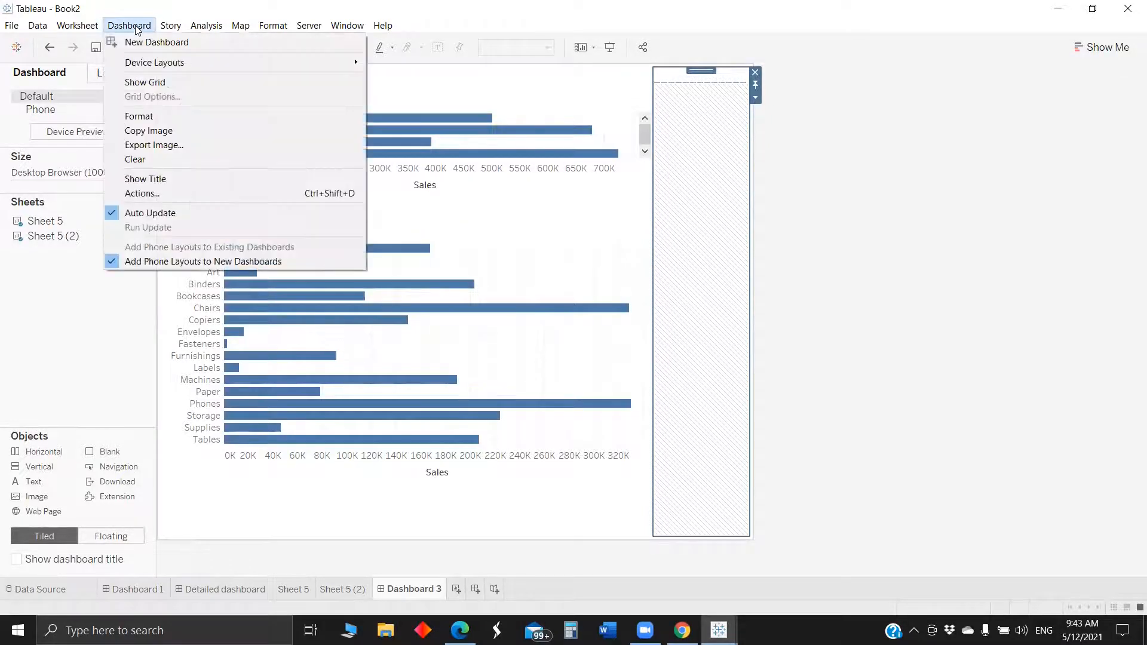
left_click(158, 193)
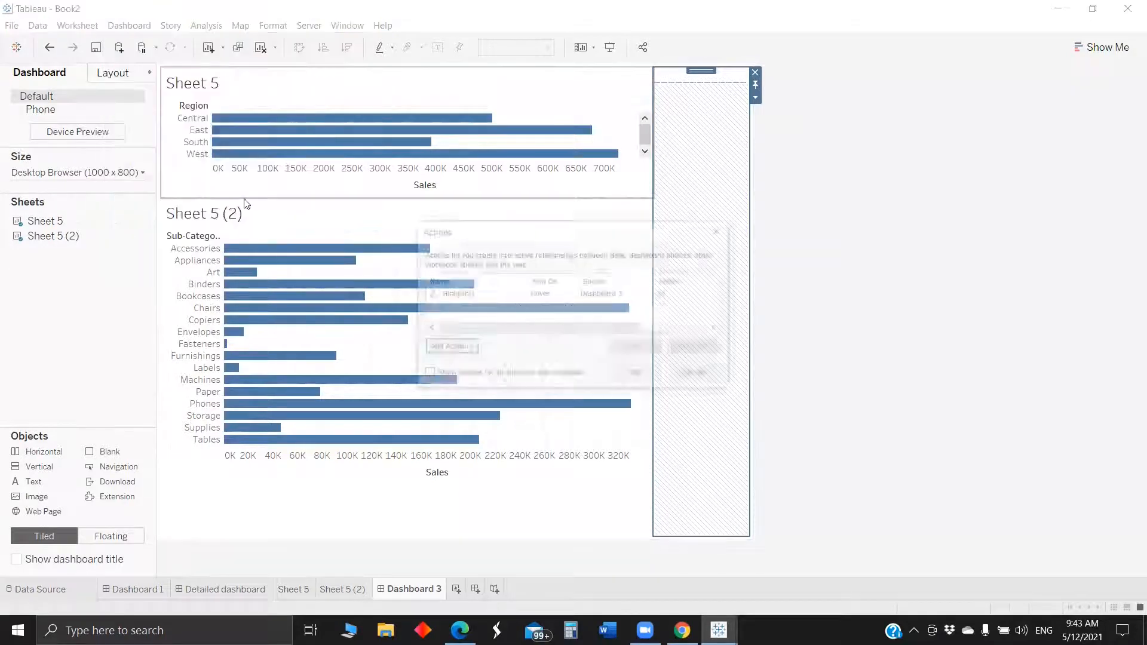
left_click(481, 295)
left_click(697, 348)
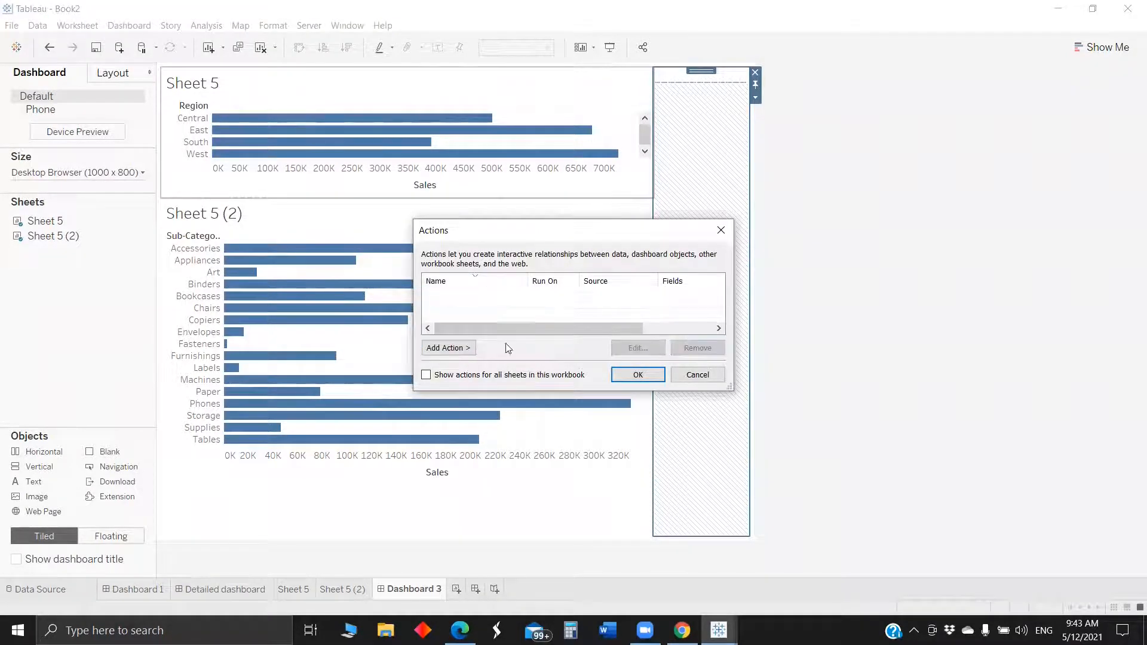
Start a parameter action on Dashboard 3 that uses only Sheet 5 as its source sheet.
left_click(448, 348)
left_click(524, 412)
left_click(461, 258)
Create a new string parameter named Region with an empty current value as the action's target parameter.
left_click(488, 381)
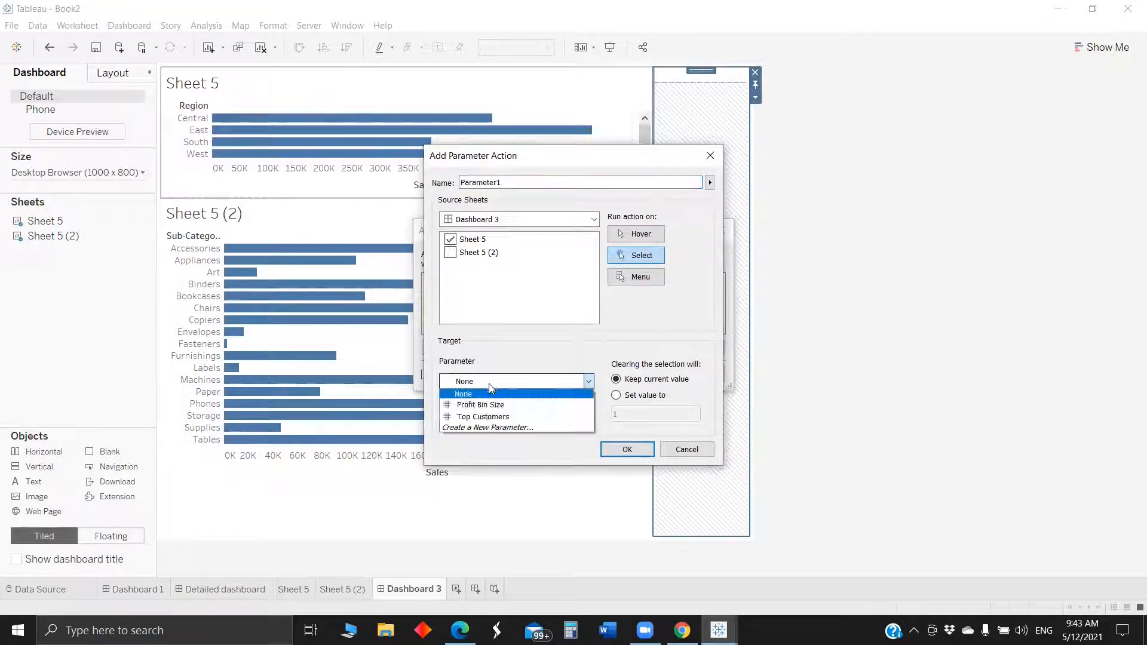
left_click(494, 428)
double_click(505, 244)
triple_click(505, 244)
type("Region")
left_click(548, 282)
left_click(572, 312)
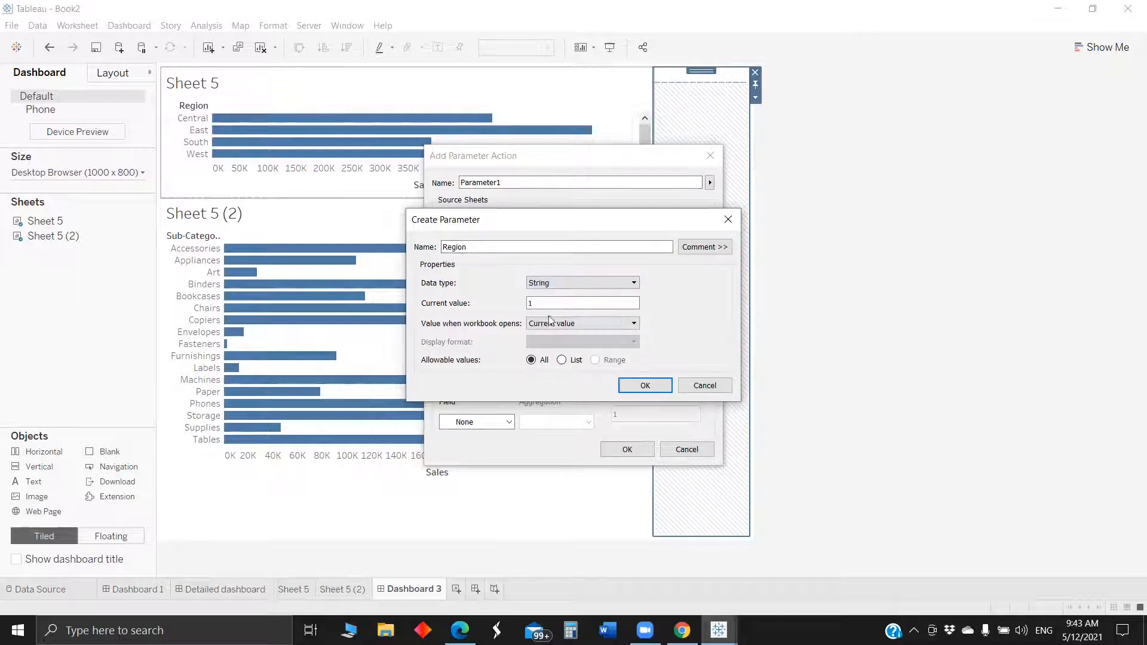
left_click(553, 305)
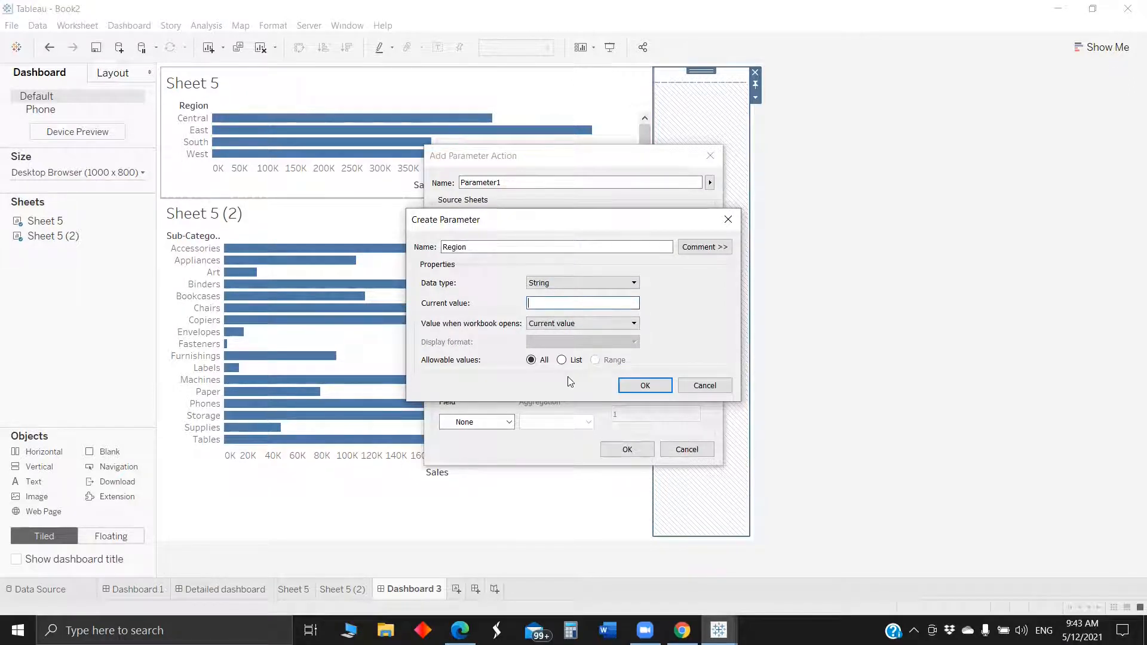
left_click(645, 386)
Set the parameter action's field to Region (Sample - Superstore) and save the dashboard actions.
left_click(505, 425)
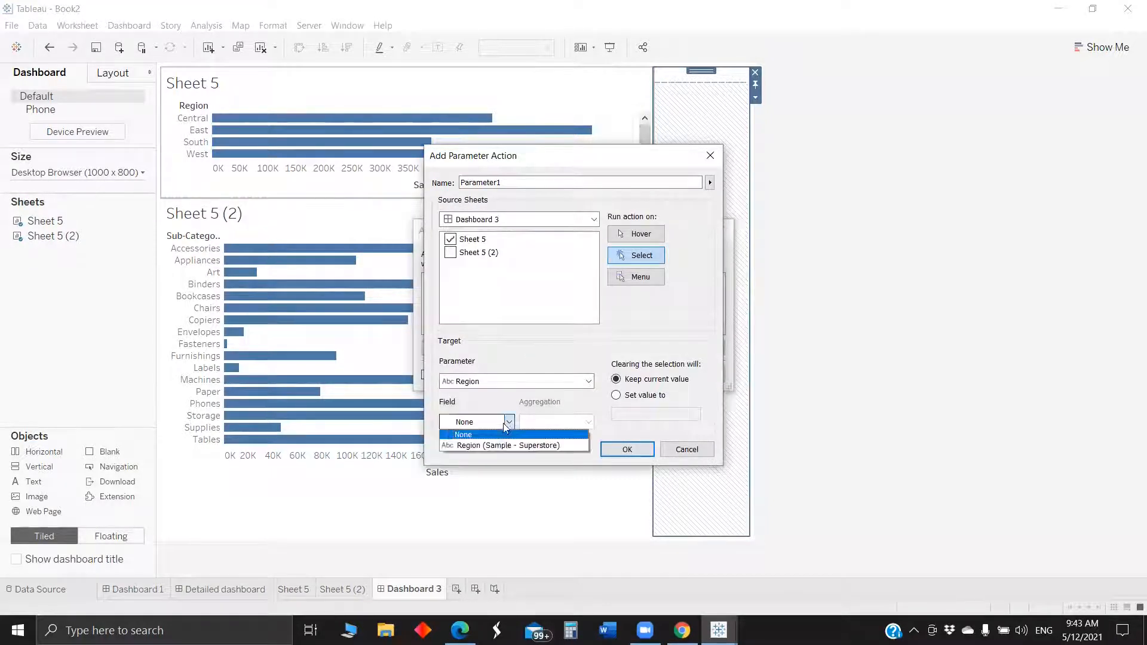
left_click(502, 443)
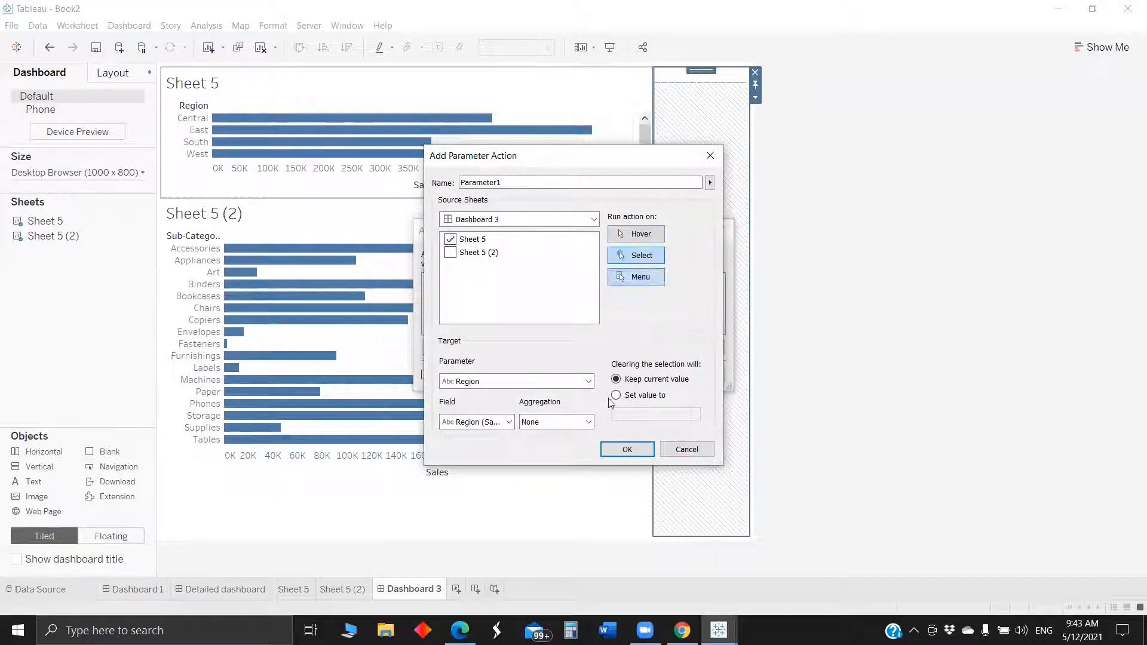
left_click(627, 449)
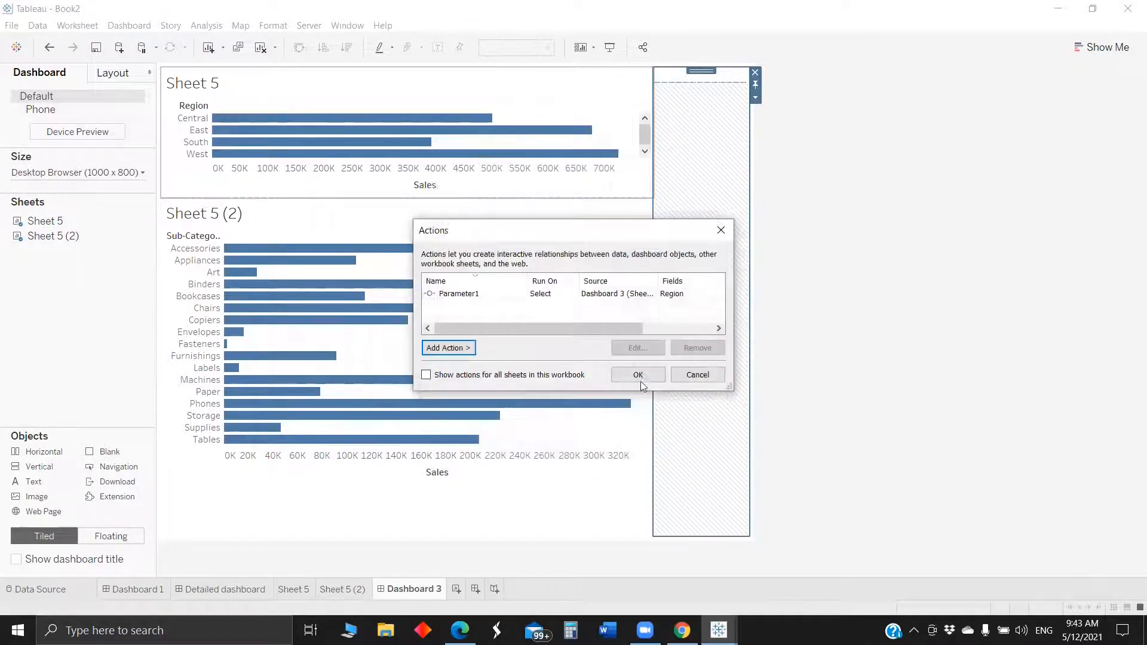
left_click(639, 375)
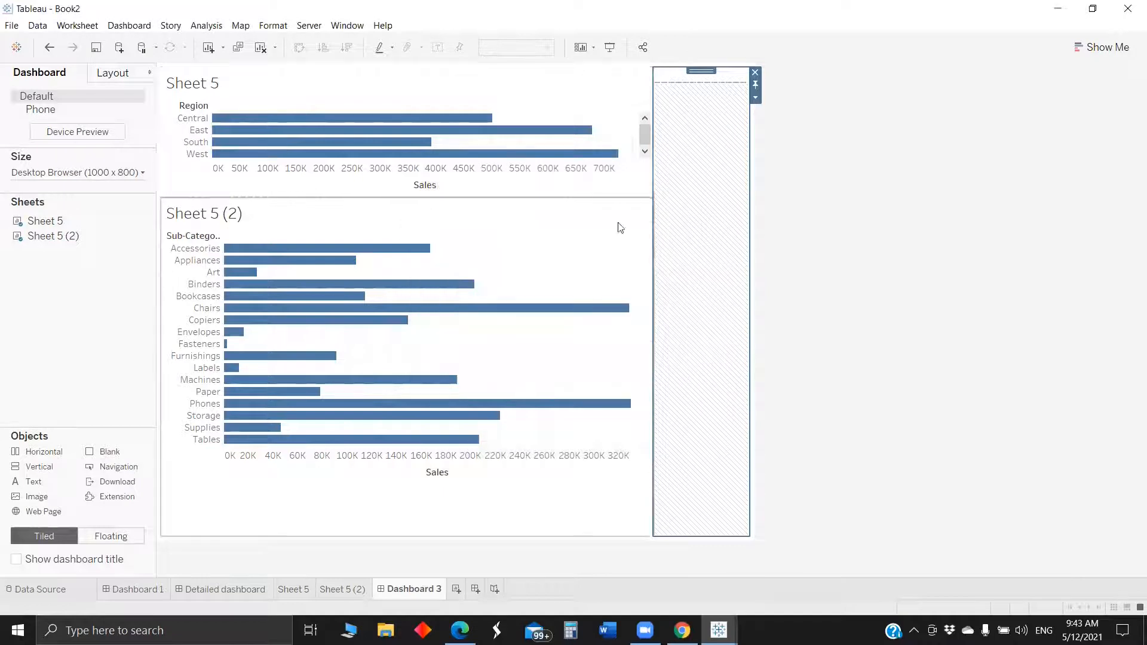
Show the Region parameter control on Dashboard 3 from the Sheet 5 options.
left_click(607, 82)
left_click(660, 111)
mouse_move(723, 247)
left_click(827, 262)
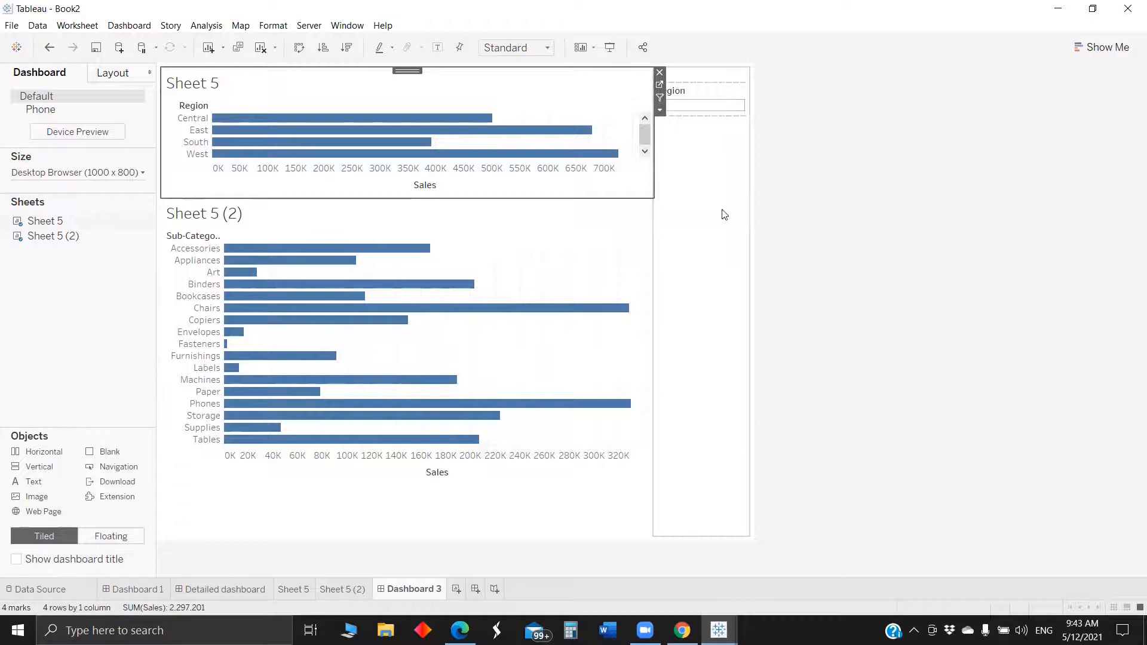
Test the parameter action by selecting East, South, West and Central in Sheet 5, and check the Region parameter control's options.
left_click(199, 130)
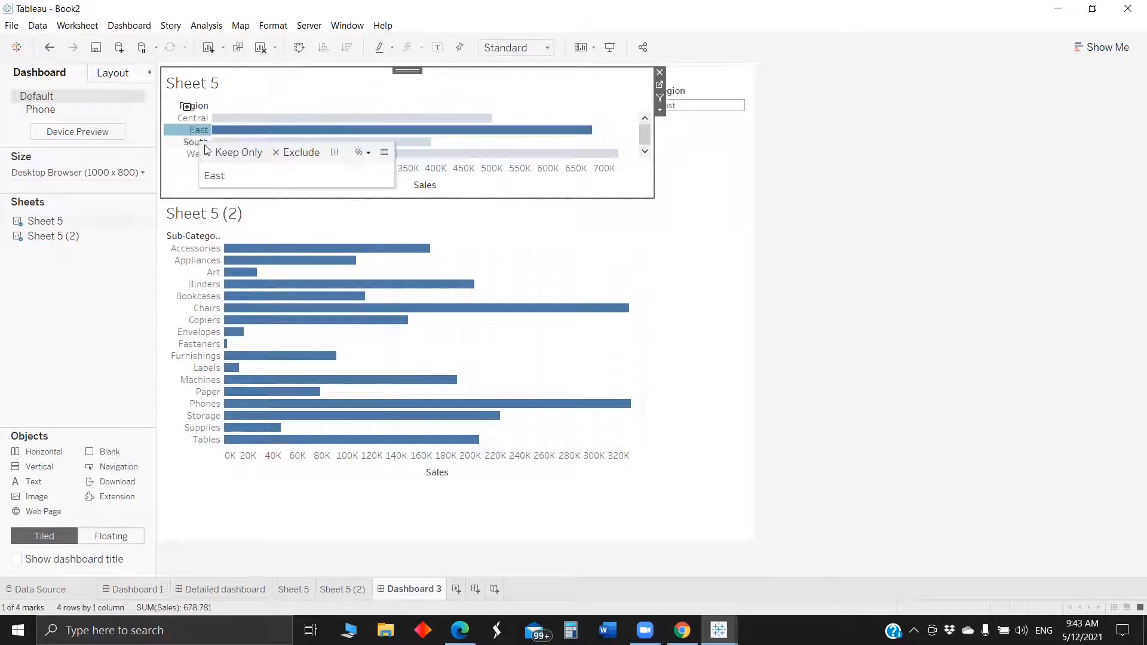
left_click(684, 146)
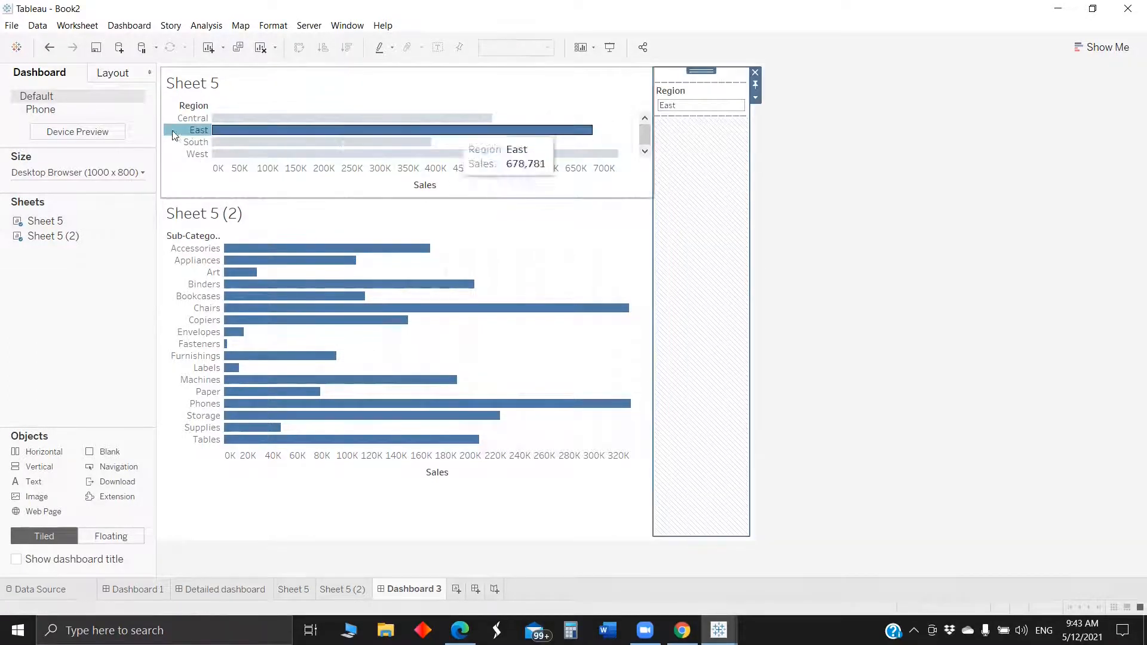
left_click(196, 142)
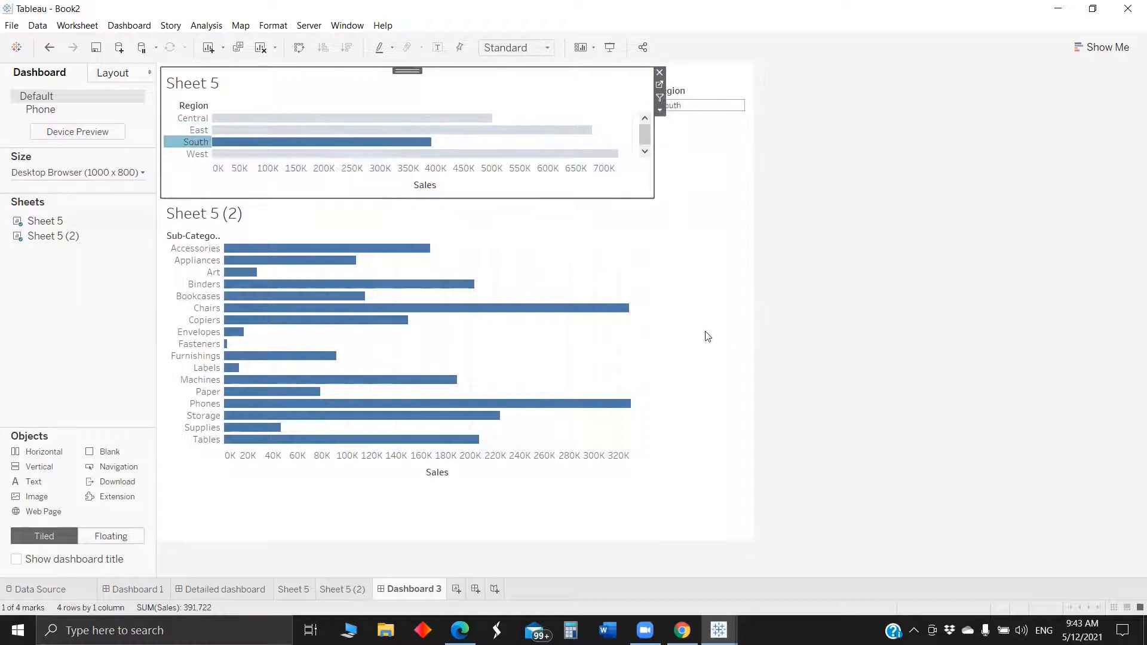
left_click(687, 311)
left_click(197, 154)
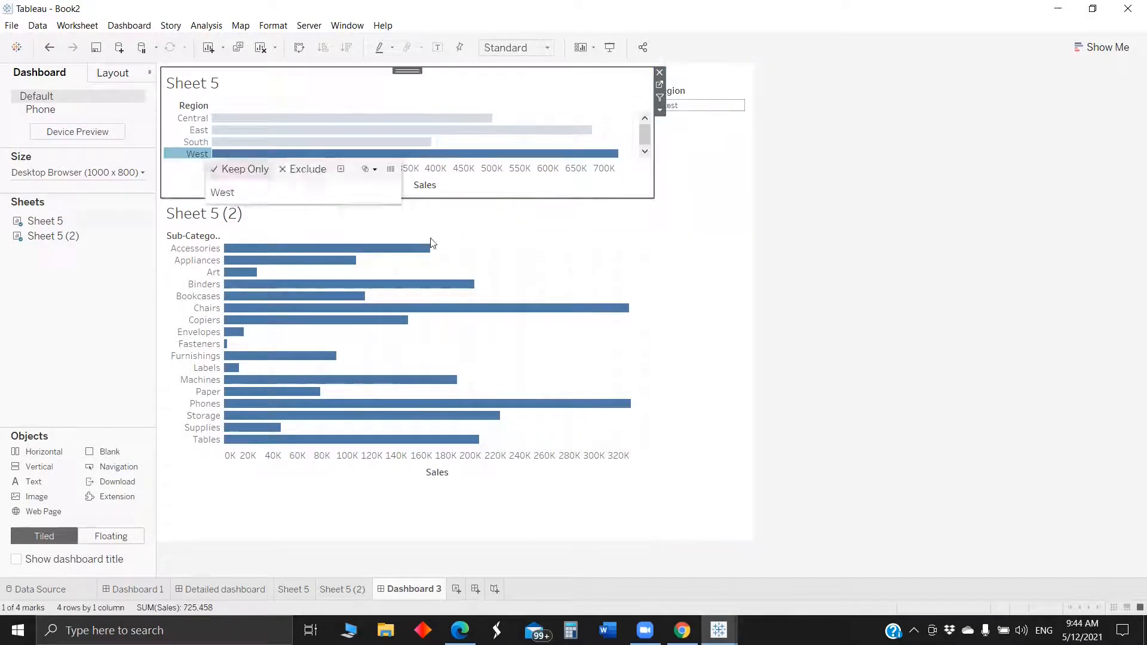
left_click(687, 286)
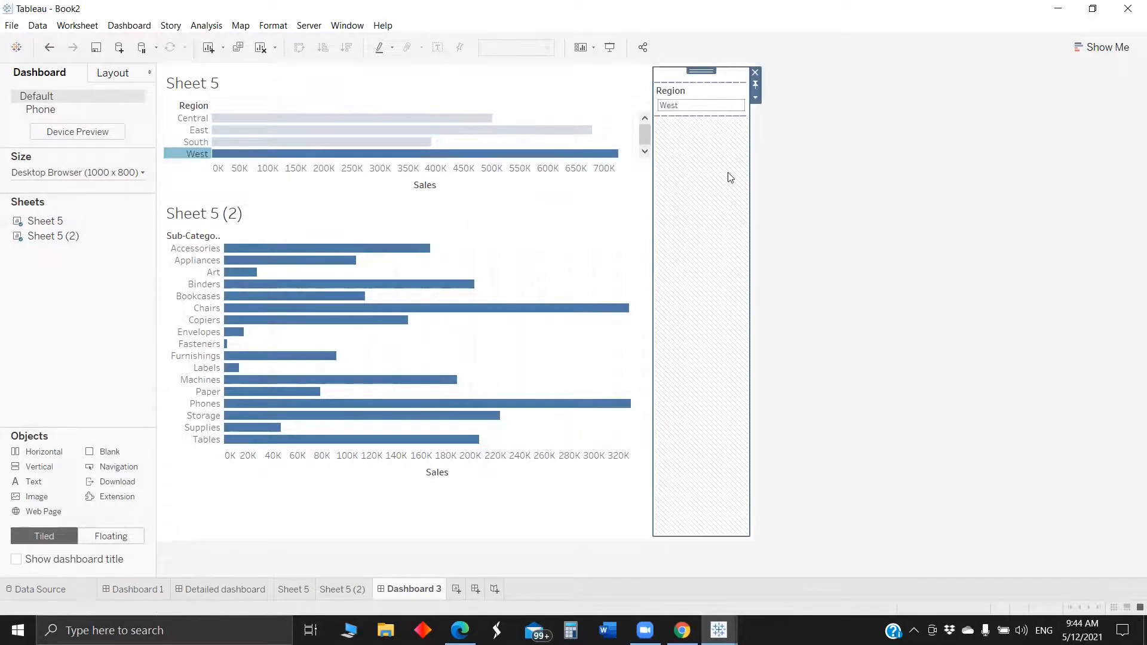
left_click(723, 100)
left_click(756, 112)
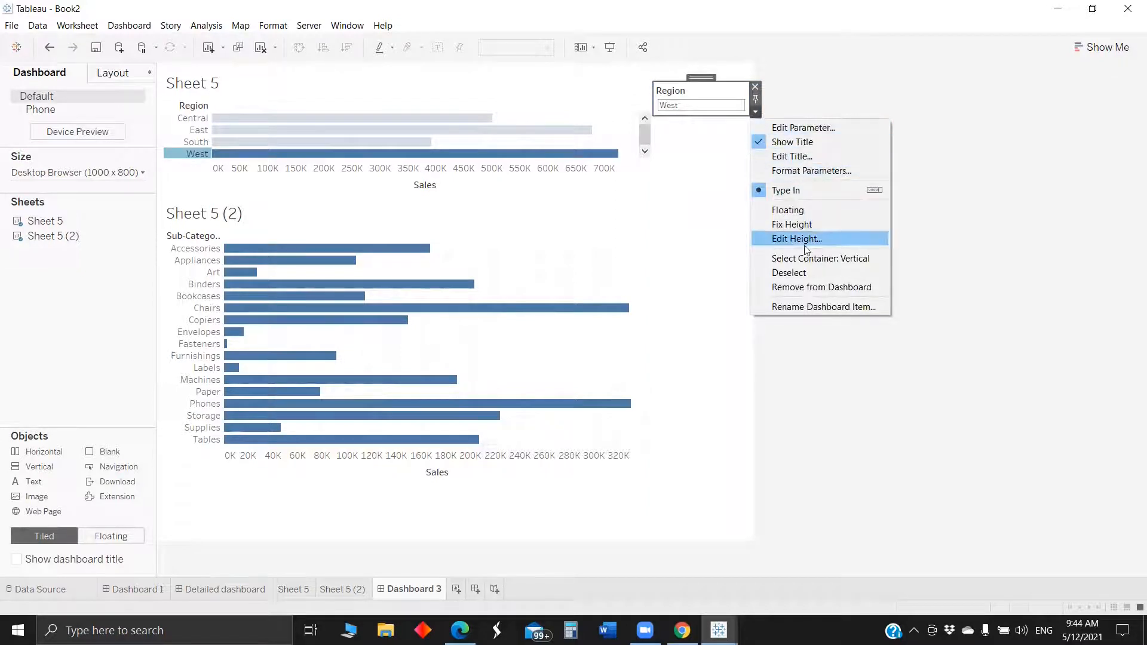
left_click(685, 187)
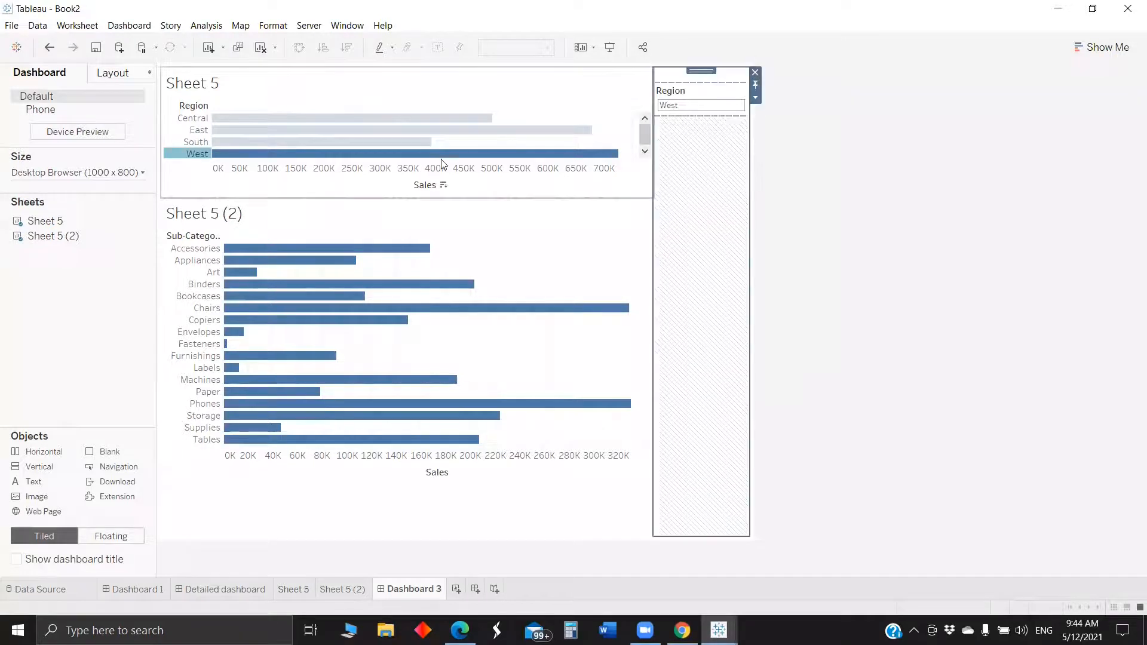
left_click(193, 119)
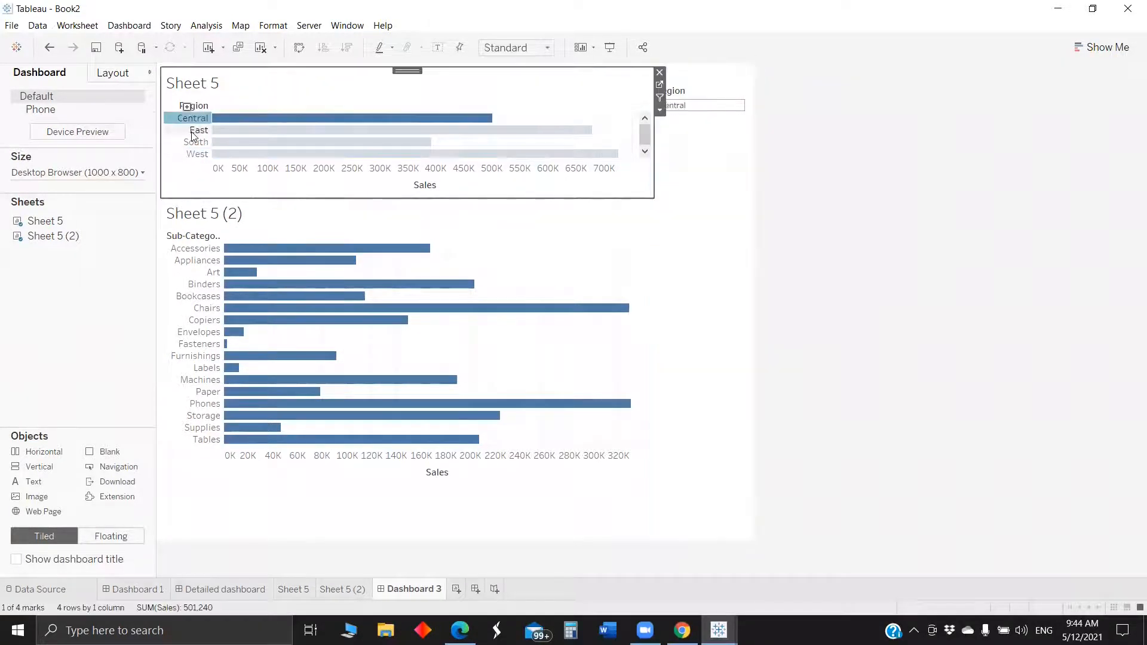
left_click(556, 240)
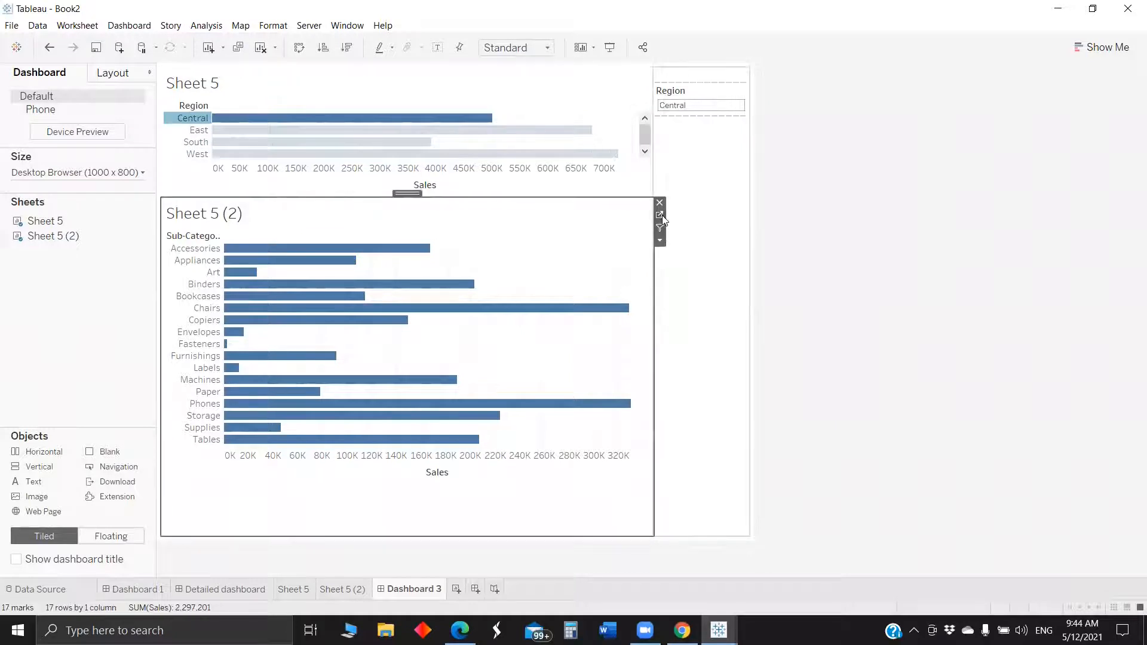
left_click(660, 216)
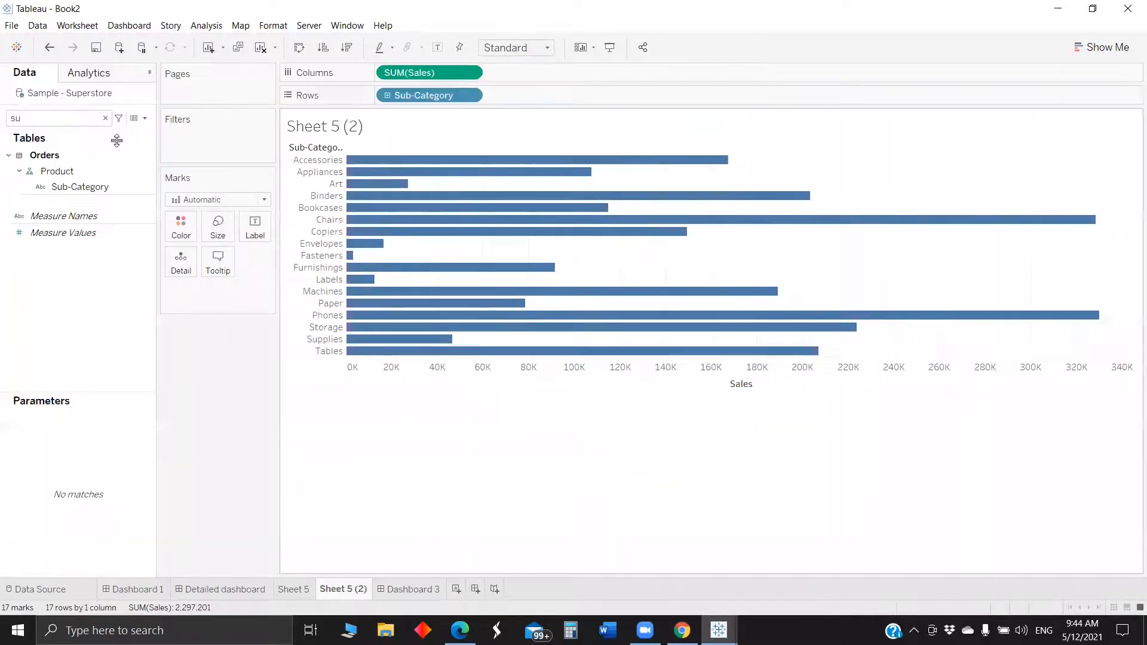
left_click(145, 119)
left_click(111, 131)
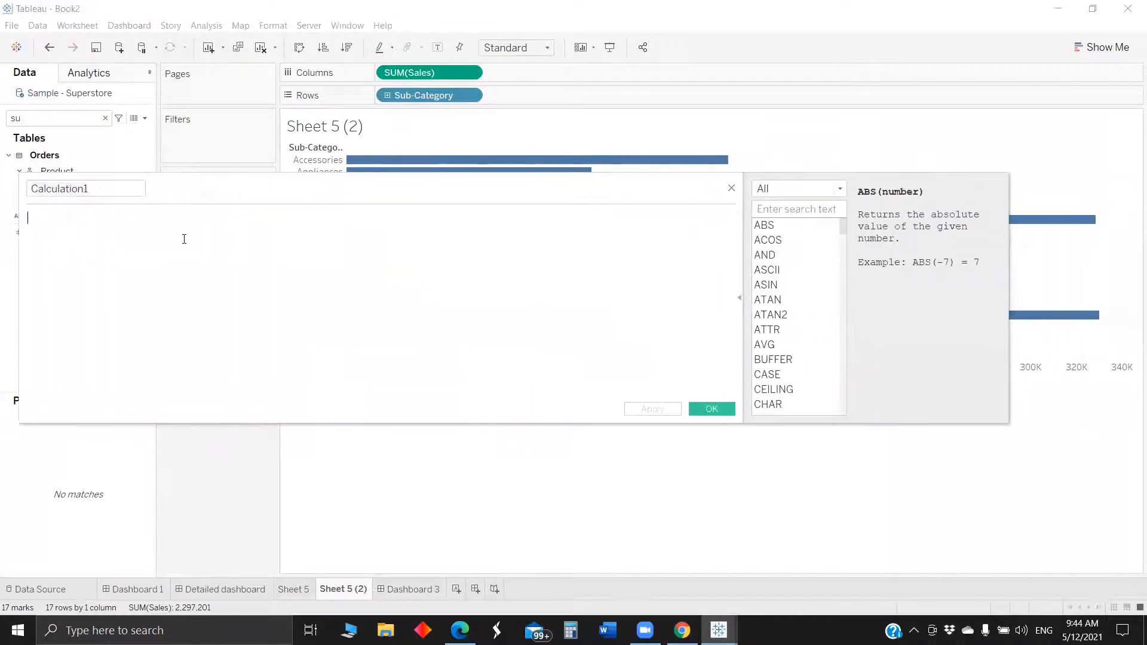
type("if regio")
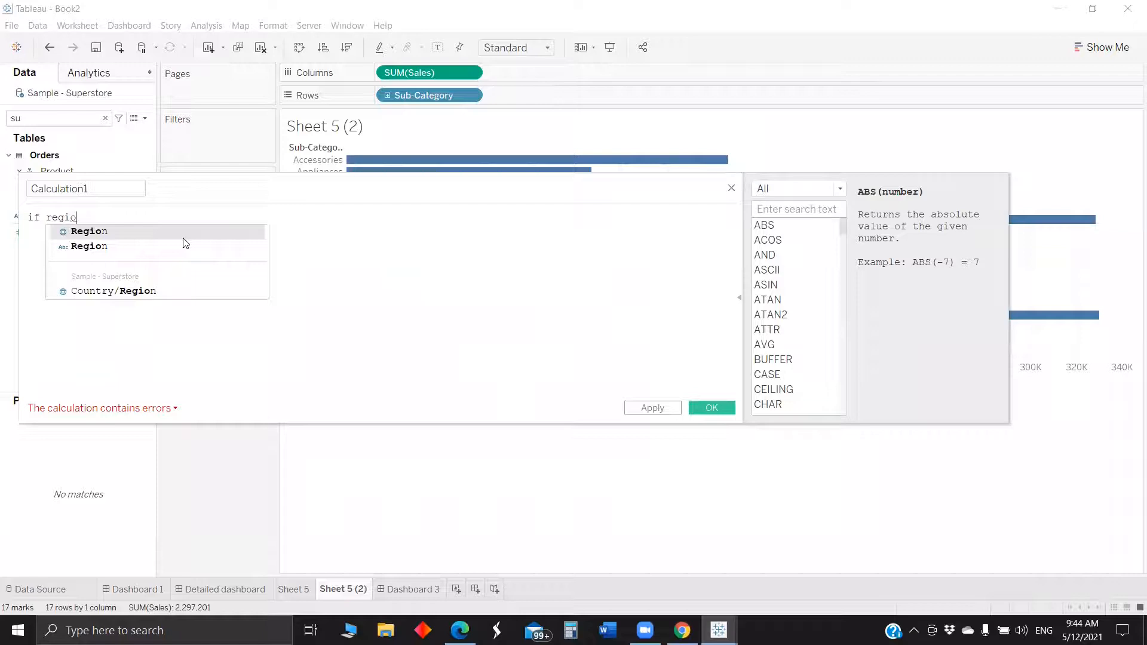
left_click(730, 189)
left_click(730, 189)
Add a Region dimension filter to Sheet 5 (2) and choose a formula-based condition for it.
left_click(33, 123)
key("BackSpace")
key("BackSpace")
type("re")
left_click_drag(87, 186, 203, 148)
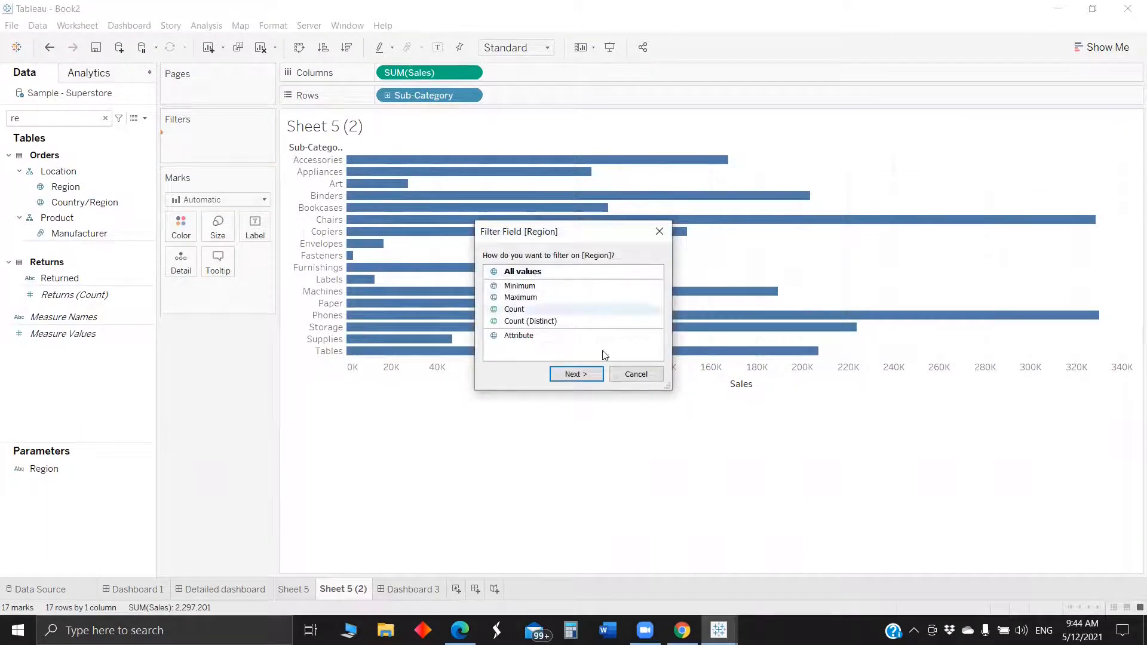
left_click(576, 373)
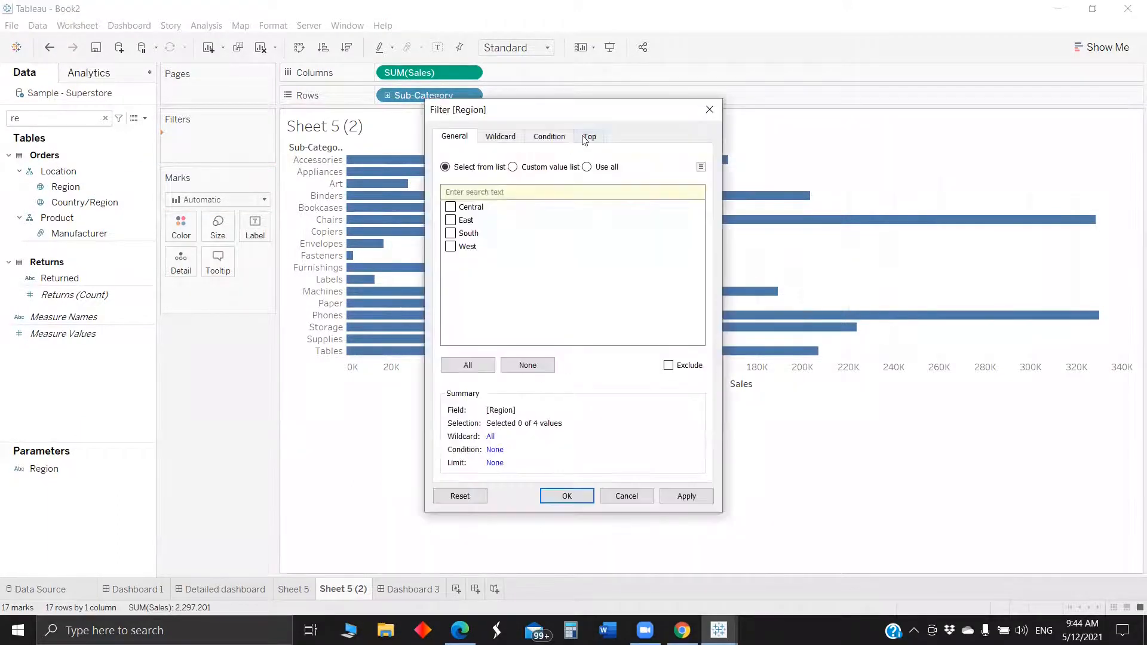
left_click(549, 137)
left_click(472, 285)
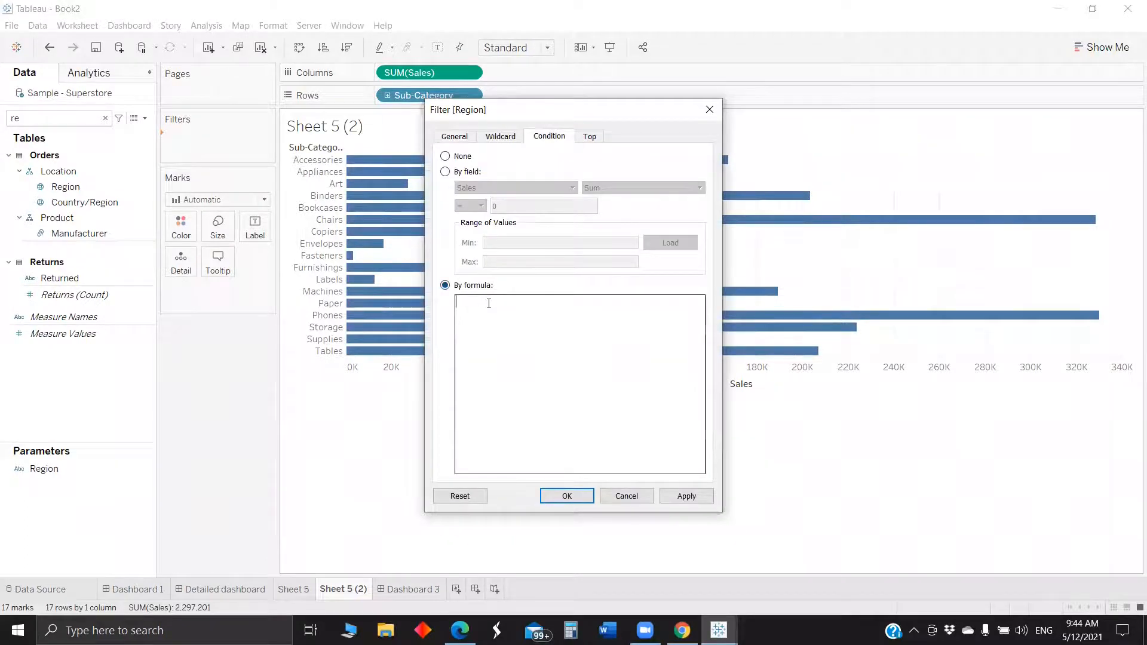
Start the condition formula with an if comparing the Region field to the Region parameter: if [Region]=[Parameters].[Region].
type("if re")
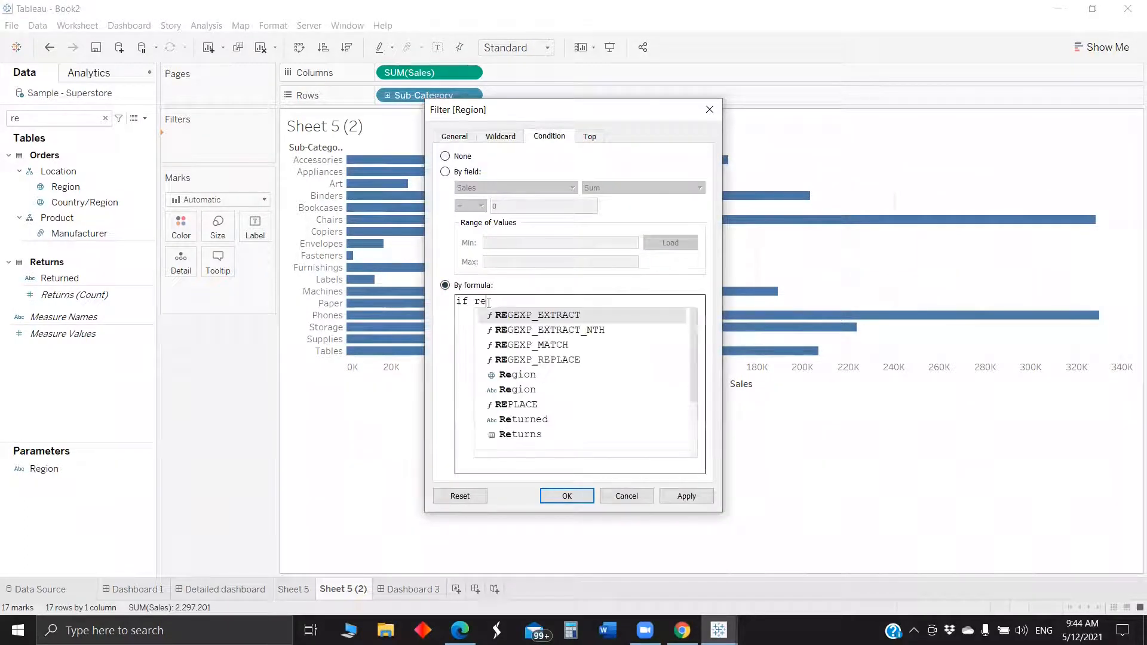
left_click(535, 392)
double_click(539, 393)
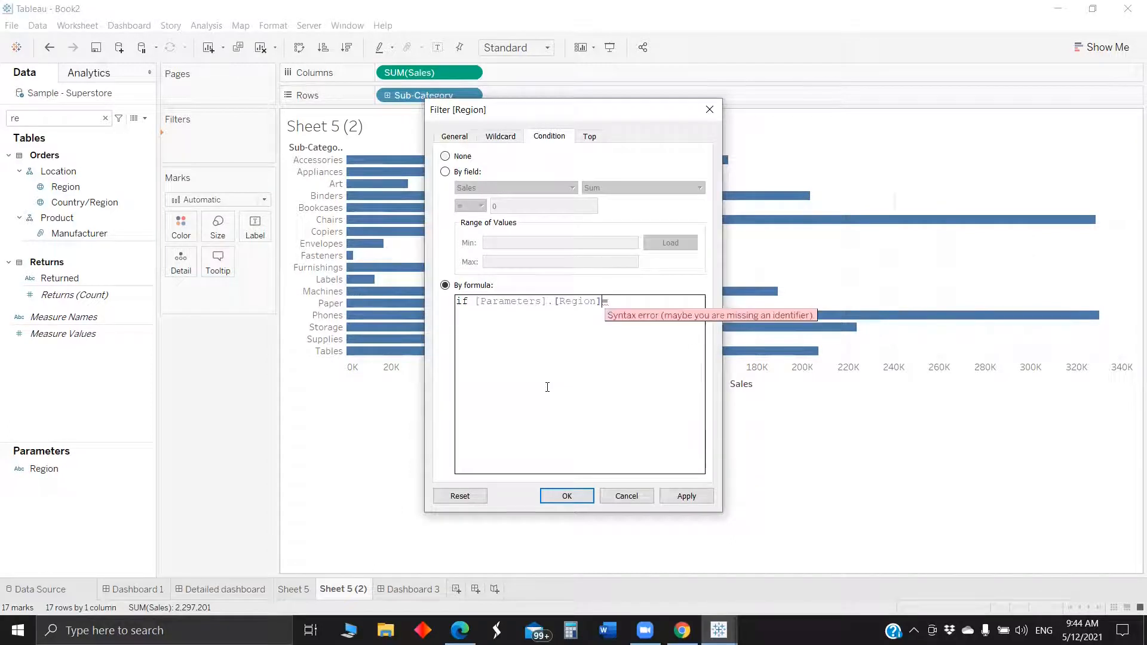
key("BackSpace")
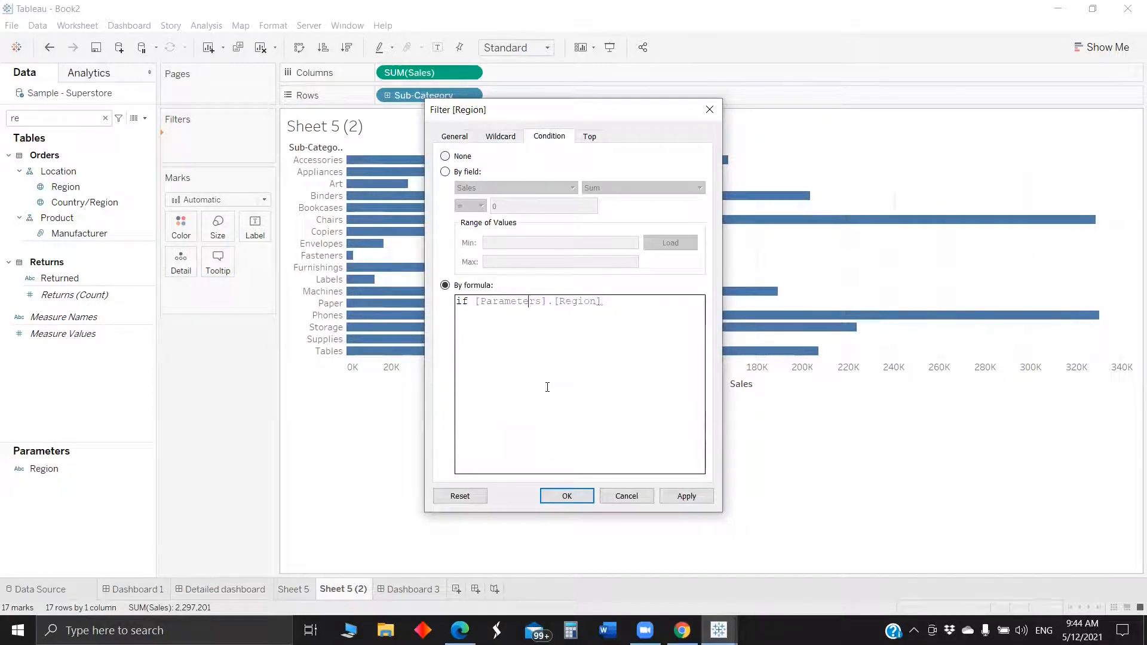
type("regi")
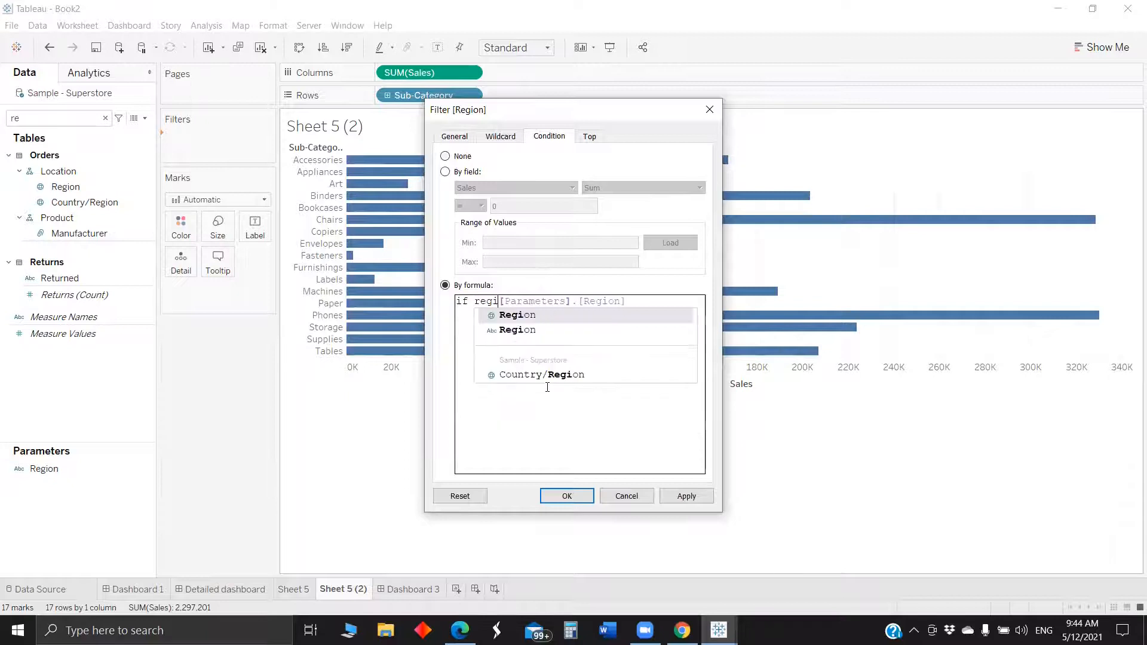
key("Return")
type("=")
left_click(671, 300)
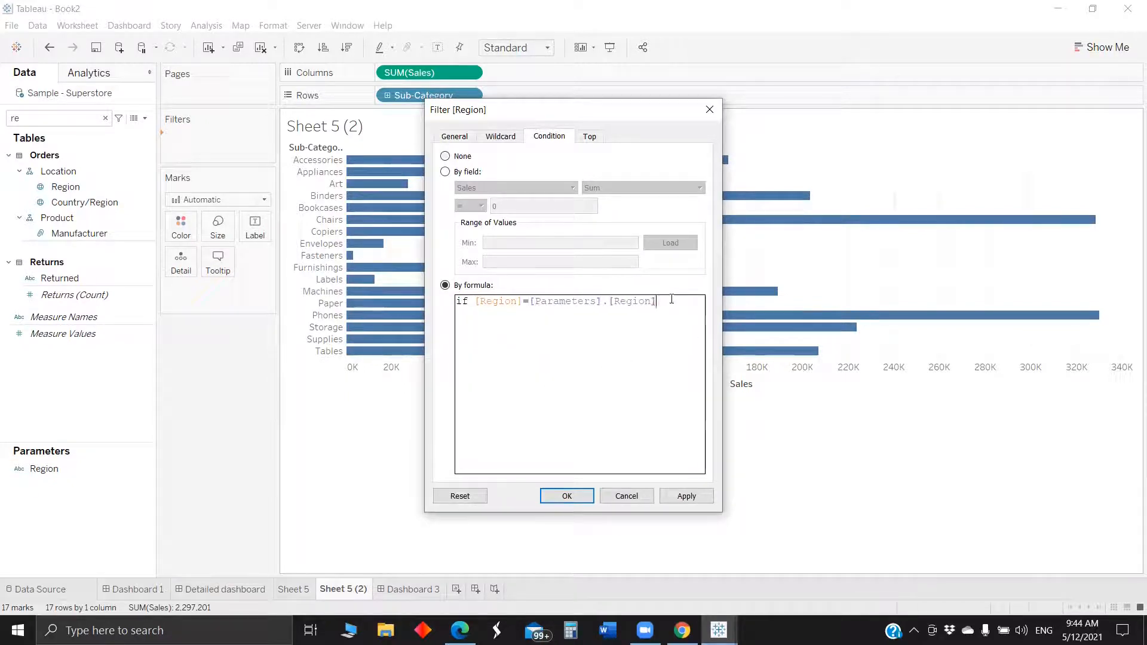
Complete the condition formula with THEN SUM([Sales]) and END, and try to apply the filter.
key("Return")
type("THEN SU")
key("Return")
type("sa")
key("Return")
key("Right")
key("Return")
type("END")
left_click(566, 496)
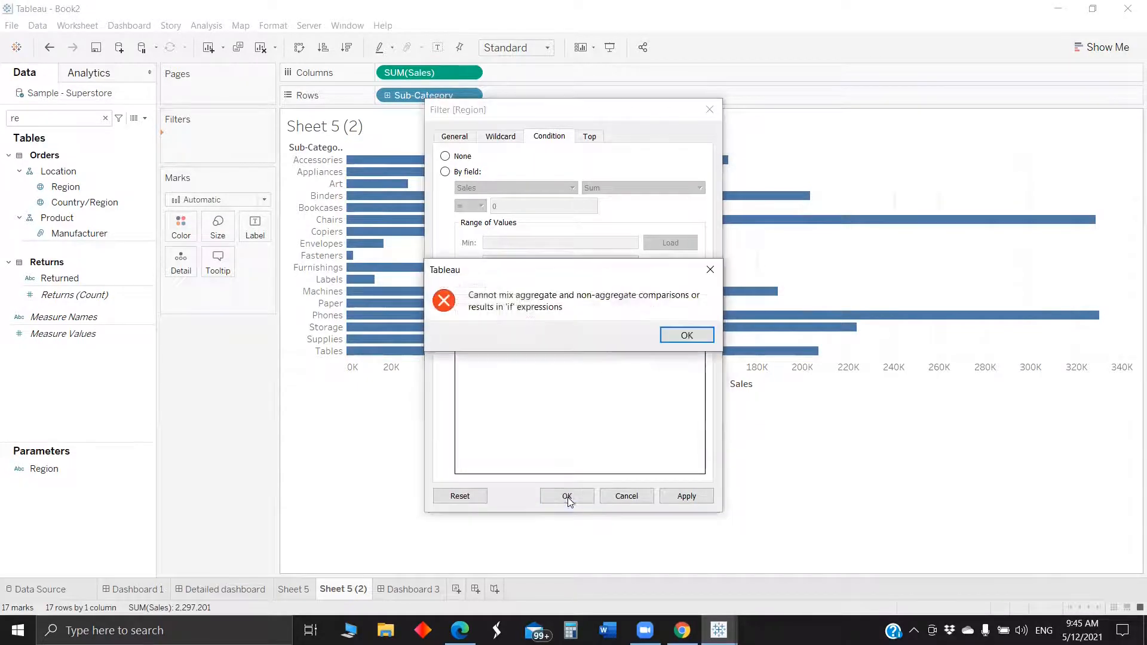
Remove the SUM function from around Sales in the condition formula and try to apply the filter again.
key("Return")
double_click(497, 313)
key("BackSpace")
left_click(570, 501)
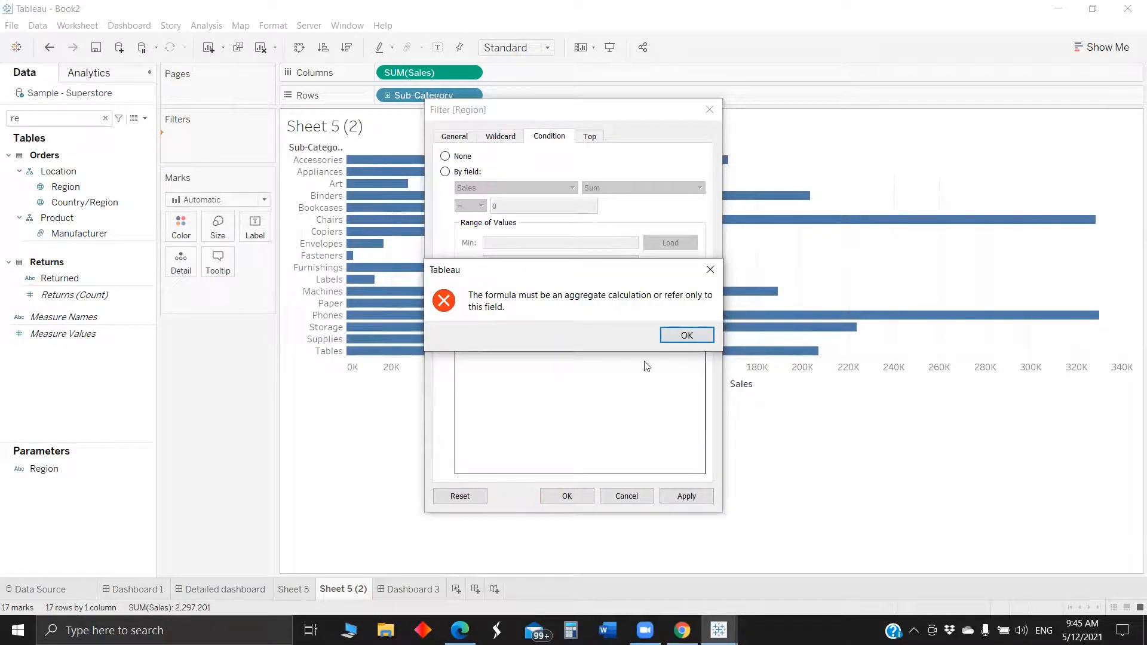
left_click(685, 334)
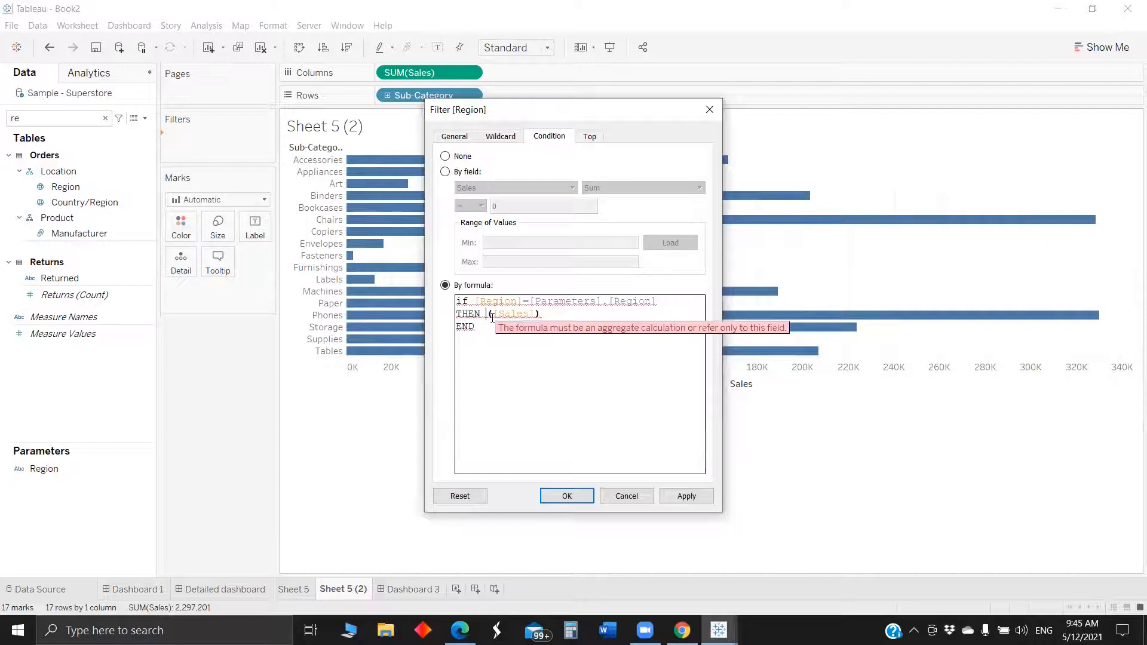
Restore sum before ([Sales]), wrap the Region field in attr(), and try to apply the filter.
type("sum")
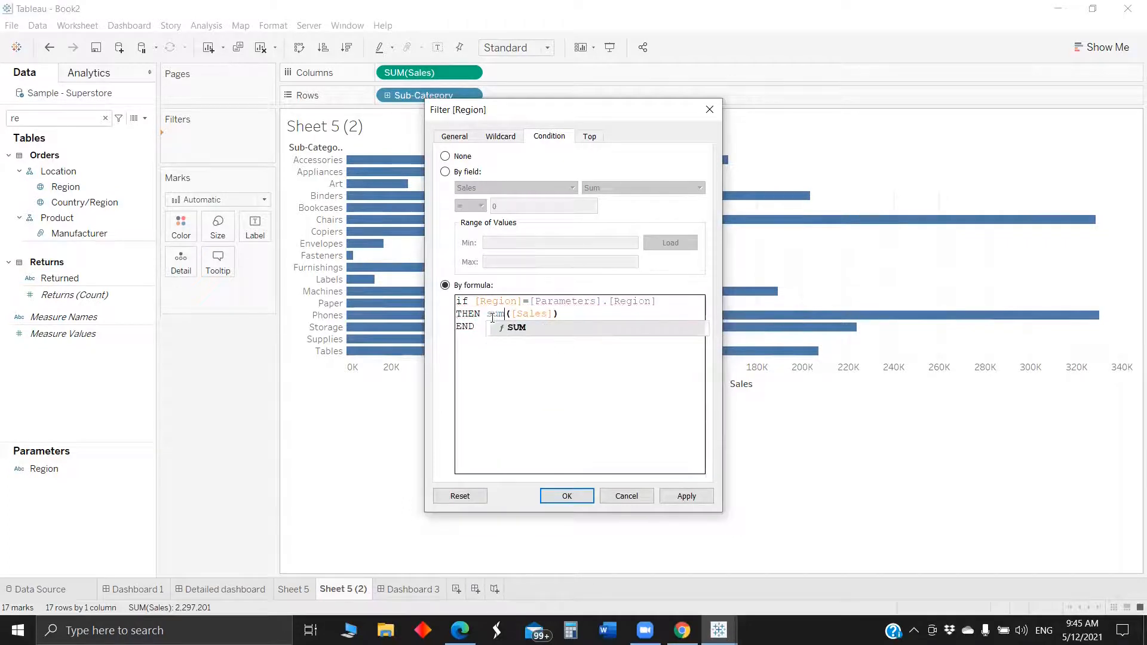
left_click(476, 304)
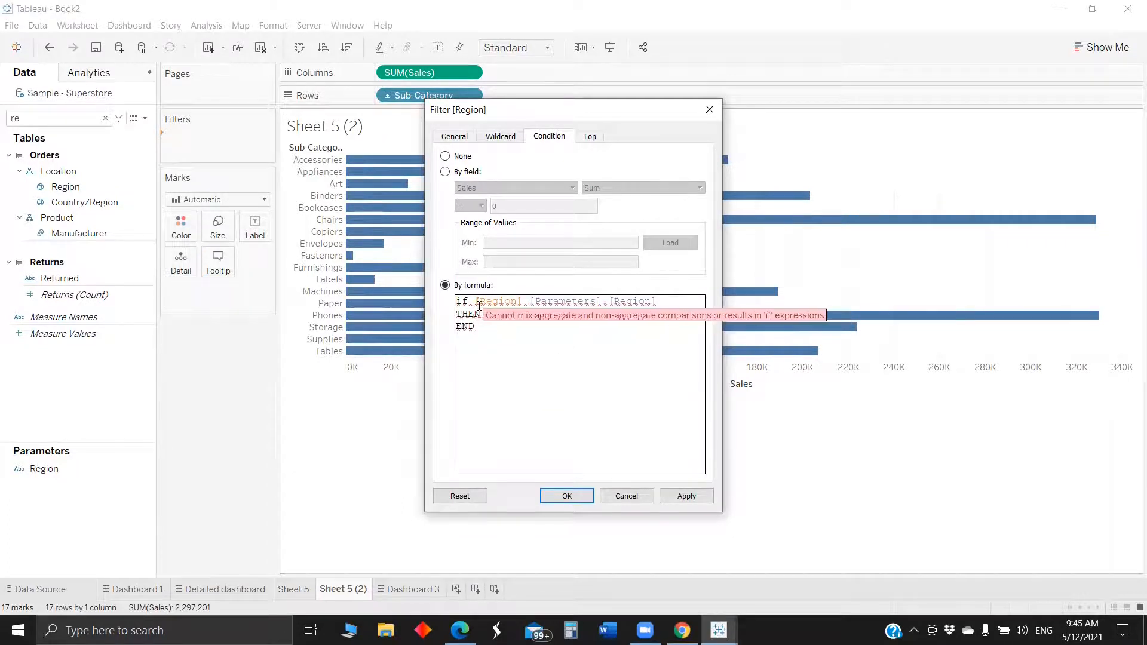
type("attr(")
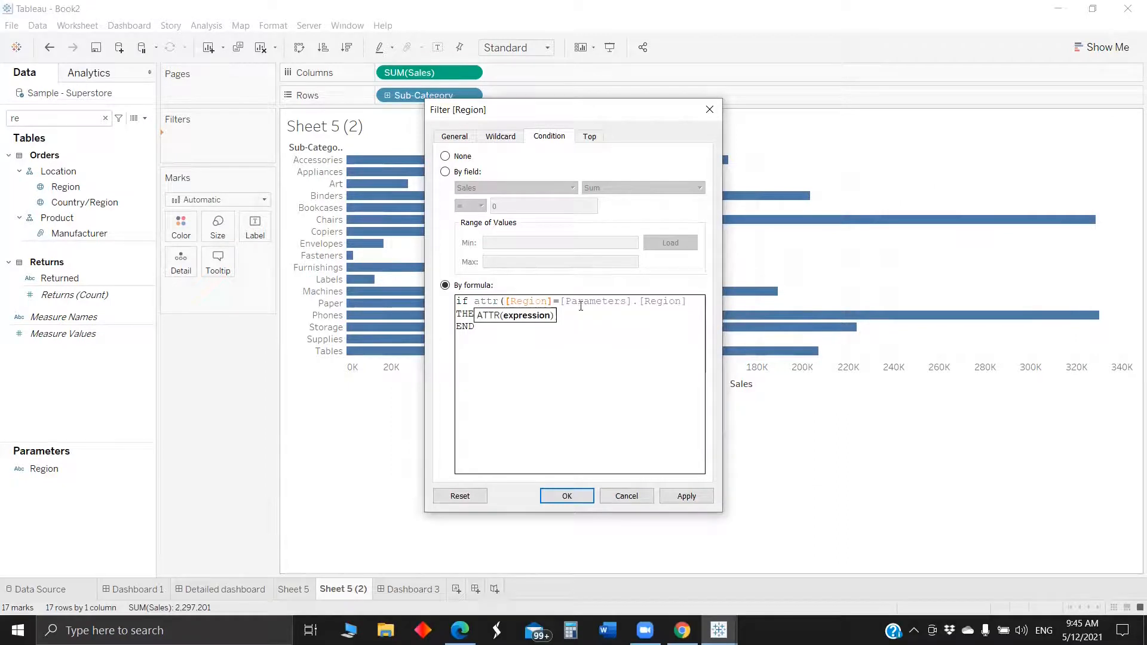
type(")")
left_click(583, 497)
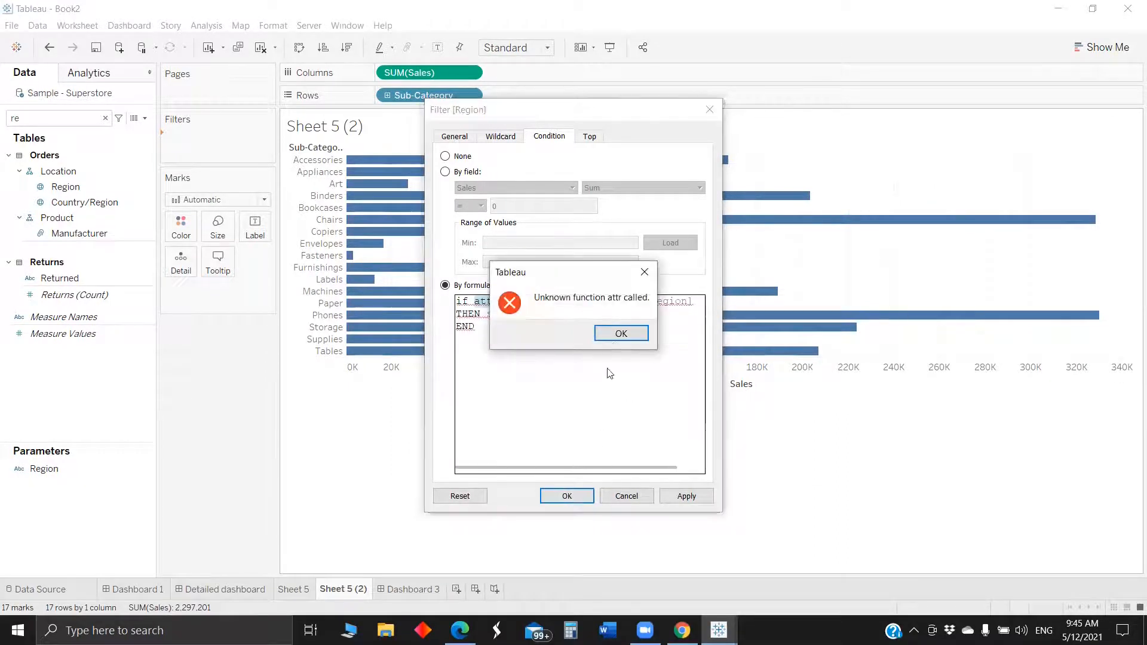
left_click(621, 333)
Try Attr and min as the function around the Region field in the condition formula, and discard the filter.
left_click(486, 300)
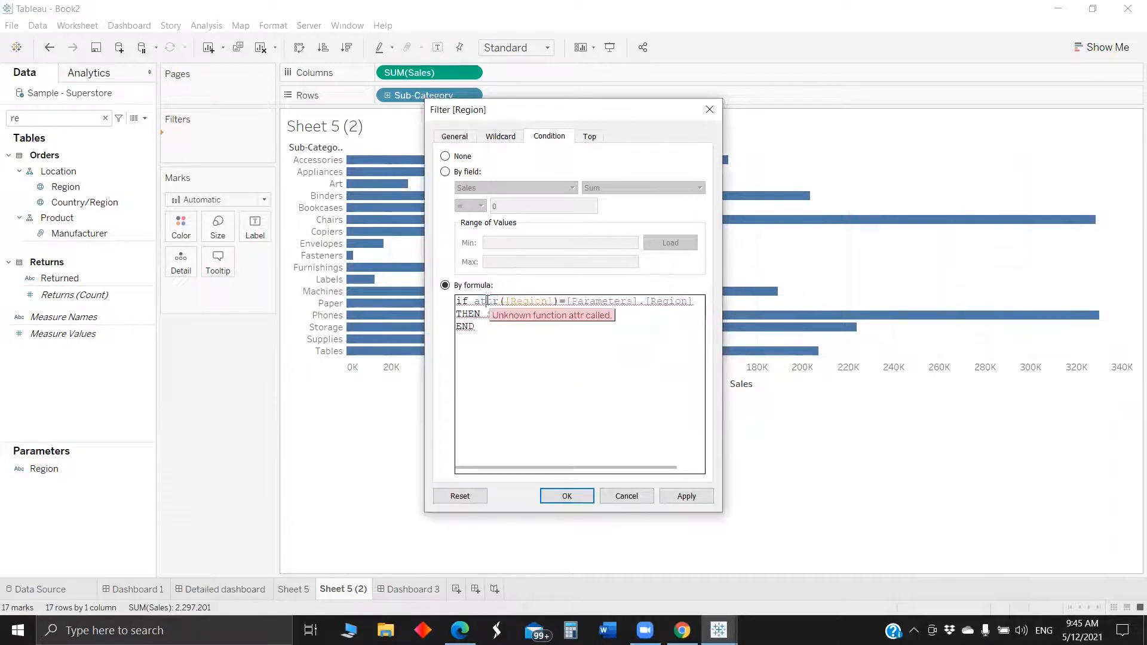
double_click(487, 300)
type("Attr")
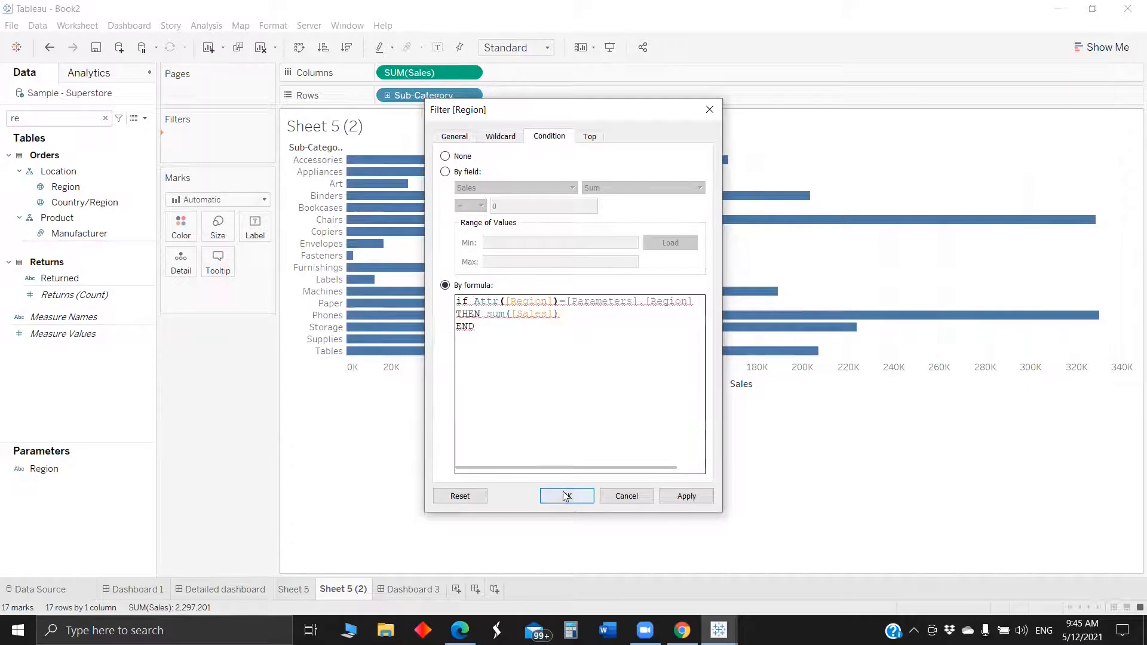
double_click(479, 301)
type("mi")
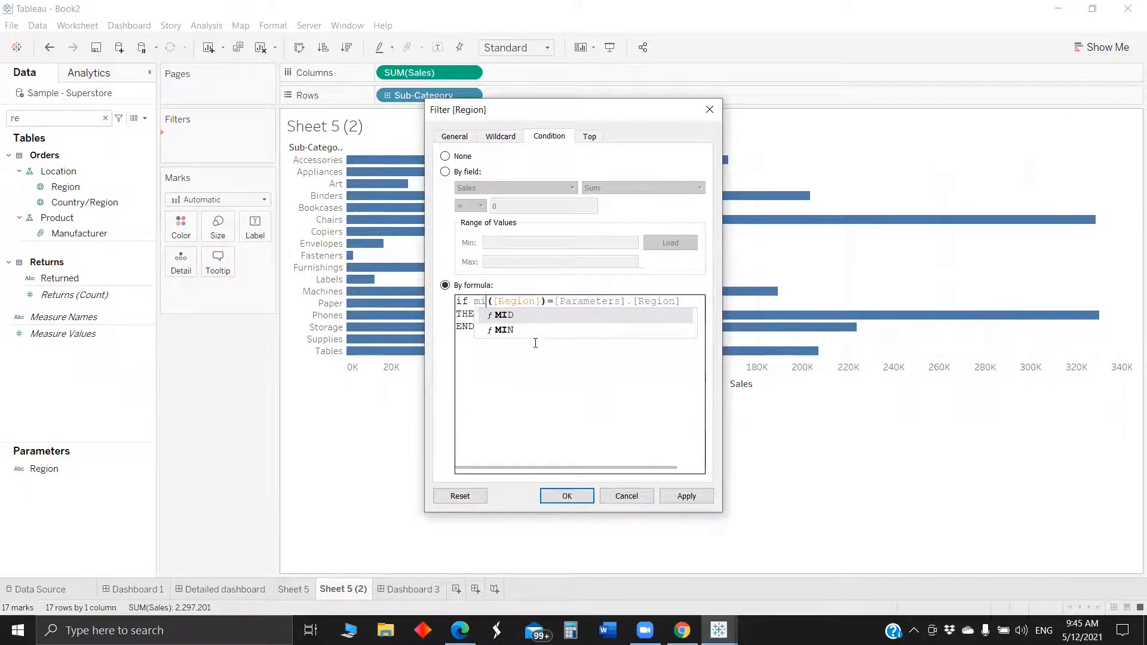
type("n")
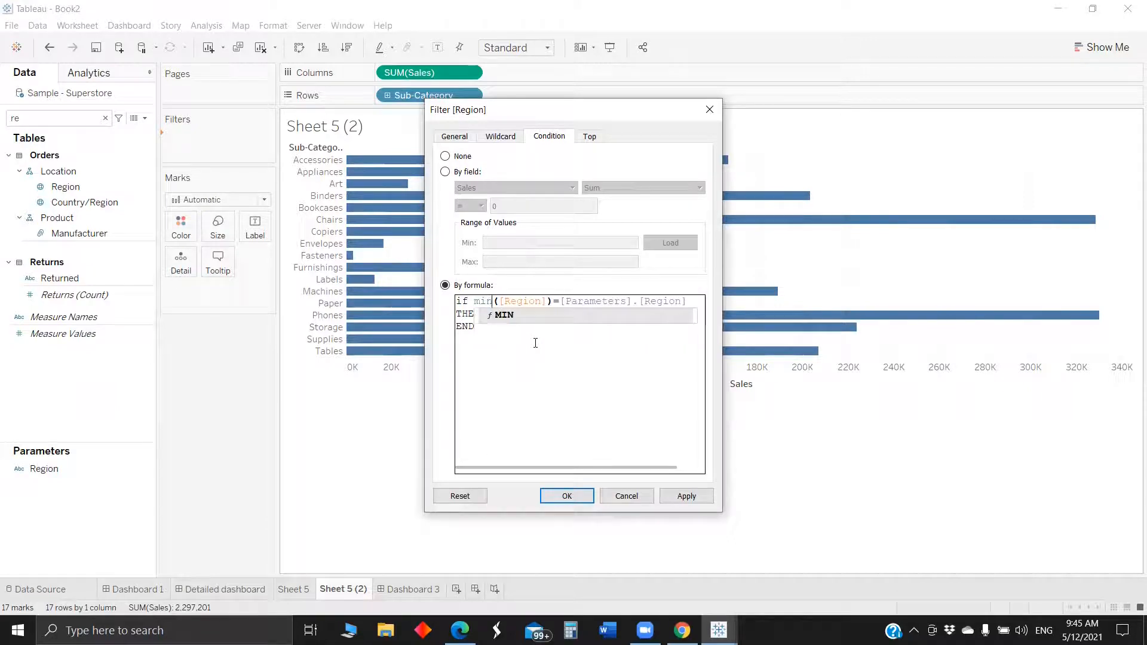
mouse_move(566, 325)
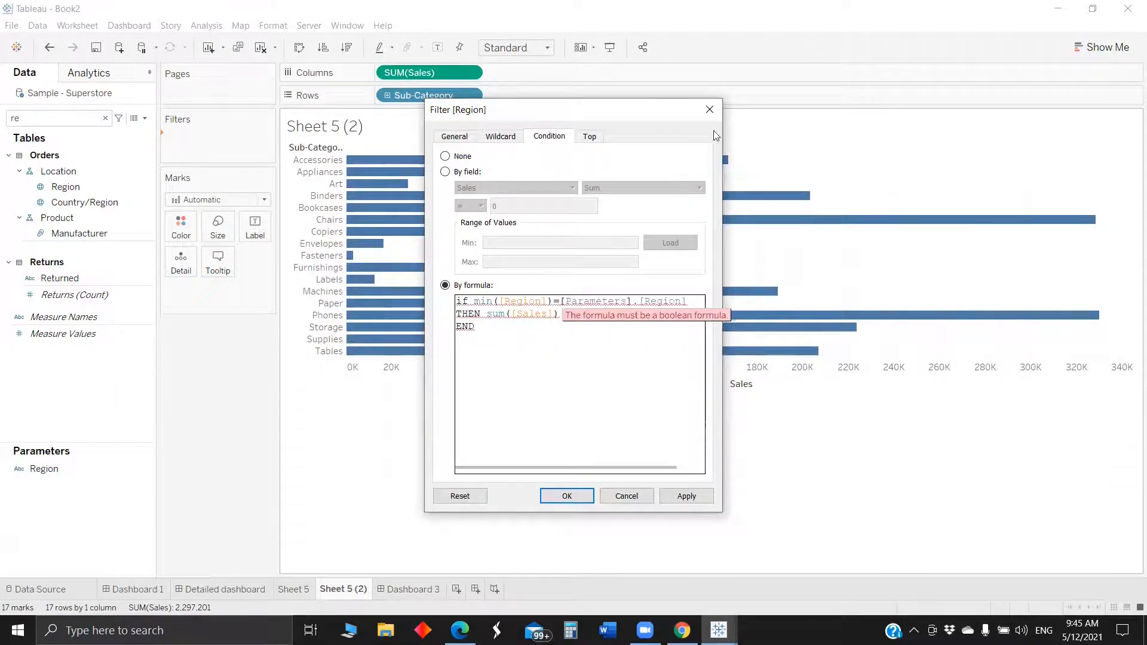
left_click(710, 109)
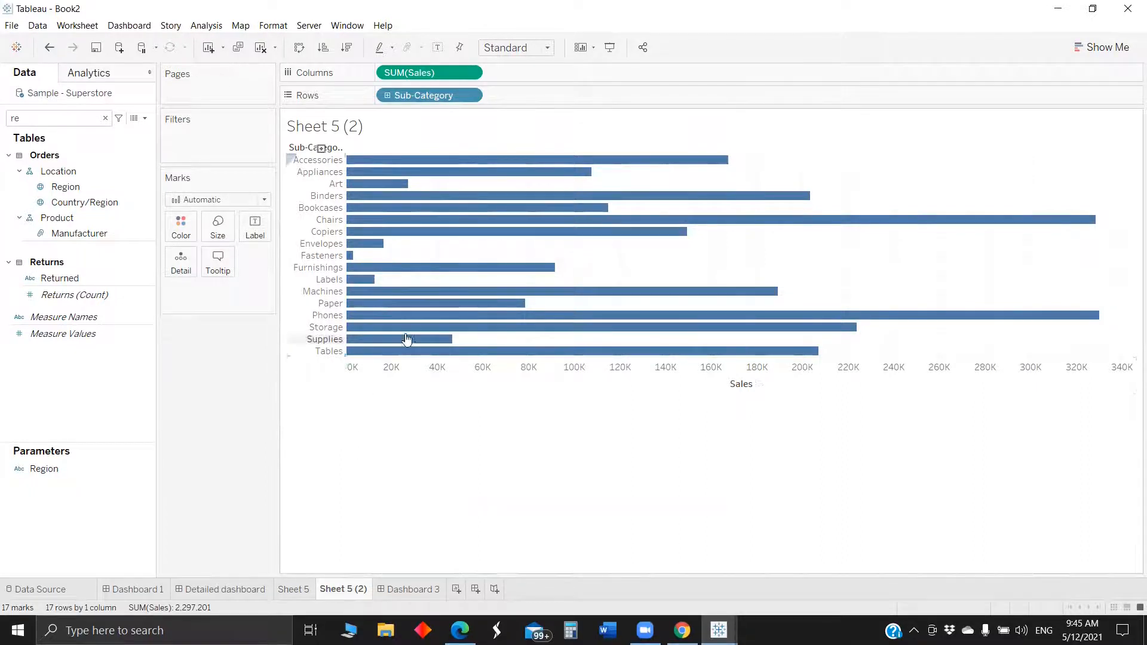
Check the action types that can be added to Dashboard 3, including Change Set Values, without adding one.
left_click(410, 589)
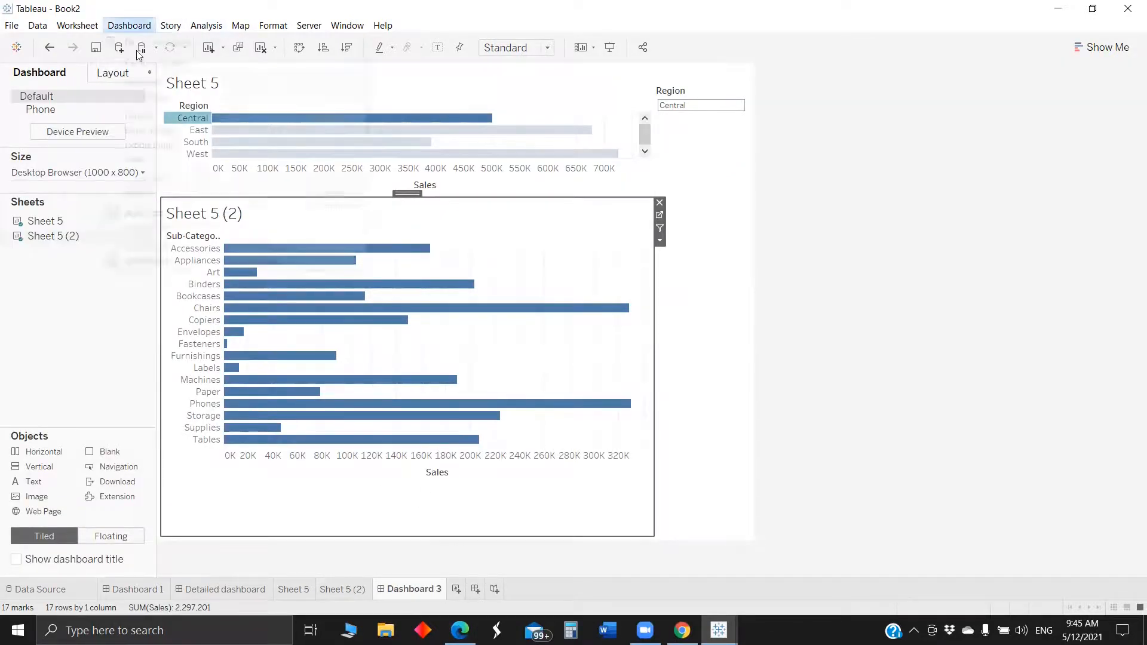
left_click(129, 25)
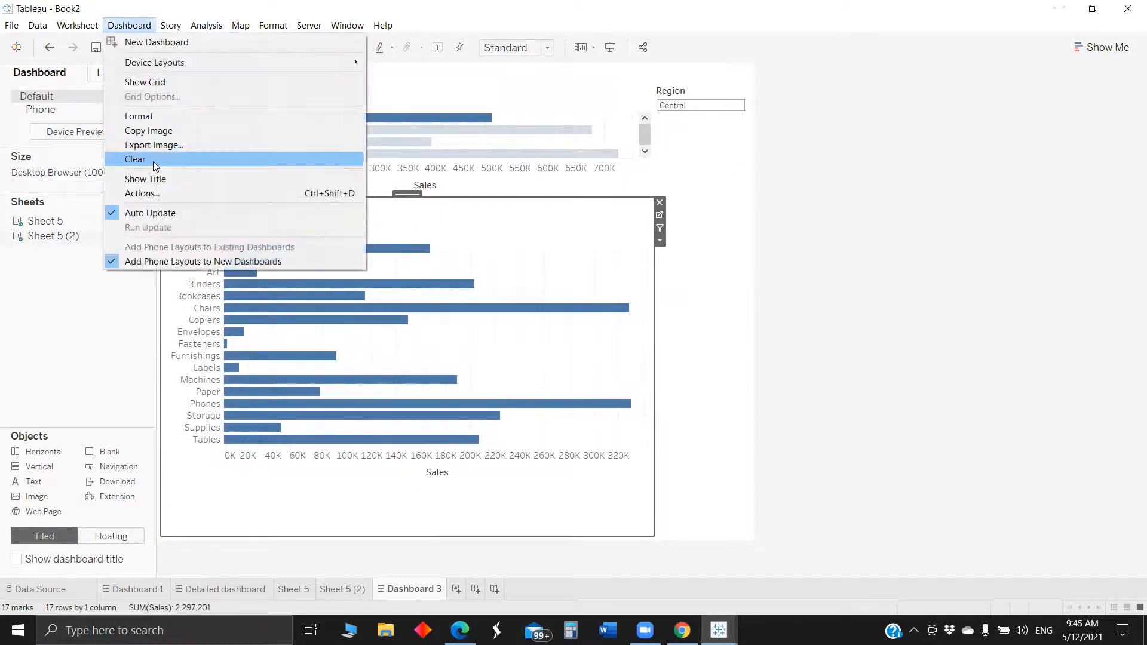
left_click(183, 193)
left_click(448, 348)
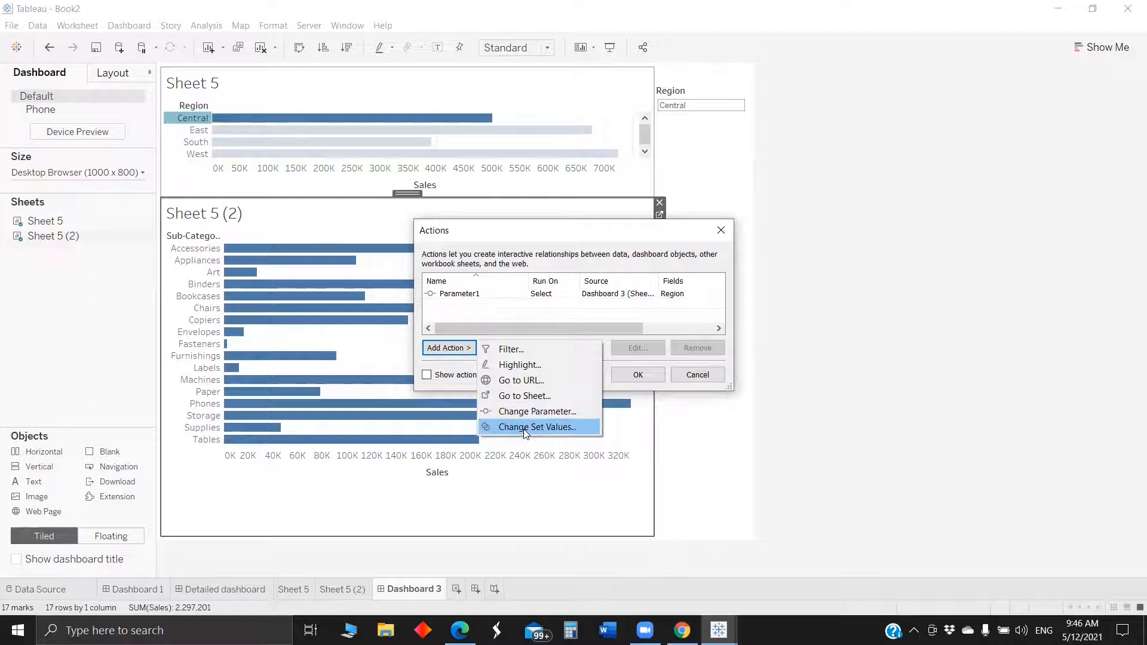
left_click(719, 630)
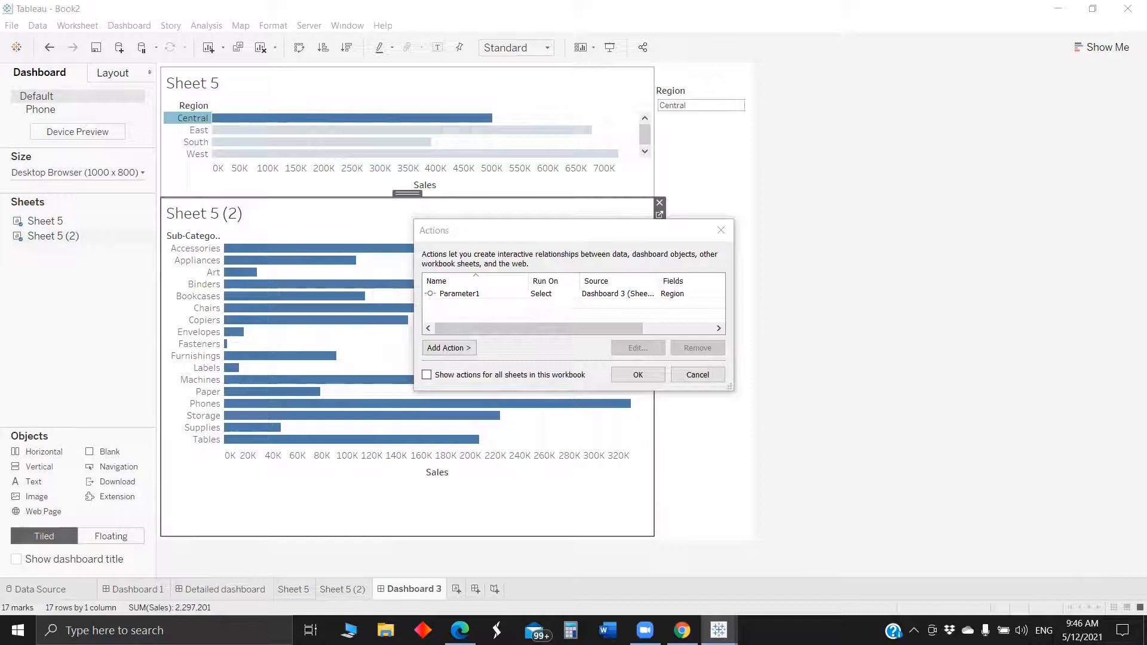
left_click(721, 230)
Clear the Central selection in Sheet 5 on Dashboard 3 and open the Sheet 5 worksheet.
left_click(457, 181)
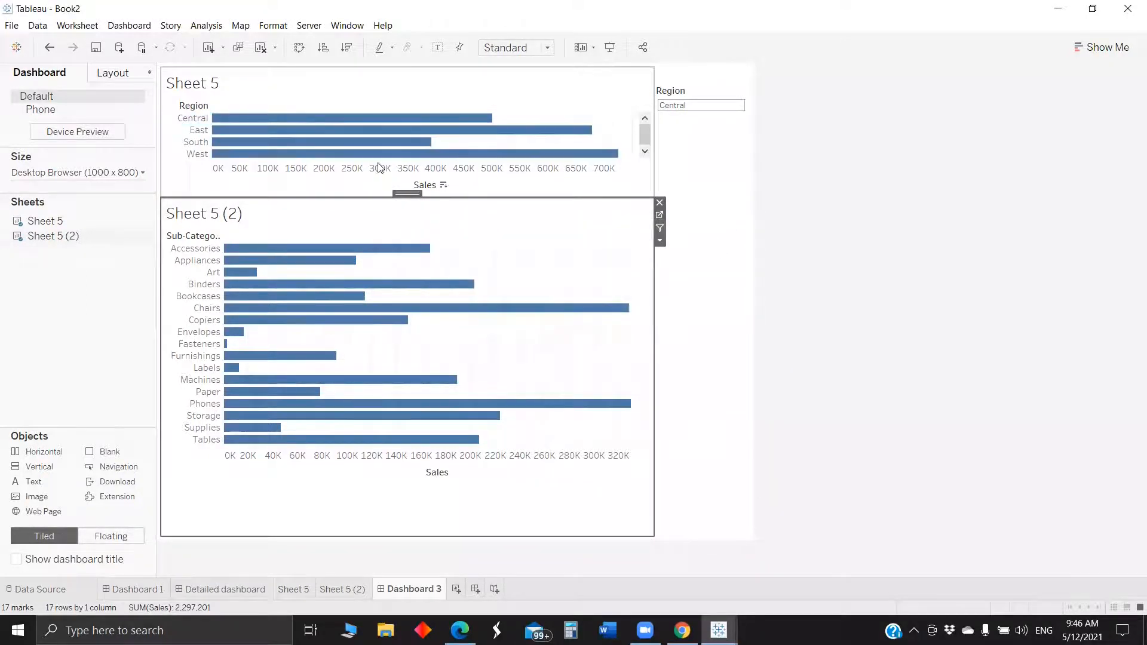
left_click(505, 97)
left_click(660, 86)
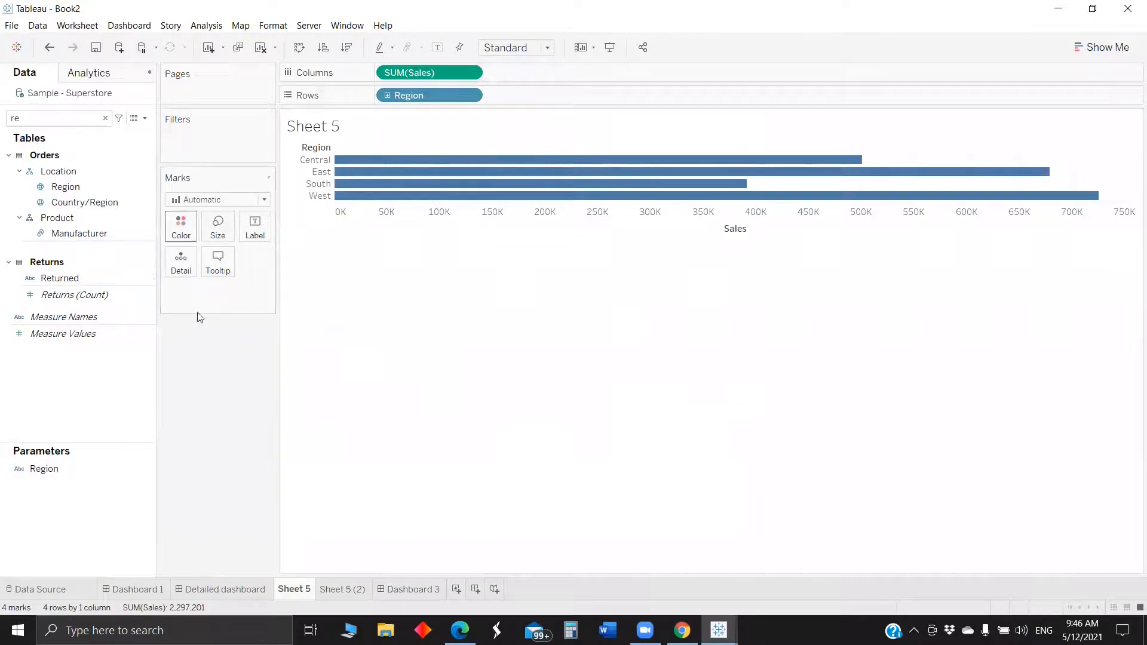
Find the Region field in the data fields and create a set named Region Set from it with no members selected.
left_click(39, 115)
key("BackSpace")
key("BackSpace")
type("regi")
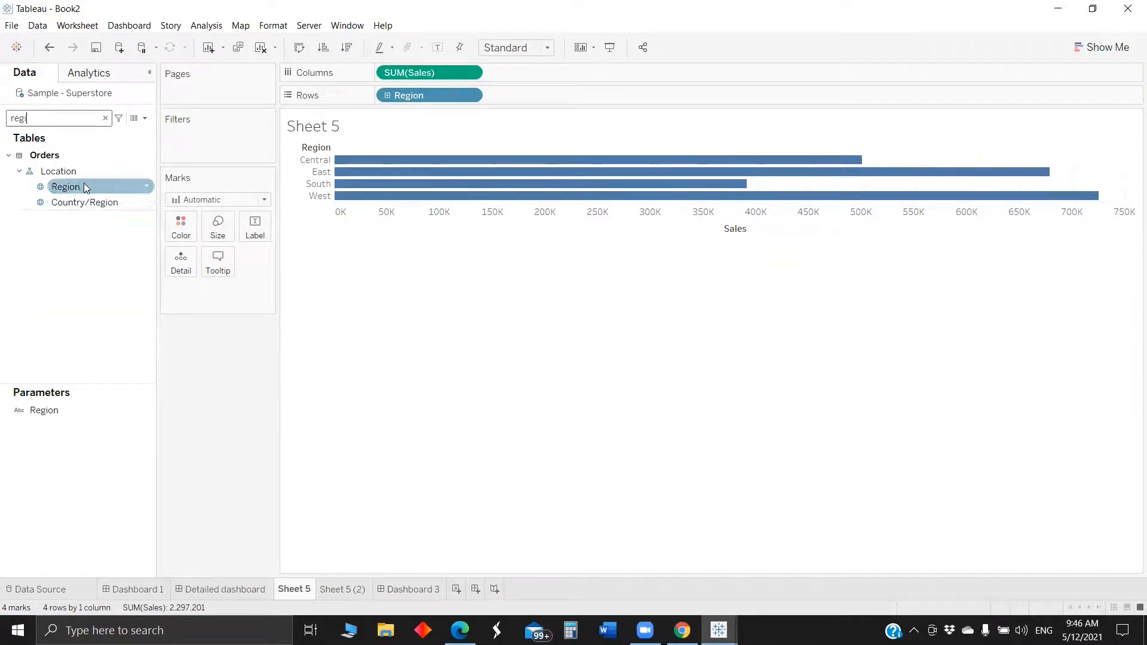
right_click(83, 185)
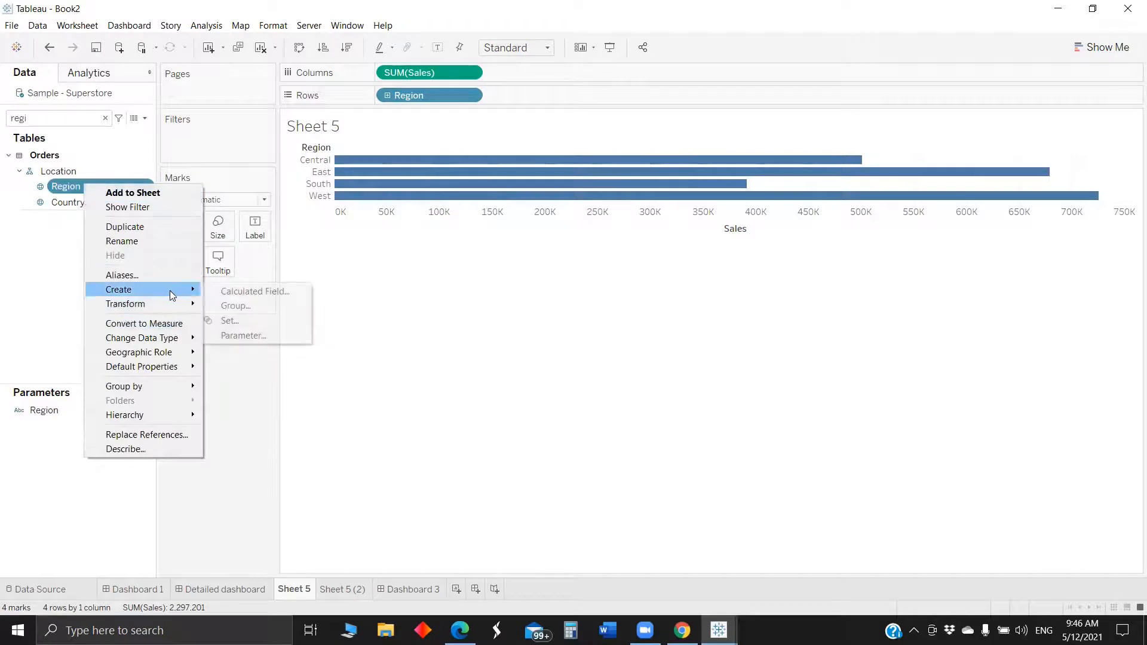
left_click(306, 327)
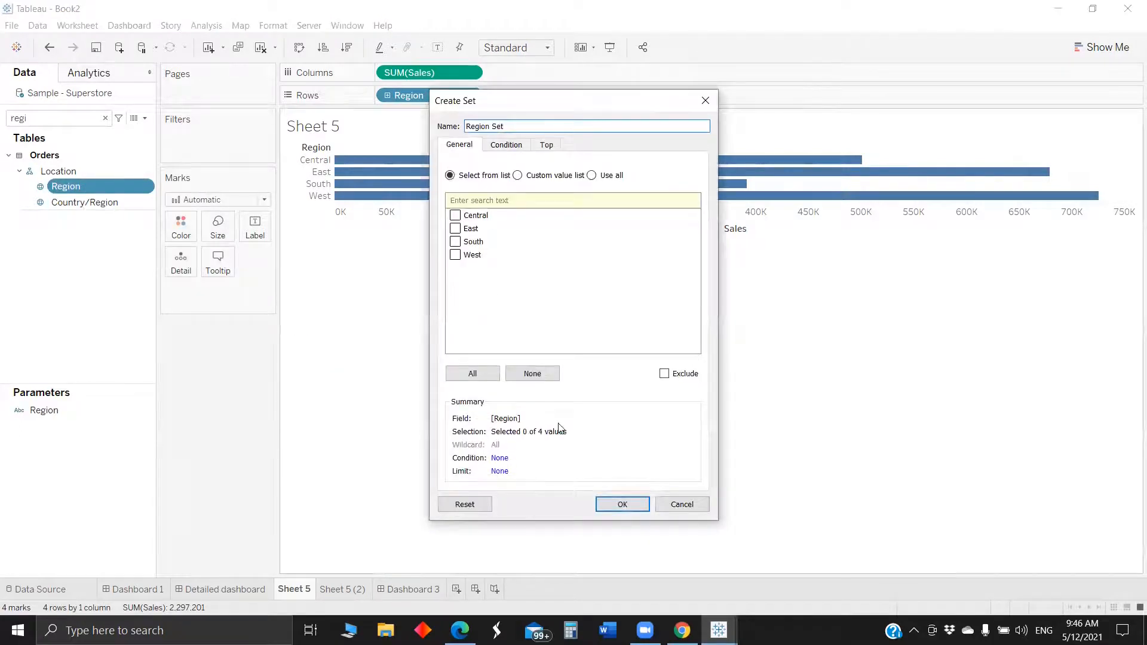
left_click(632, 502)
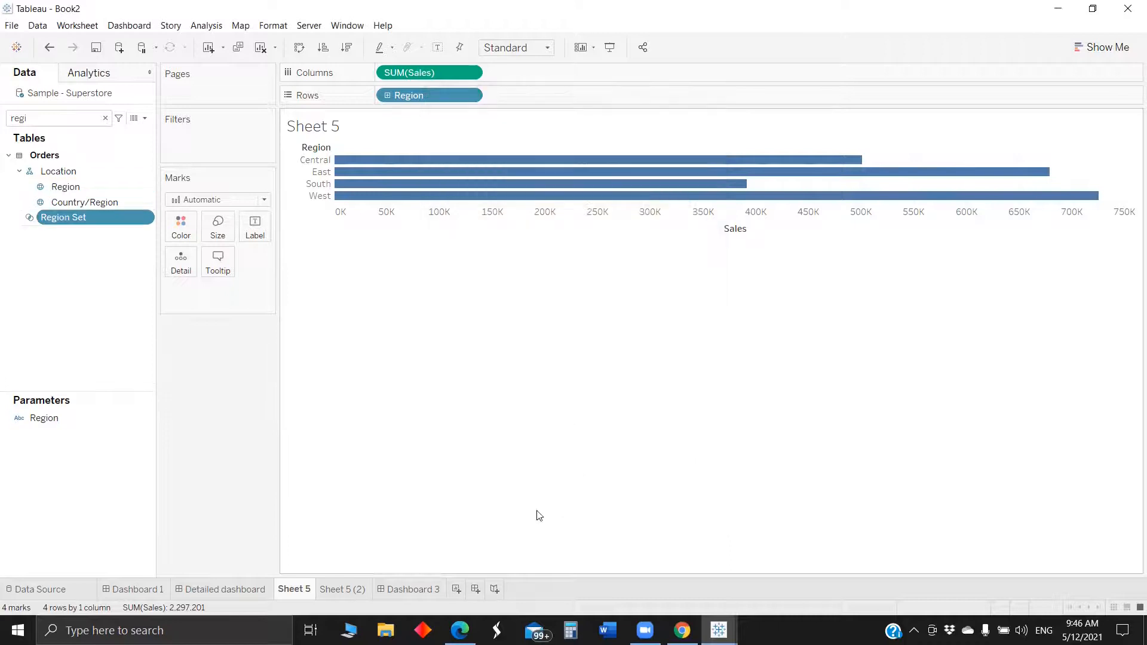
Return to Dashboard 3 and remove the Parameter1 action from its list of actions.
left_click(416, 587)
left_click(129, 25)
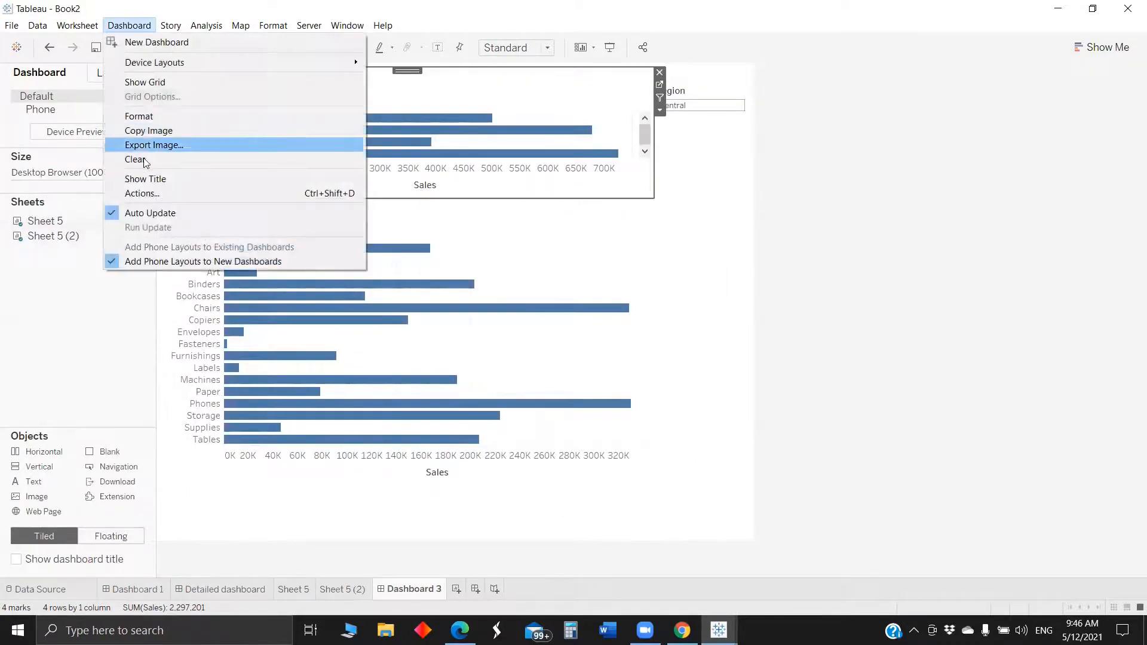
left_click(157, 193)
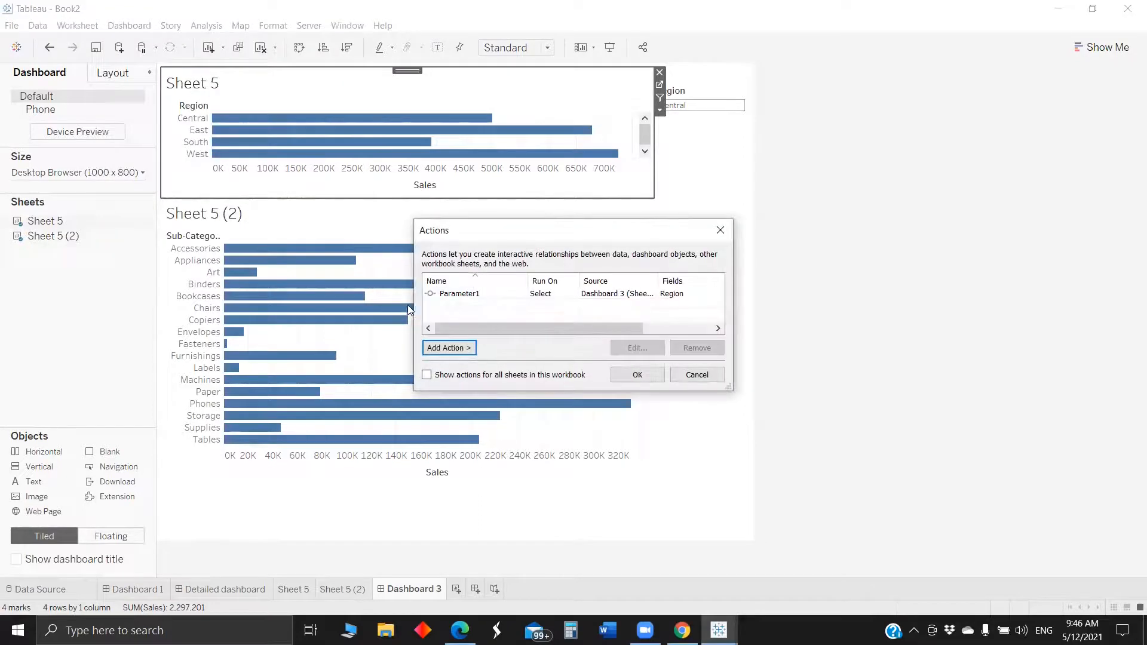
left_click(476, 294)
left_click(697, 347)
Add a Change Set Values action on Dashboard 3 that runs on select from Sheet 5 only and targets Region Set.
left_click(448, 348)
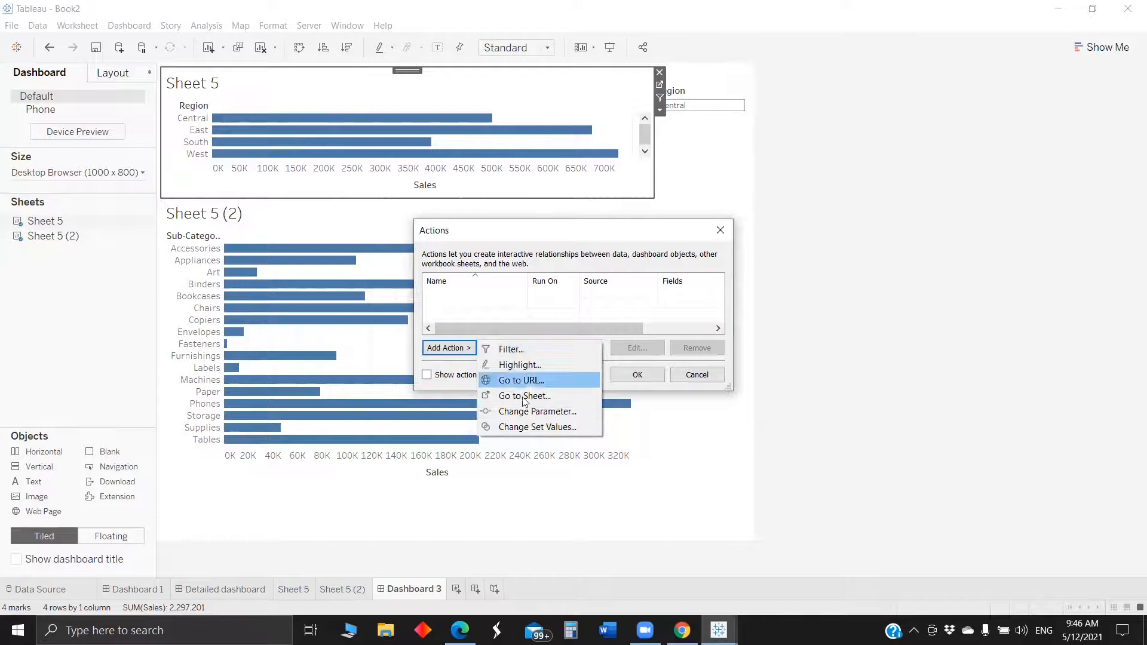
left_click(537, 427)
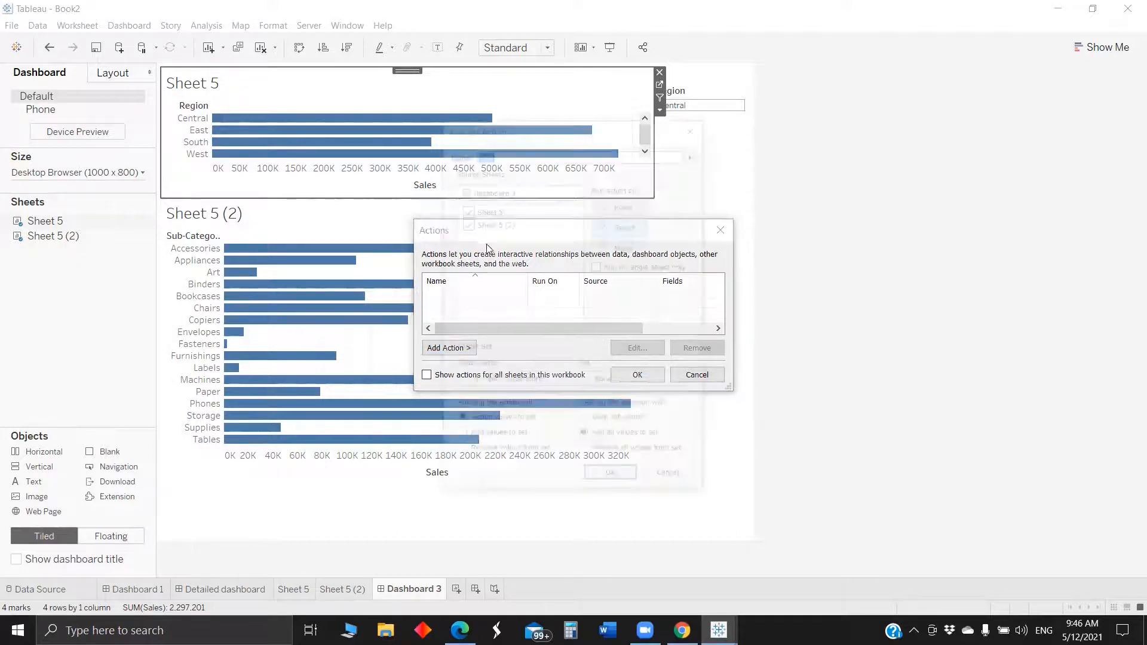
left_click(465, 223)
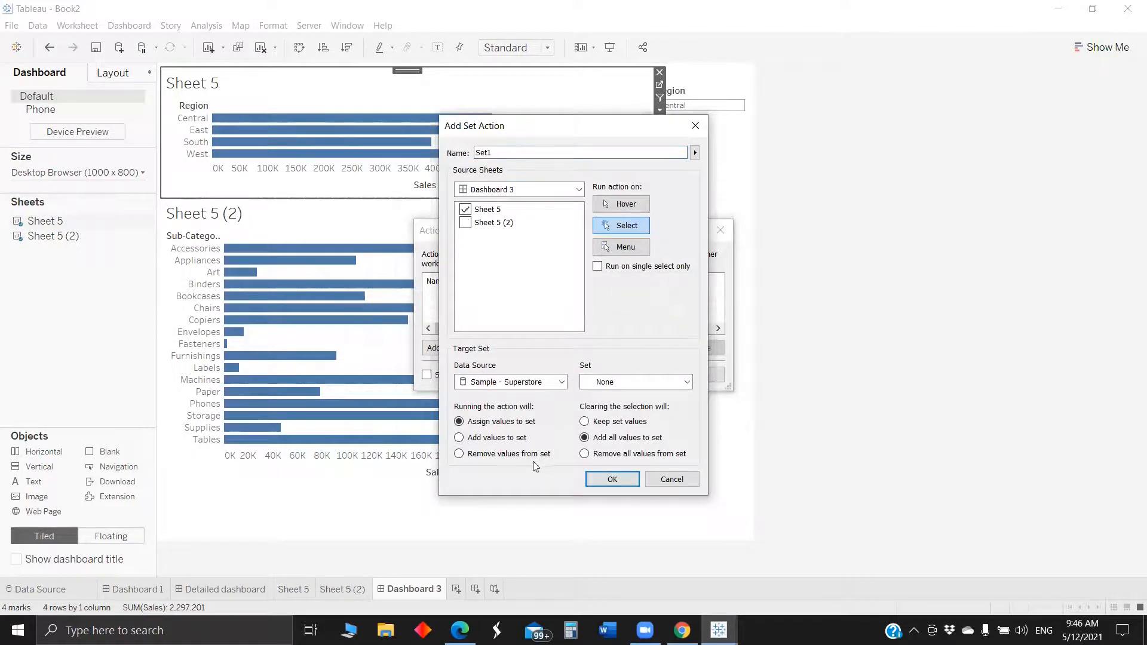
left_click(640, 382)
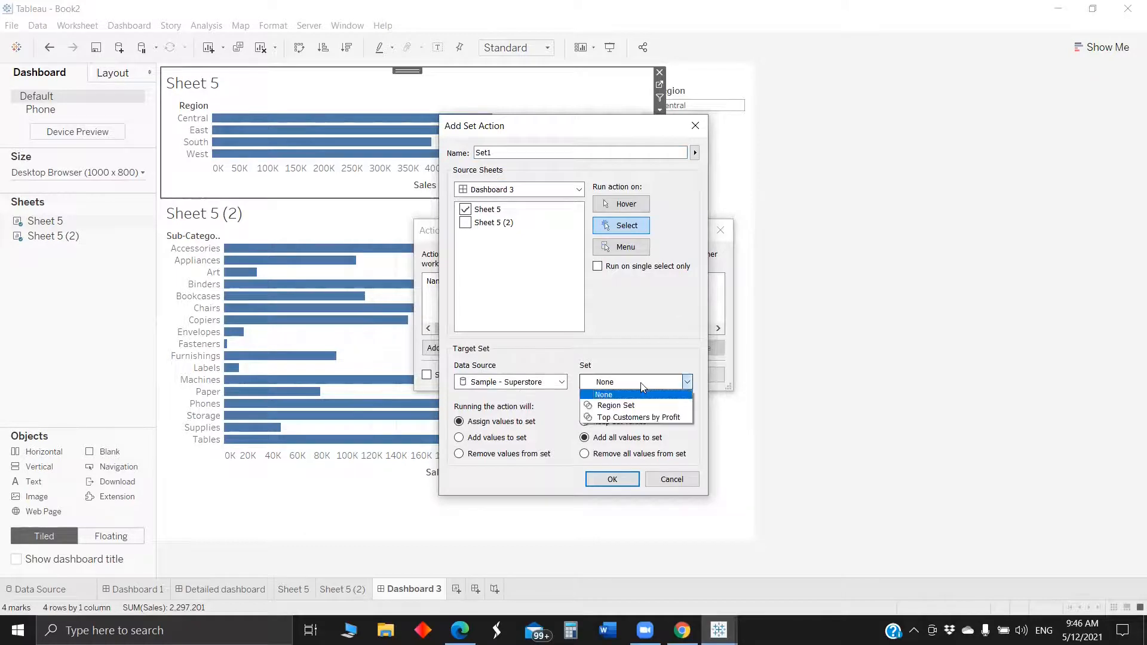
left_click(627, 478)
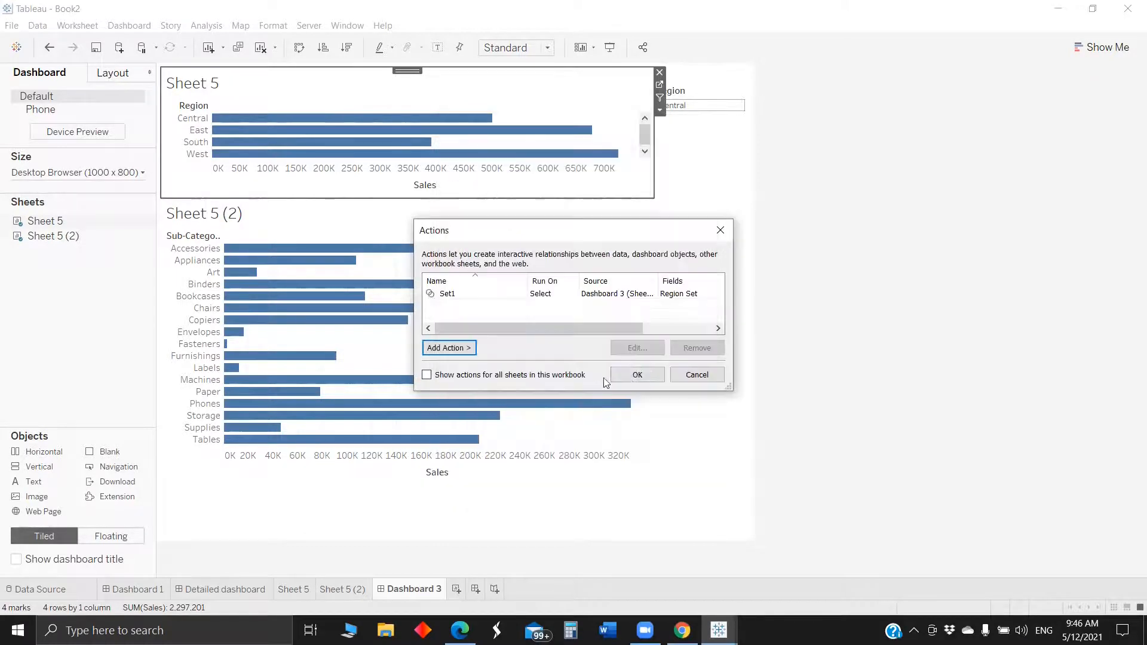
left_click(636, 375)
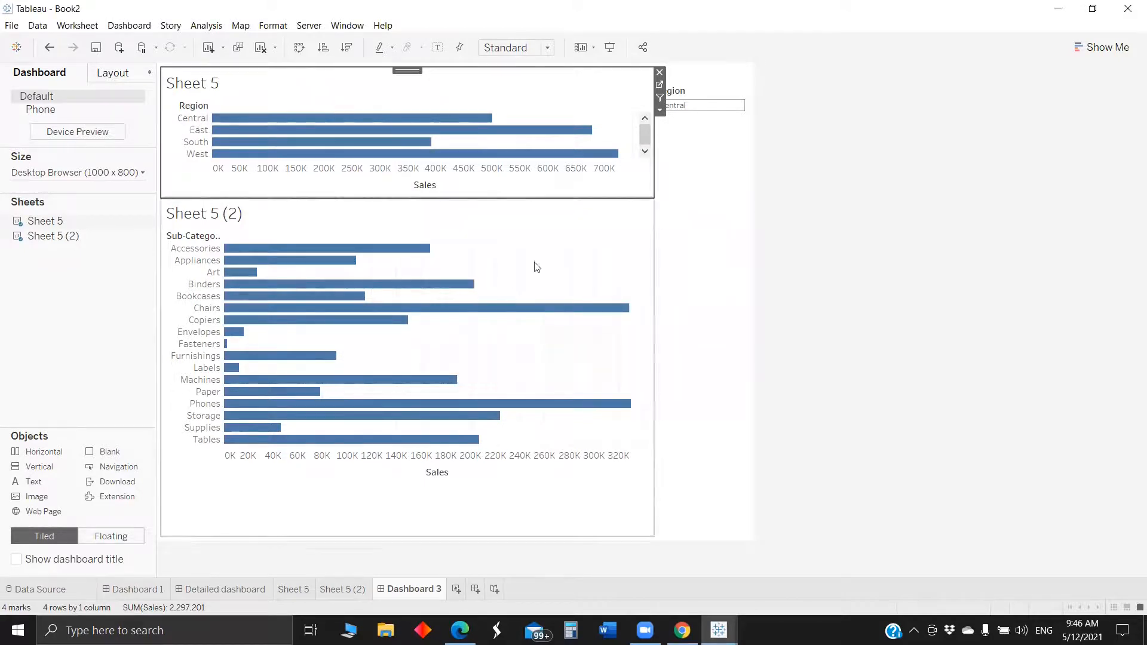
Color the Sheet 5 (2) bars by Region Set, and select Central in Sheet 5 on Dashboard 3 to try the set action.
left_click(588, 241)
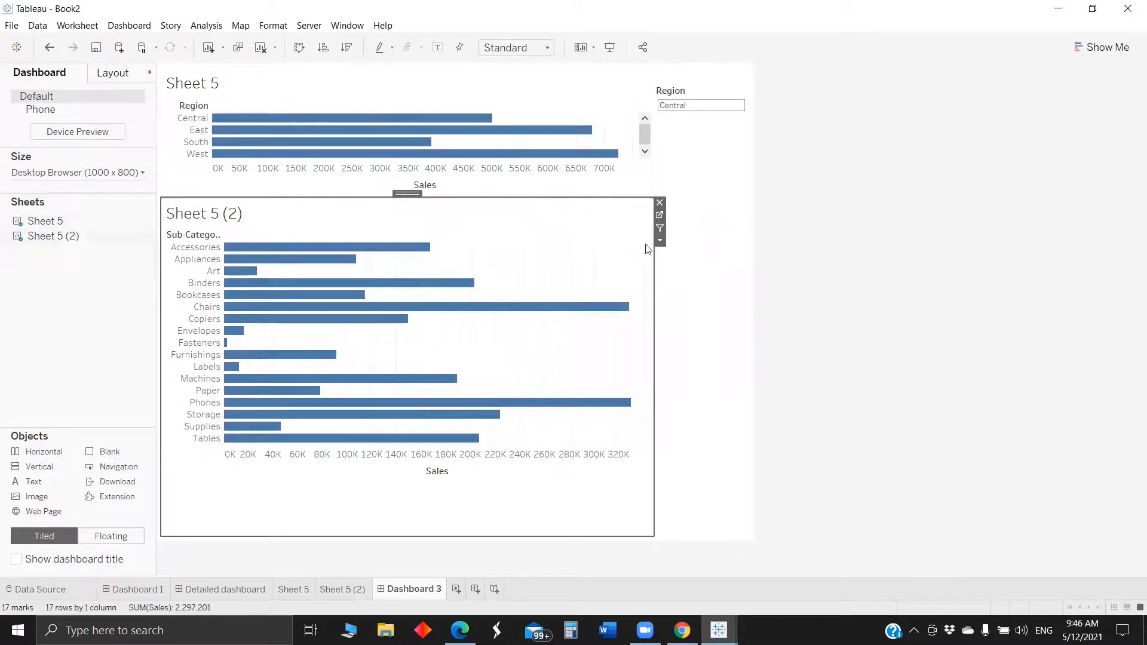
left_click(659, 215)
left_click_drag(76, 217, 174, 226)
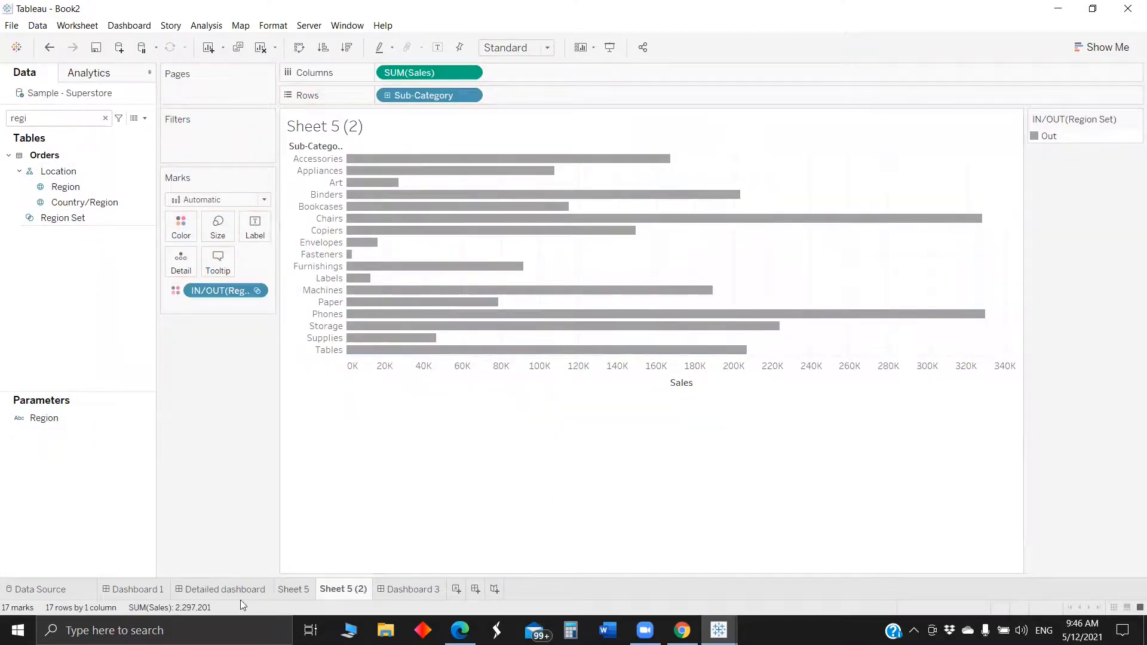
left_click(410, 590)
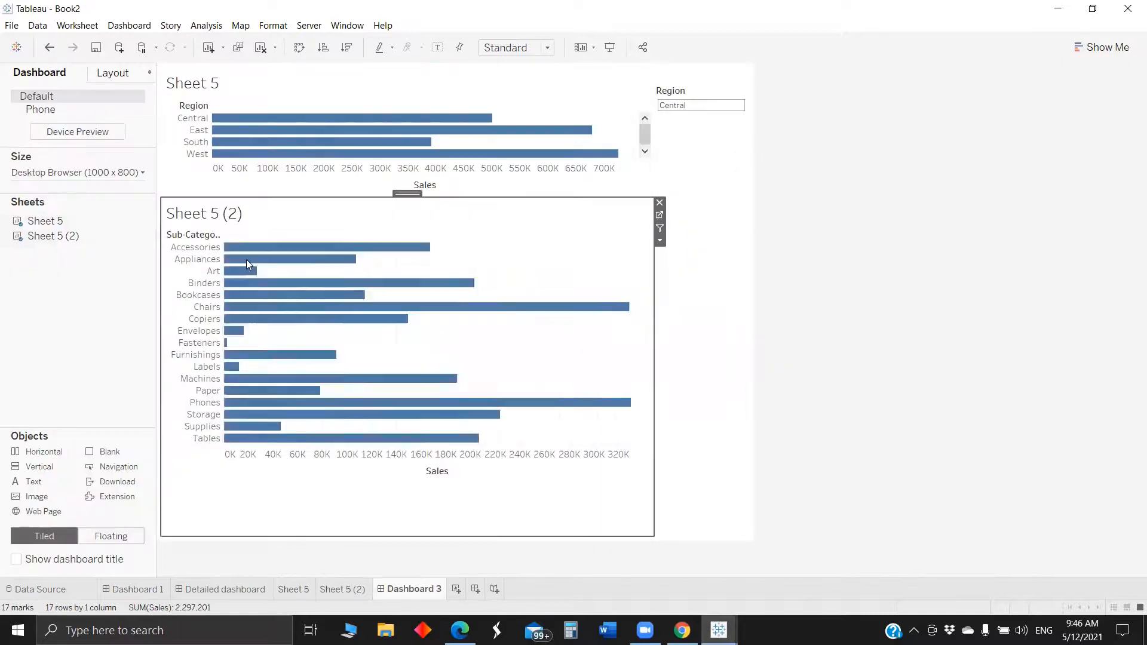
left_click(192, 121)
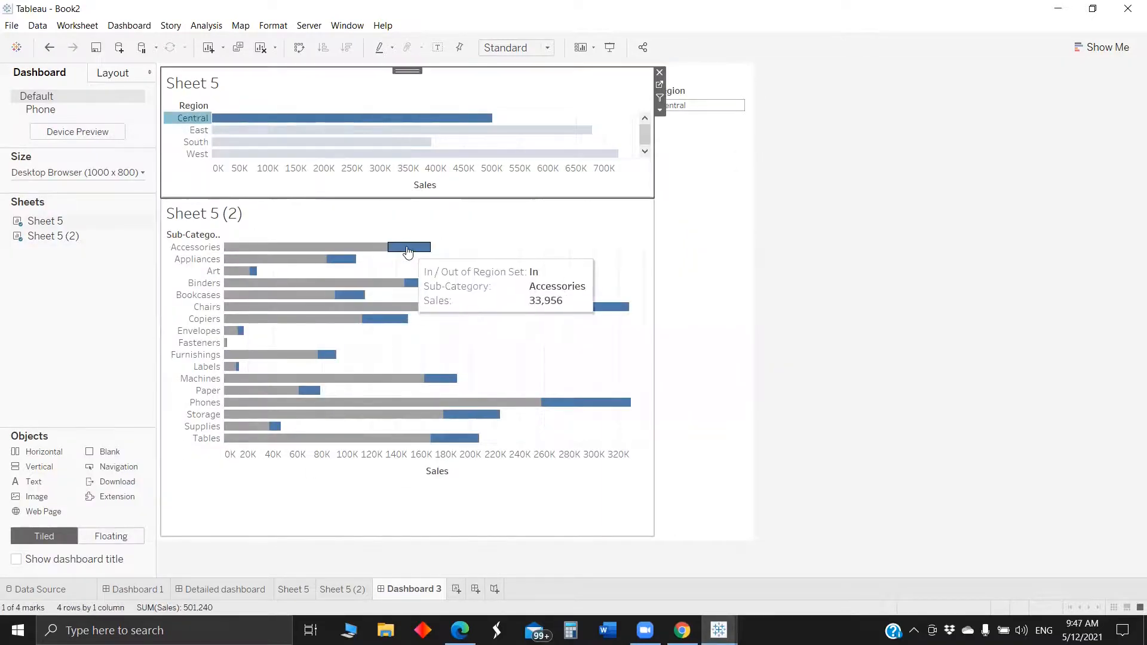
Copy the Region Set color field to the filters of Sheet 5 (2), keeping only In.
left_click(526, 252)
left_click(660, 215)
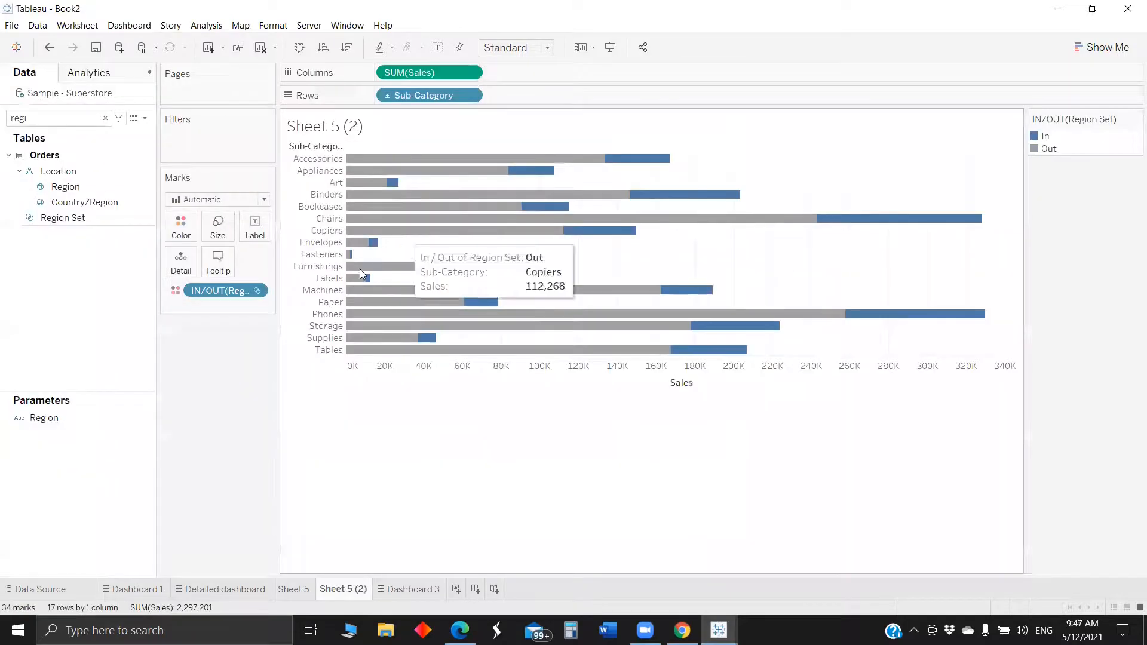
left_click_drag(230, 292, 216, 139)
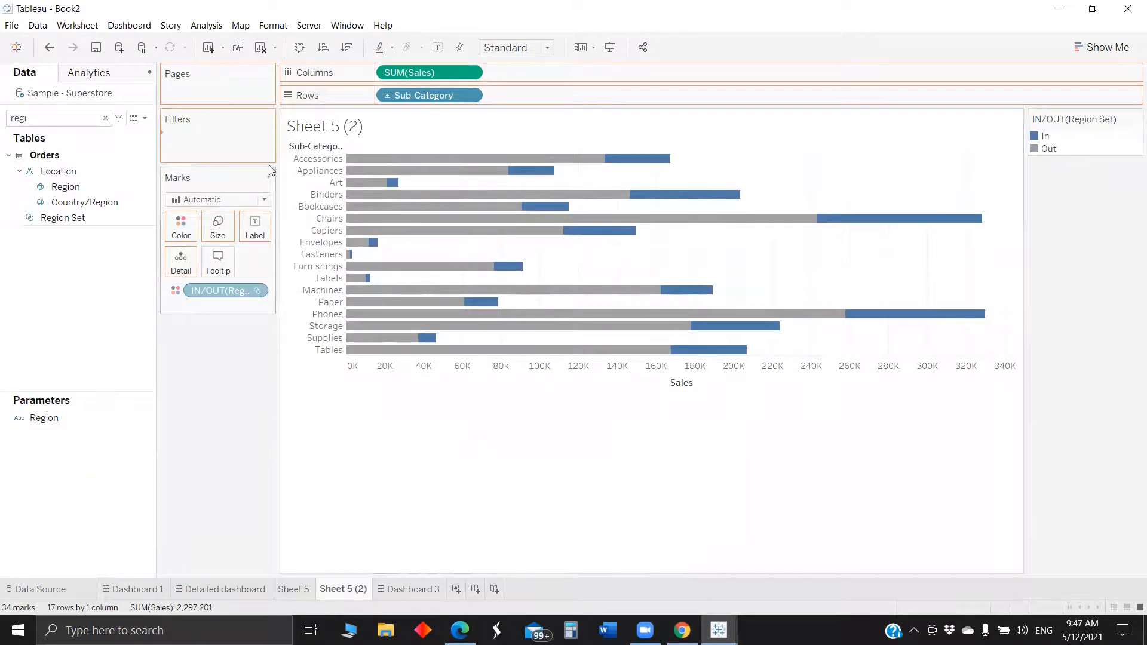
left_click(450, 220)
left_click(674, 498)
left_click(567, 495)
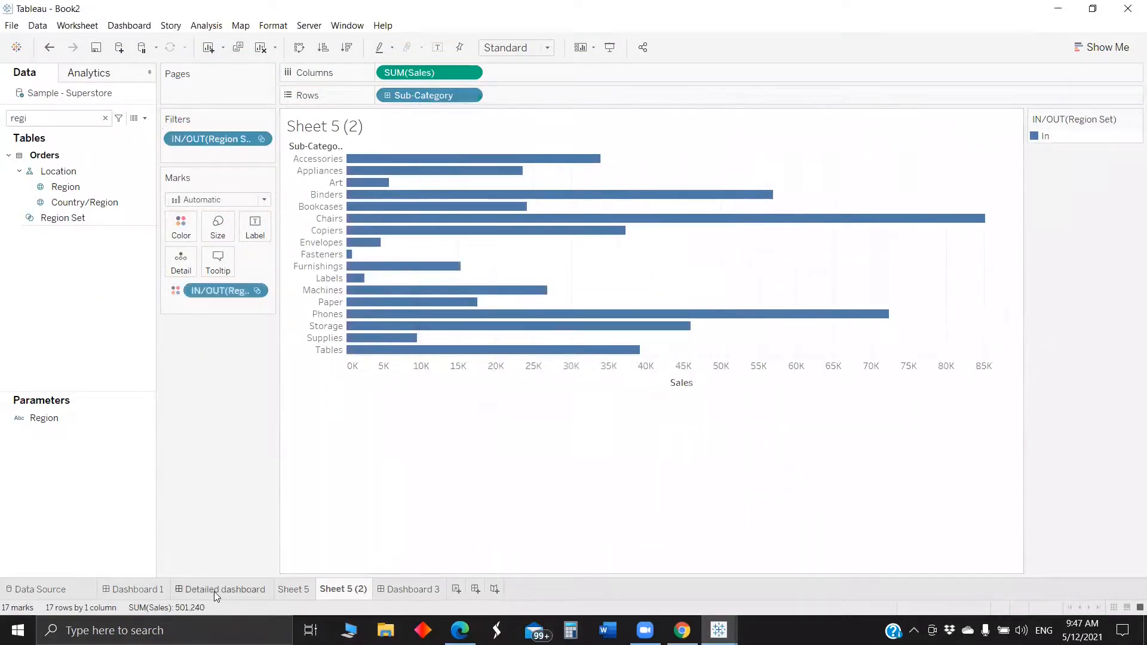
Select East, South and West one at a time in Sheet 5 on Dashboard 3 to test the set filter.
left_click(421, 587)
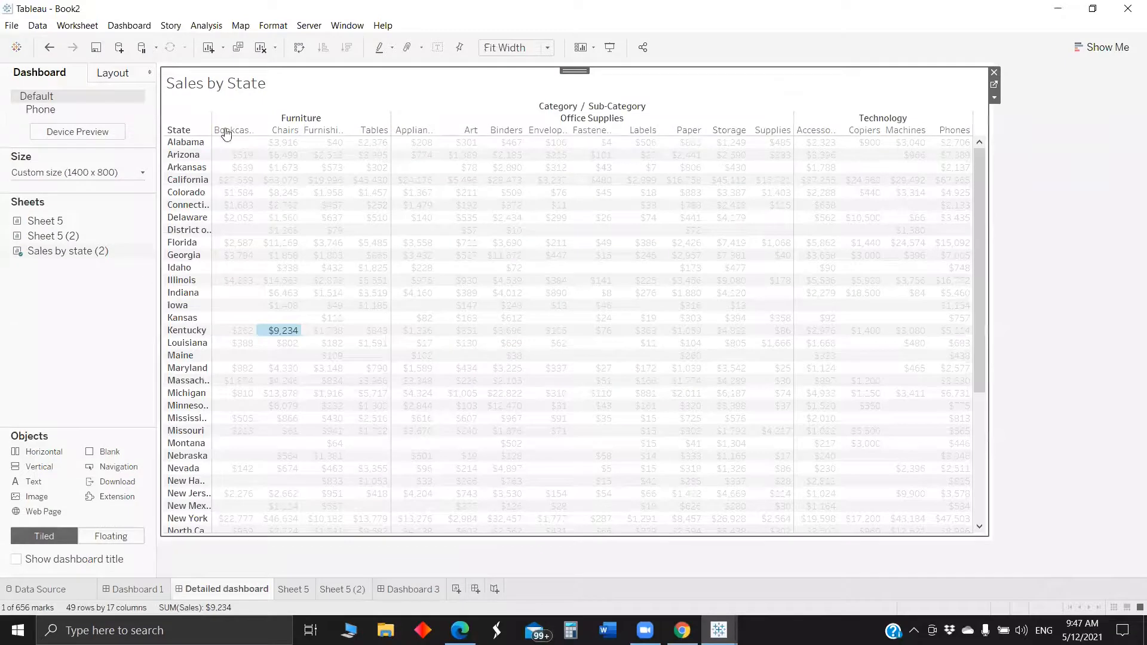
left_click(192, 130)
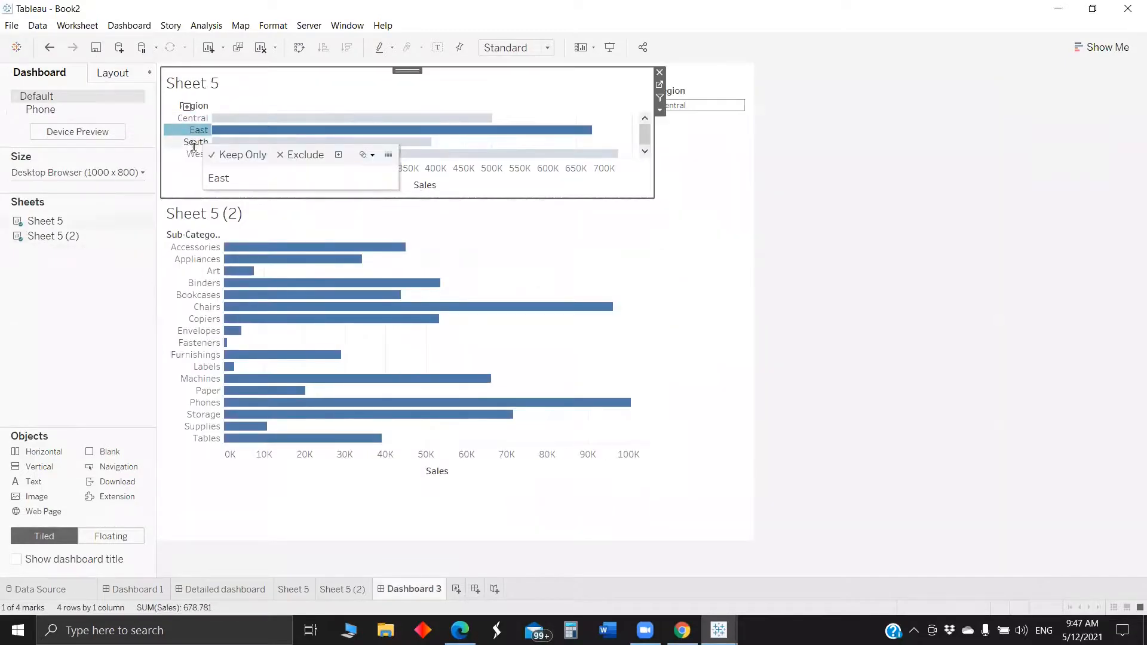
left_click(191, 143)
left_click(199, 155)
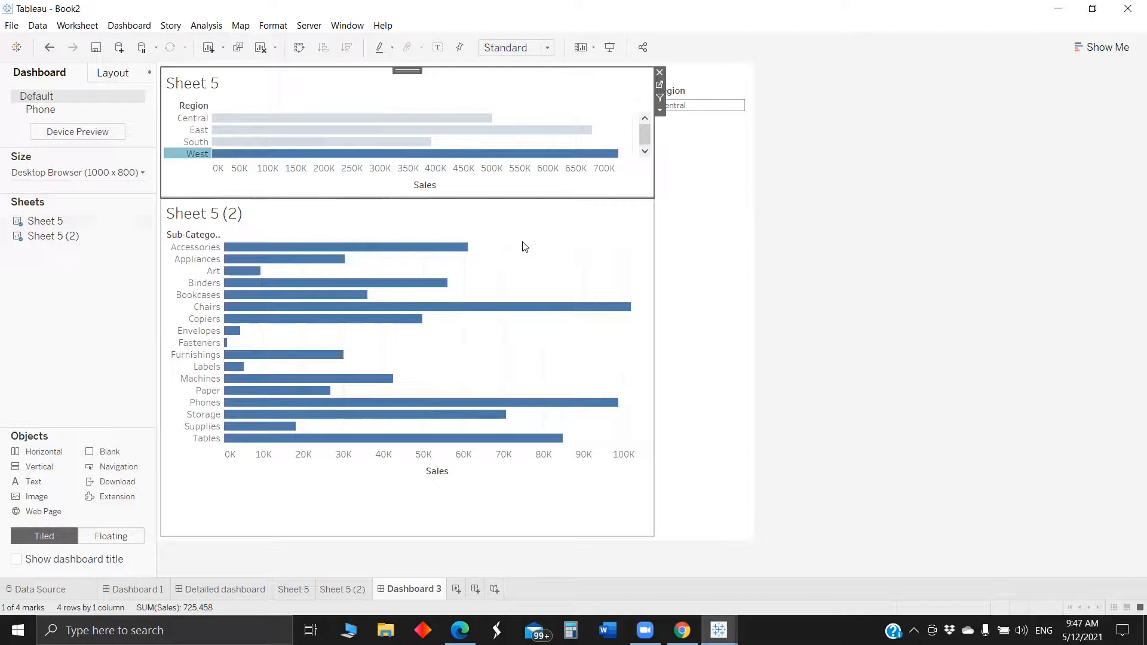
Select Nebraska on the Dashboard 1 map to review its filter and sheet-navigation actions, and return to Dashboard 3.
left_click(118, 590)
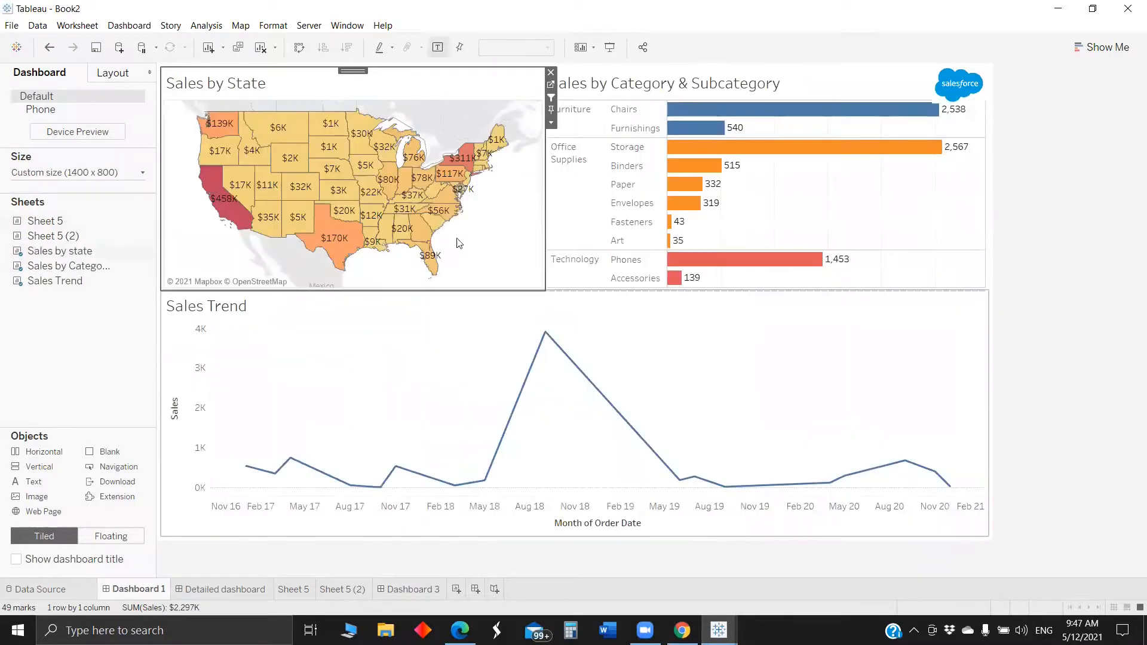
left_click(333, 170)
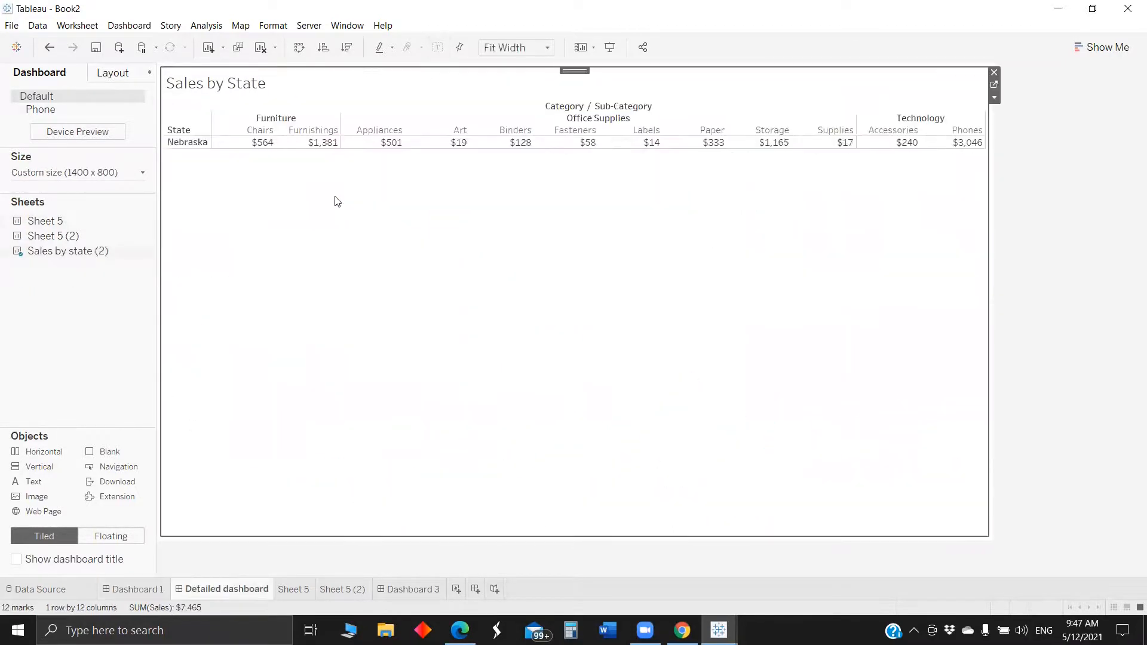
left_click(125, 590)
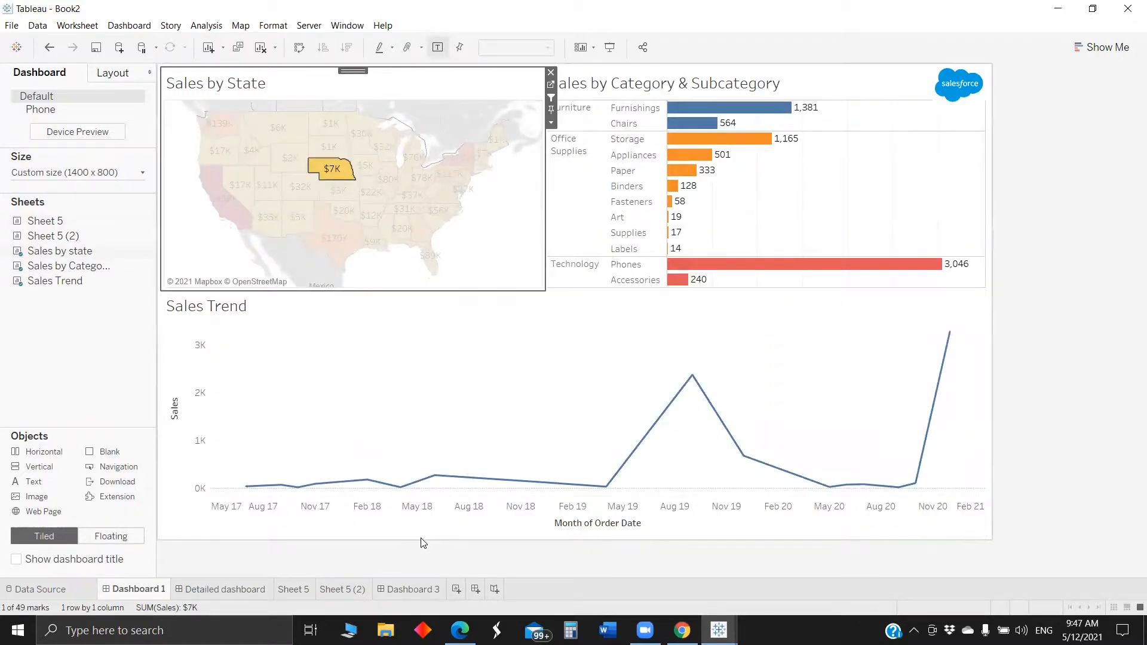
left_click(407, 590)
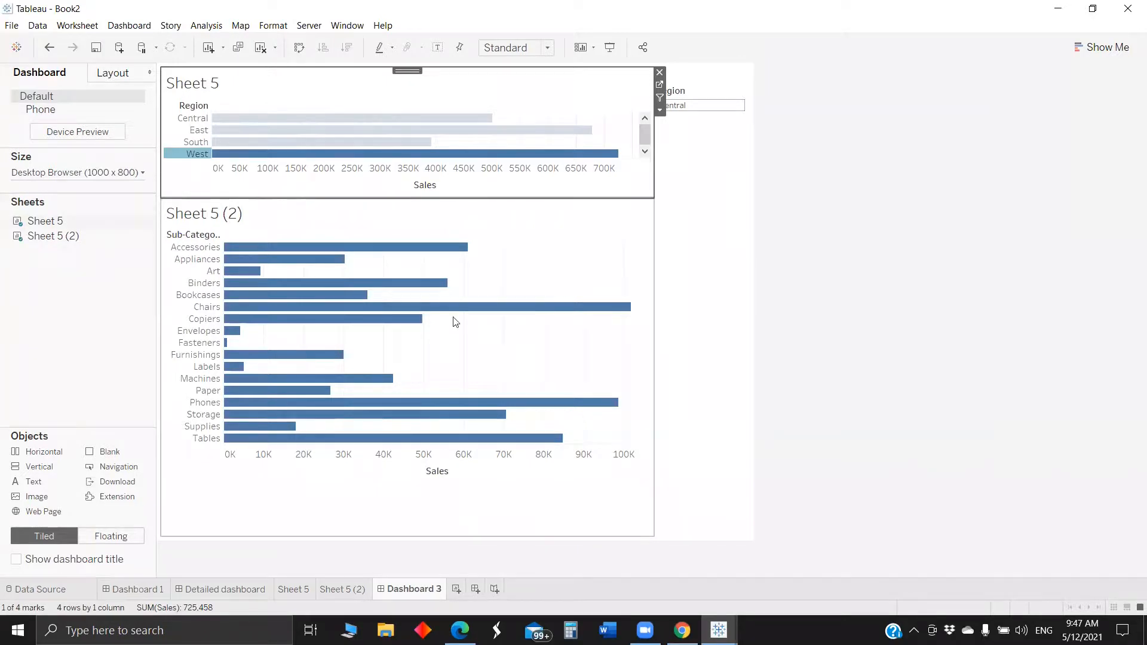
Add South, East and Central to the West selection in Sheet 5 to test the set action with several regions.
mouse_move(424, 283)
mouse_move(405, 326)
left_click(205, 142, "ctrl")
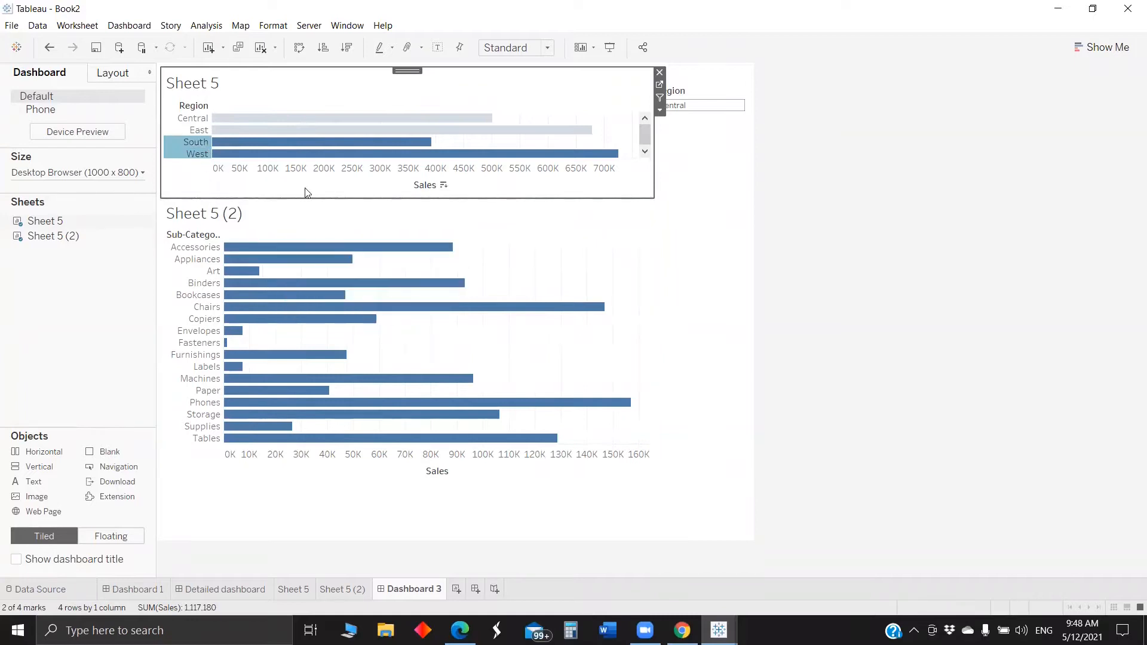
left_click(199, 131, "ctrl")
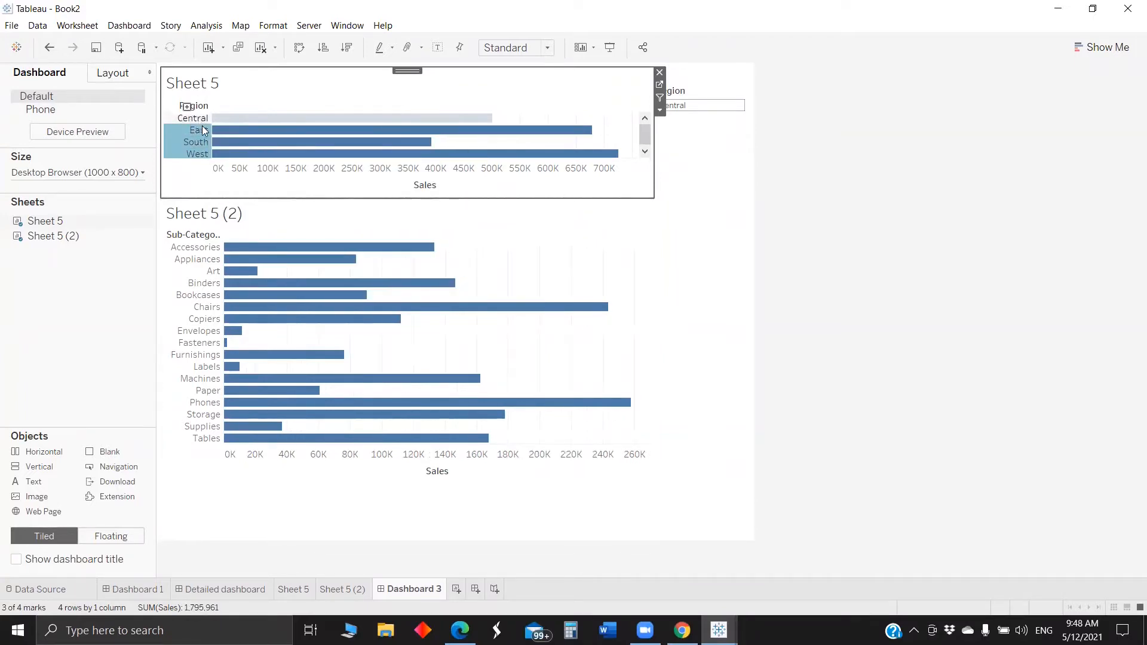
left_click(193, 118, "ctrl")
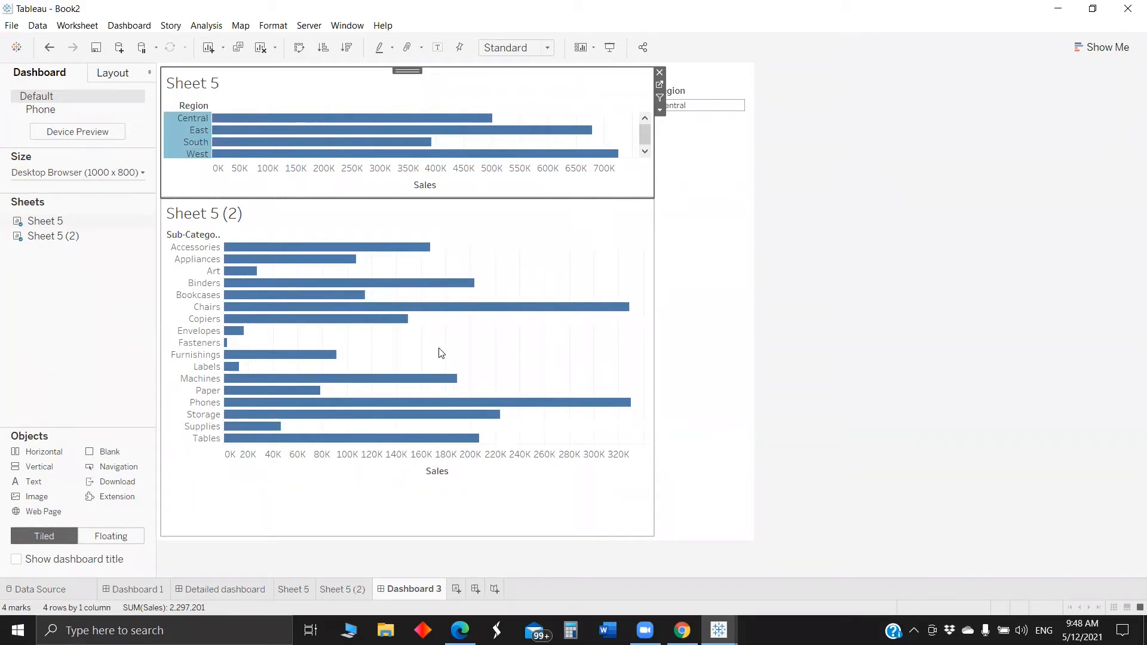
left_click(144, 588)
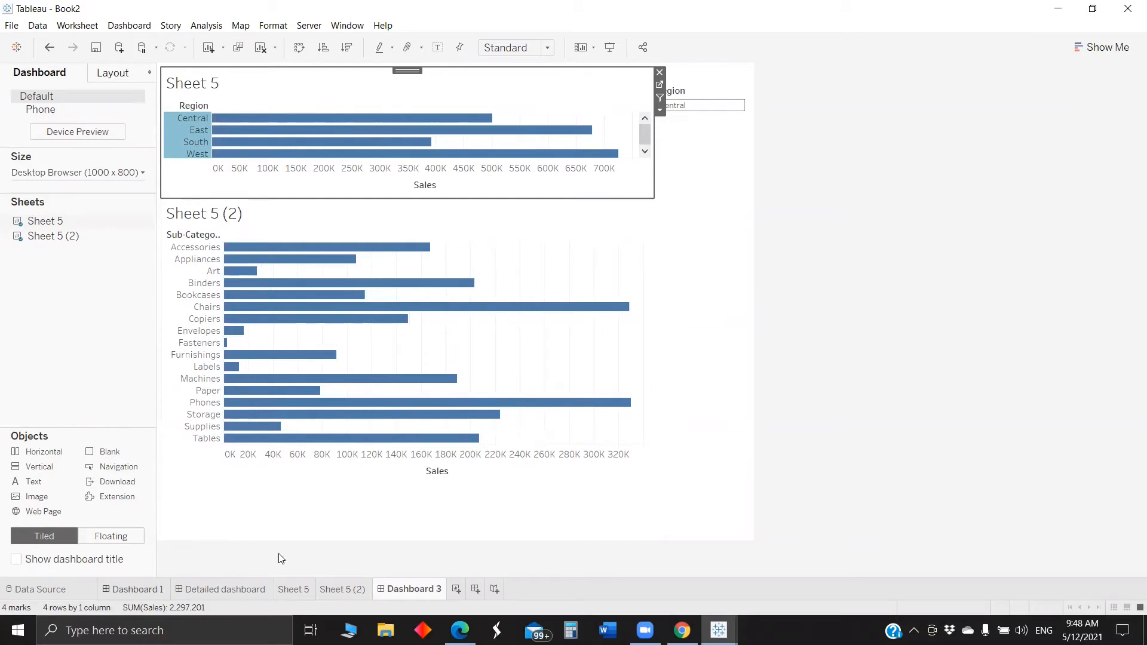